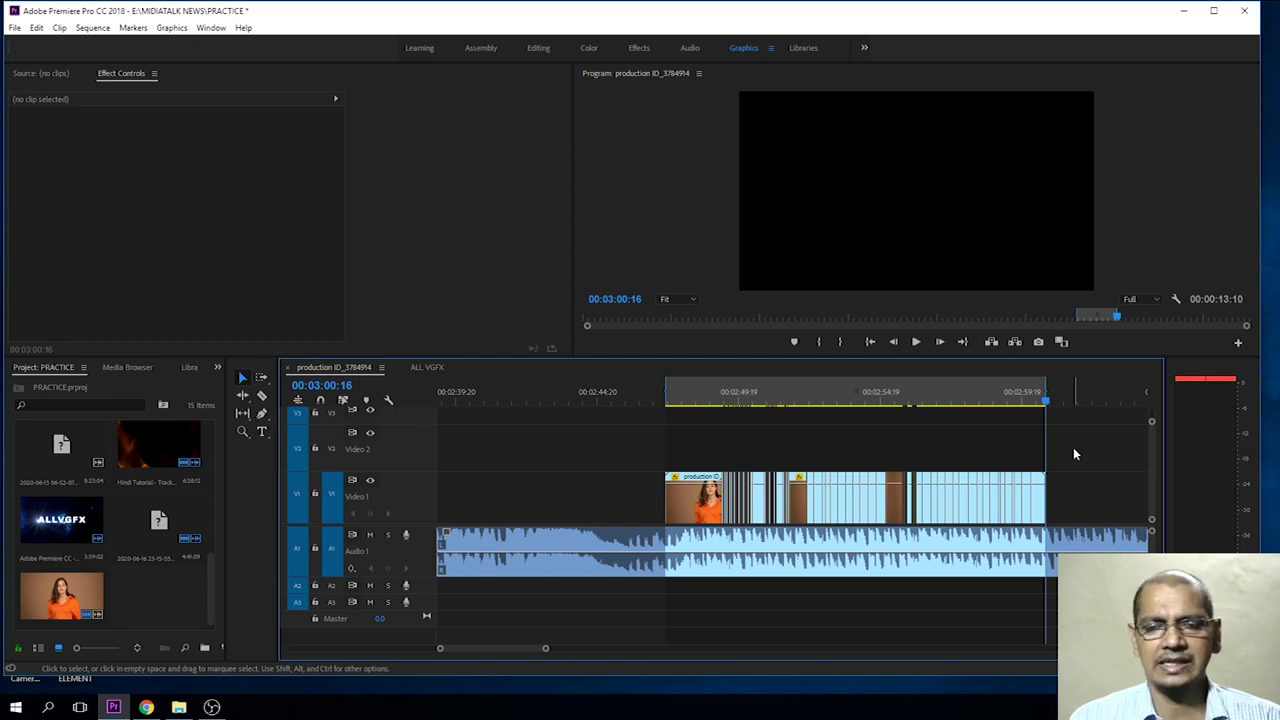
Set the playhead just before the chopped dancing clip on Video 1 and play it.
scroll(1073, 454, "down", 1)
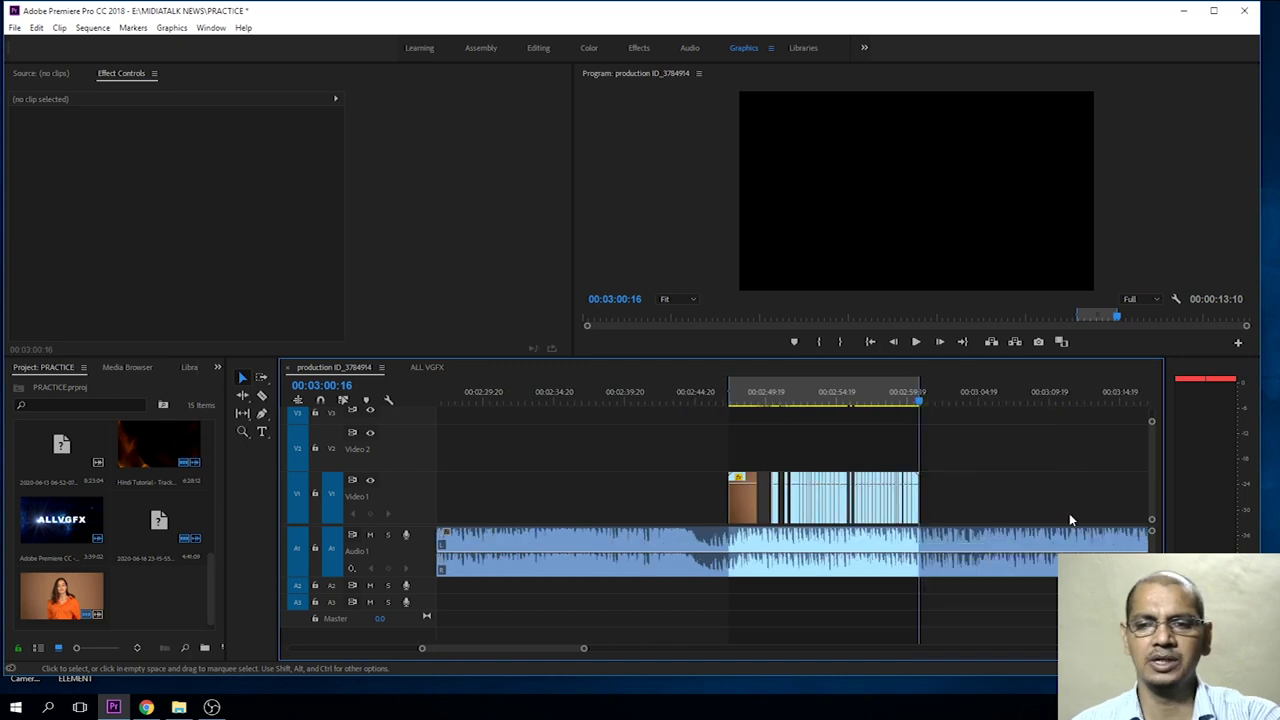
scroll(1069, 515, "down", 1)
scroll(891, 457, "down", 2)
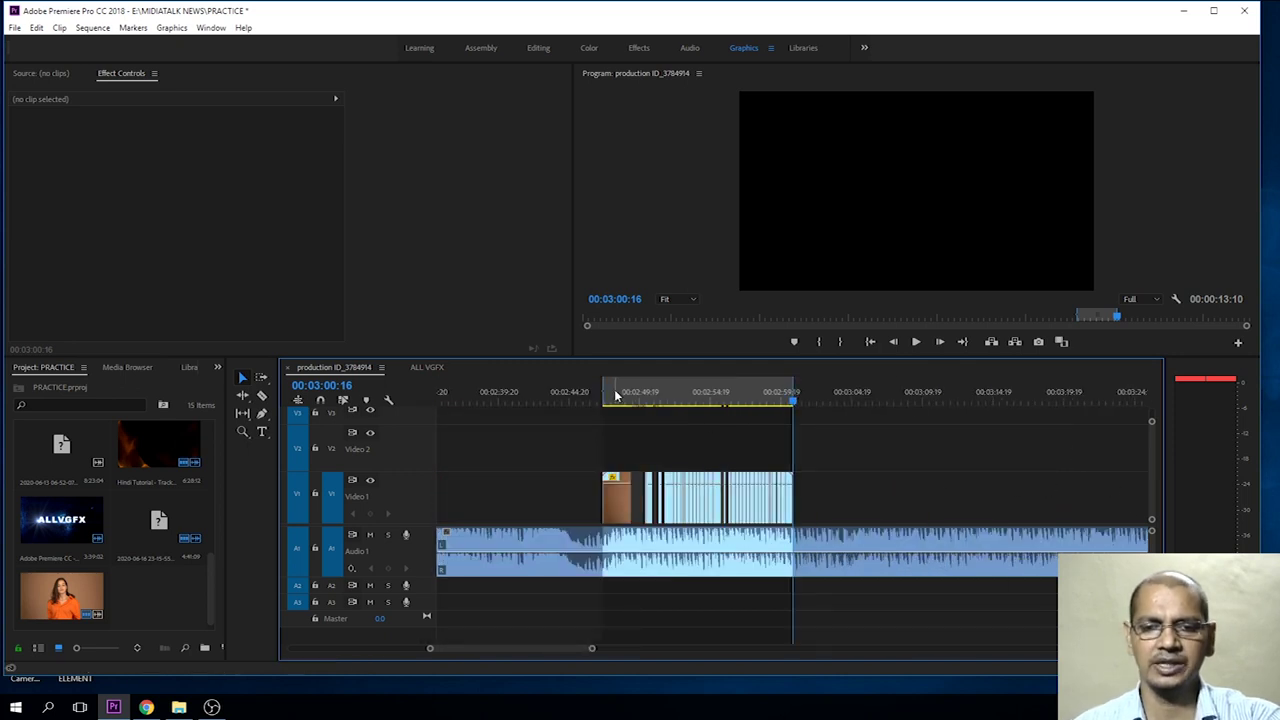
left_click(651, 394)
scroll(797, 412, "up", 2)
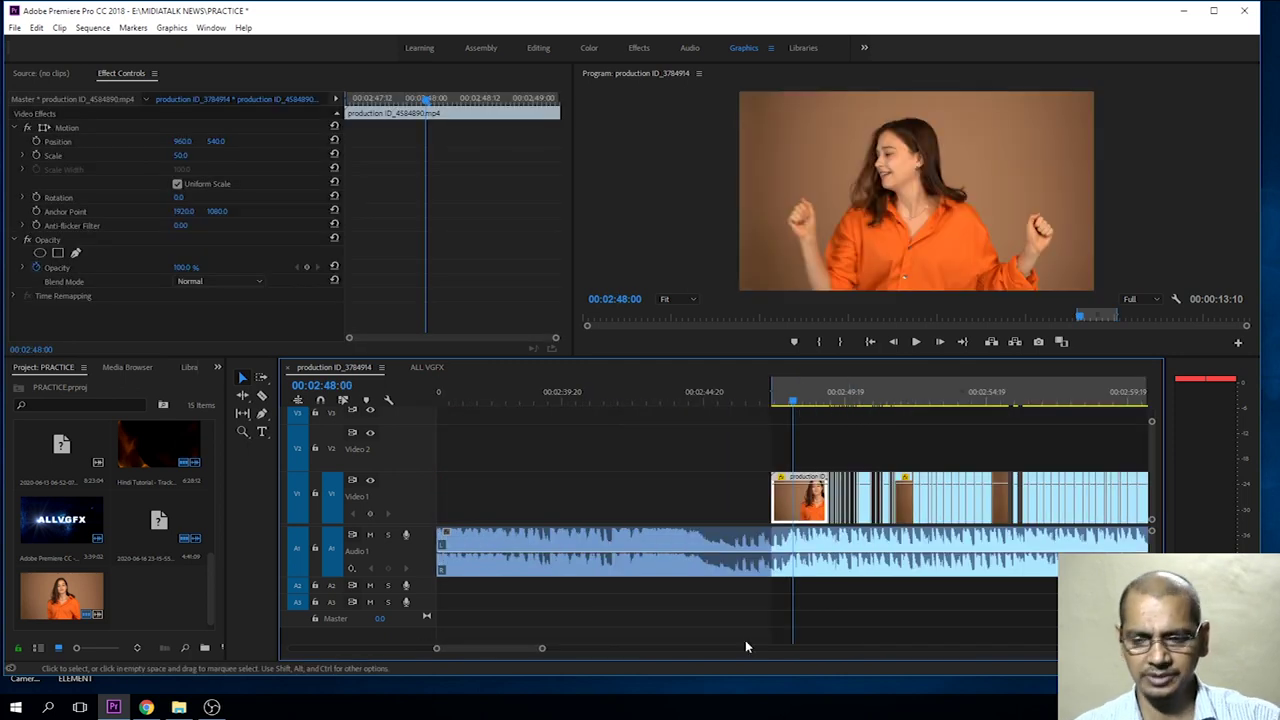
scroll(518, 645, "down", 2)
scroll(518, 645, "up", 1)
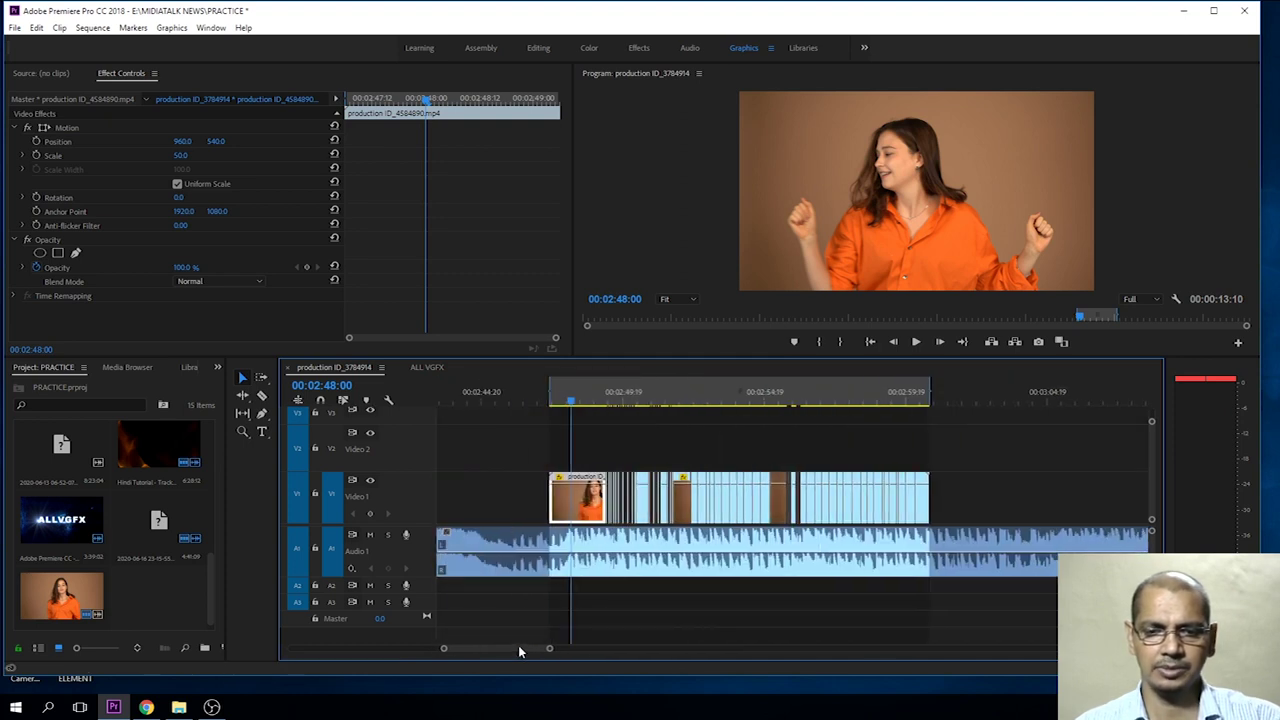
left_click_drag(572, 402, 560, 402)
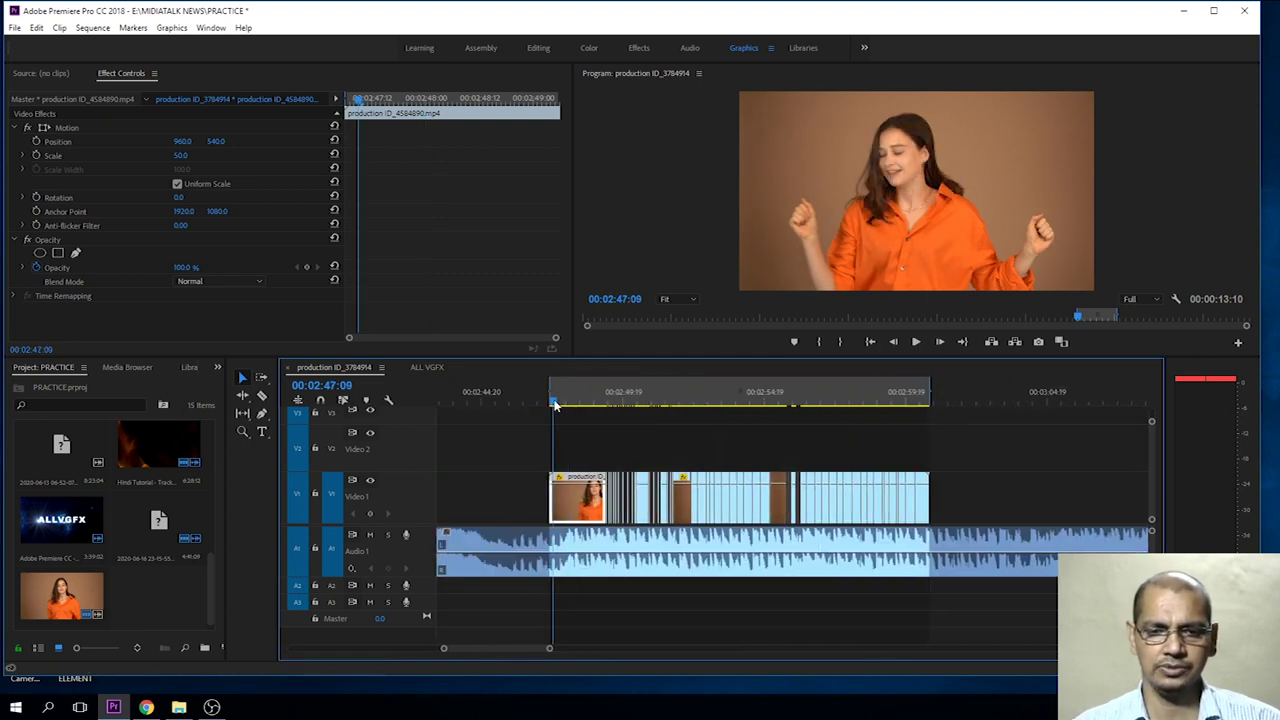
key("space")
Watch the stutter clip in a maximized Program Monitor, then restore the normal panel layout.
key("space")
left_click(674, 200)
key("grave")
key("space")
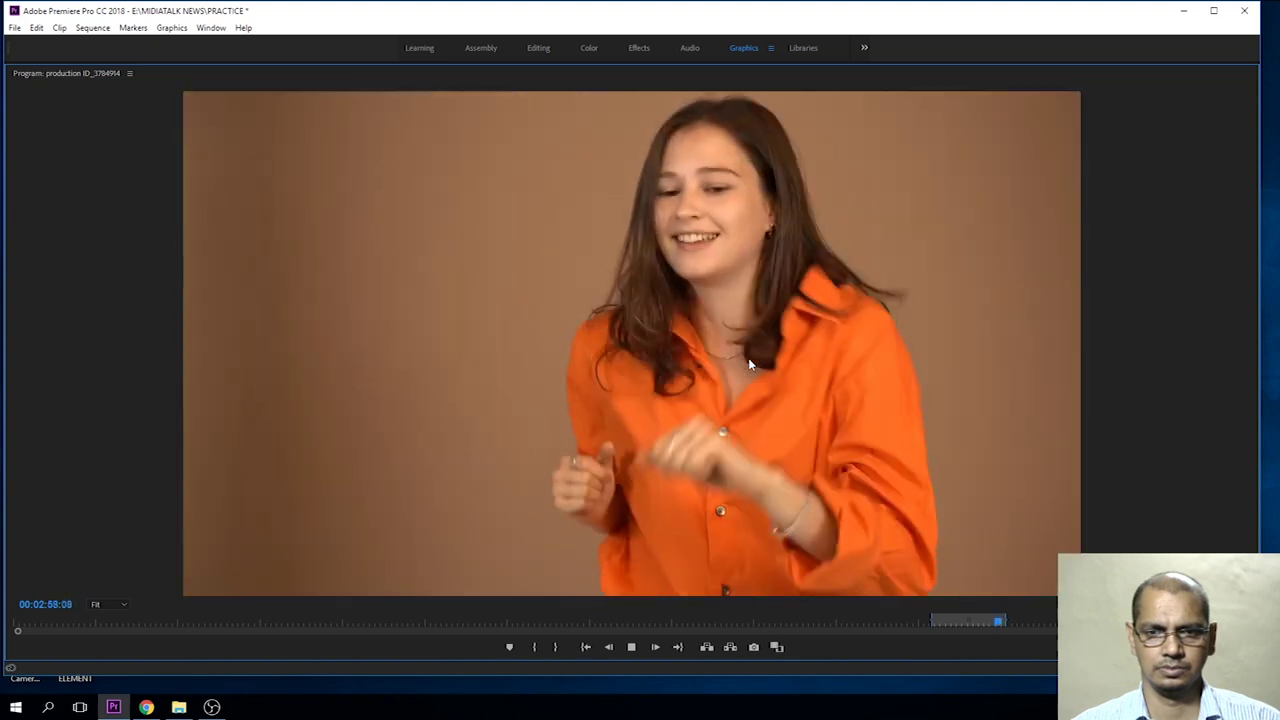
key("grave")
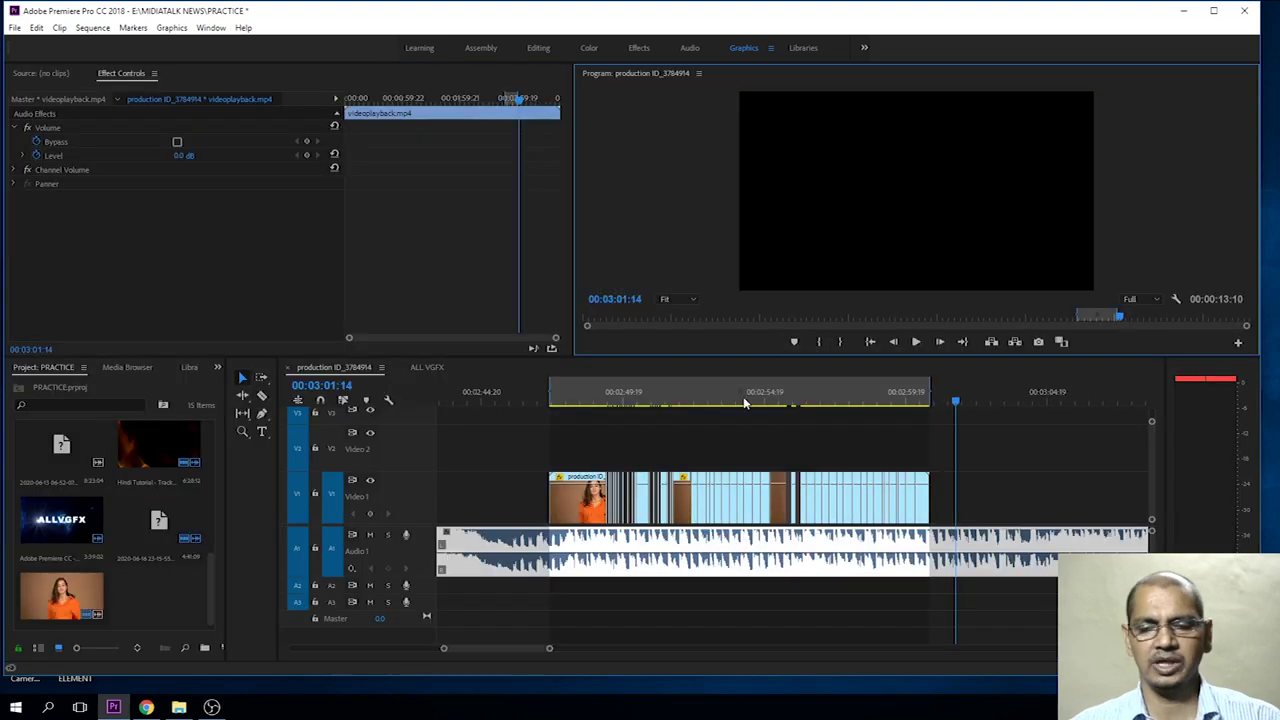
Zoom to frame level in the chopped section, scrub and replay it, then zoom back out.
left_click(626, 399)
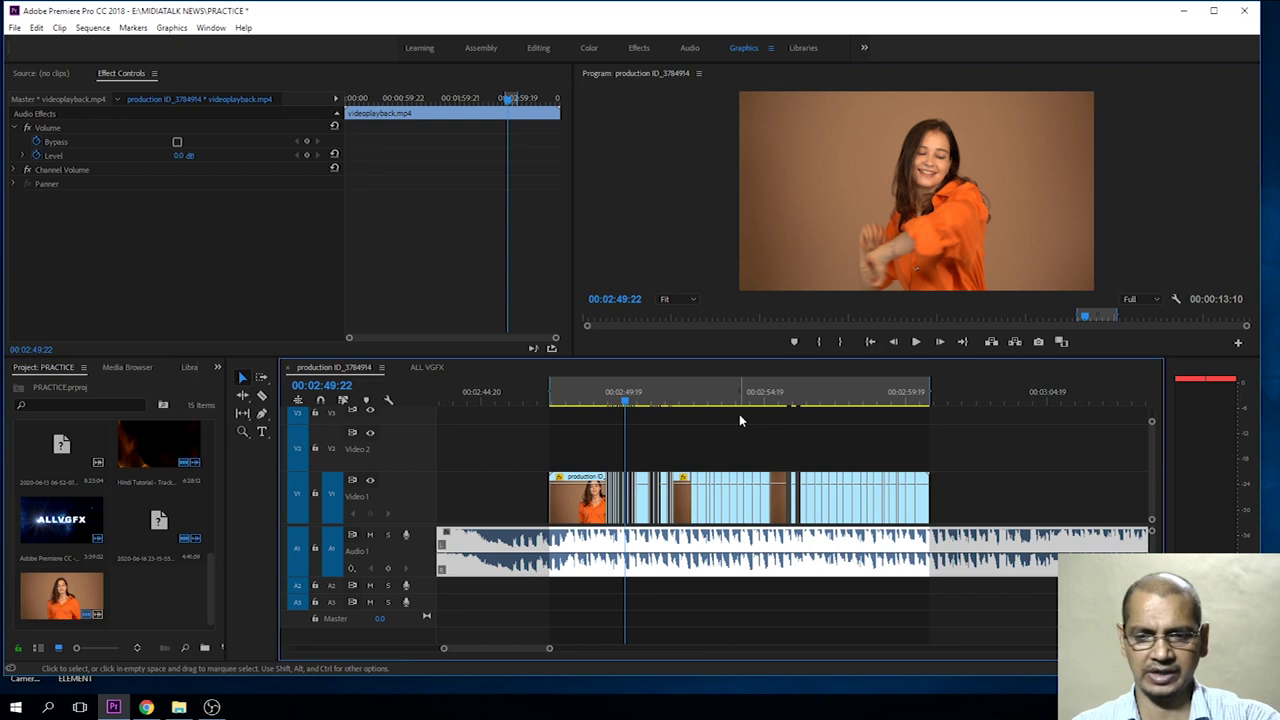
scroll(800, 430, "up", 3)
key("equal")
key("equal")
key("equal")
key("equal")
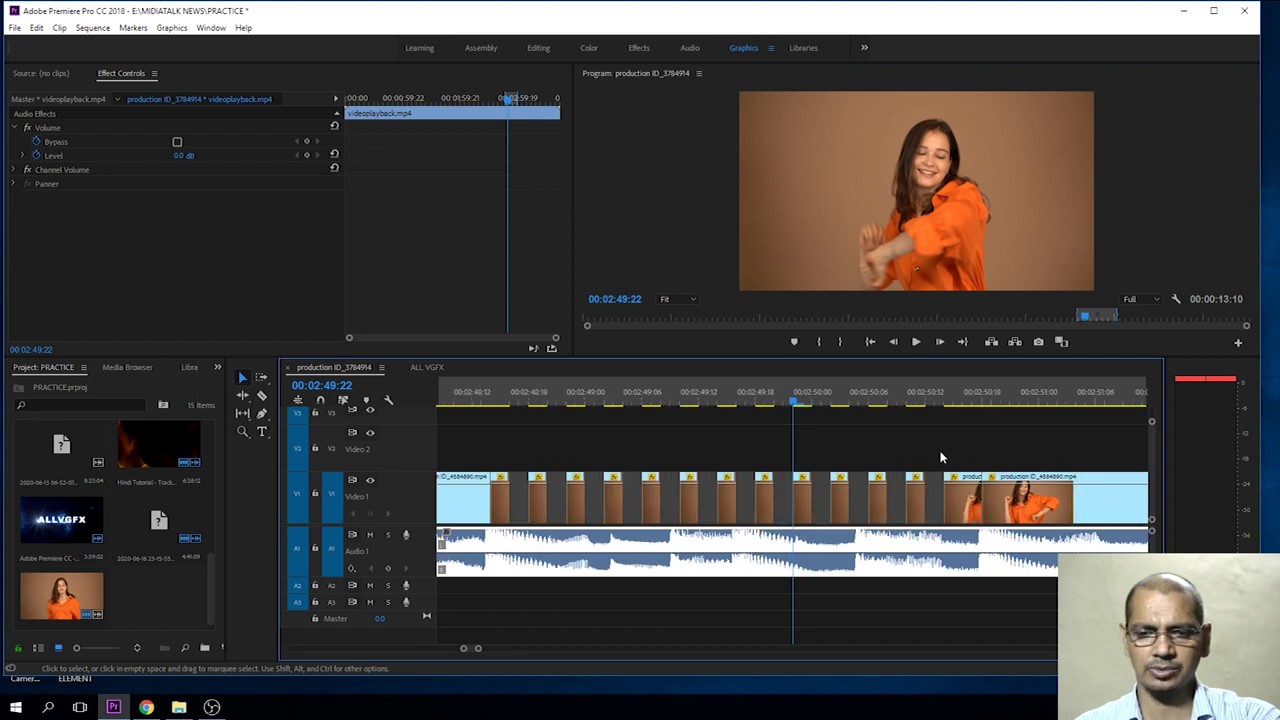
key("equal")
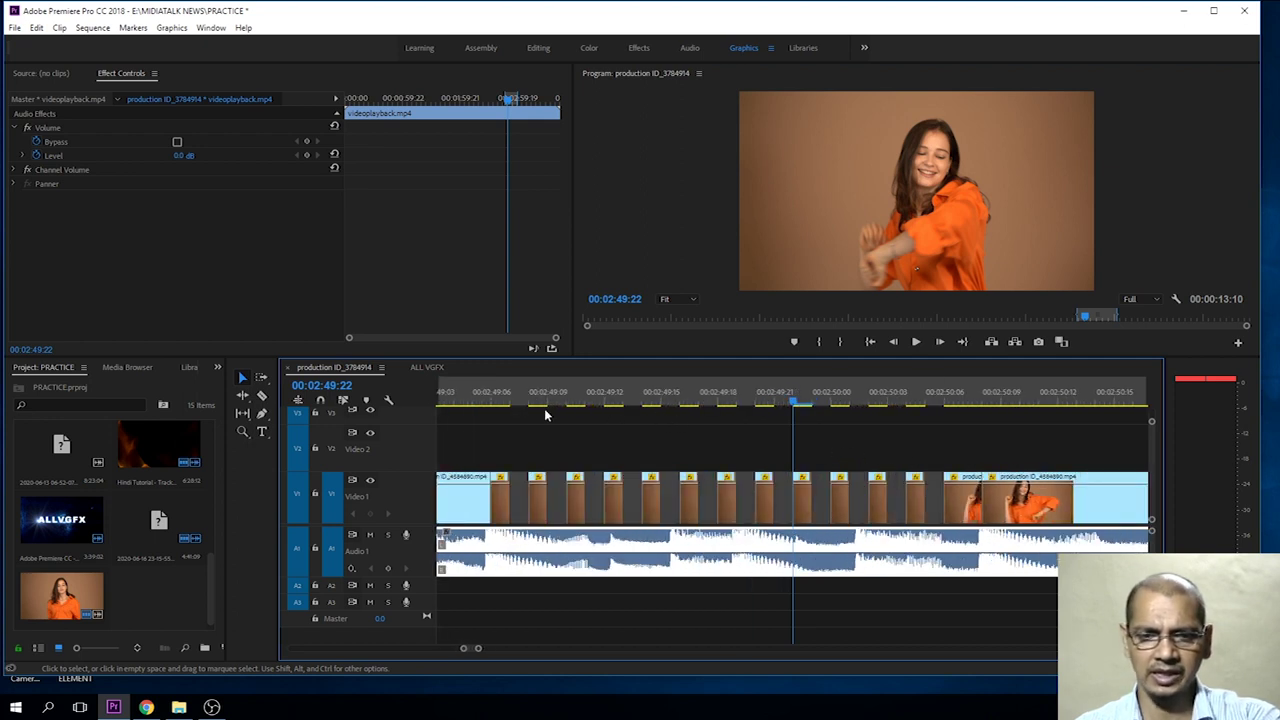
left_click_drag(503, 401, 751, 433)
key("minus")
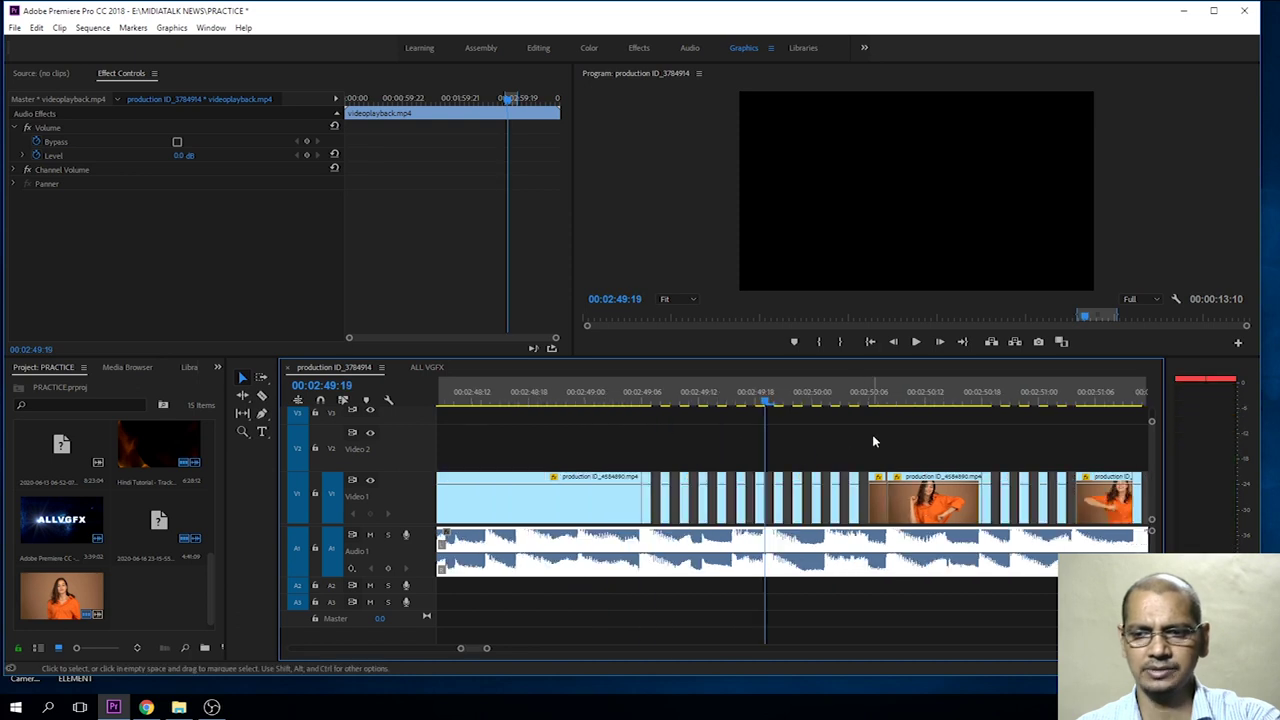
key("space")
key("minus")
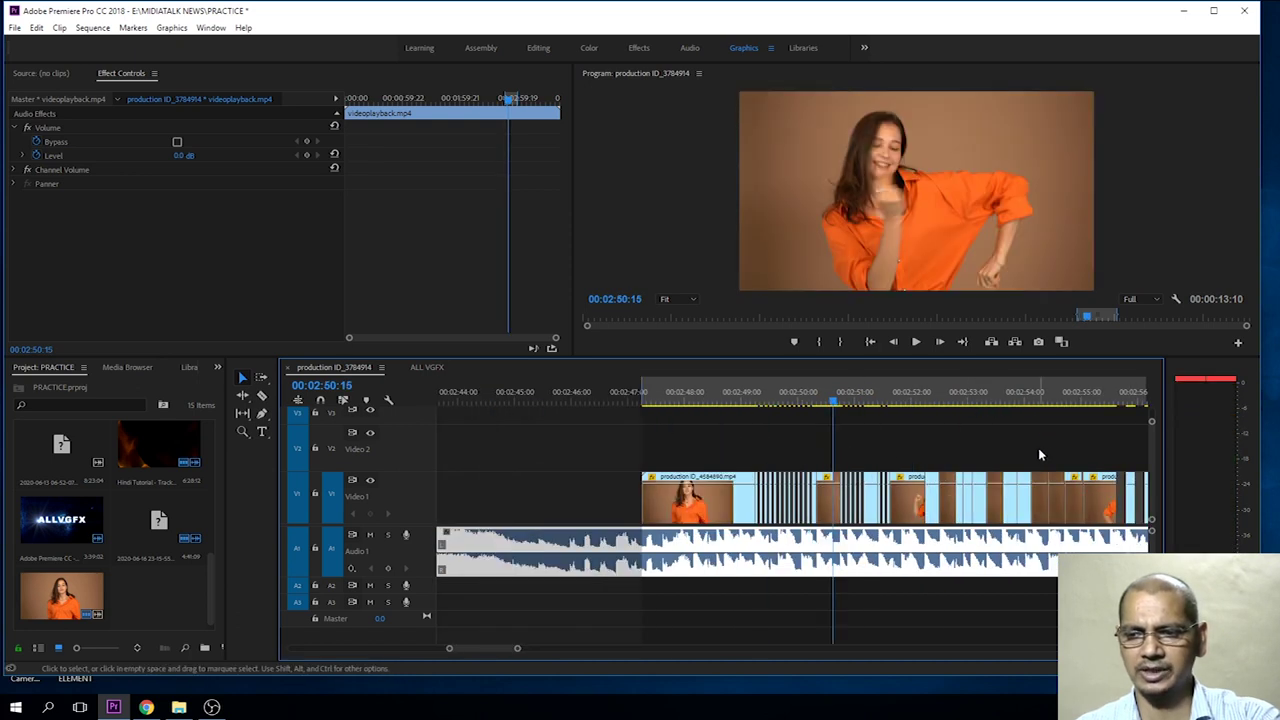
key("minus")
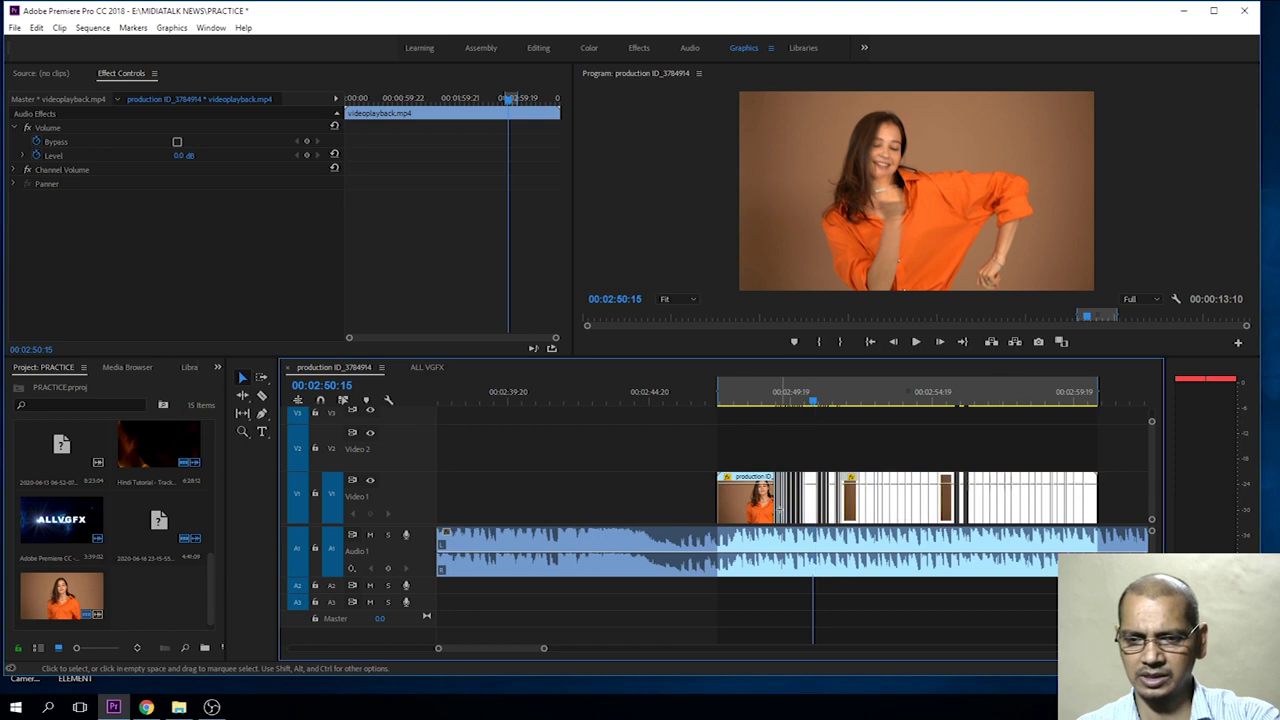
Delete the single-frame pieces after the first clip and stretch the first clip over the gap.
left_click(776, 516)
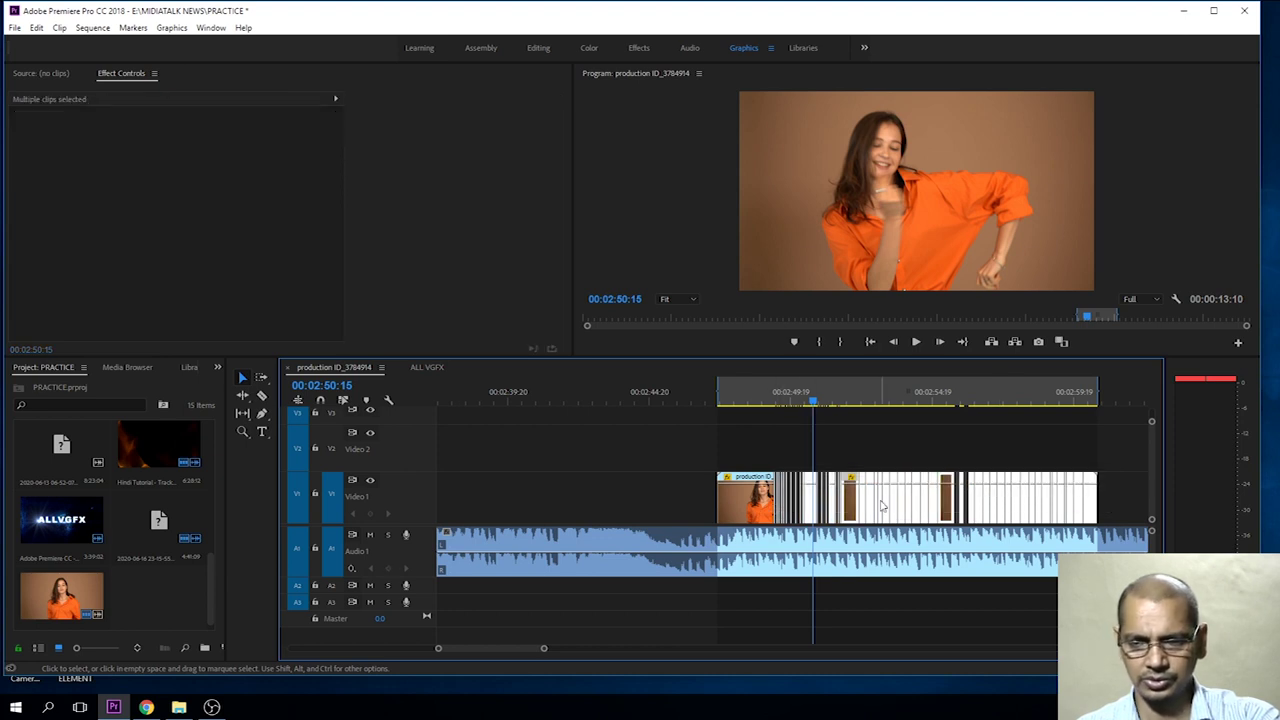
key("Delete")
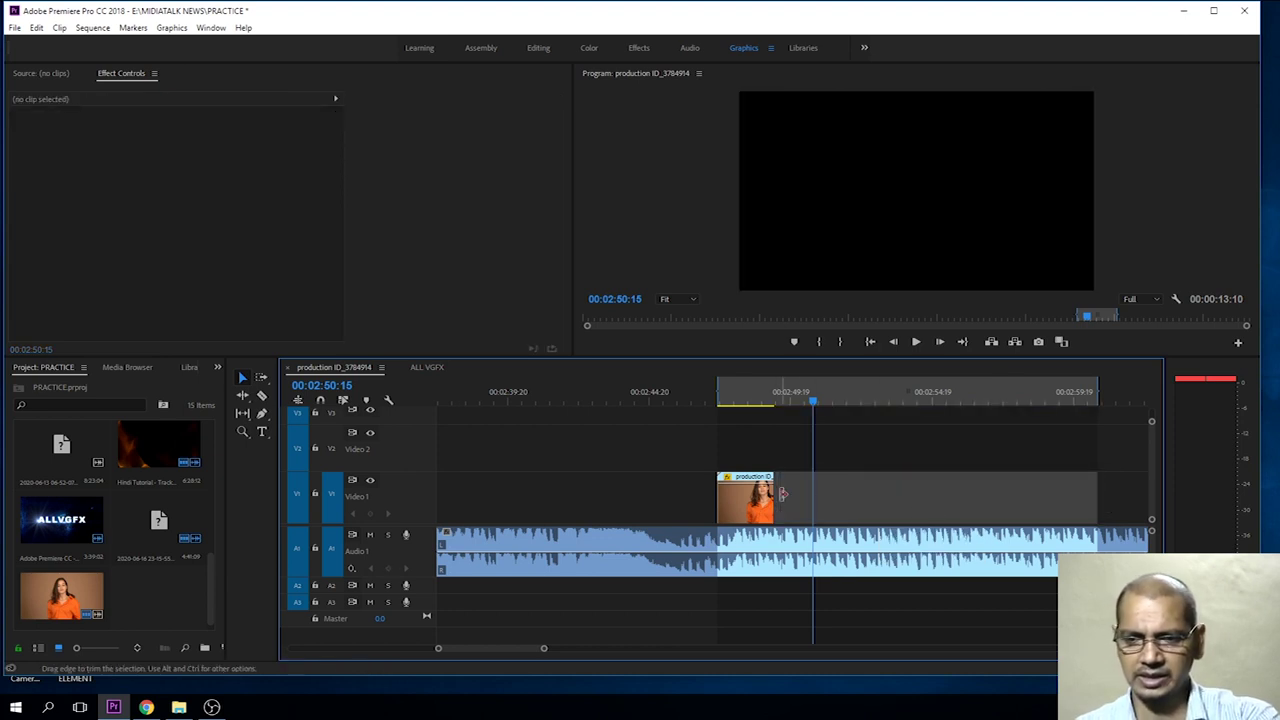
left_click_drag(771, 492, 1098, 496)
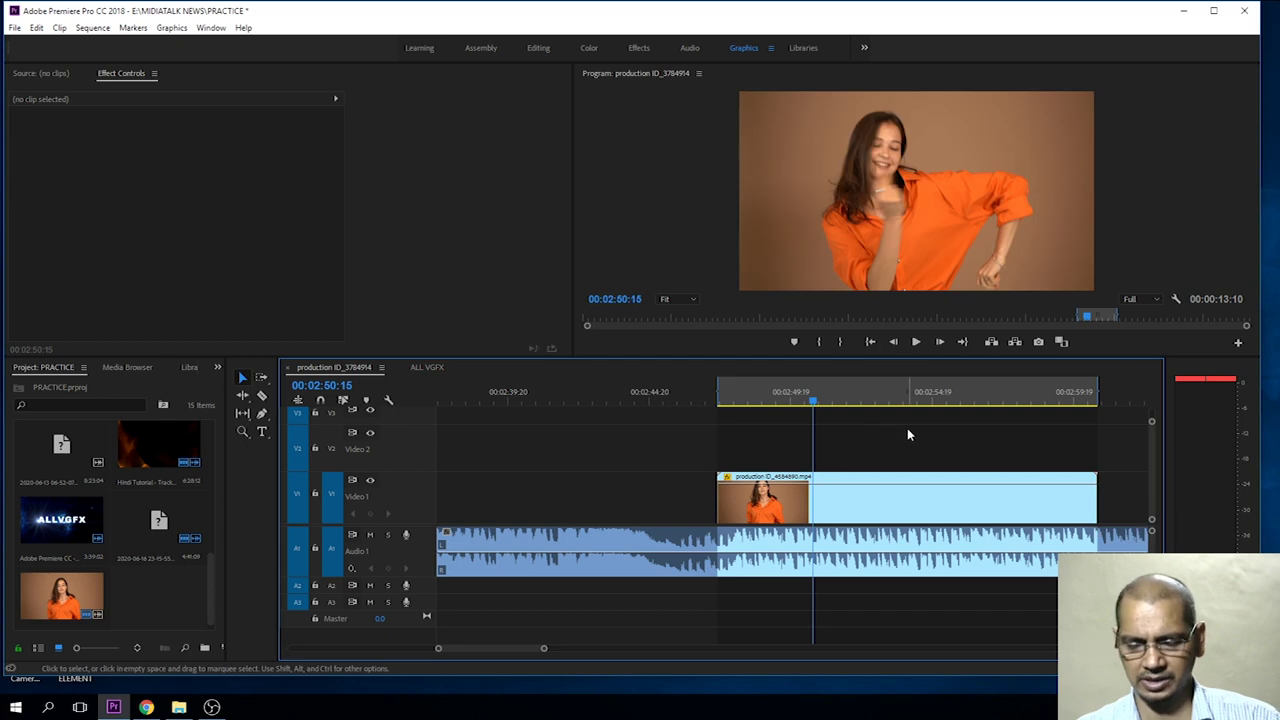
key("=")
key("=")
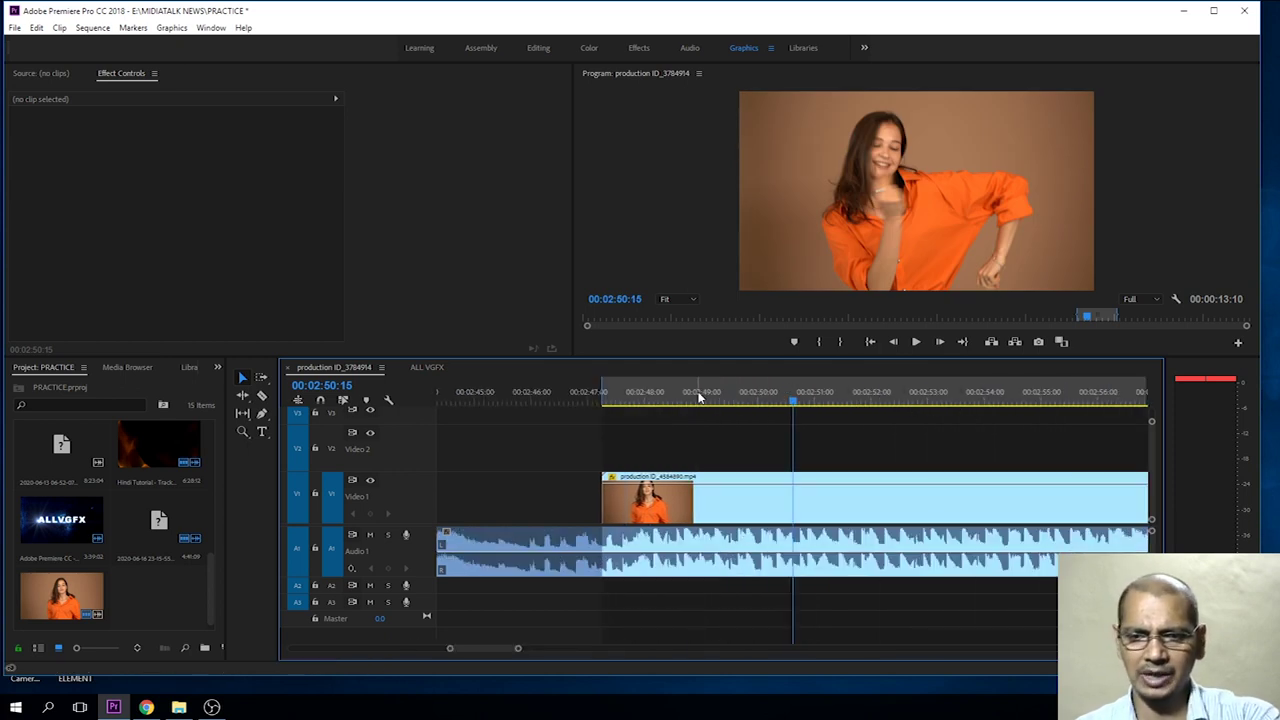
left_click(663, 396)
Zoom in and pan the timeline with the Hand tool around the dancing clip's start.
key("=")
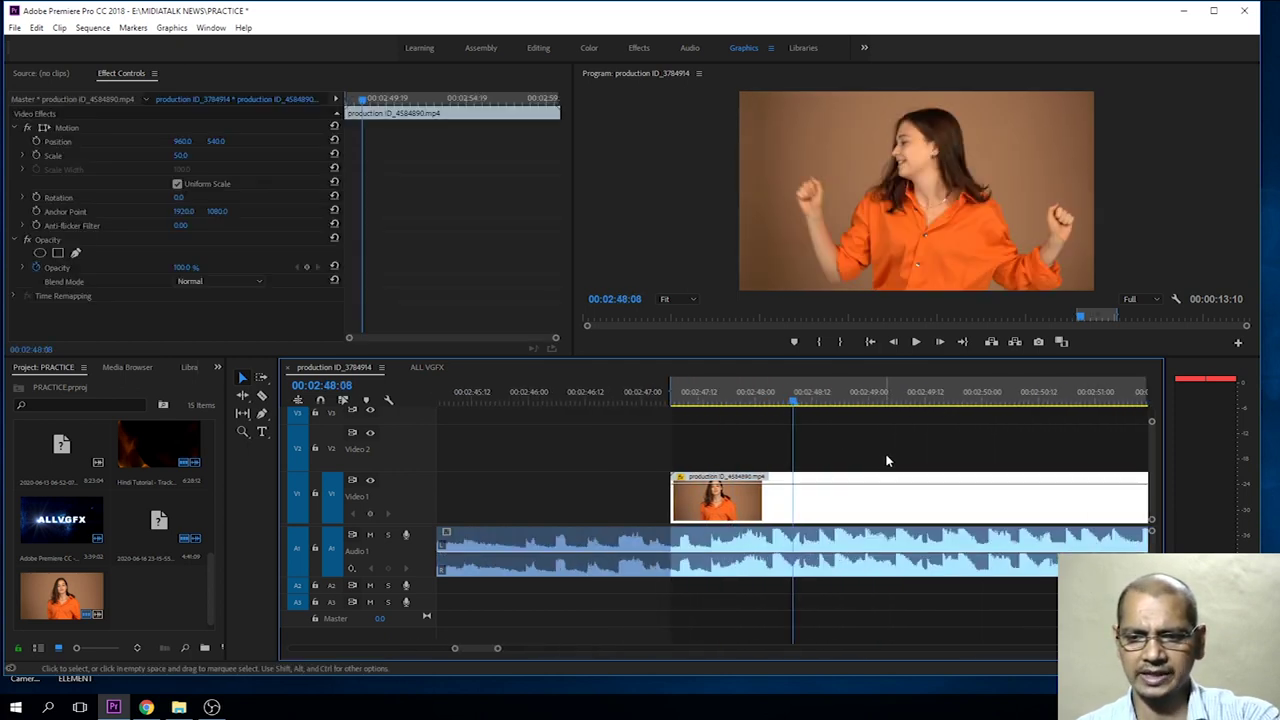
left_click_drag(697, 398, 802, 421)
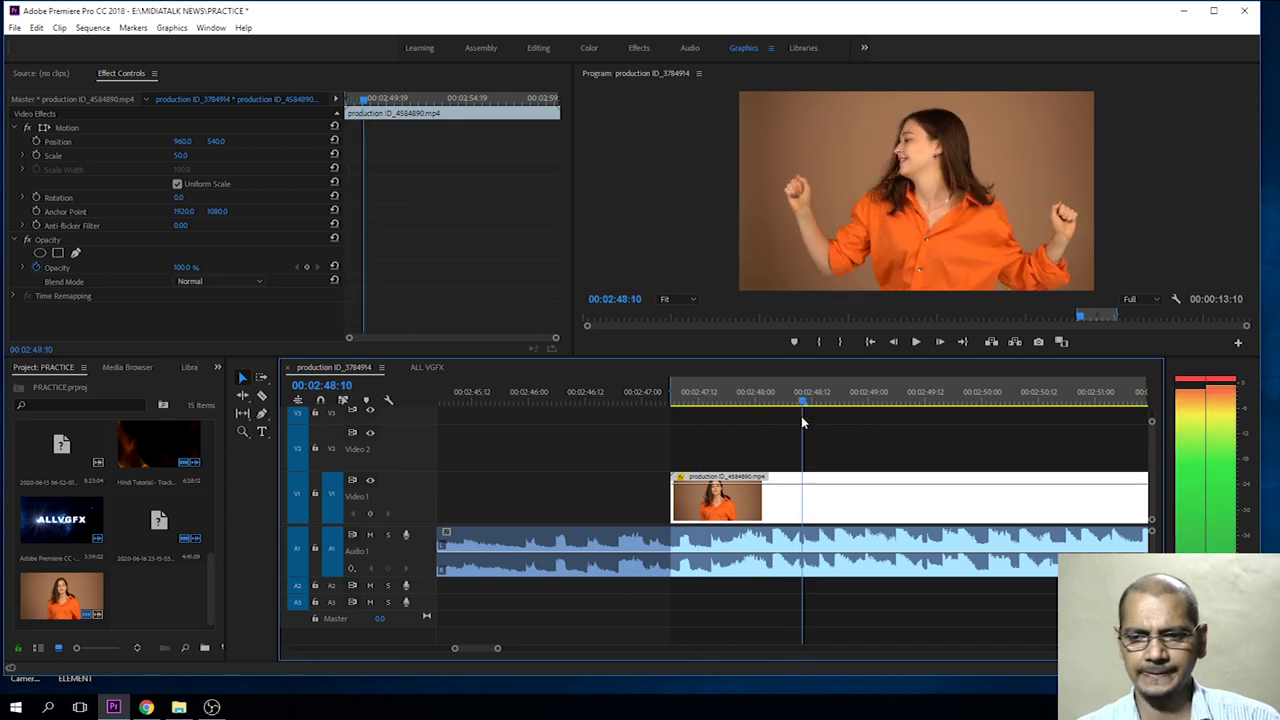
key("minus")
key("minus")
key("equal")
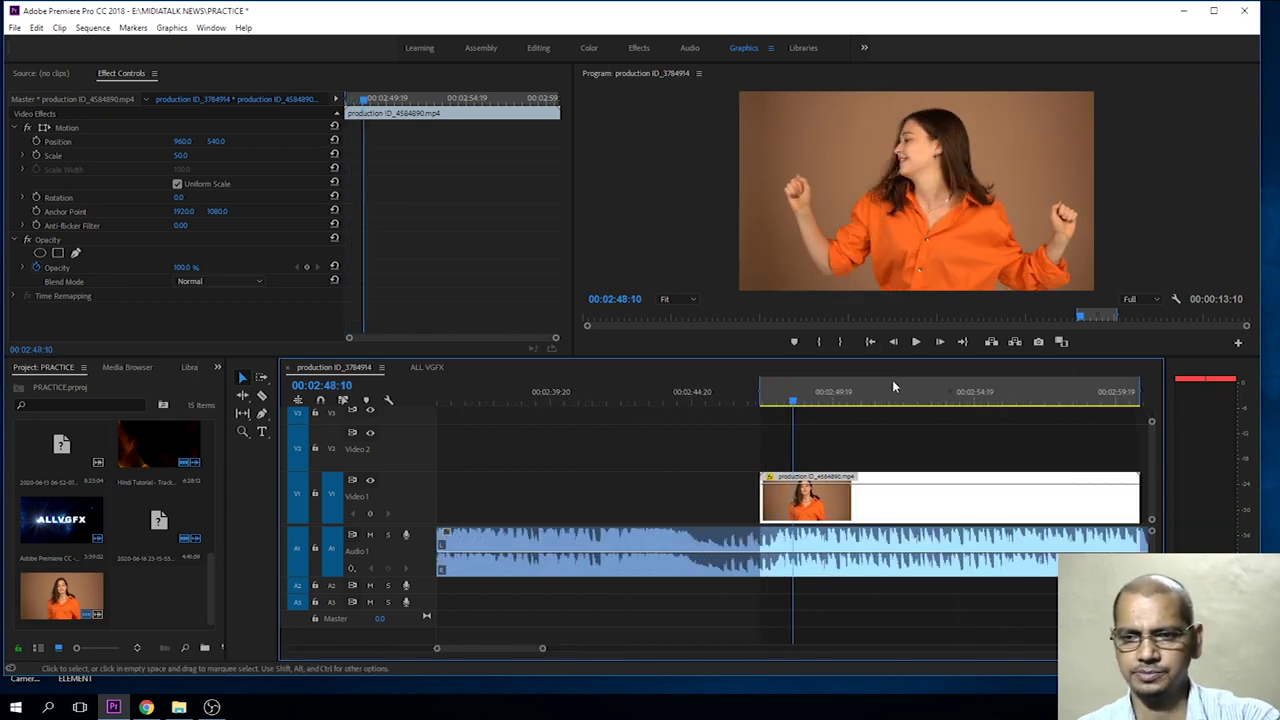
key("equal")
key("h")
left_click_drag(901, 497, 665, 491)
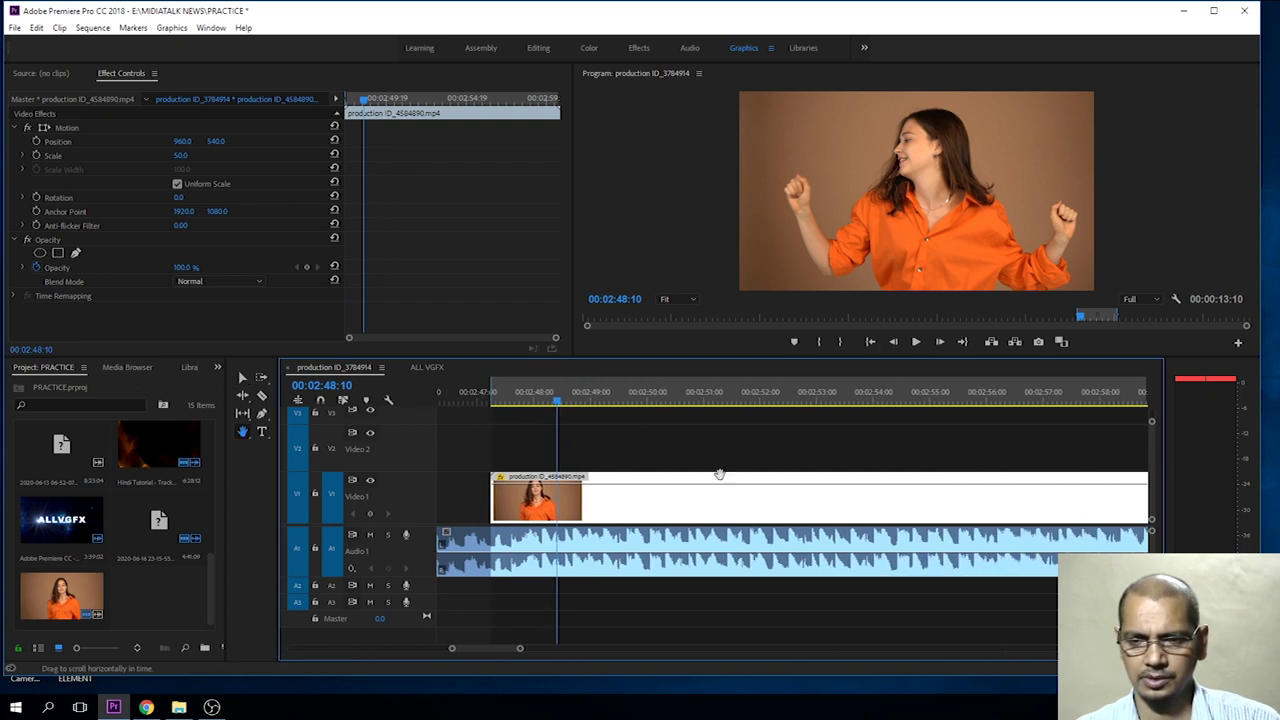
left_click_drag(612, 418, 782, 432)
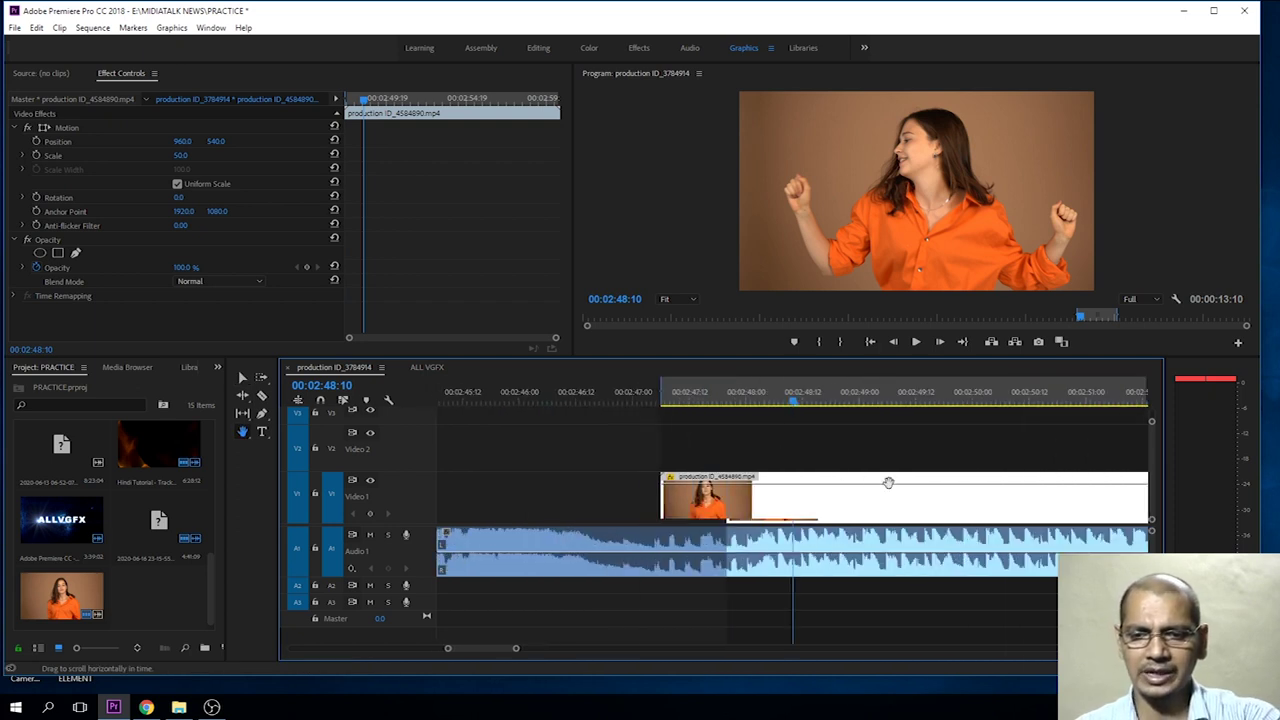
key("equal")
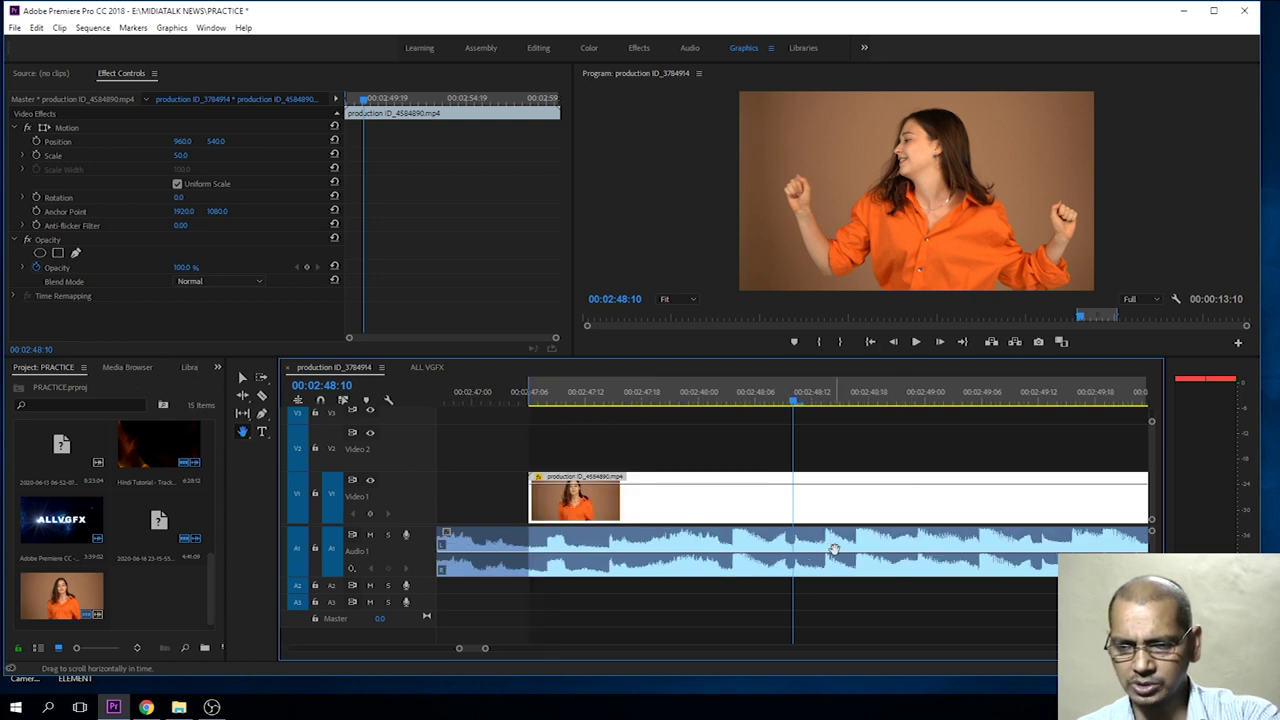
left_click_drag(860, 552, 687, 552)
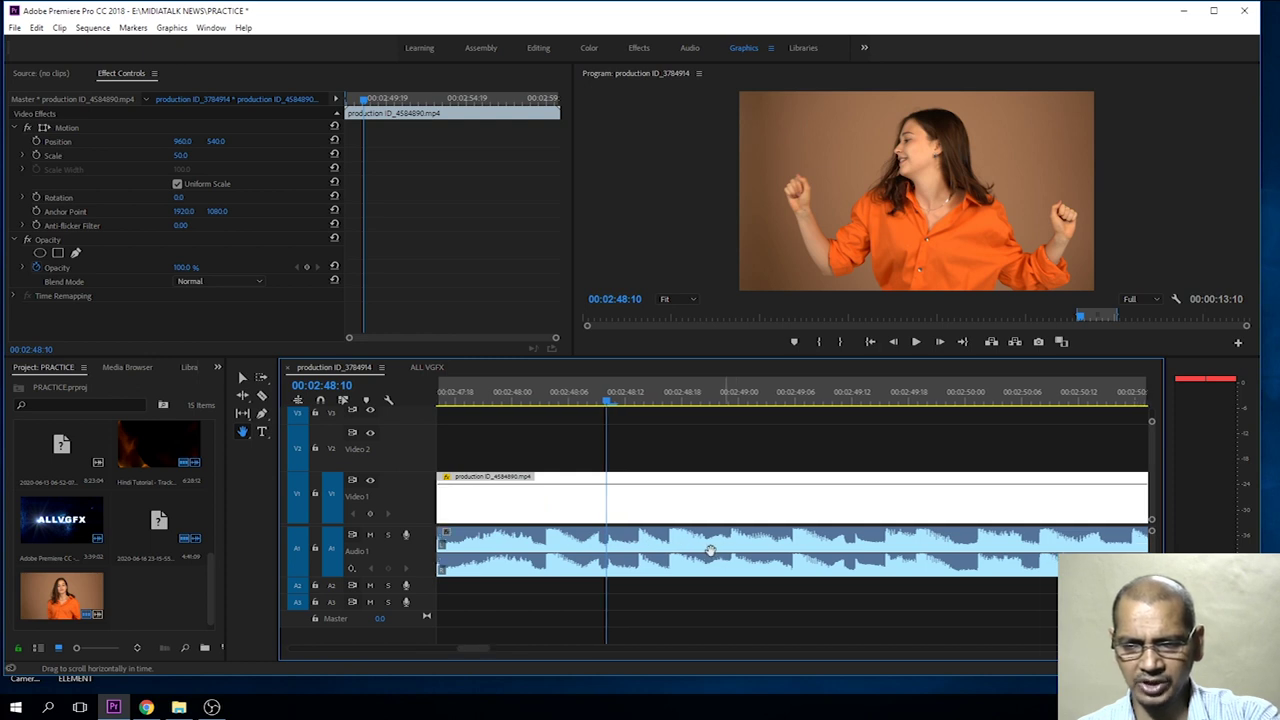
left_click_drag(929, 559, 890, 555)
Bring the clip start near 00:02:48:14 into view and switch to the Razor tool.
scroll(890, 557, "down", 1)
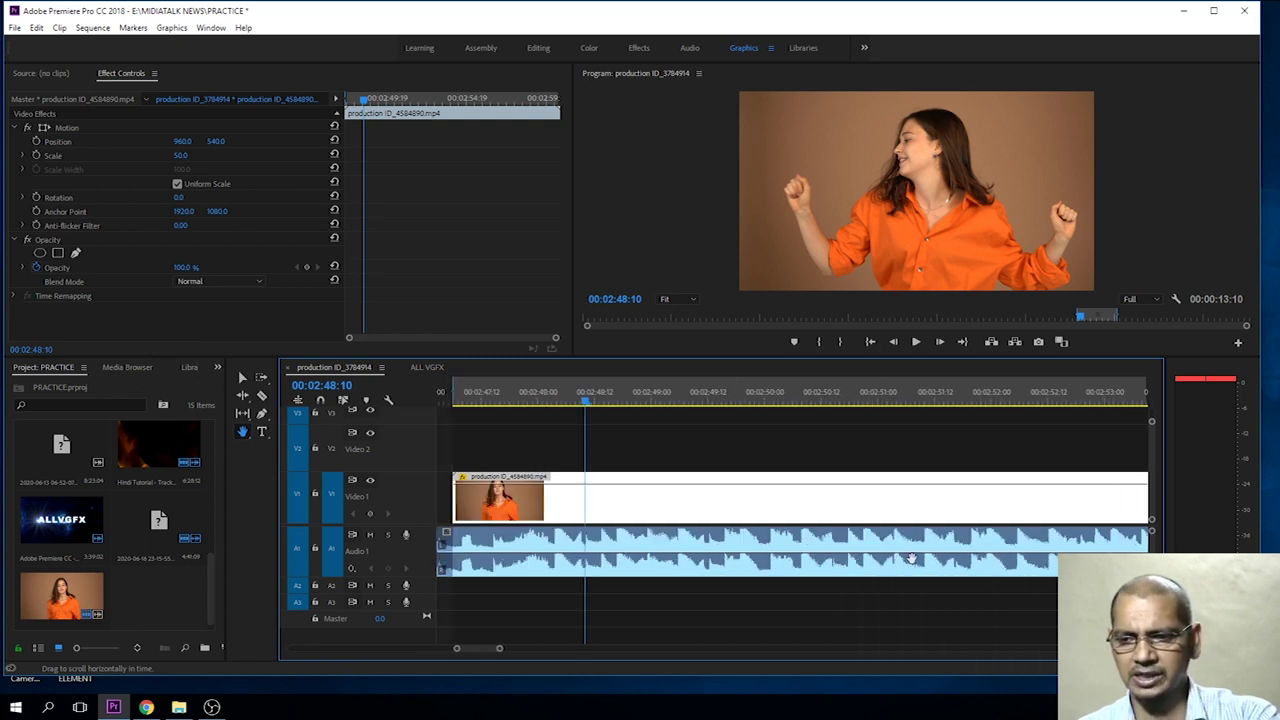
scroll(913, 560, "down", 1)
scroll(975, 567, "down", 1)
scroll(983, 566, "down", 1)
scroll(983, 566, "up", 2)
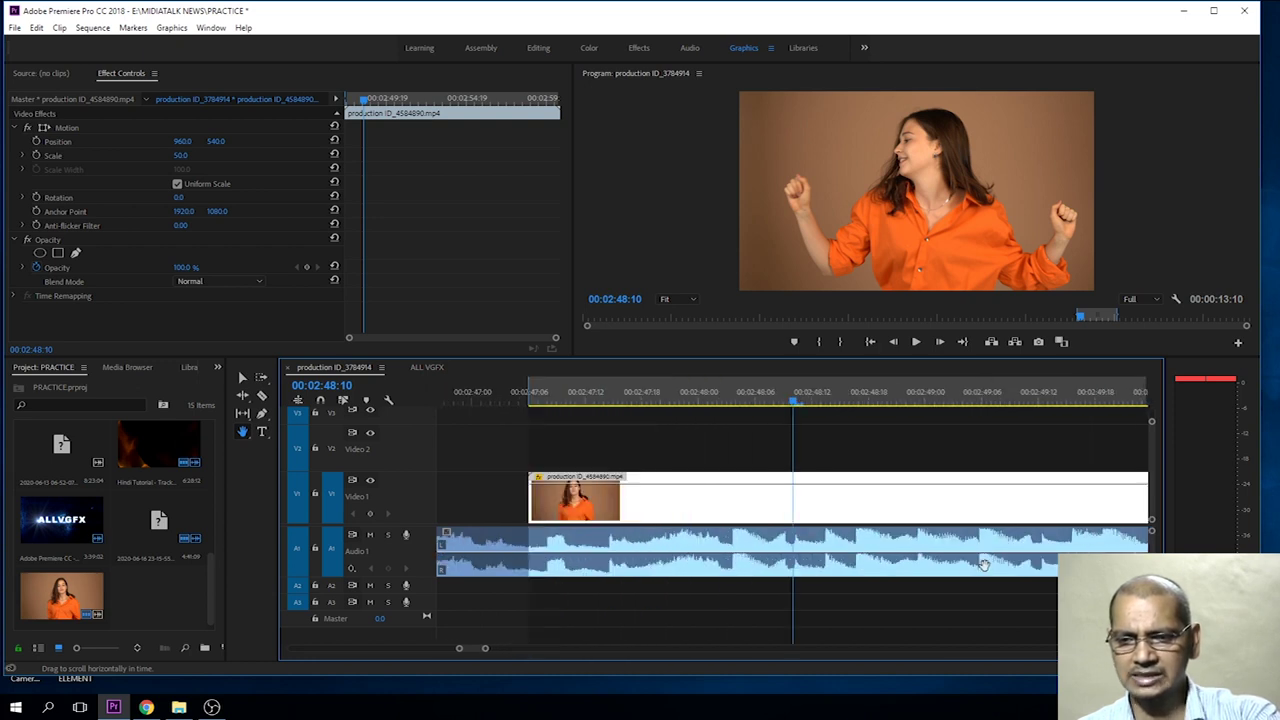
scroll(900, 564, "down", 1)
scroll(860, 563, "down", 1)
scroll(830, 562, "down", 1)
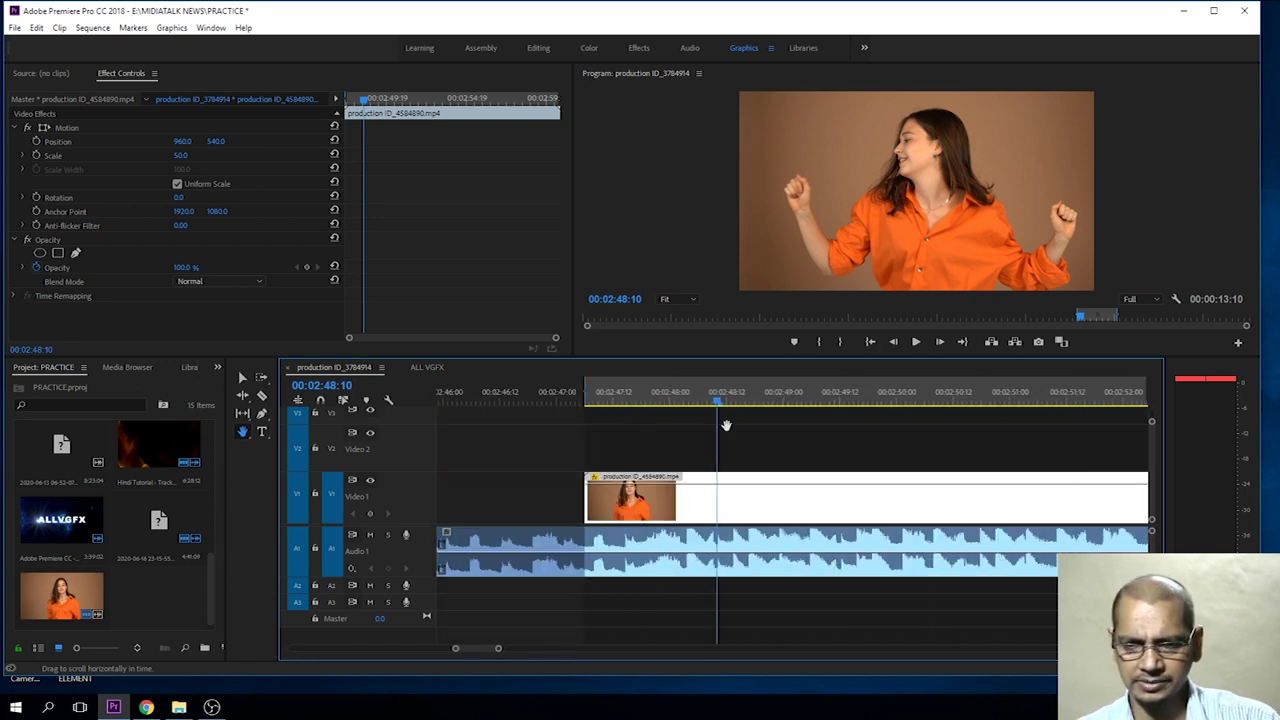
left_click_drag(720, 403, 740, 408)
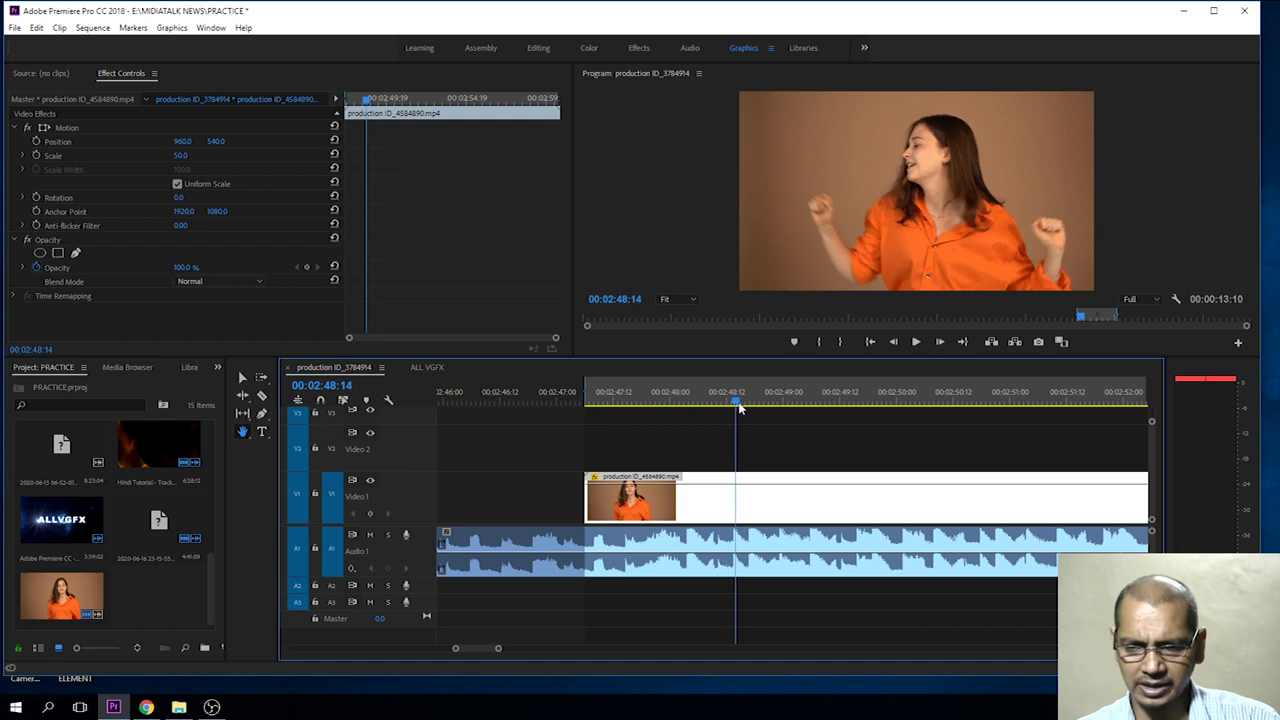
scroll(960, 600, "up", 2)
left_click_drag(1086, 504, 834, 504)
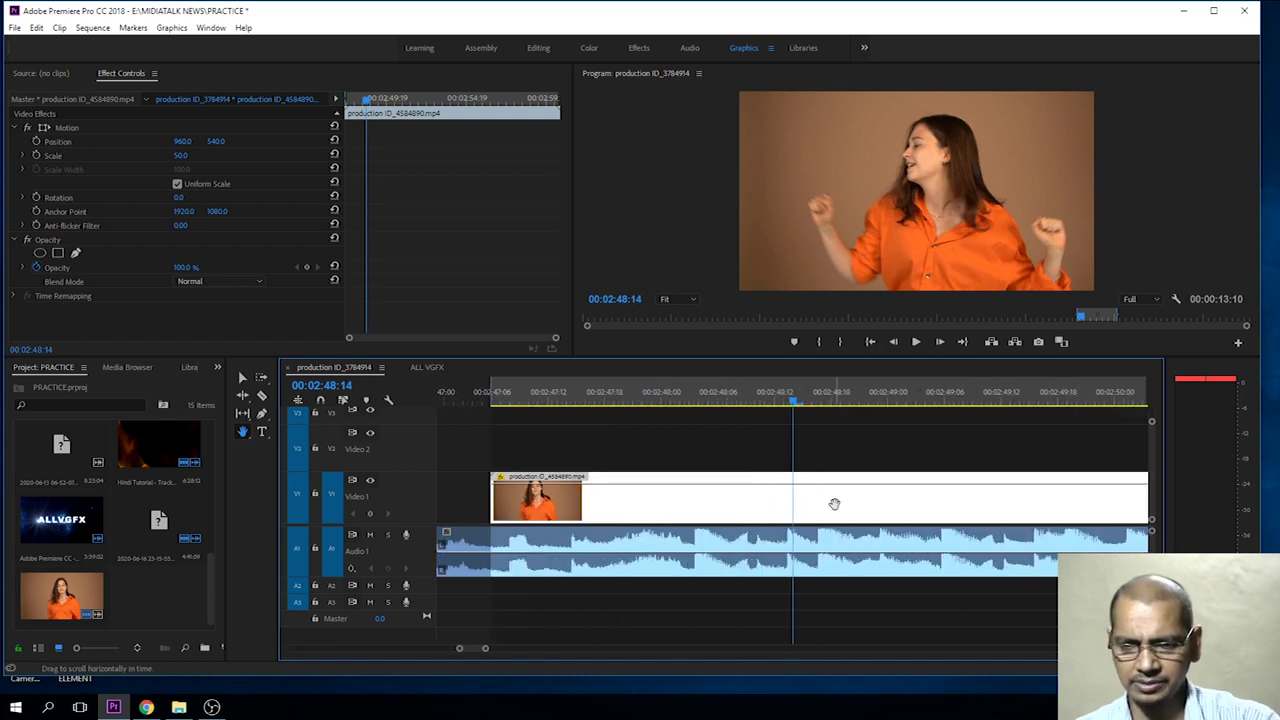
key("c")
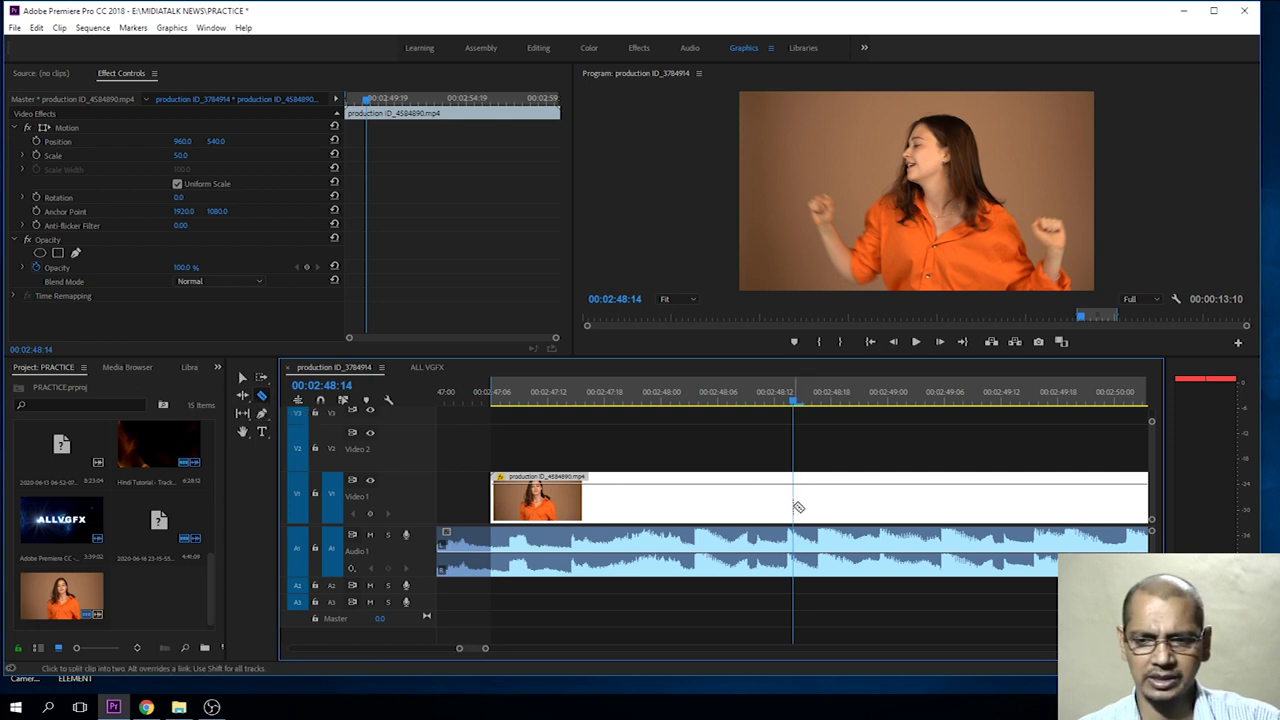
Make the first razor cut at 00:02:48:13, undoing an initial misplaced cut.
key("=")
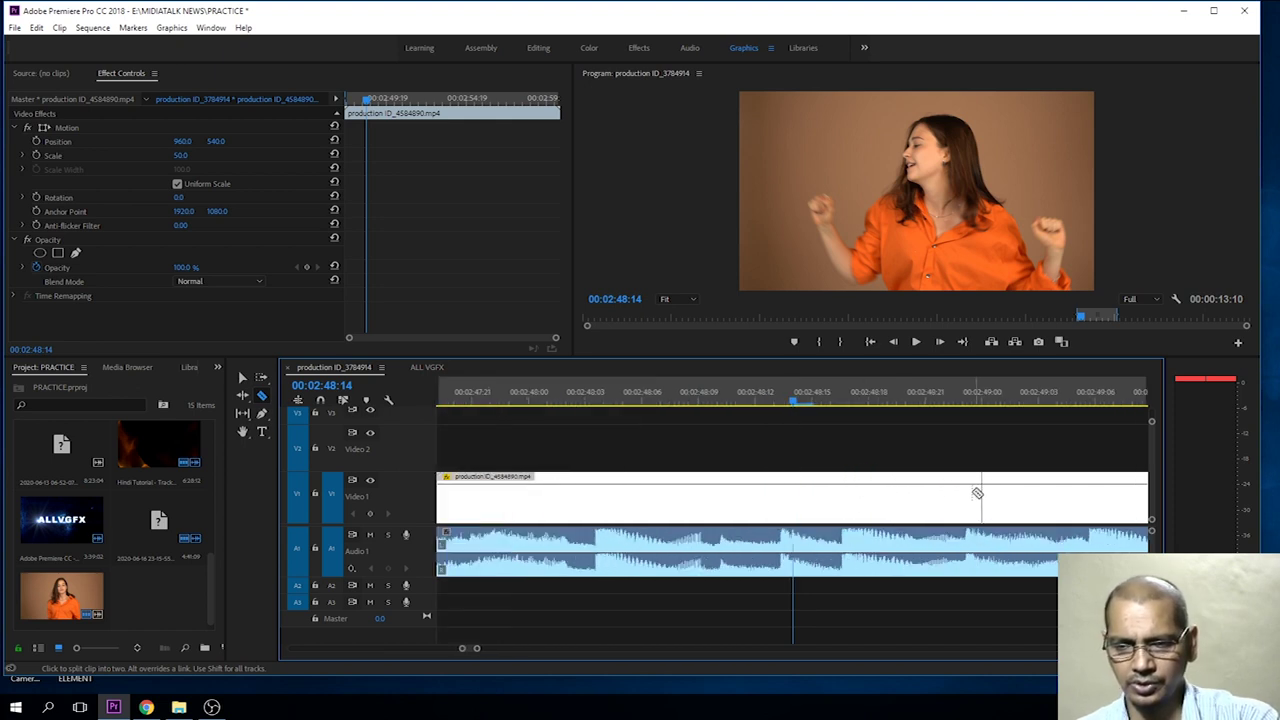
left_click(790, 514)
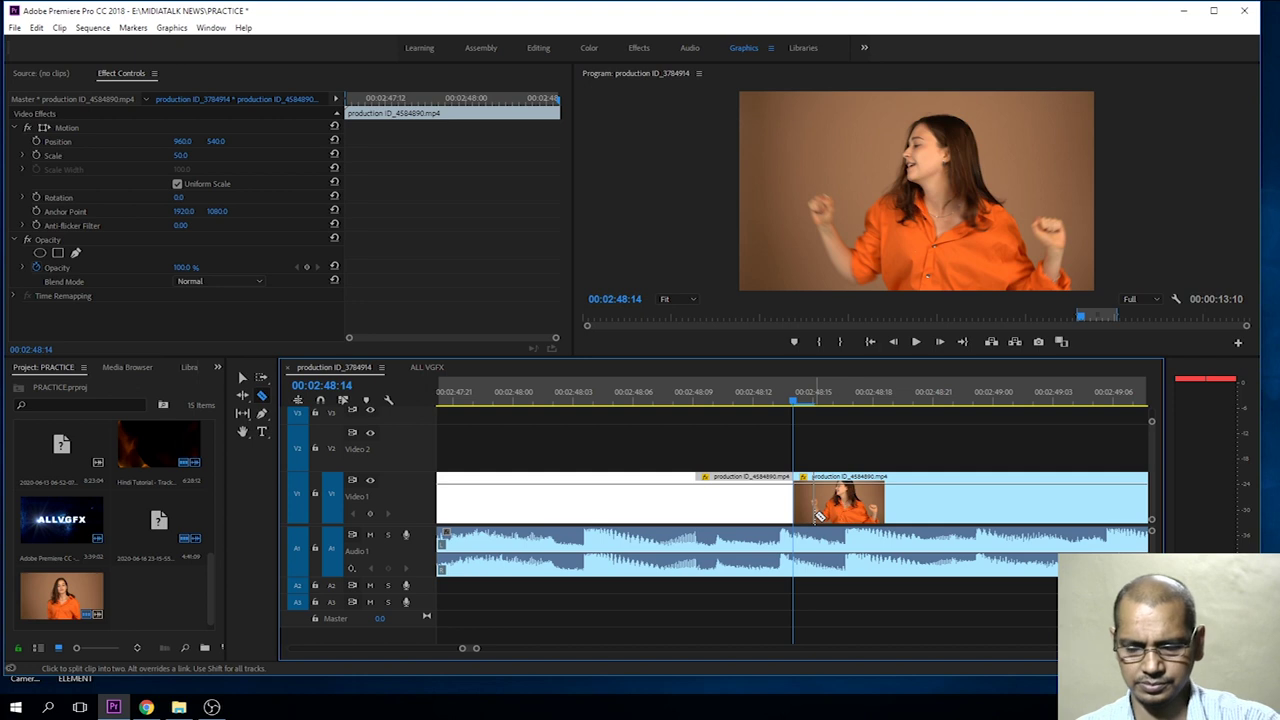
key("minus")
key("ctrl+z")
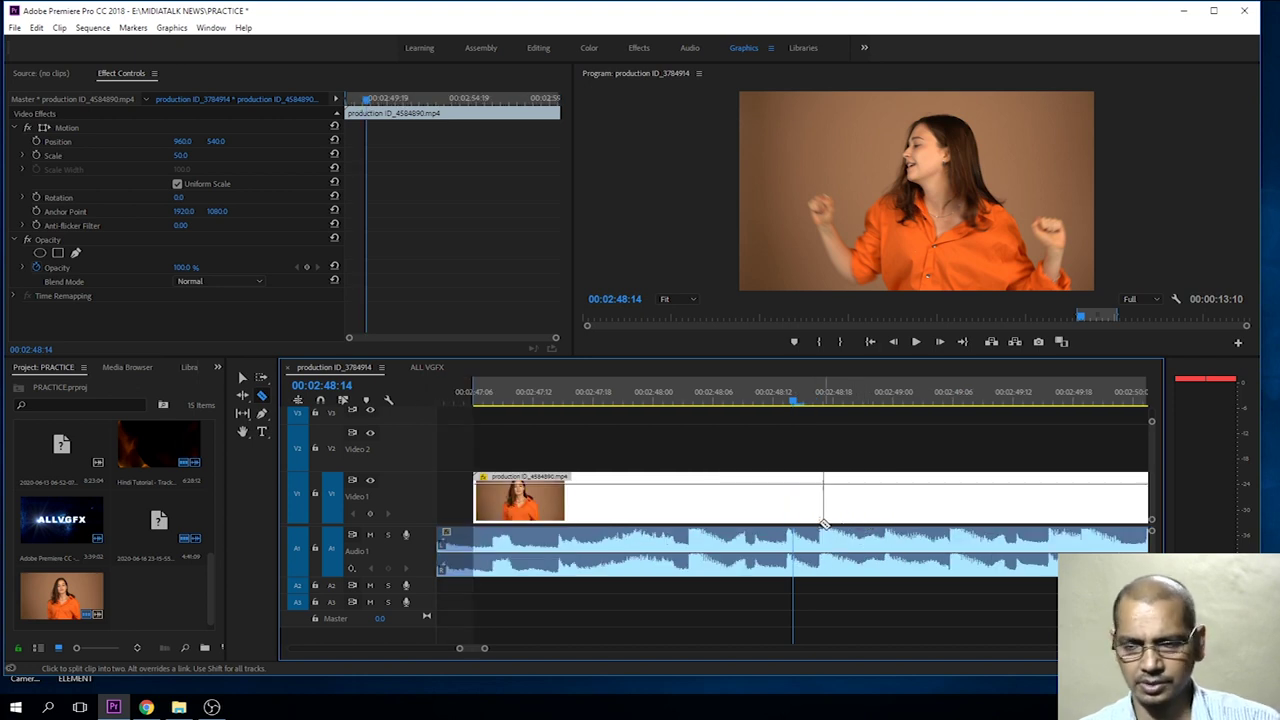
key("Left")
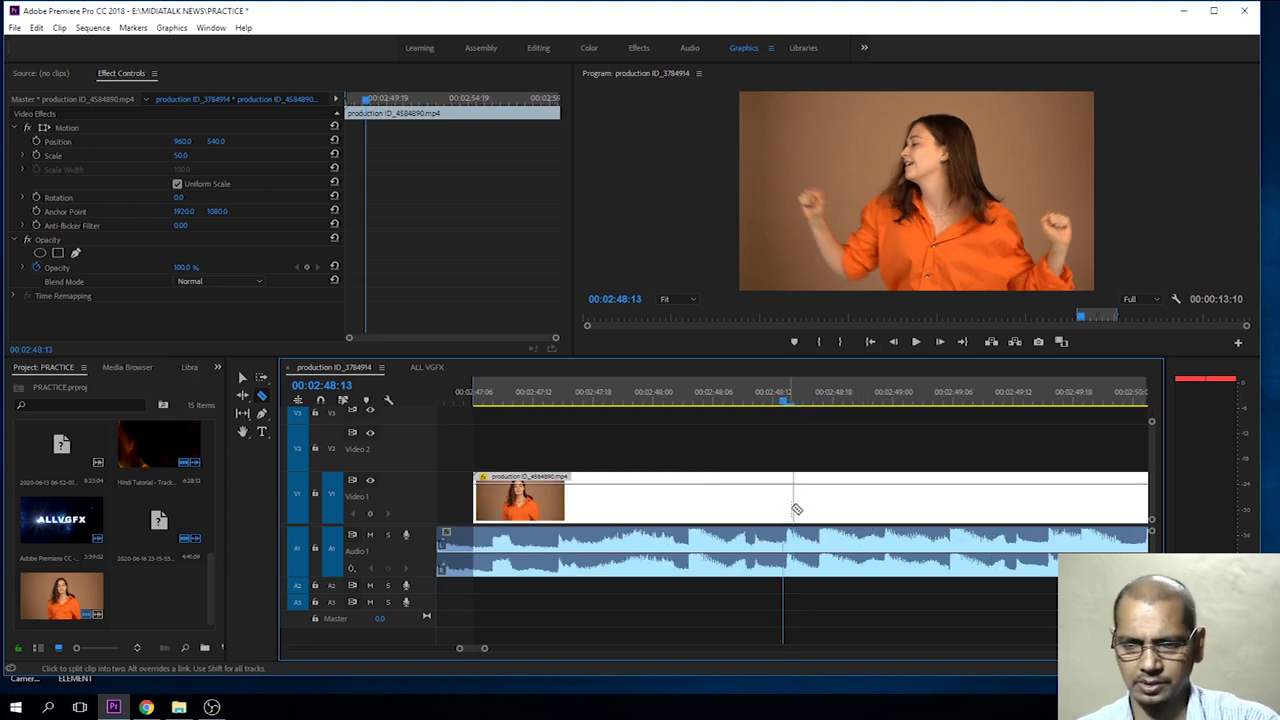
left_click(792, 510)
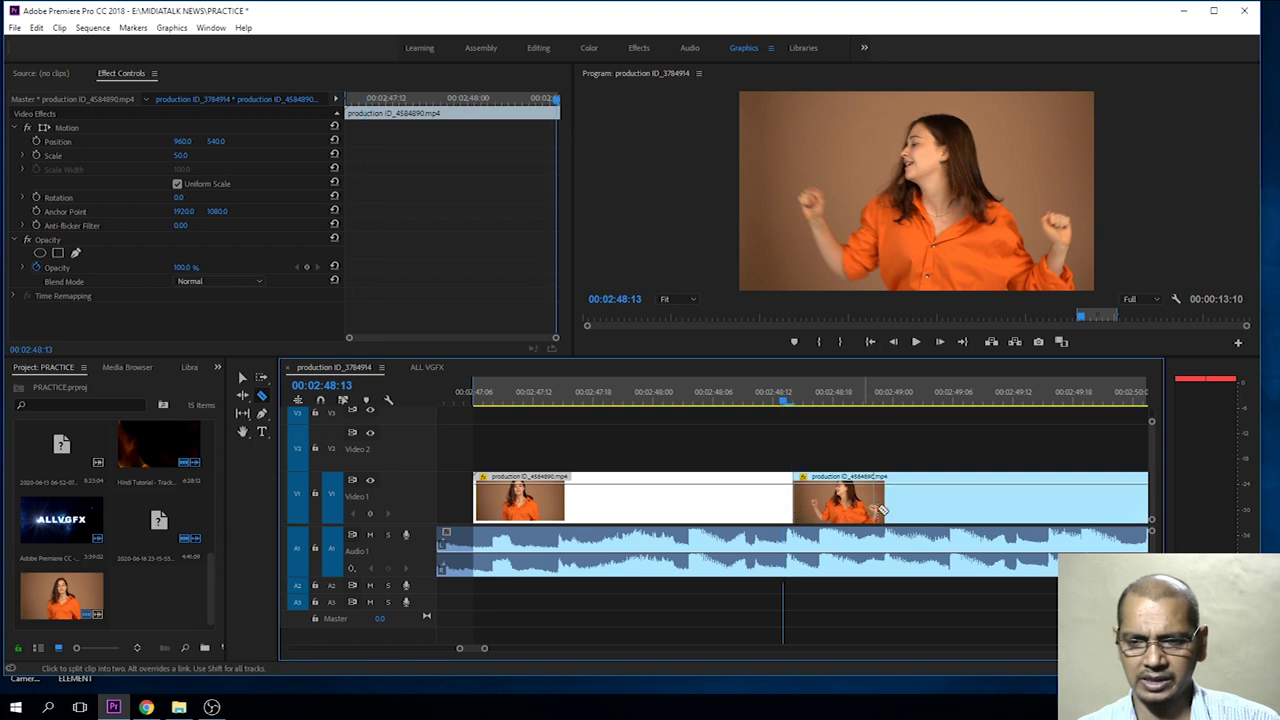
Cut the clip at each frame from 00:02:48:15 through 00:02:48:20.
key("Right")
key("Right")
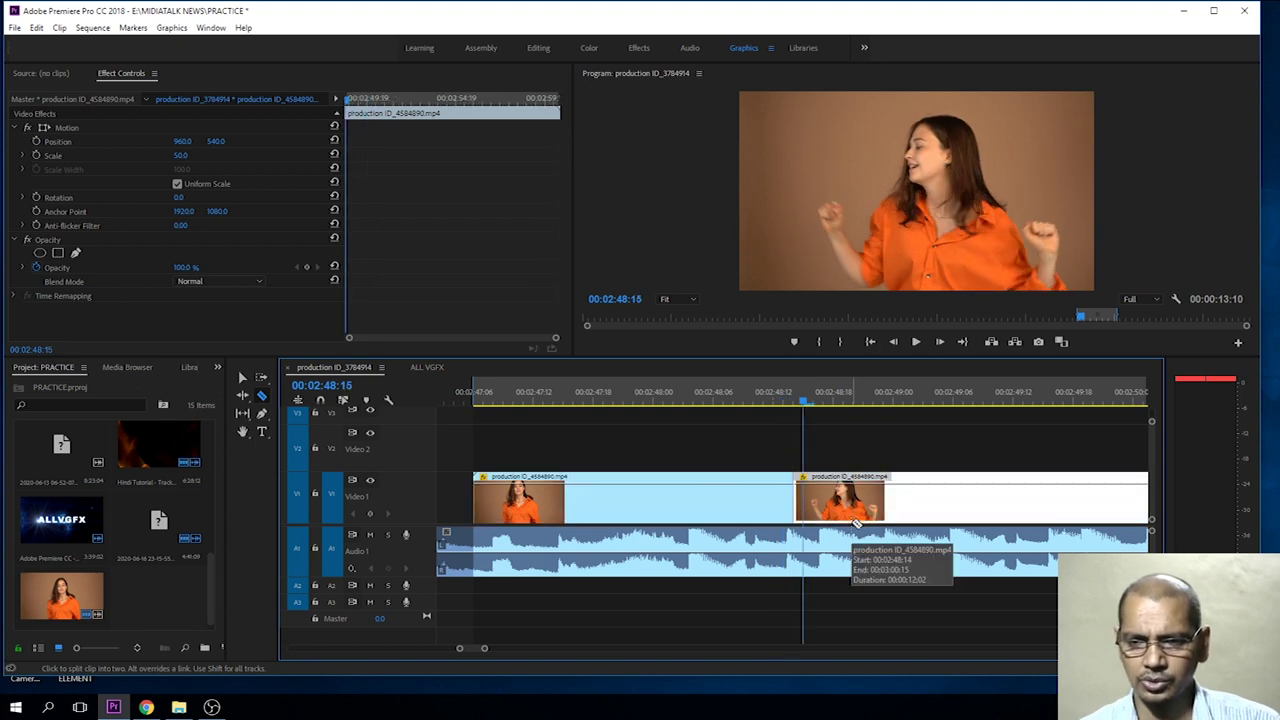
key("=")
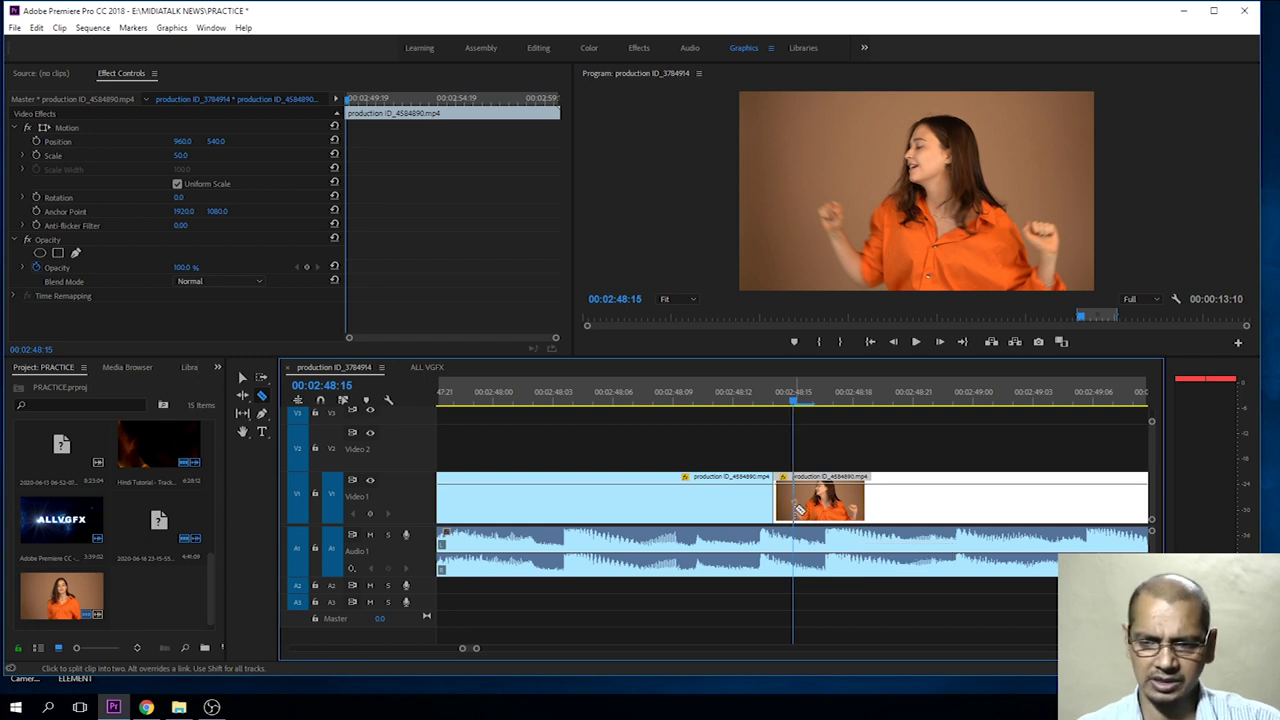
left_click(800, 510)
key("Right")
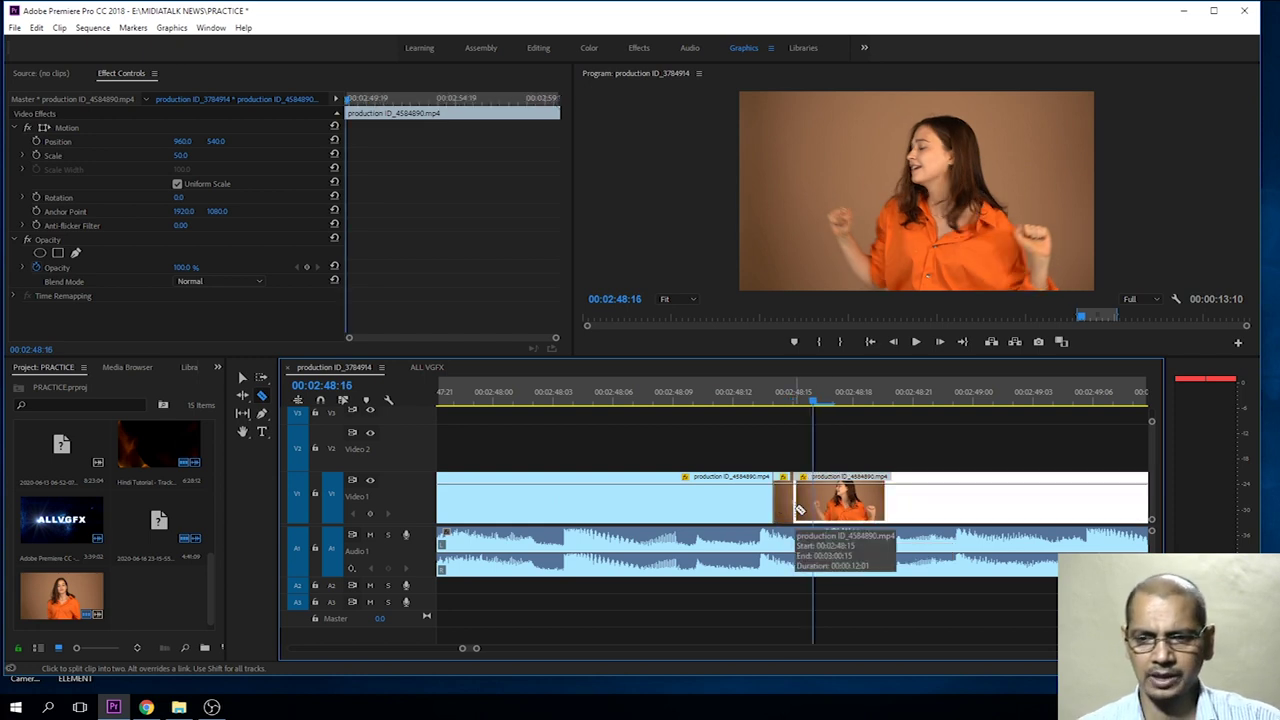
left_click(814, 508)
key("Right")
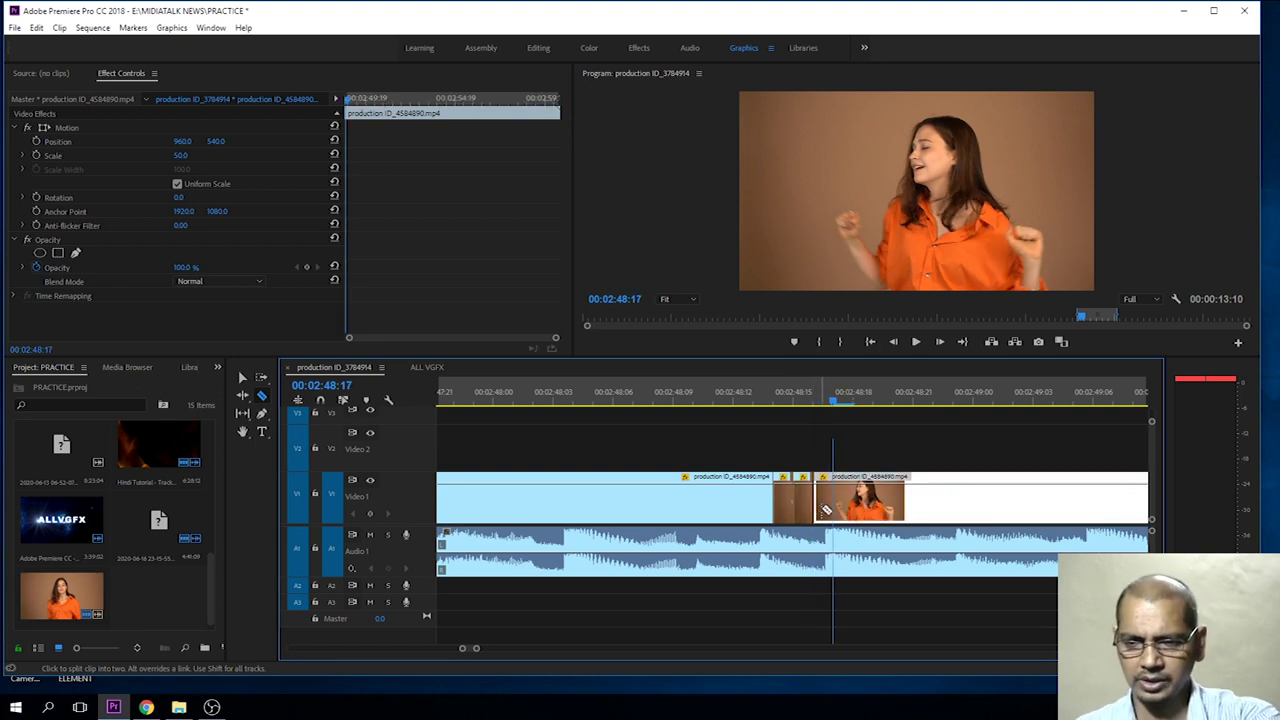
left_click(838, 508)
key("Right")
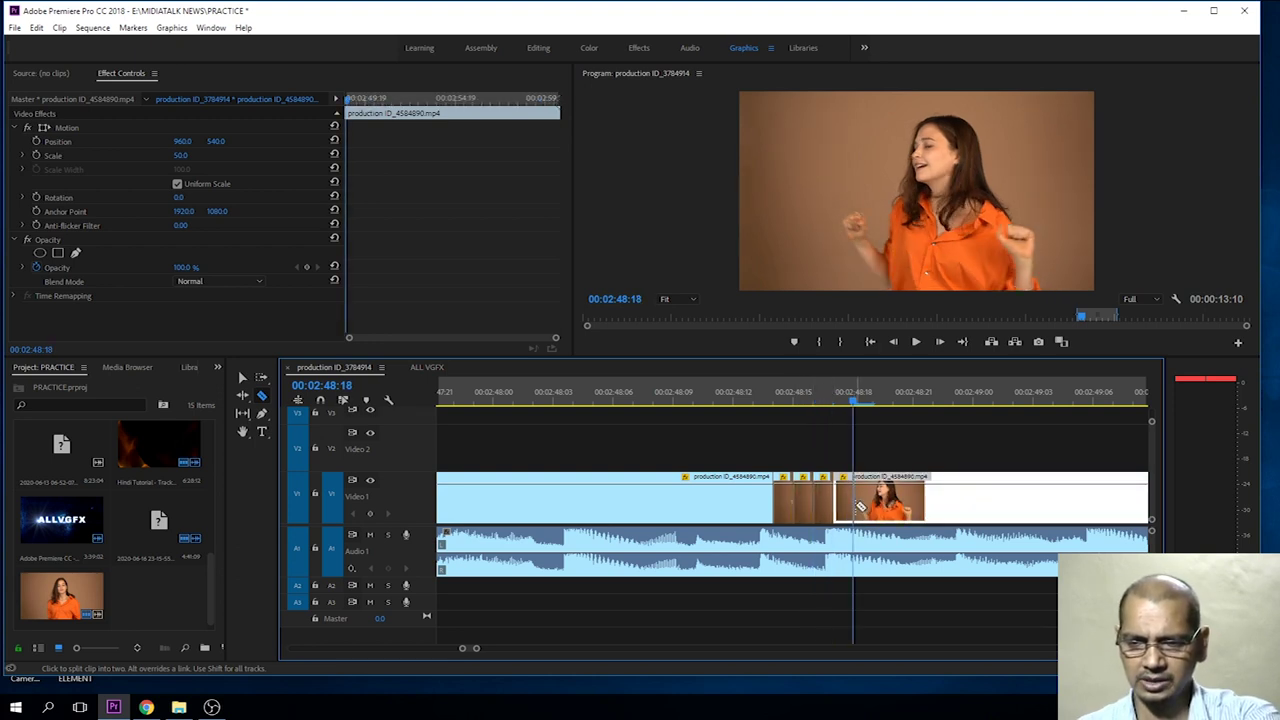
left_click(855, 507)
key("Right")
left_click(876, 507)
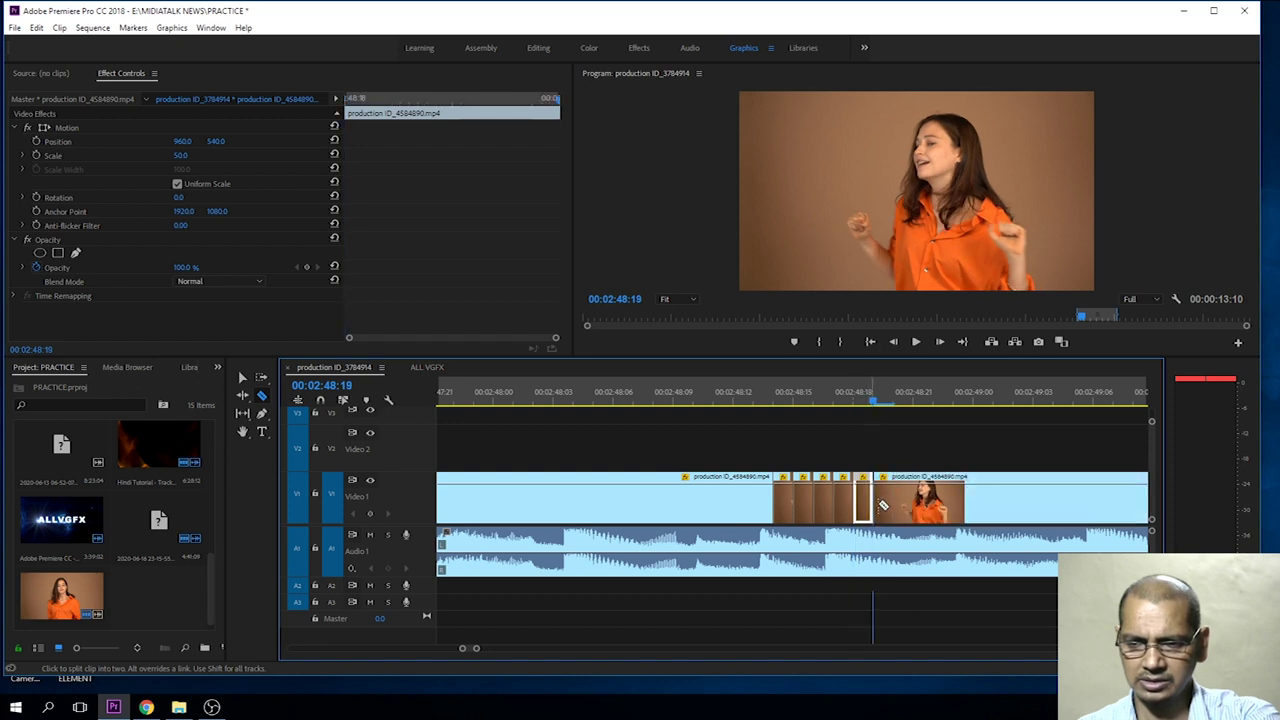
key("Right")
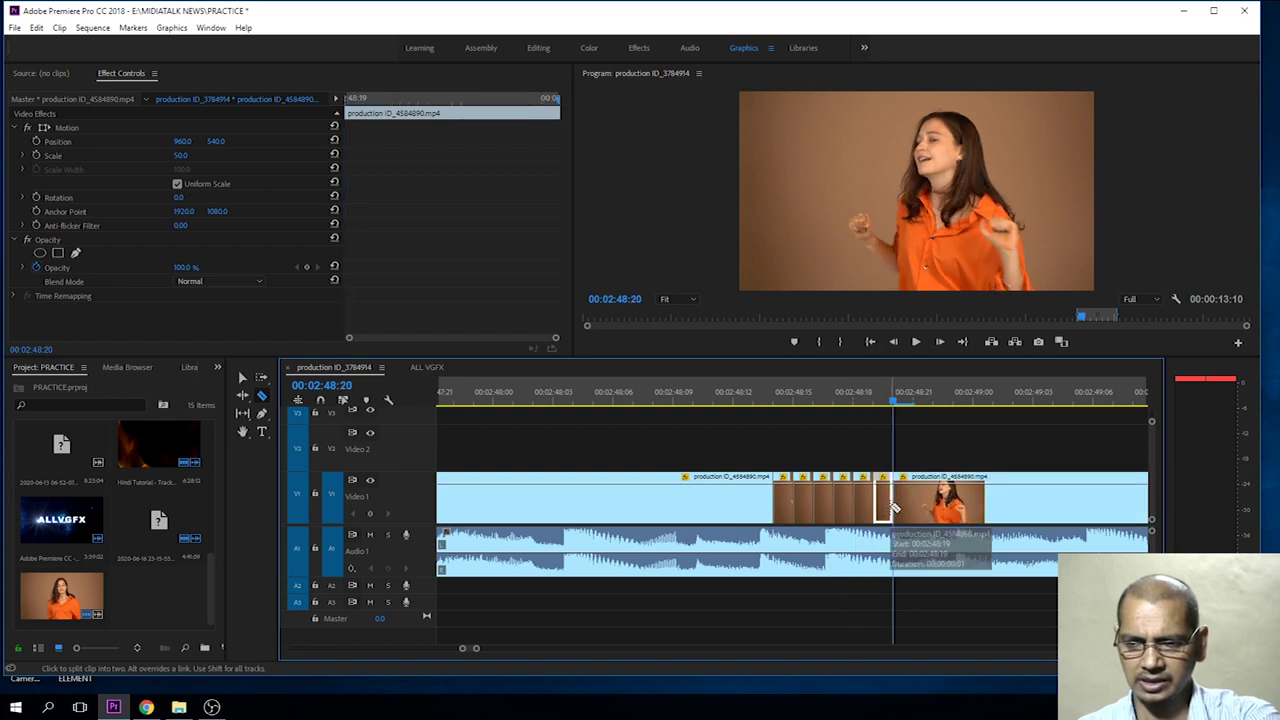
left_click(894, 508)
Cut the clip at 00:02:48:23 and at each frame from 00:02:49:00 to 00:02:49:03.
key("Right")
key("Right")
key("Right")
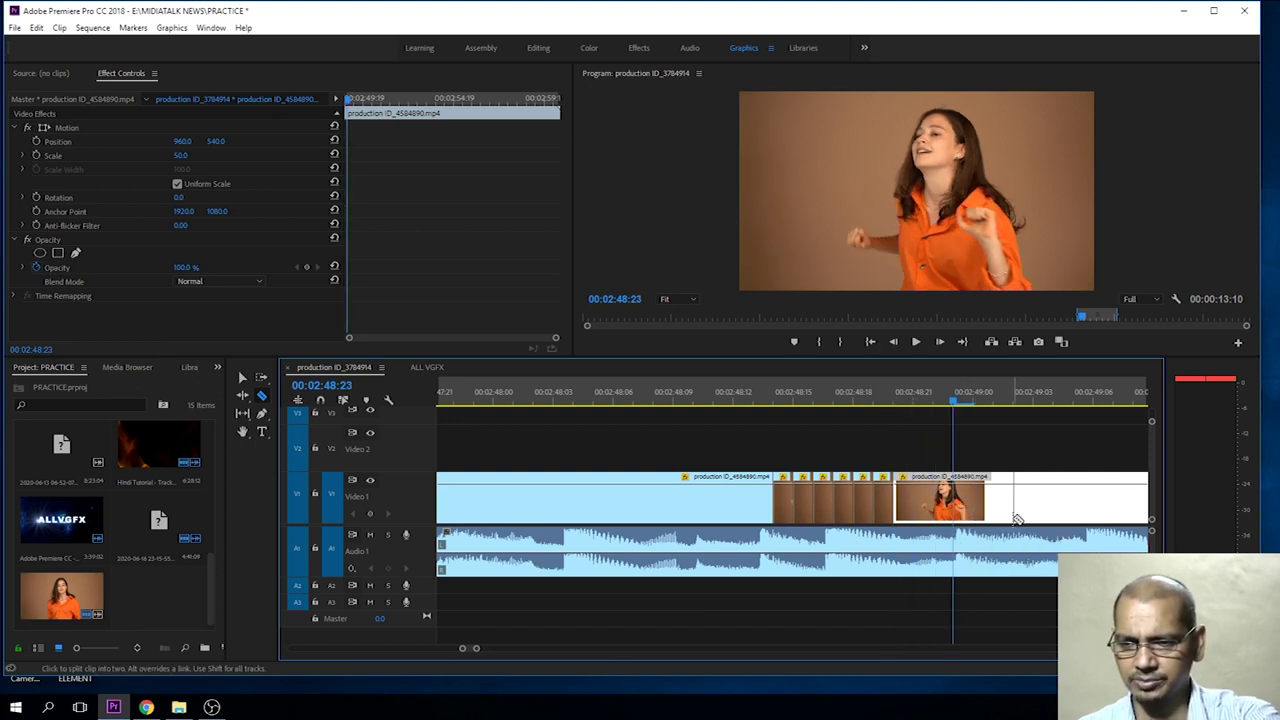
key("Right")
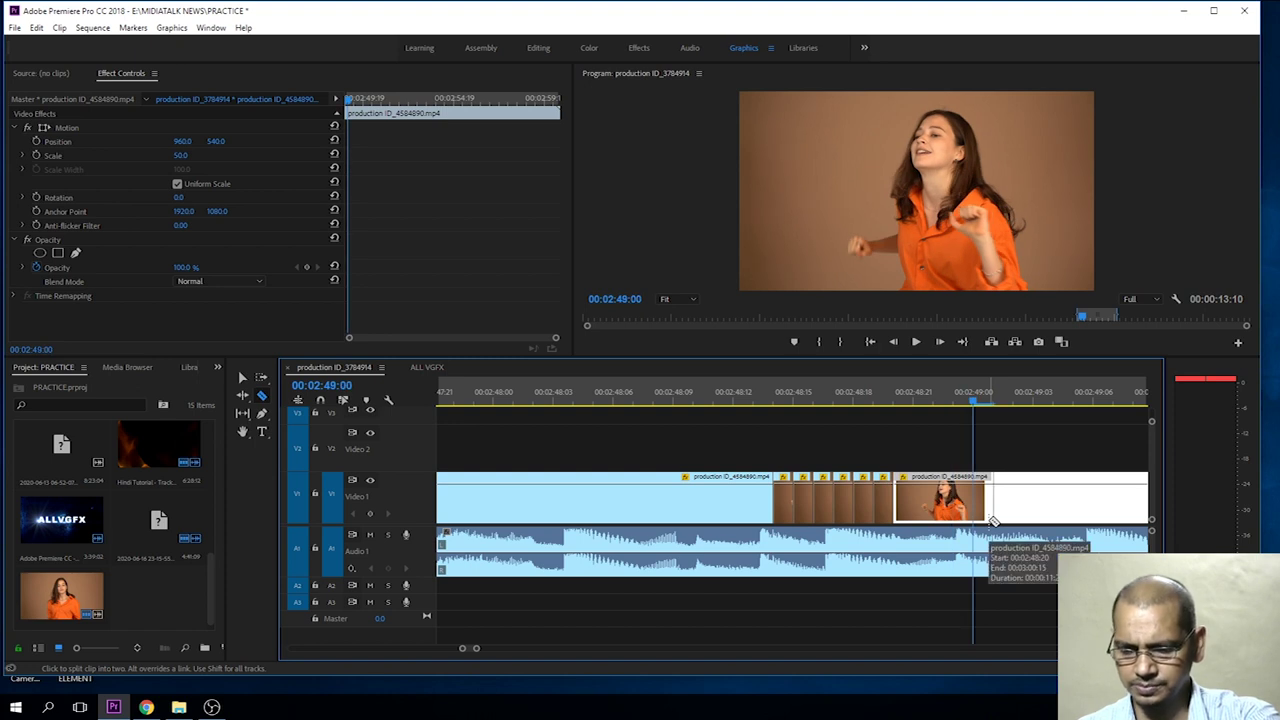
key("Left")
left_click(958, 500)
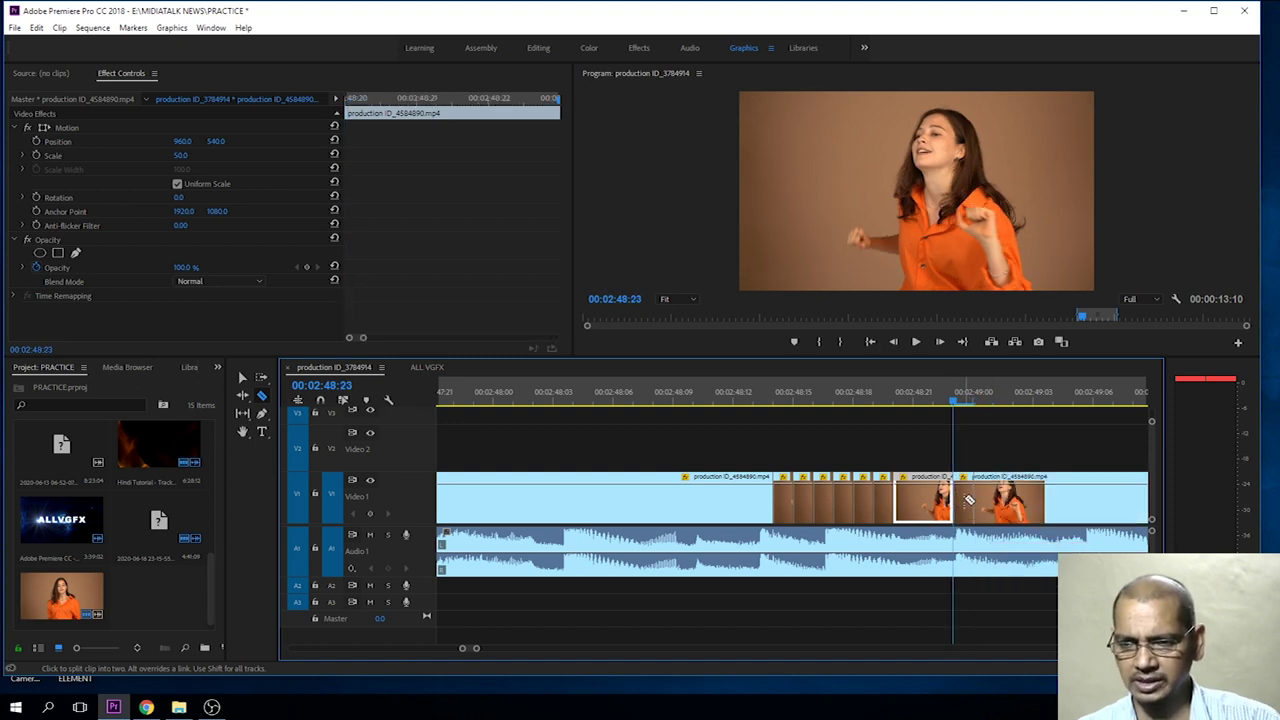
left_click(968, 500)
key("Right")
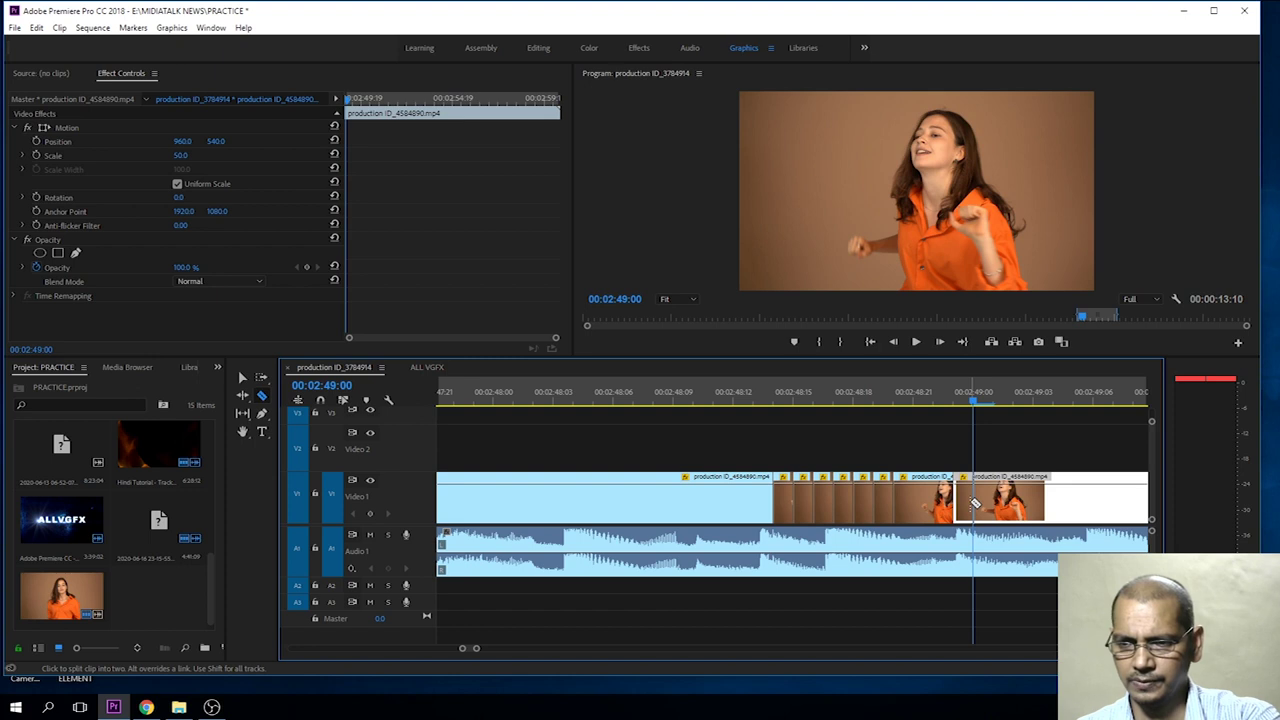
left_click(975, 502)
key("Right")
left_click(995, 505)
key("Right")
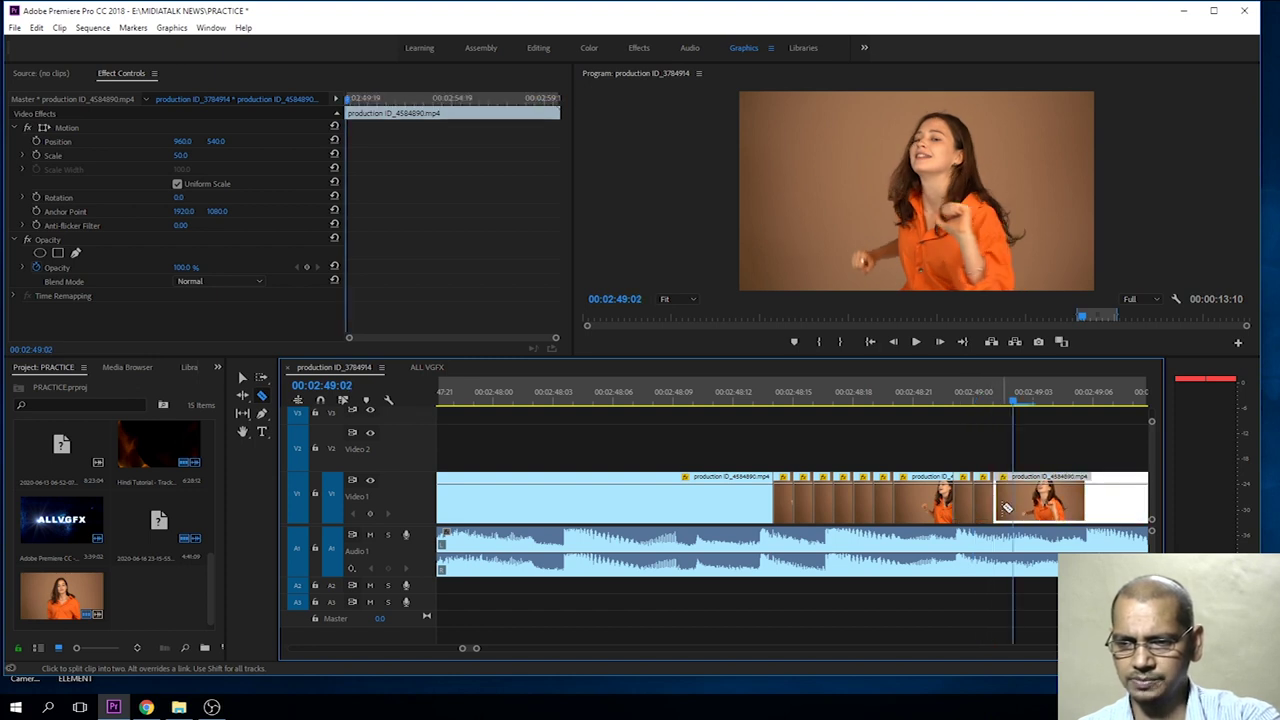
left_click(1014, 507)
key("Right")
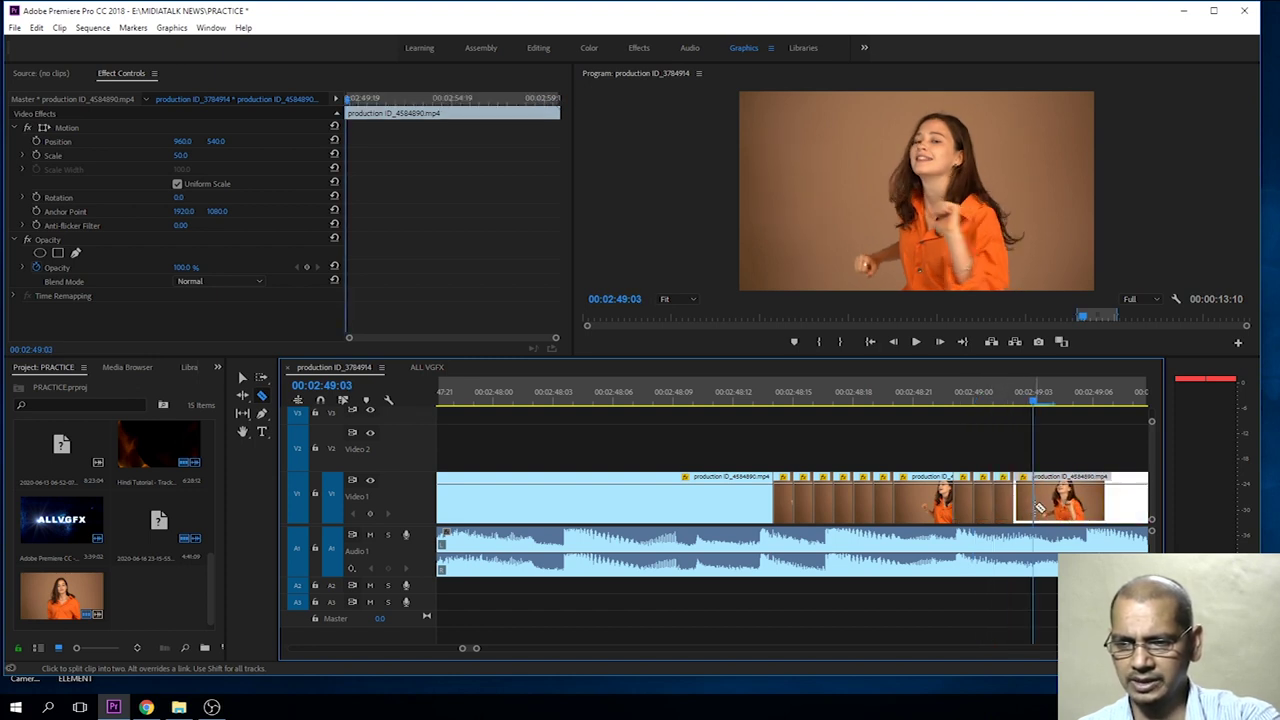
left_click(1035, 507)
key("Right")
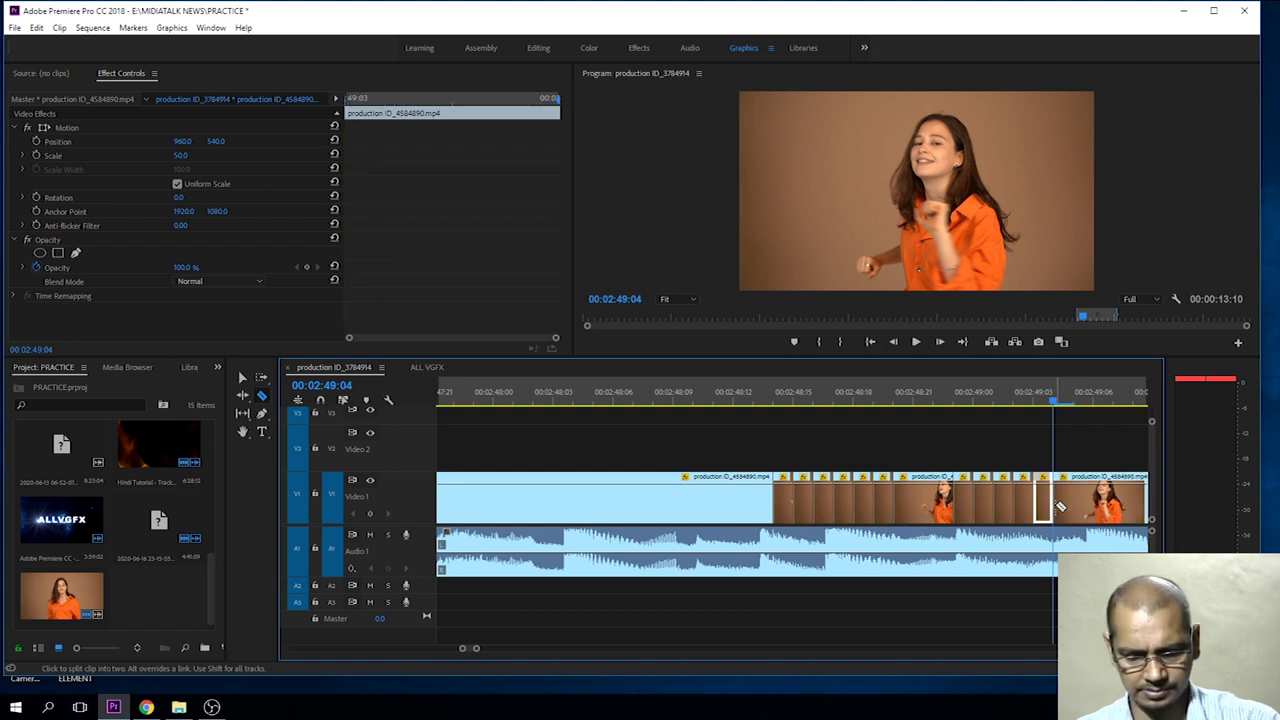
Pan the timeline along and continue one-frame cuts from 00:02:49:04 to 00:02:49:10.
key("h")
left_click_drag(1063, 462, 810, 453)
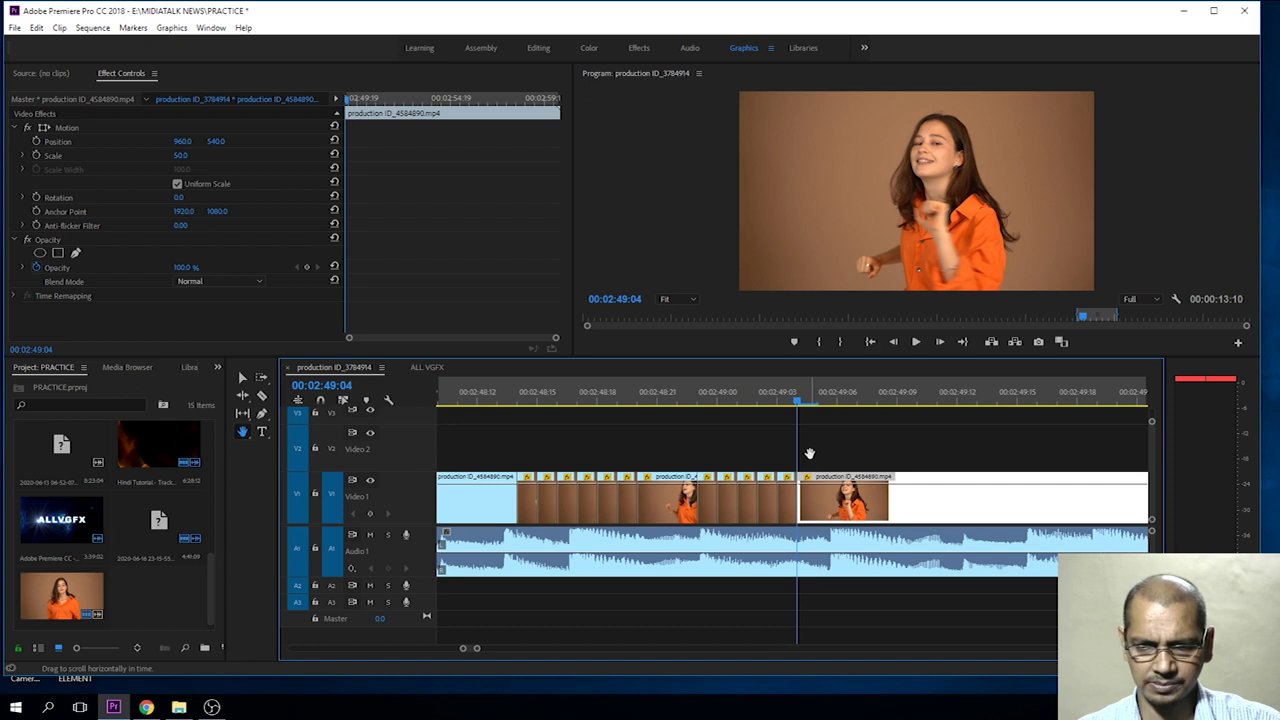
key("c")
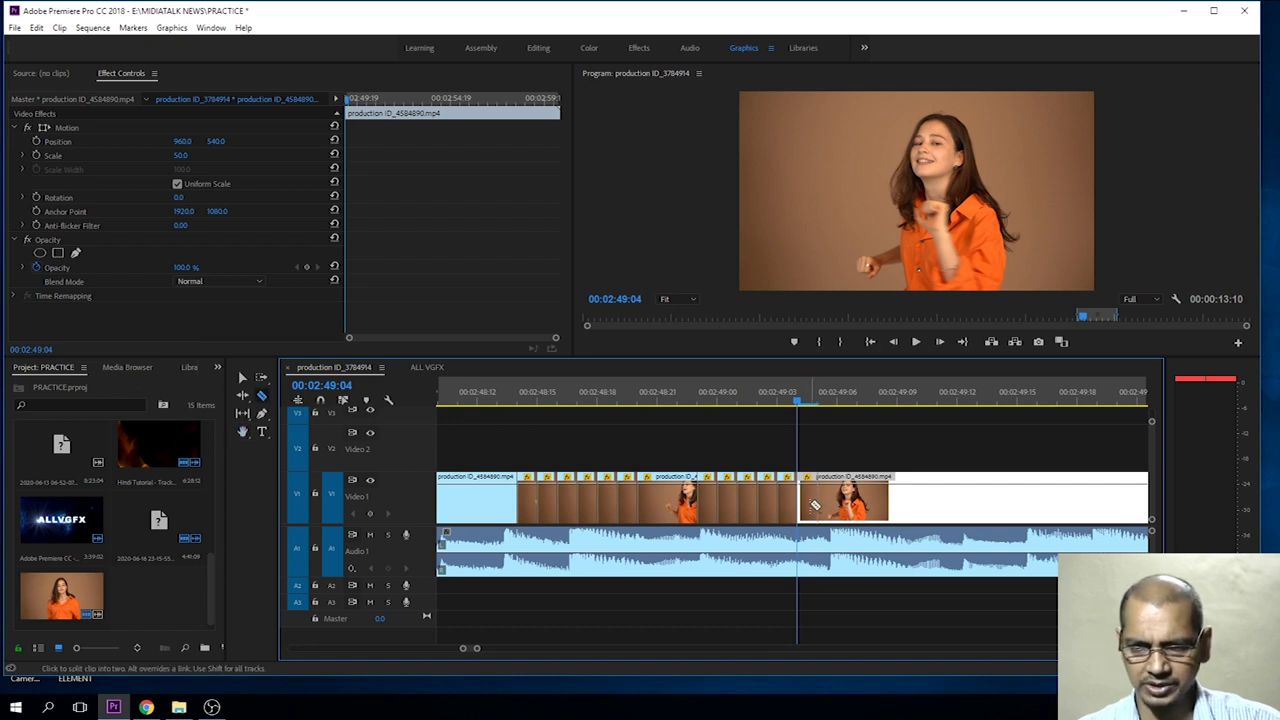
left_click(815, 506)
key("Right")
key("d")
key("Right")
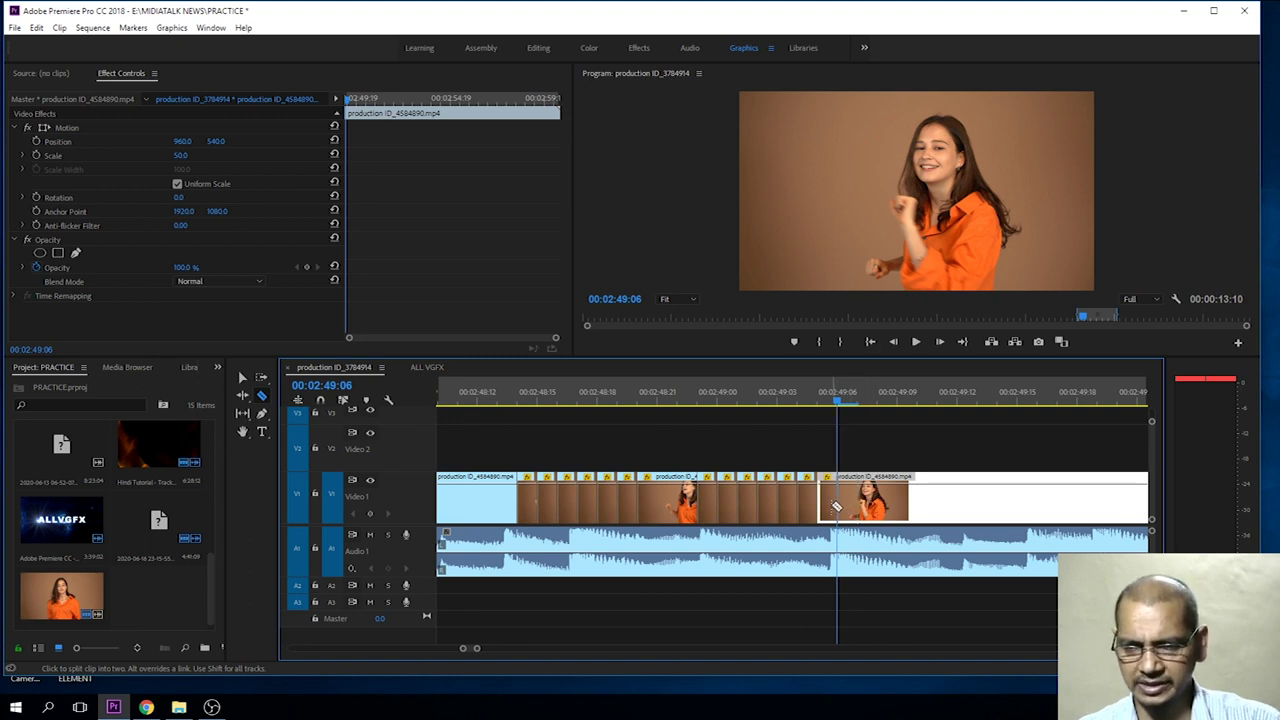
left_click(838, 508)
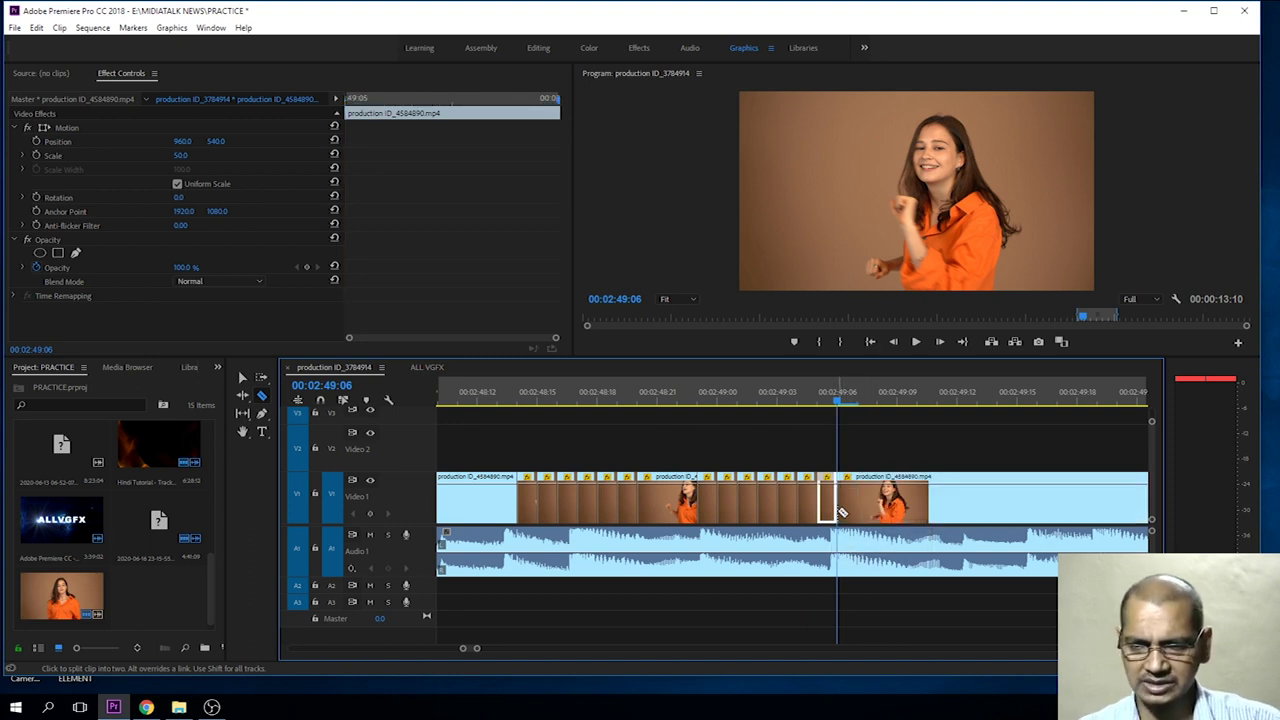
key("d")
key("Right")
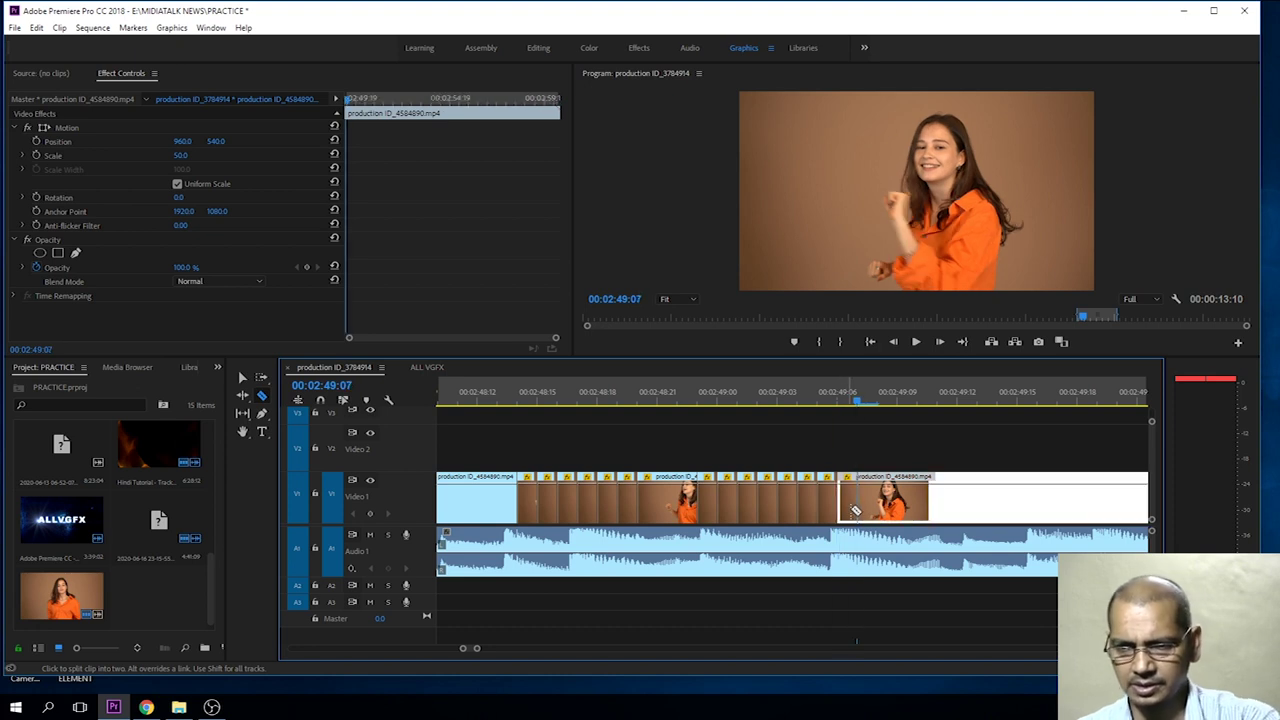
left_click(857, 508)
key("Right")
key("d")
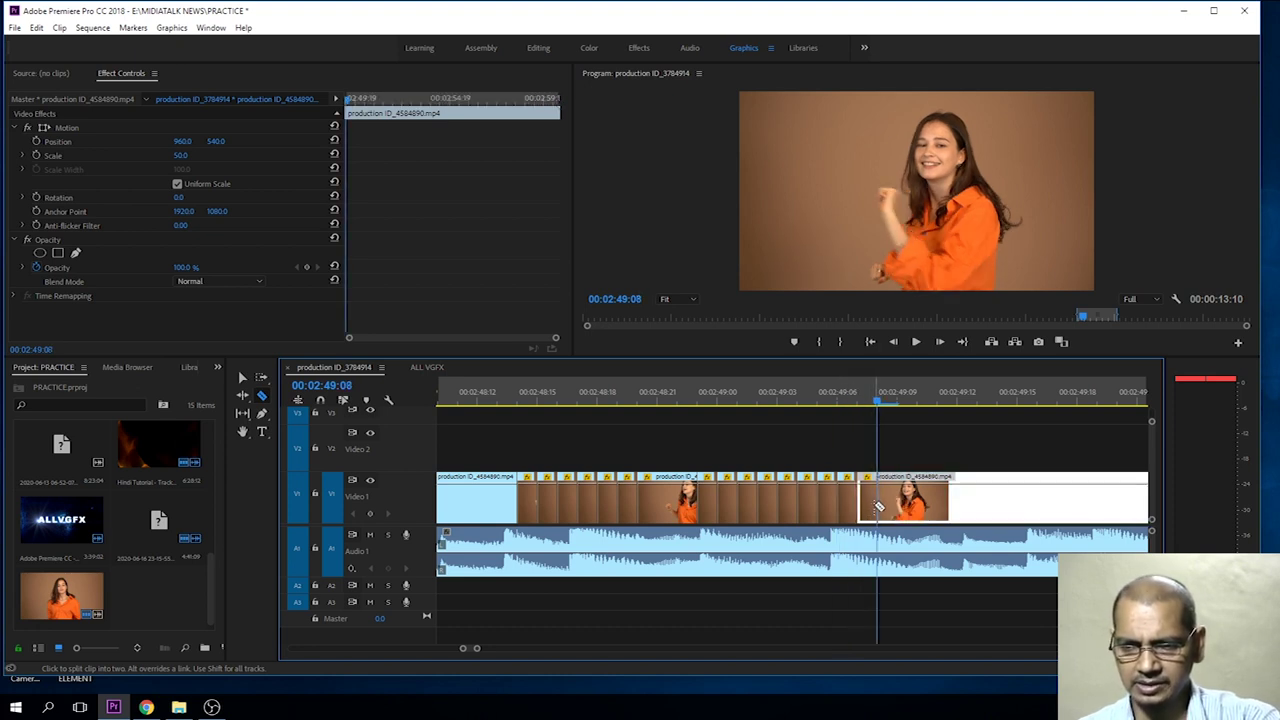
left_click(878, 507)
key("Right")
key("d")
key("Right")
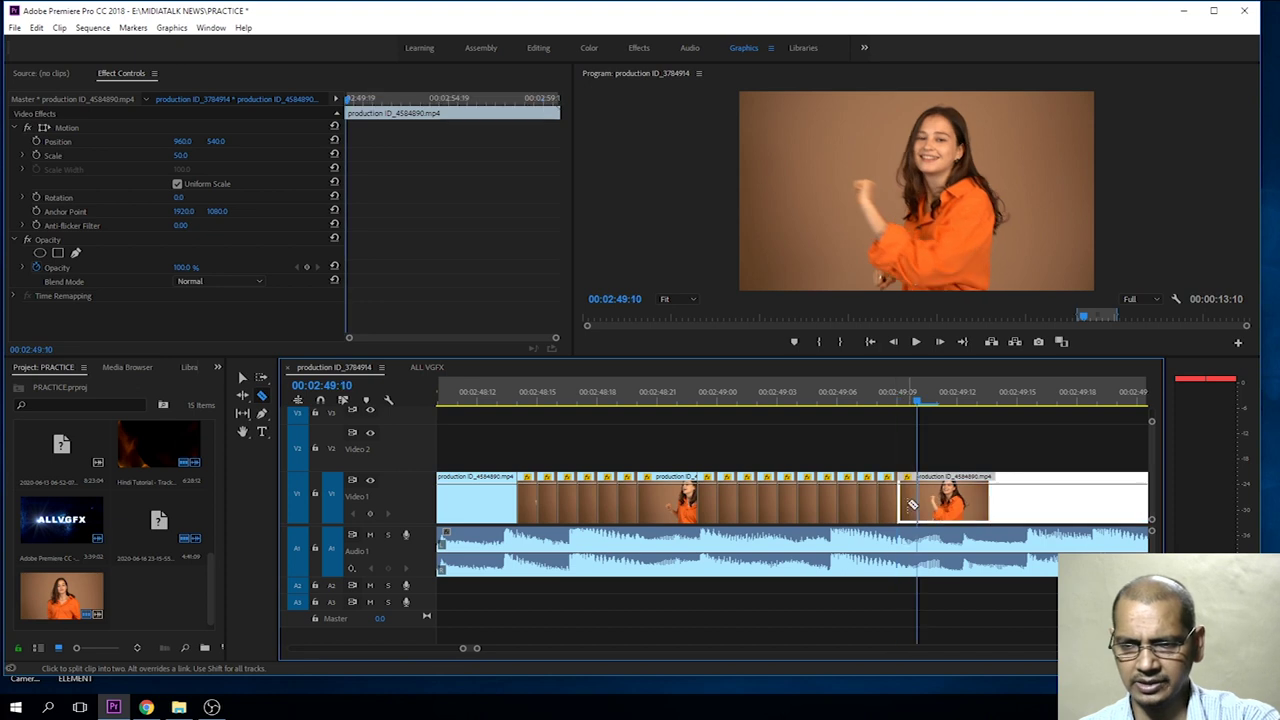
left_click(917, 505)
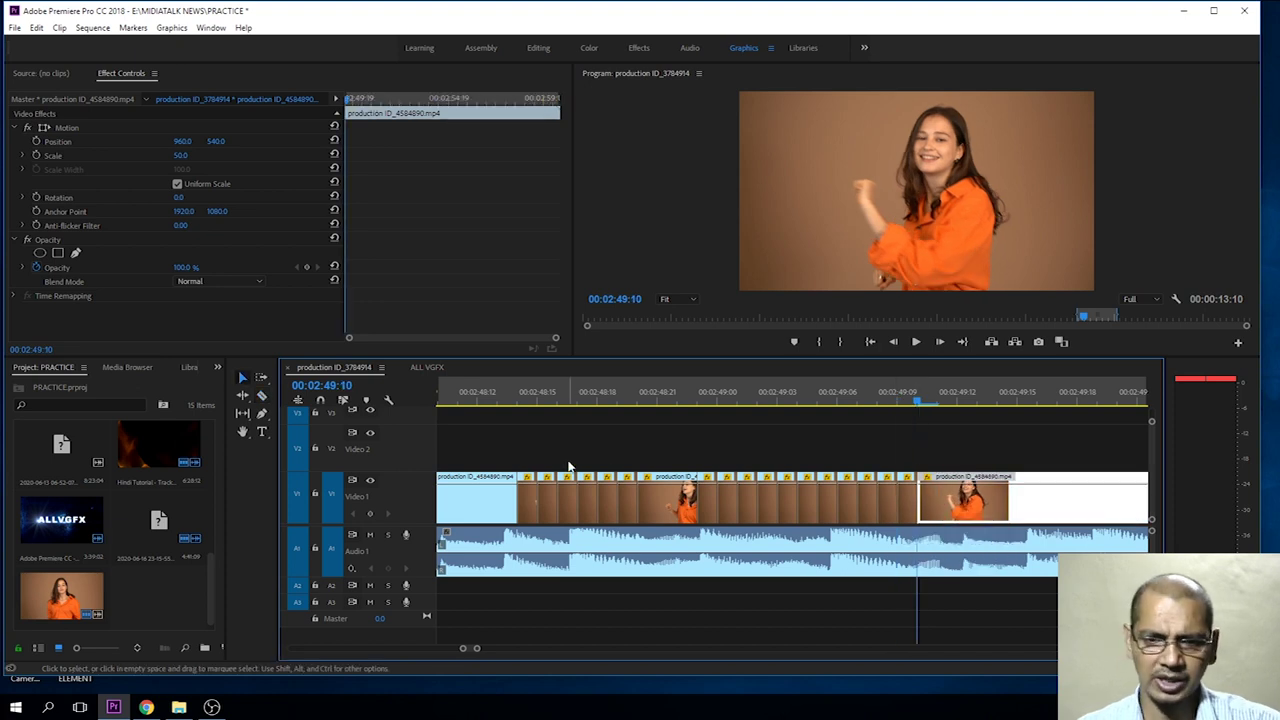
Delete the first alternate single-frame pieces around 00:02:48:15.
left_click(537, 400)
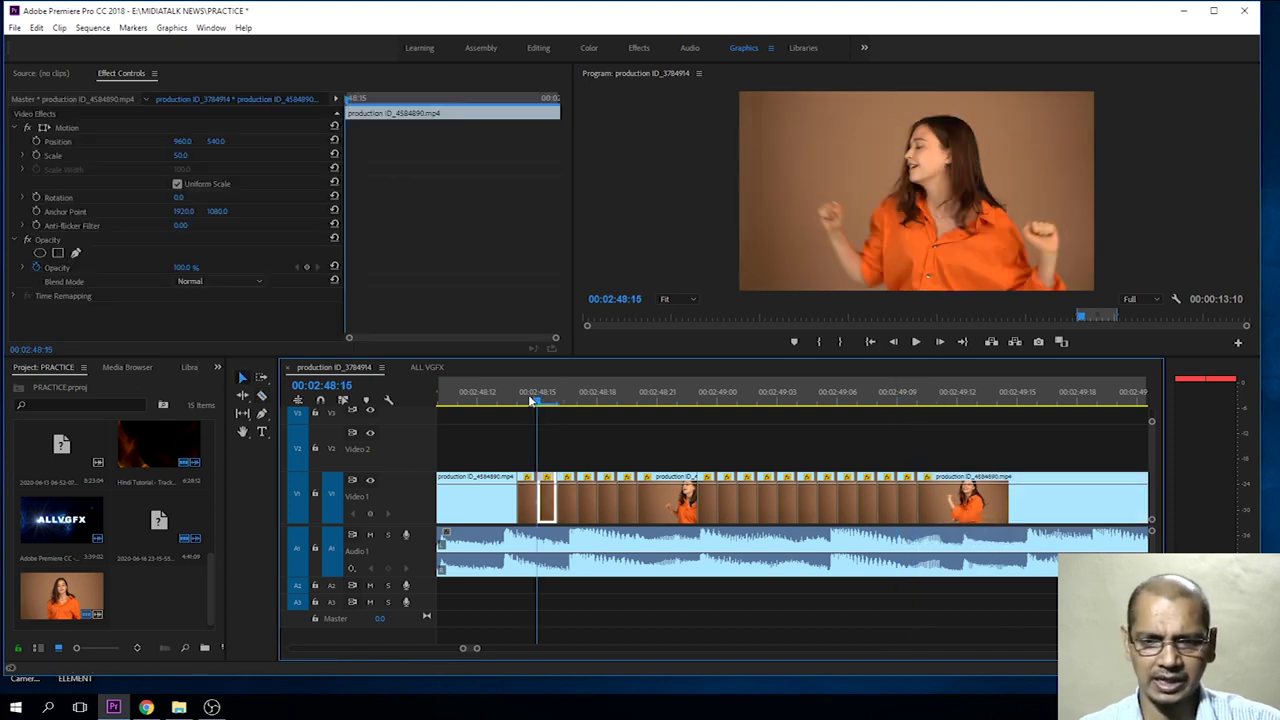
left_click(520, 397)
left_click(533, 397)
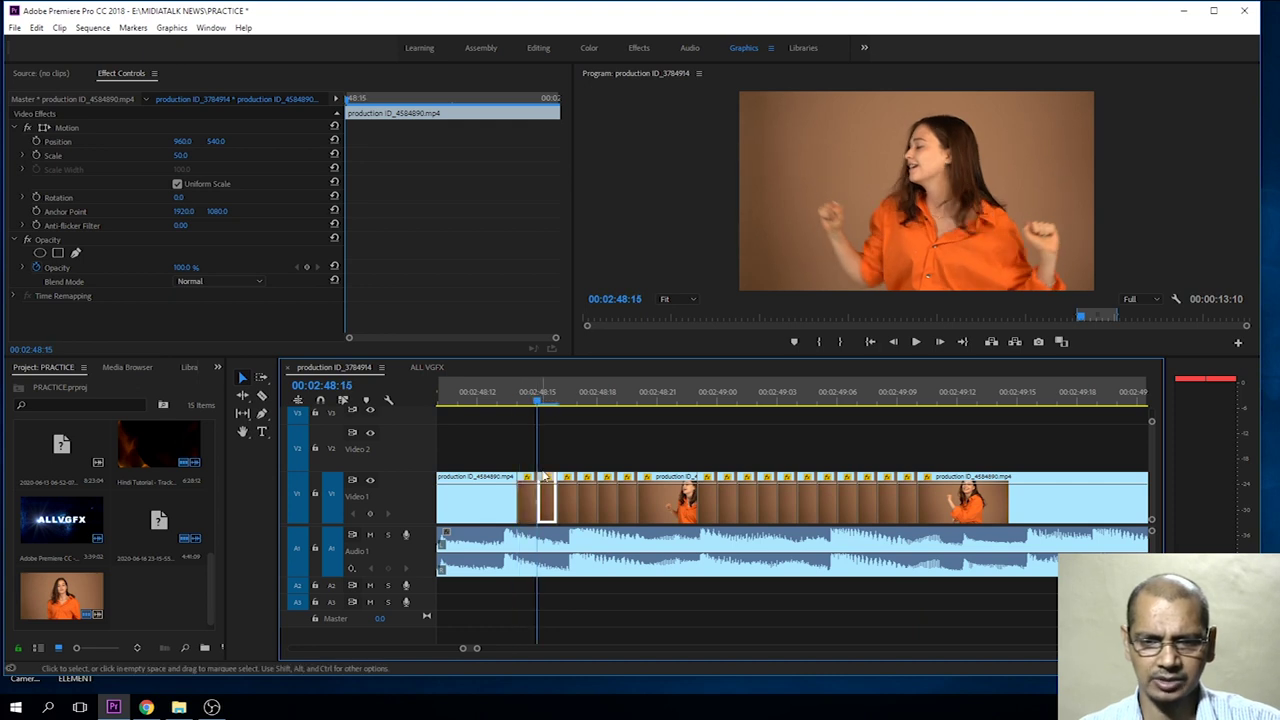
key("Delete")
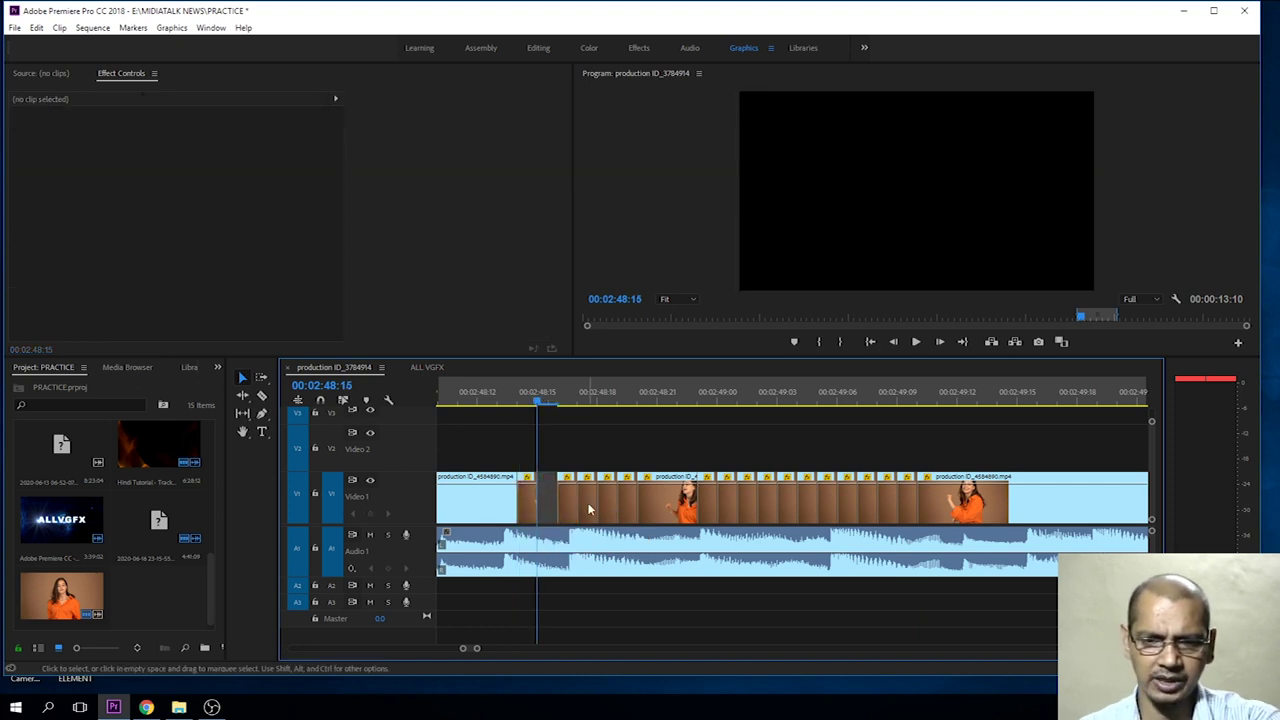
key("Delete")
left_click(626, 505)
key("Delete")
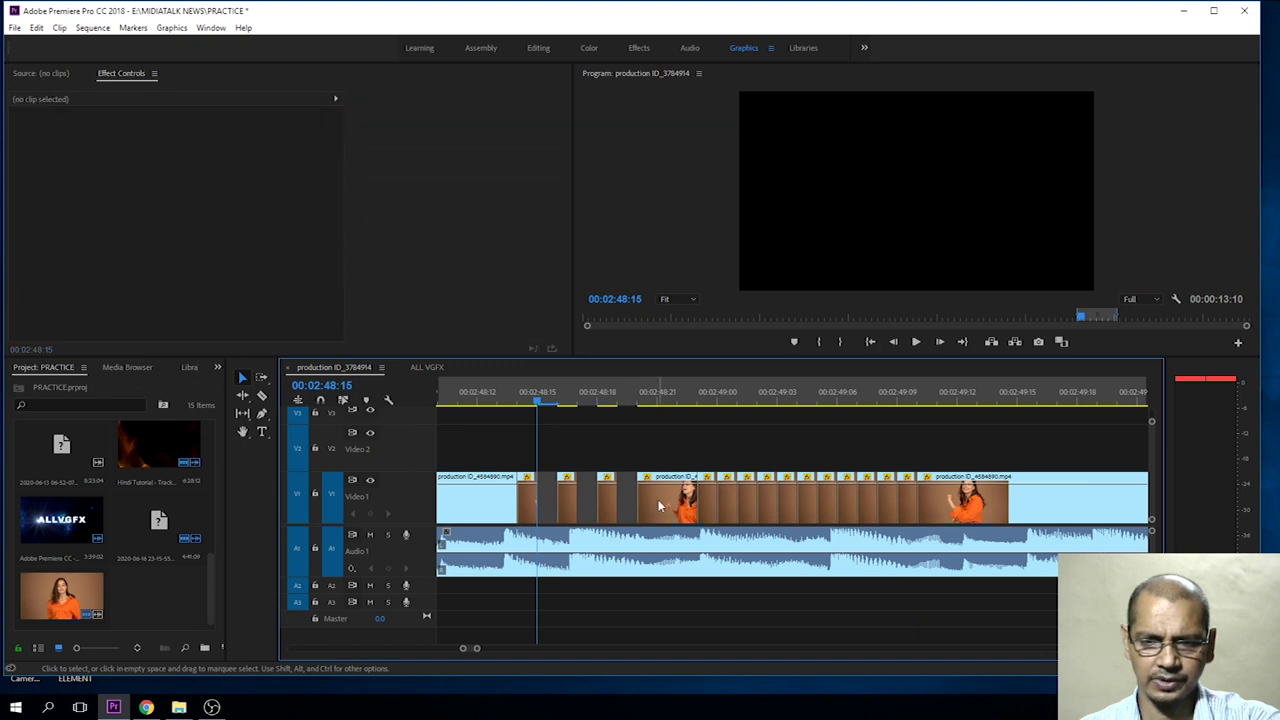
Add razor cuts at 00:02:48:18 and one frame later.
left_click_drag(545, 412, 656, 443)
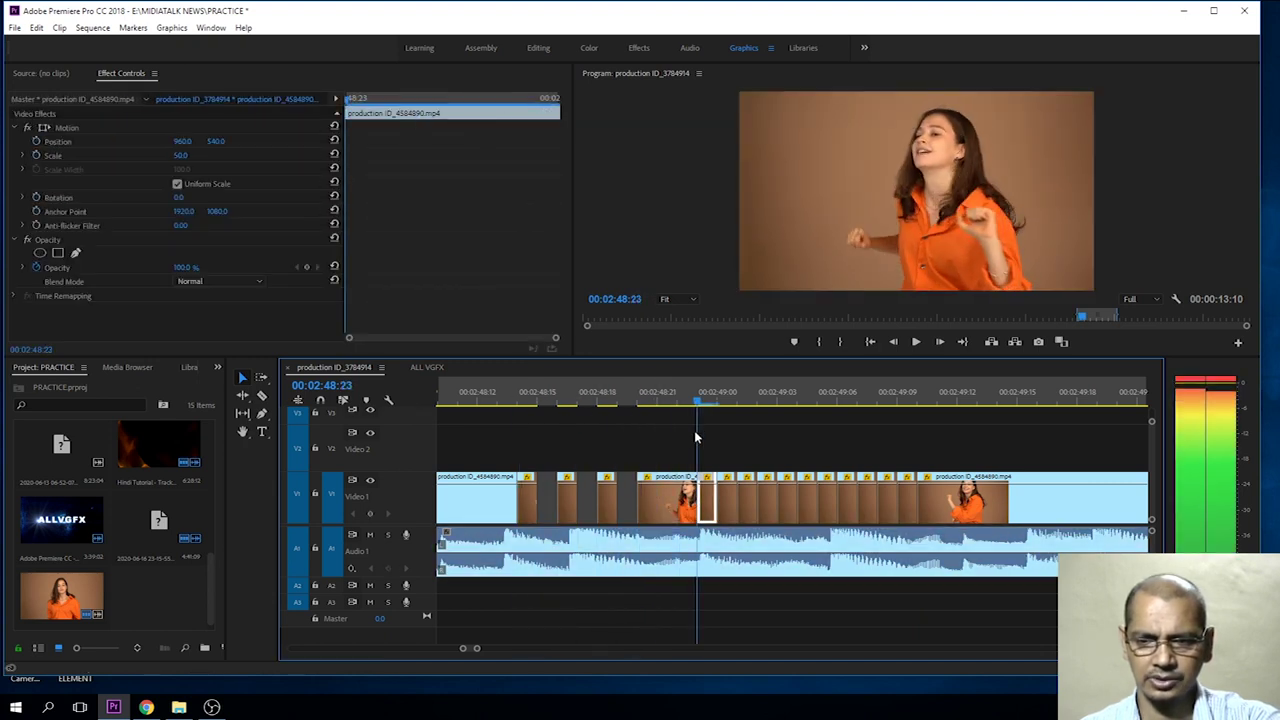
key("c")
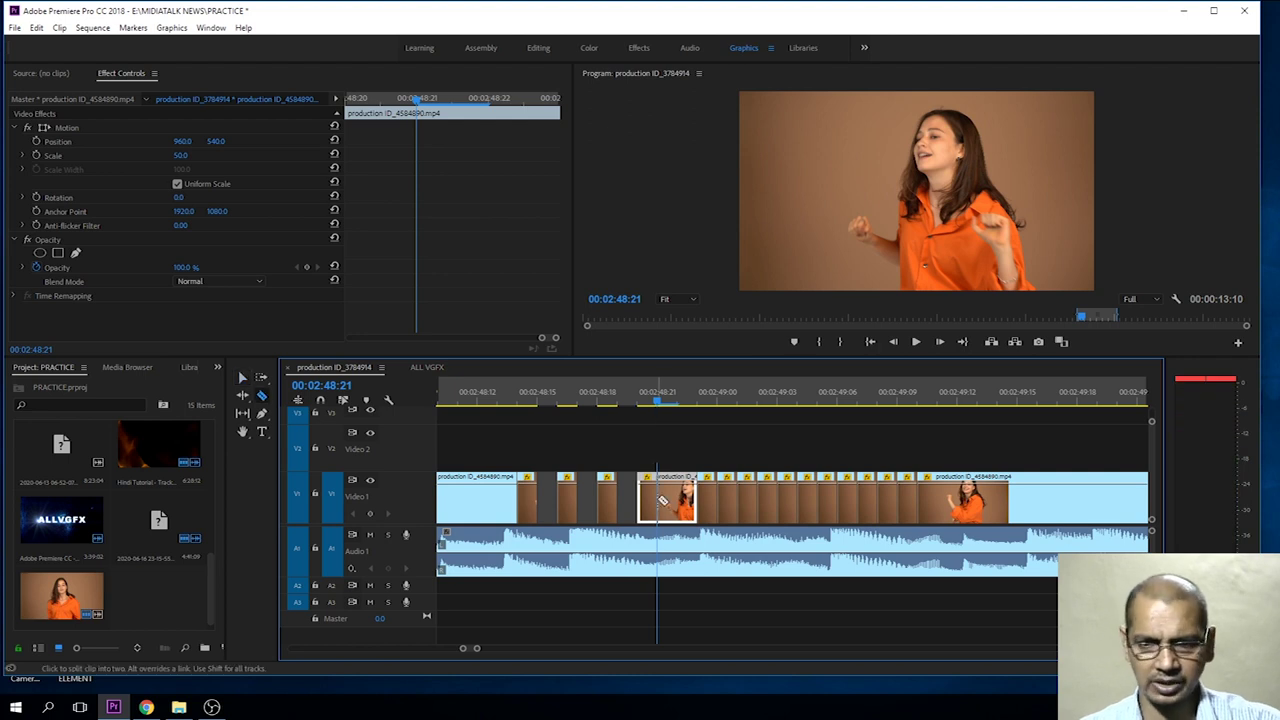
left_click(657, 500)
left_click(683, 502)
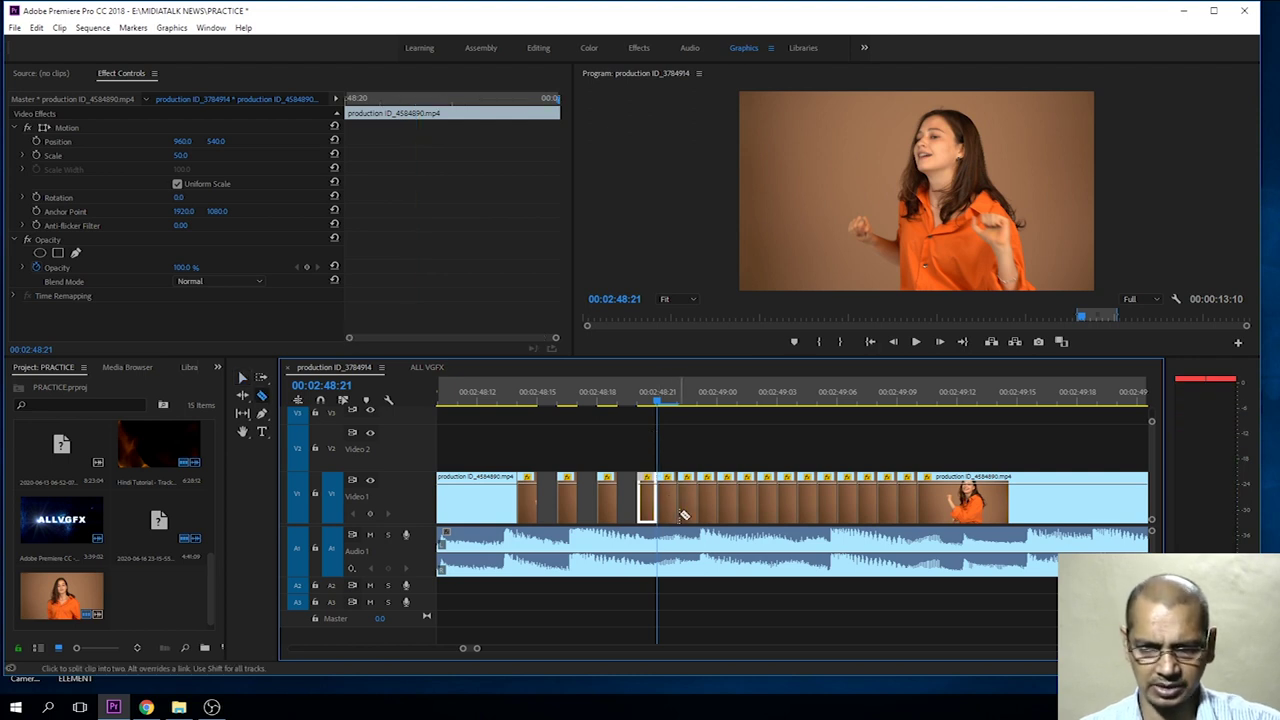
Delete six more alternate single-frame pieces along the clip, leaving frames alternating with gaps.
key("v")
left_click(671, 508)
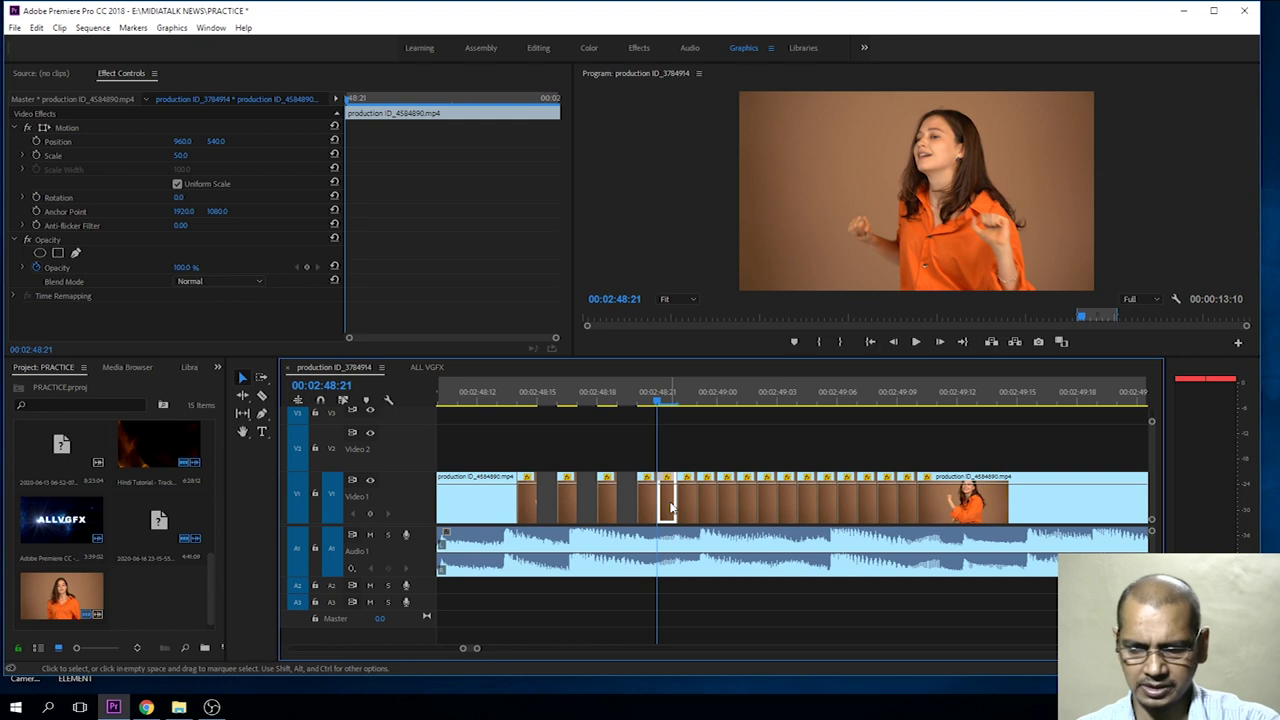
key("Delete")
left_click(710, 508)
key("Delete")
left_click(747, 507)
key("Delete")
left_click(786, 508)
key("Delete")
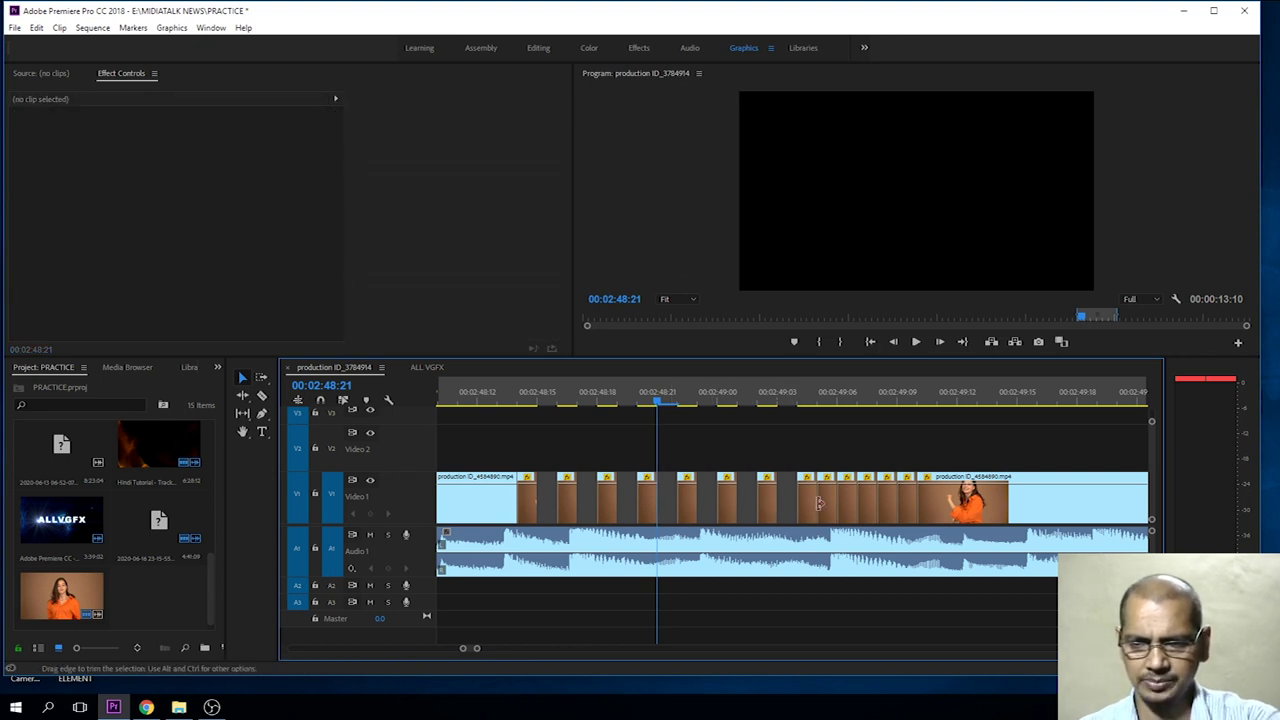
left_click(828, 504)
key("Delete")
left_click(866, 508)
key("Delete")
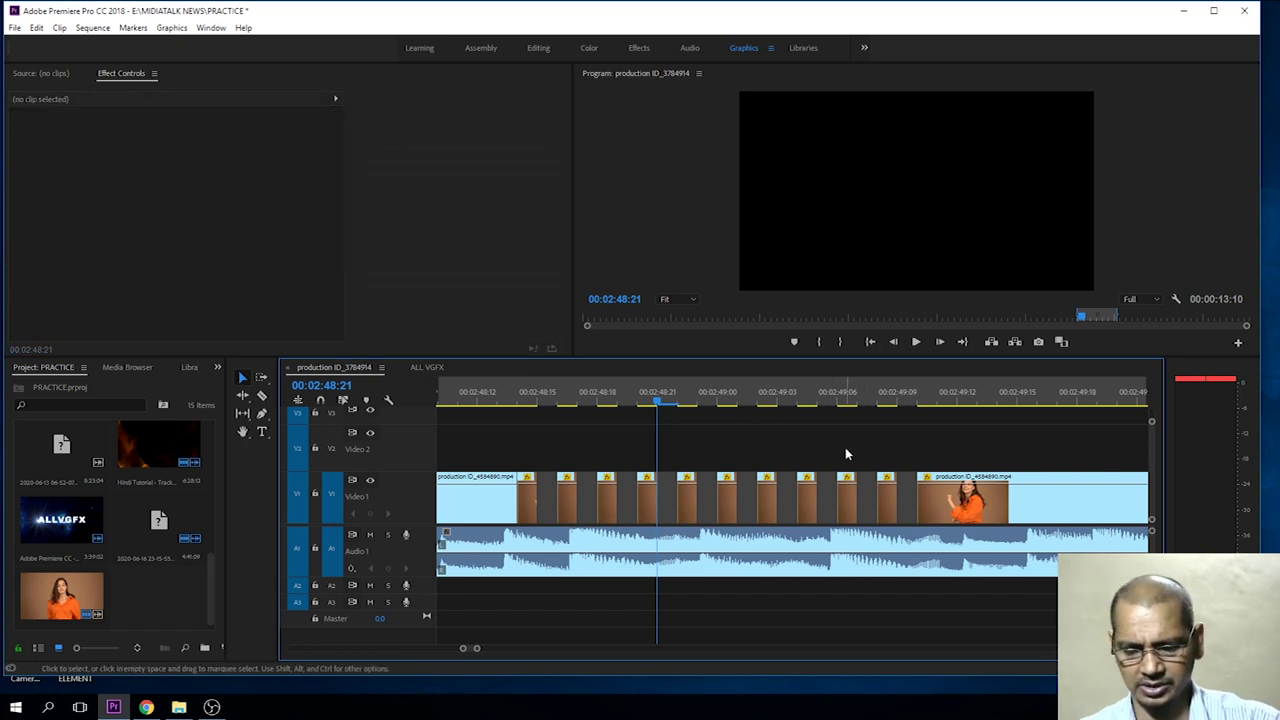
key("minus")
key("minus")
key("equal")
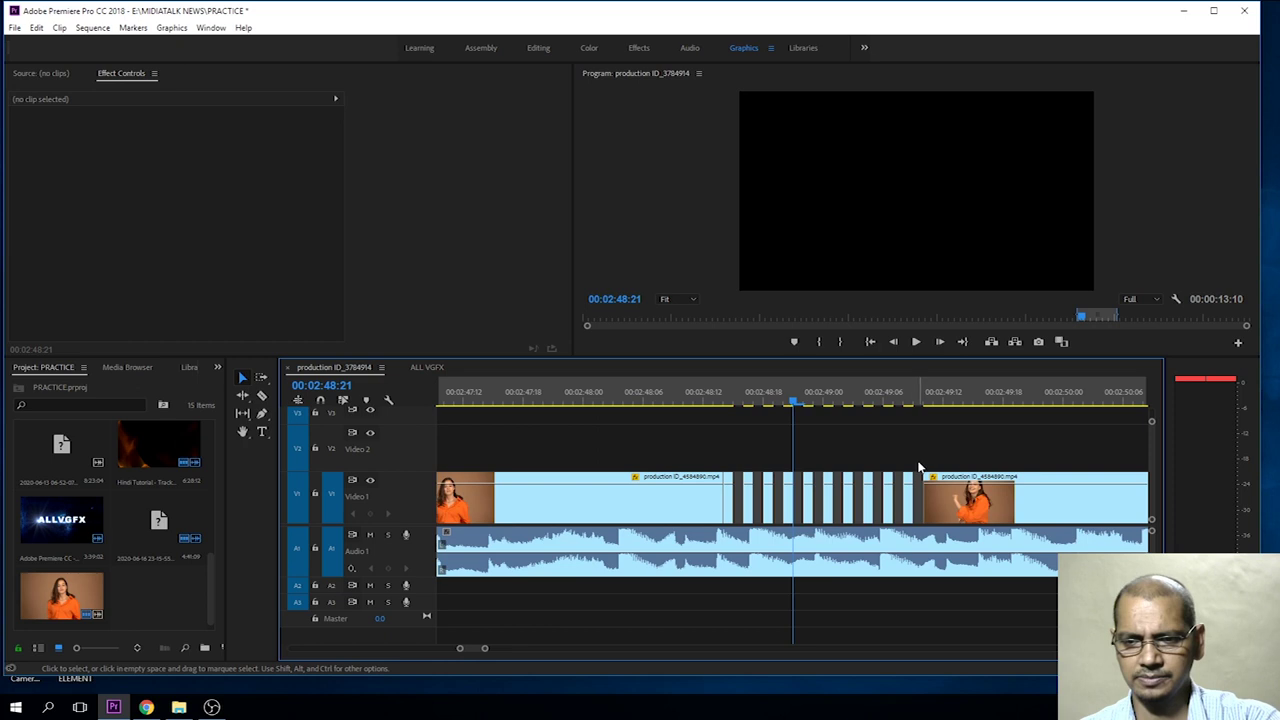
Pan to the clip after the gapped run and make two razor cuts in it.
key("h")
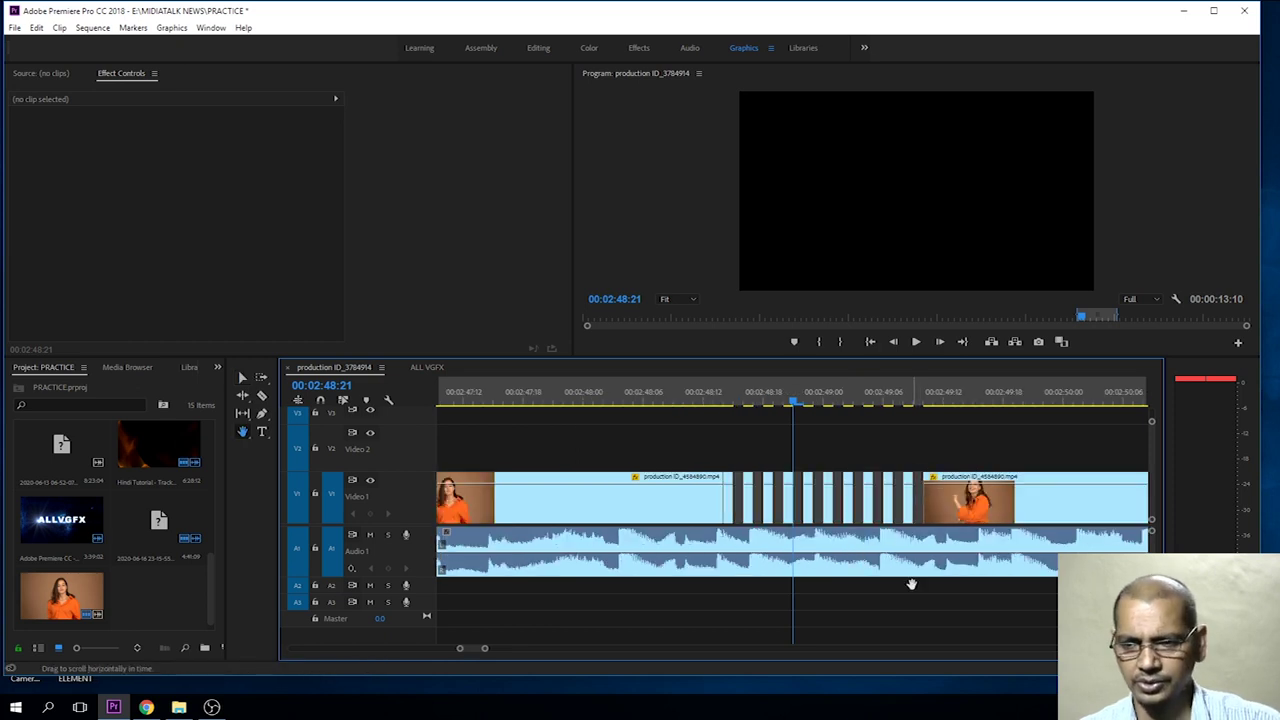
left_click_drag(911, 584, 671, 580)
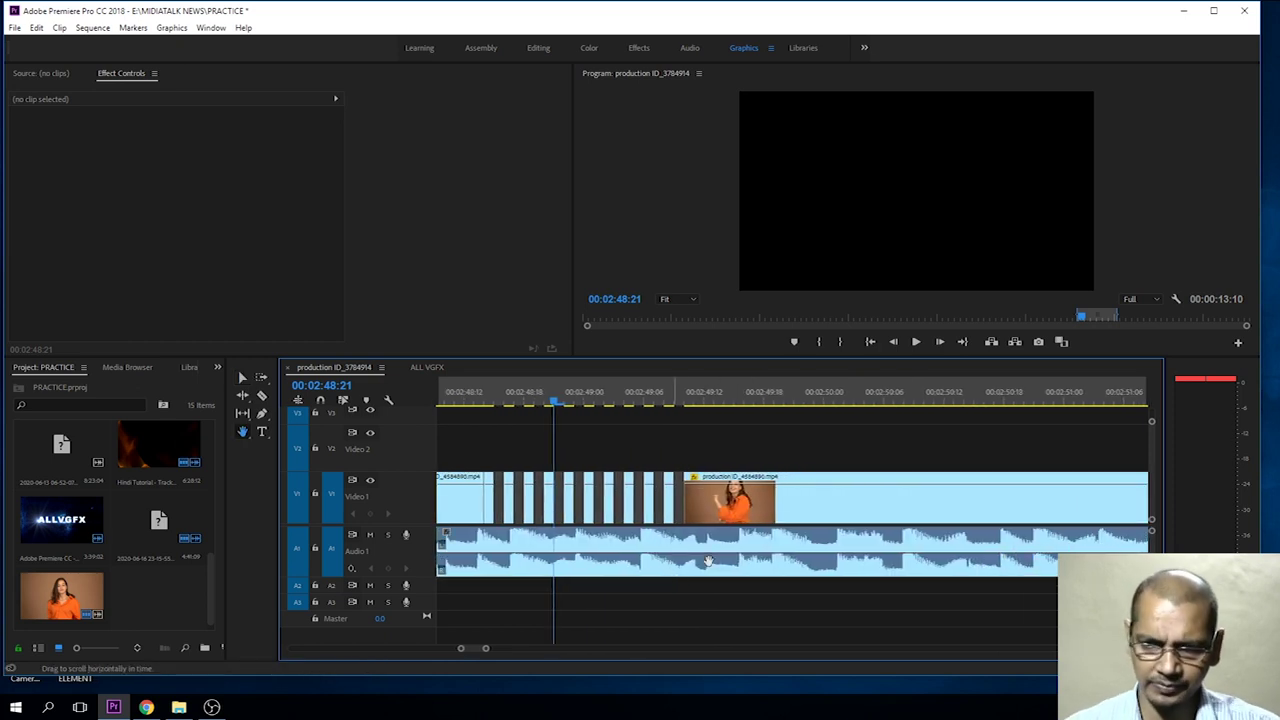
key("c")
left_click(737, 515)
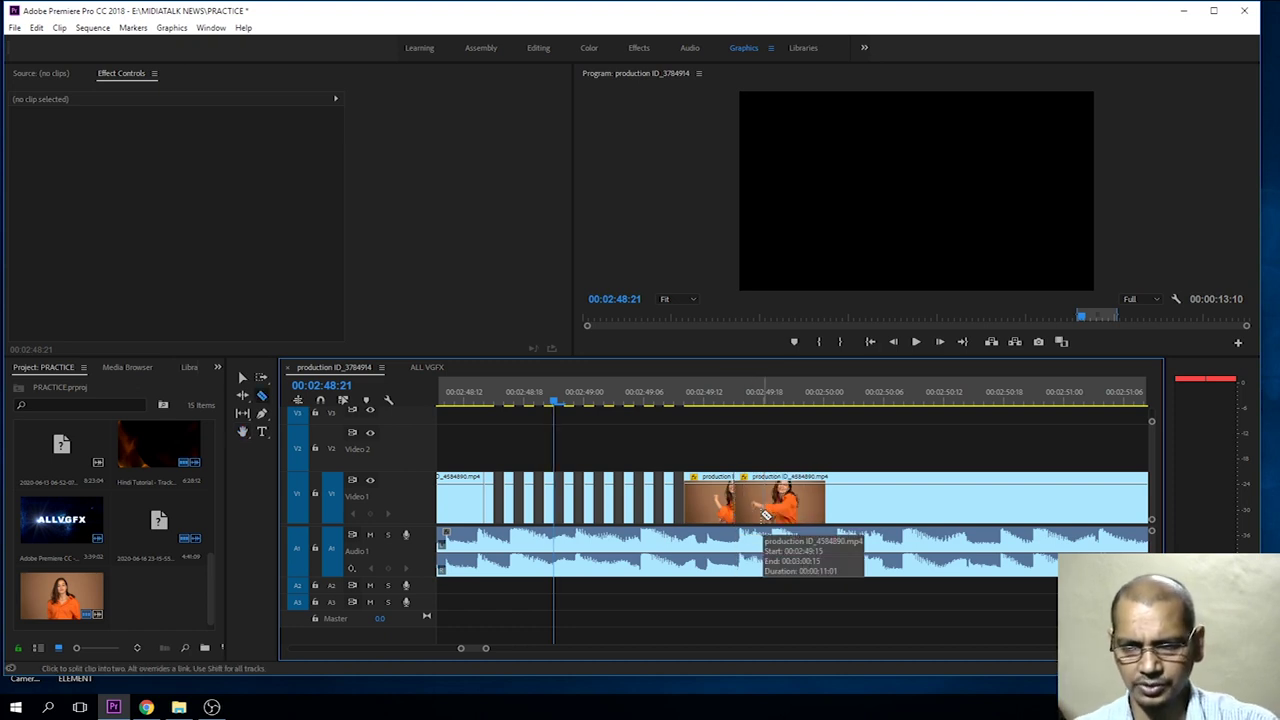
left_click(752, 515)
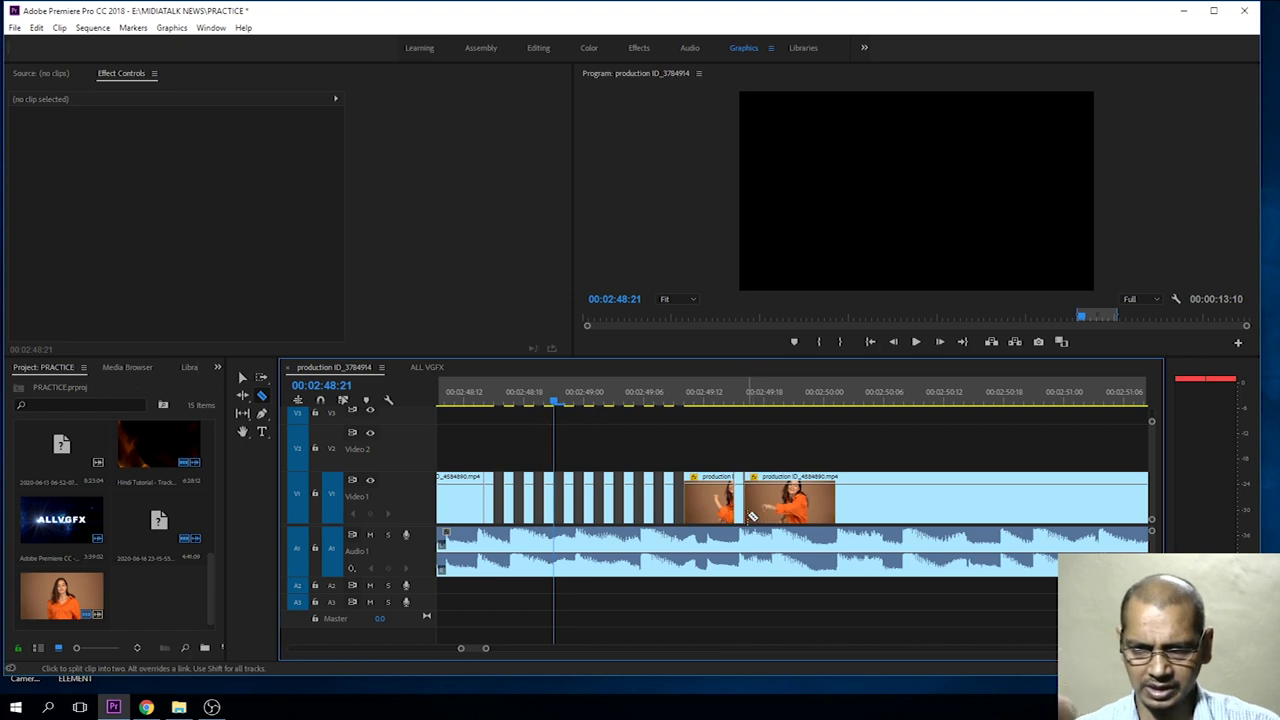
Slice one-frame pieces frame by frame from the new cut through 00:02:49:22.
left_click(749, 402)
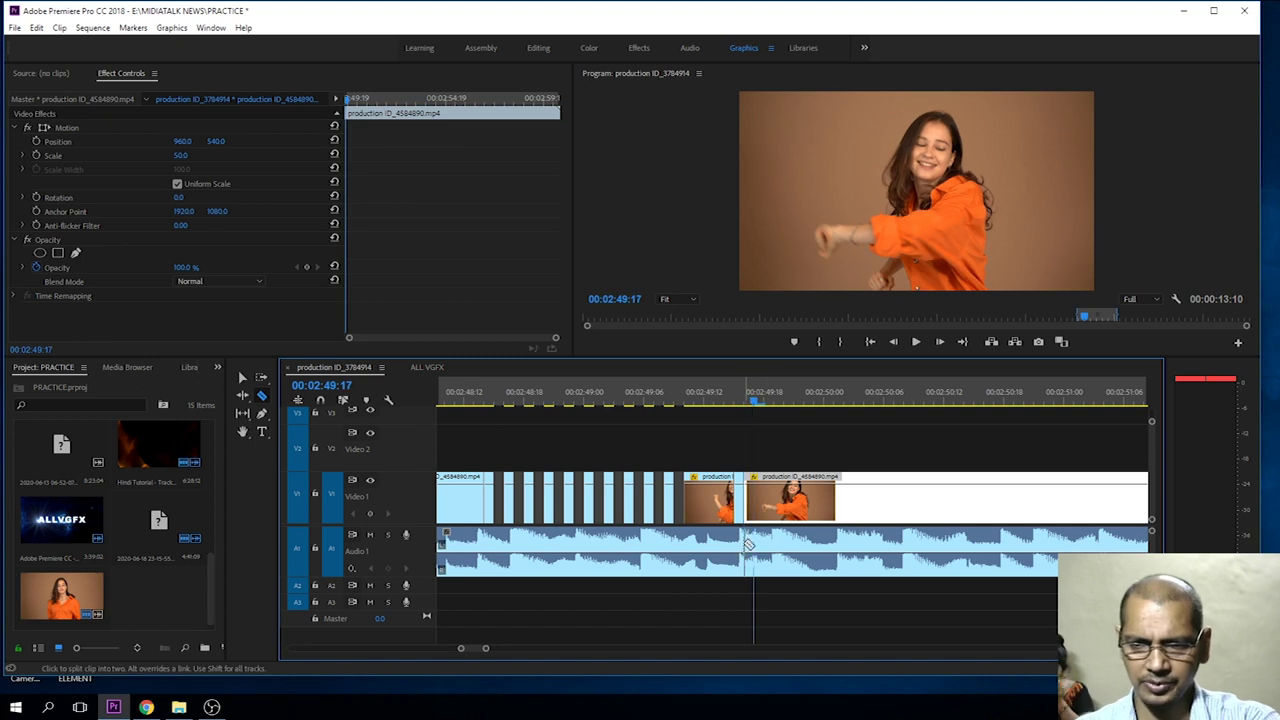
left_click(756, 510)
key("Right")
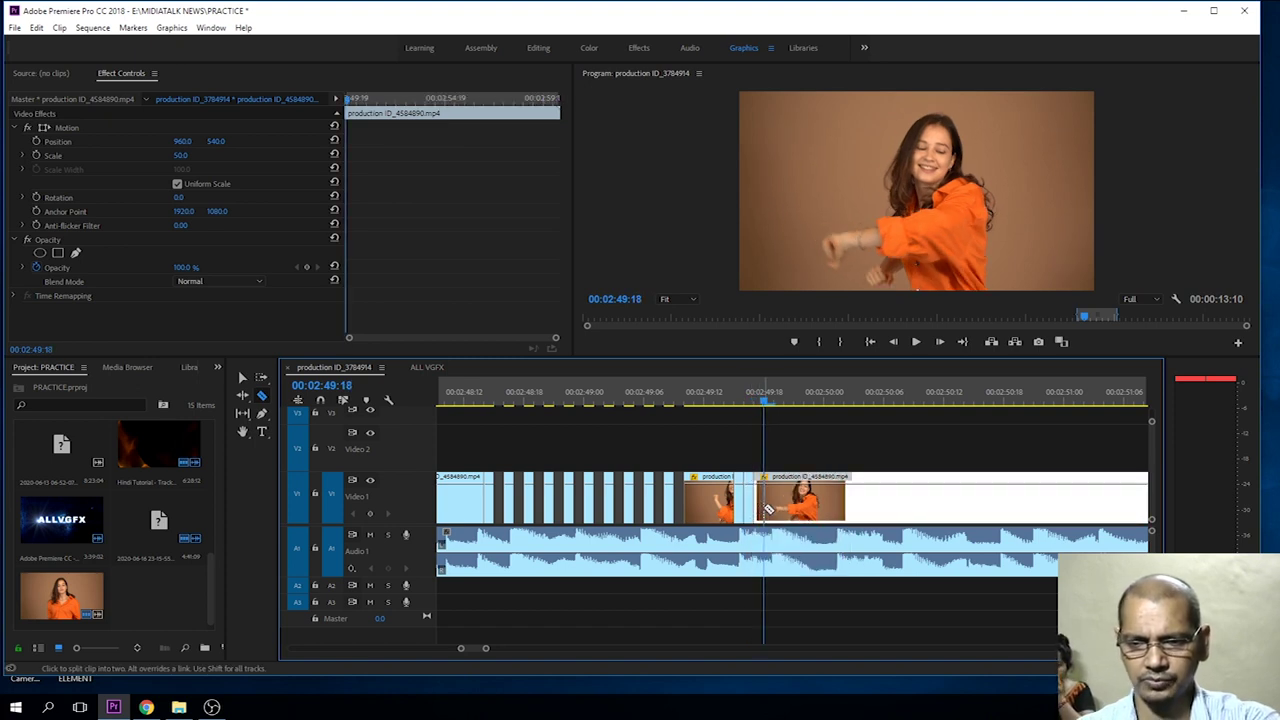
left_click(765, 510)
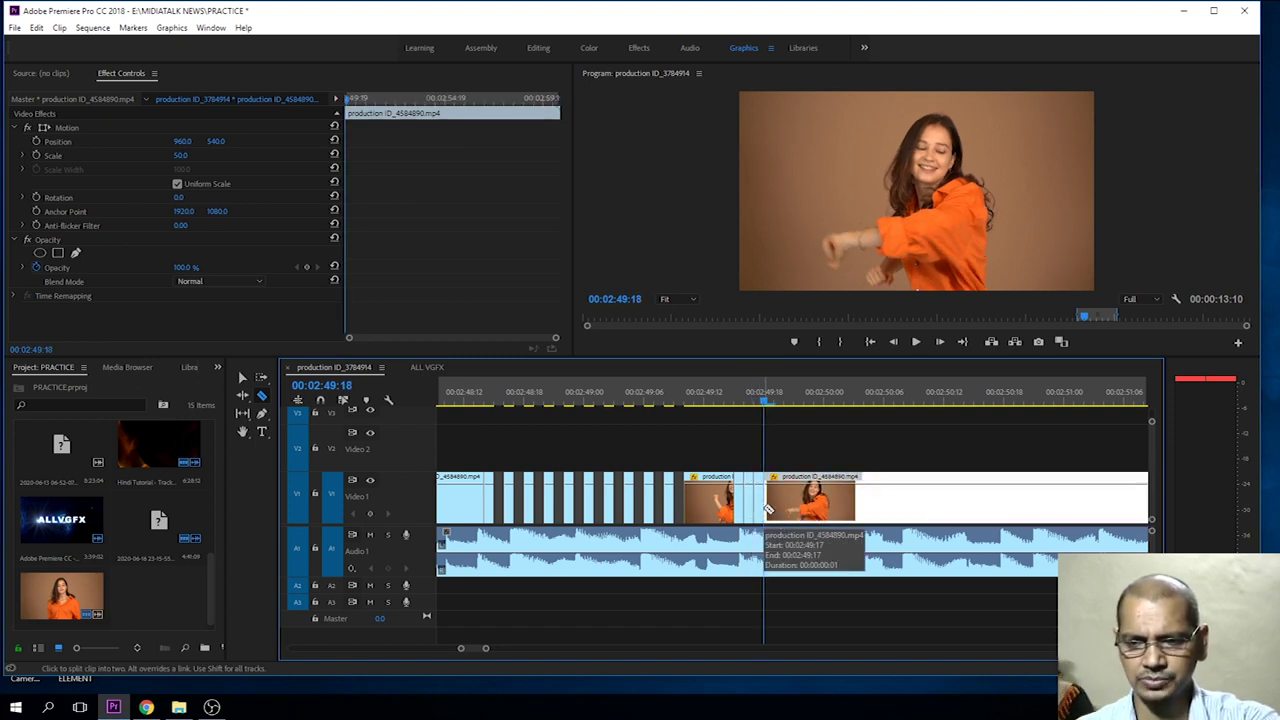
key("Right")
left_click(774, 510)
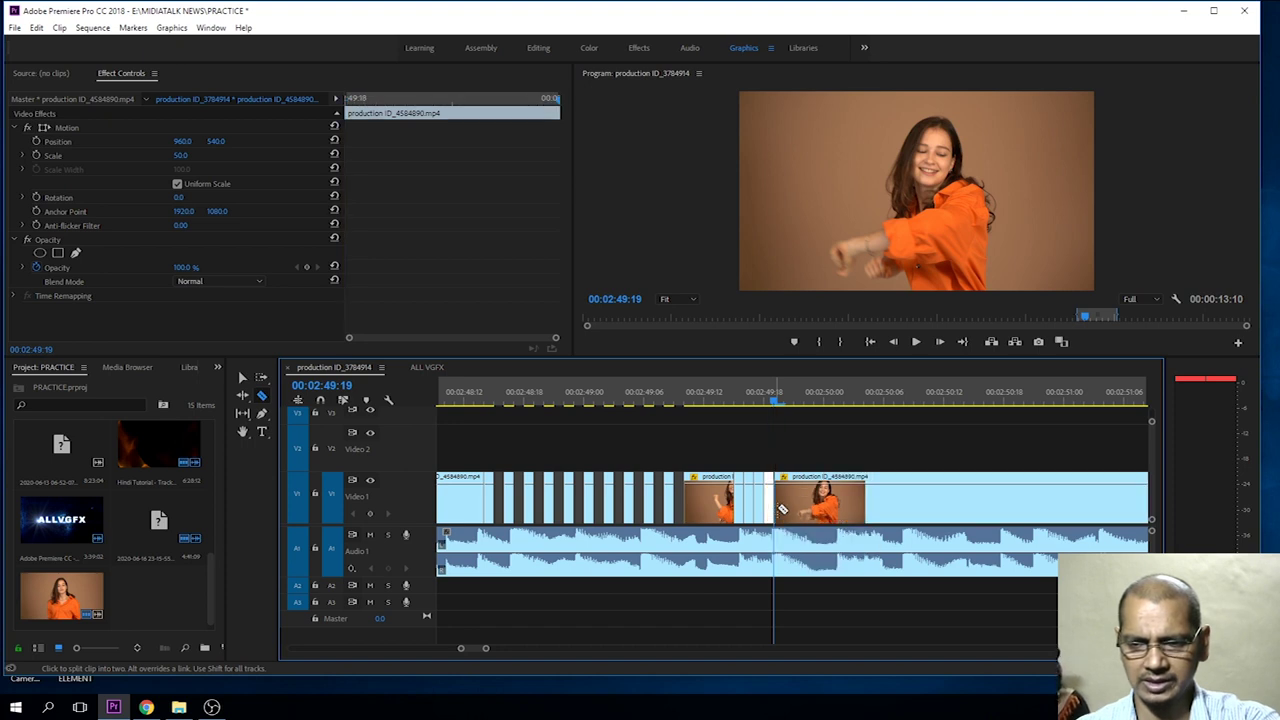
key("Right")
left_click(788, 510)
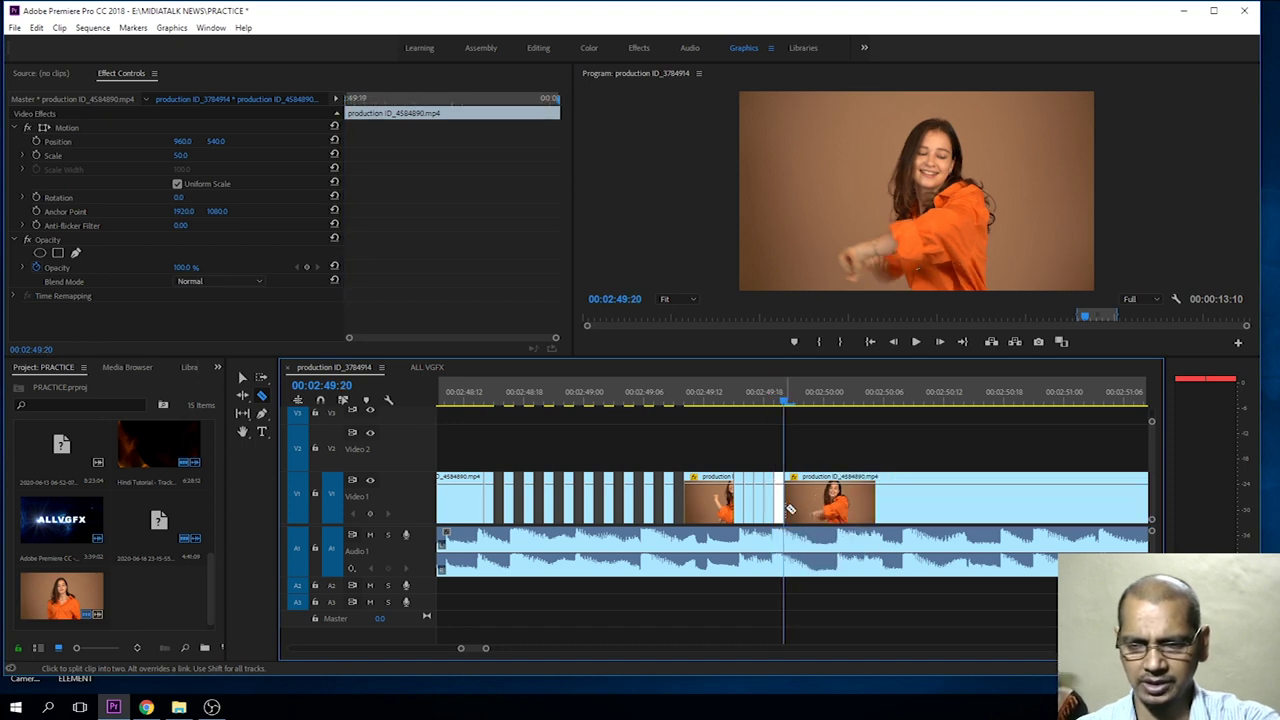
key("Right")
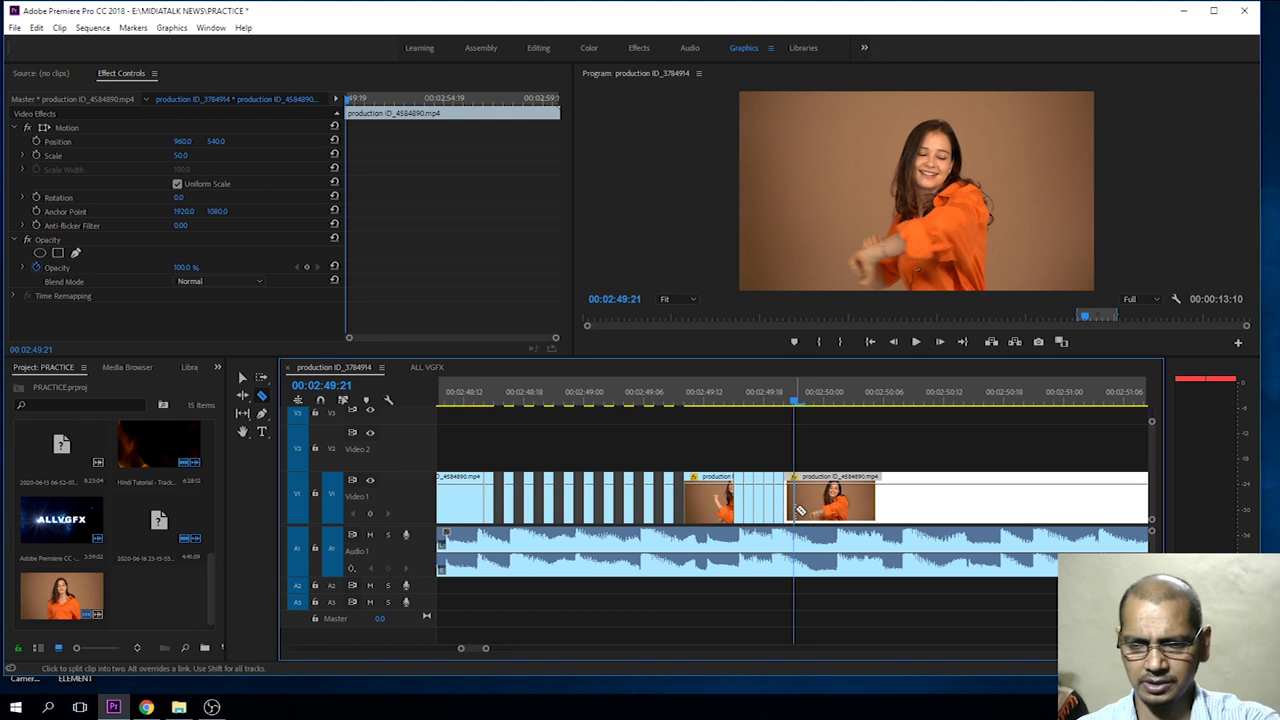
left_click(799, 510)
key("Right")
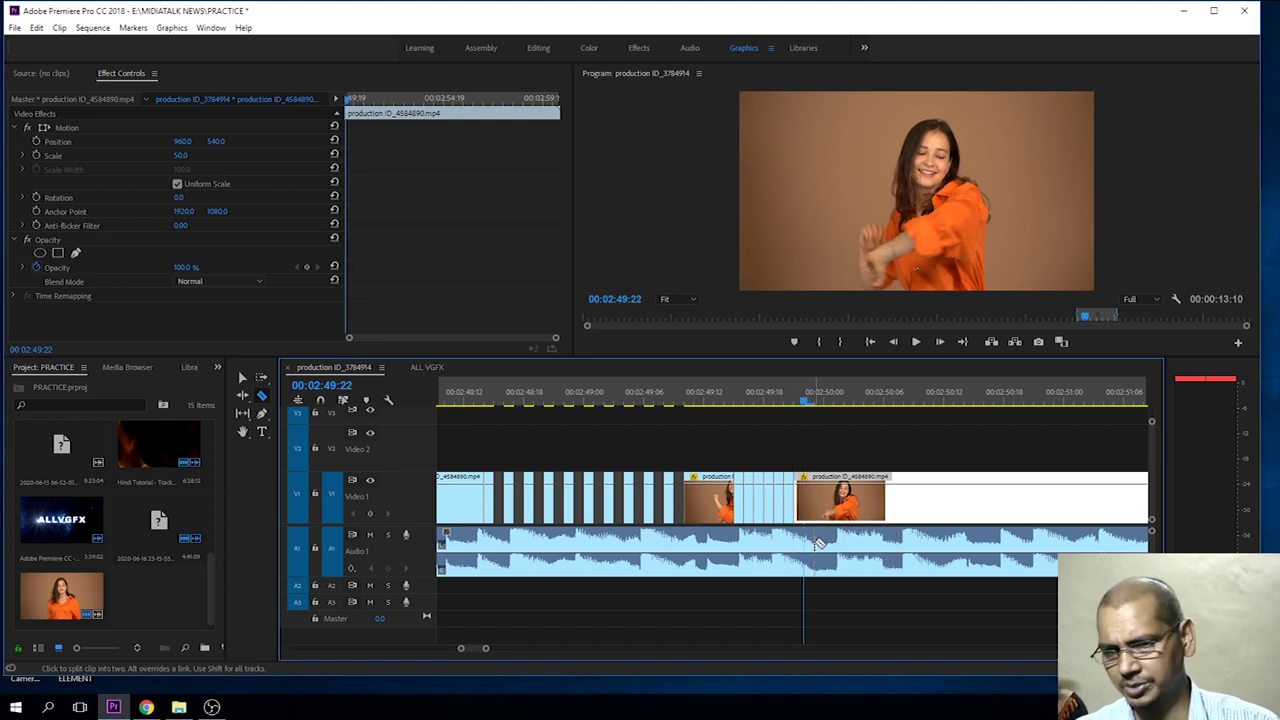
Delete a narrow one-frame piece from the Video 1 clip.
key("v")
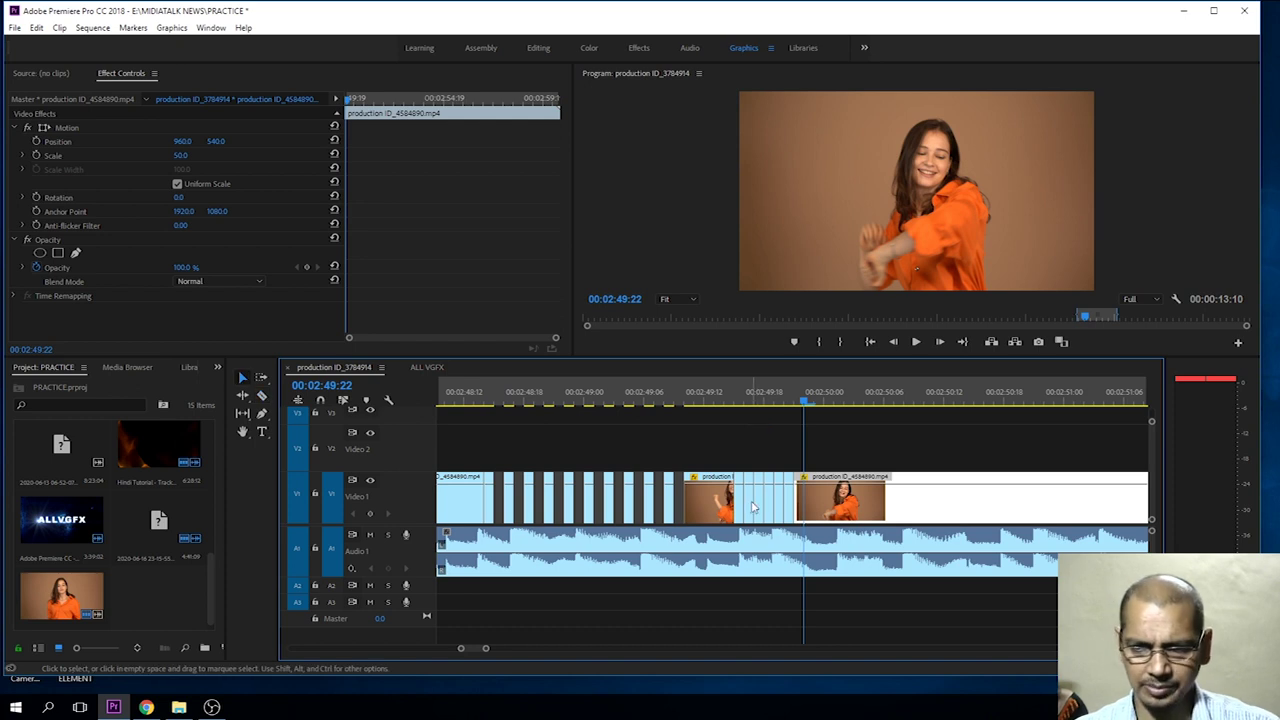
left_click(753, 507)
key("Delete")
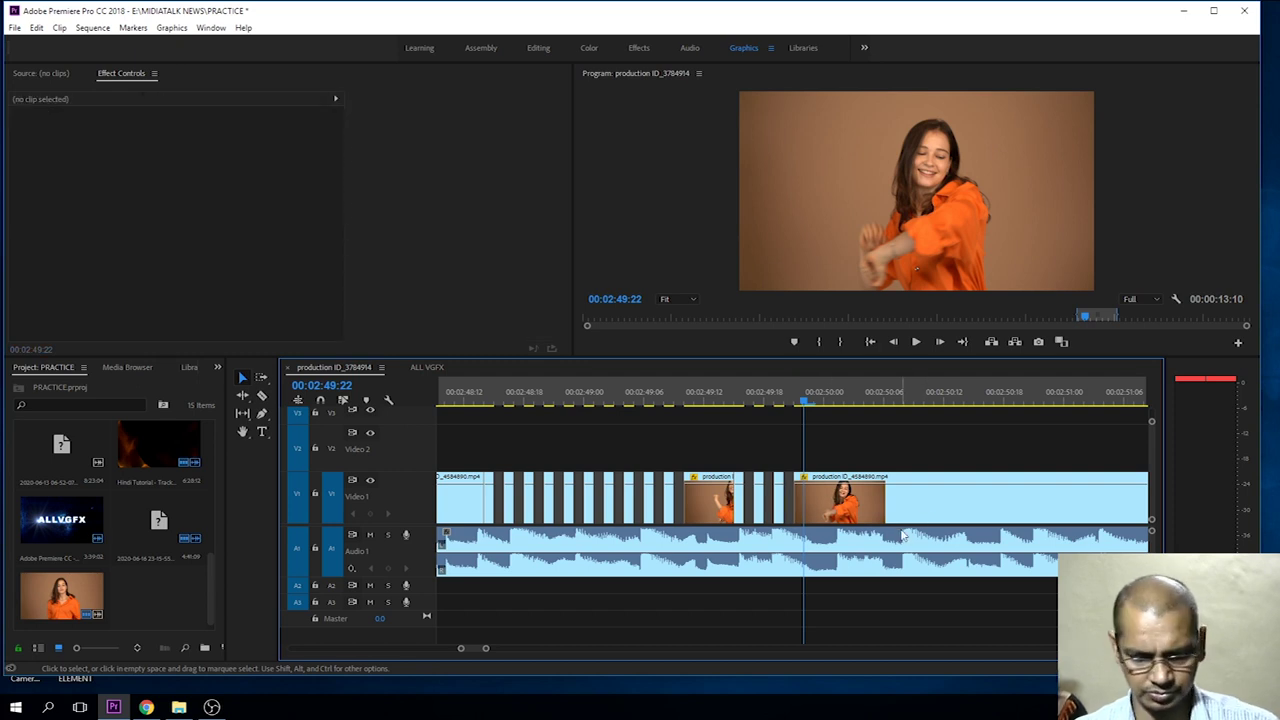
Cut short pieces after the newest gaps, splitting one again five frames later.
key("c")
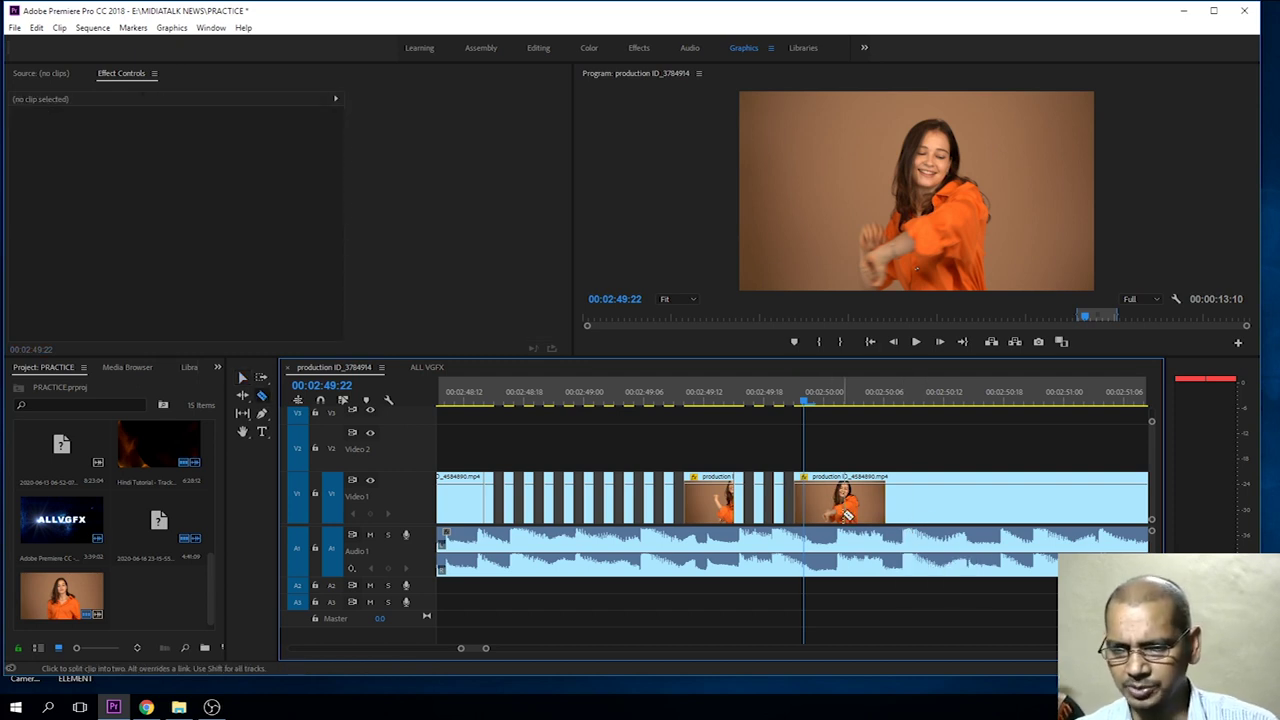
left_click(844, 515)
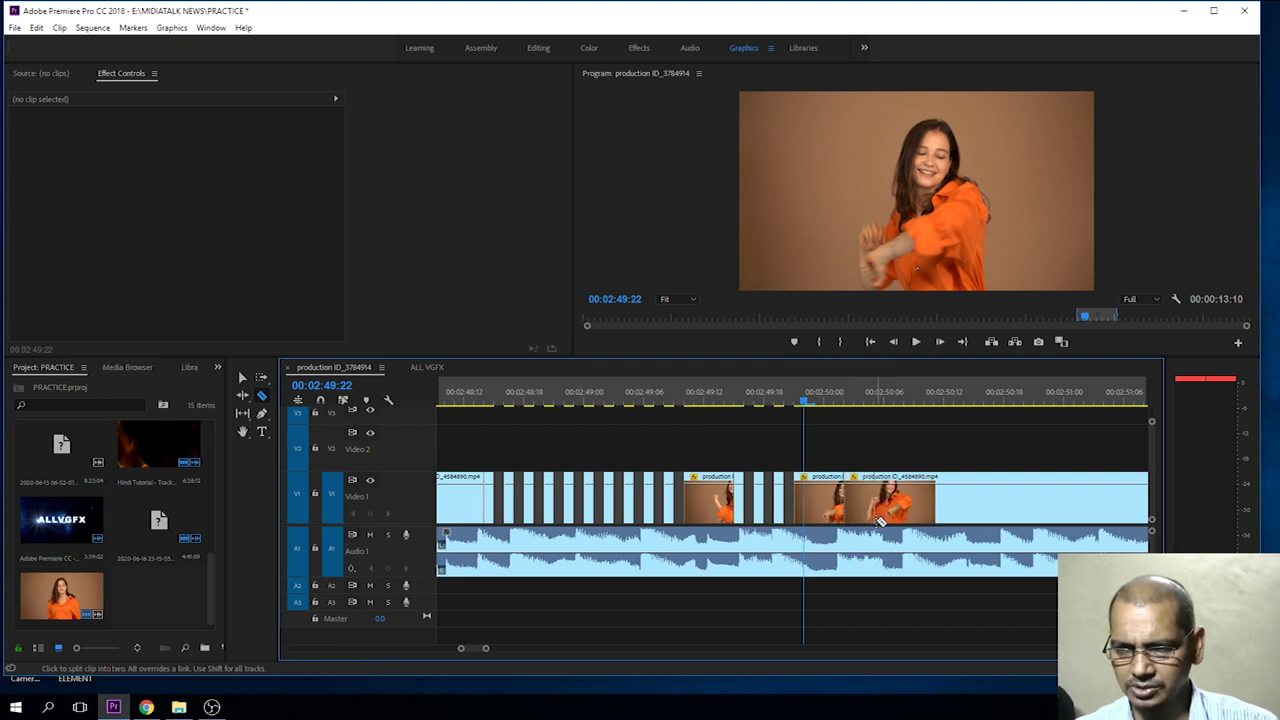
left_click(877, 519)
key("v")
left_click(863, 515)
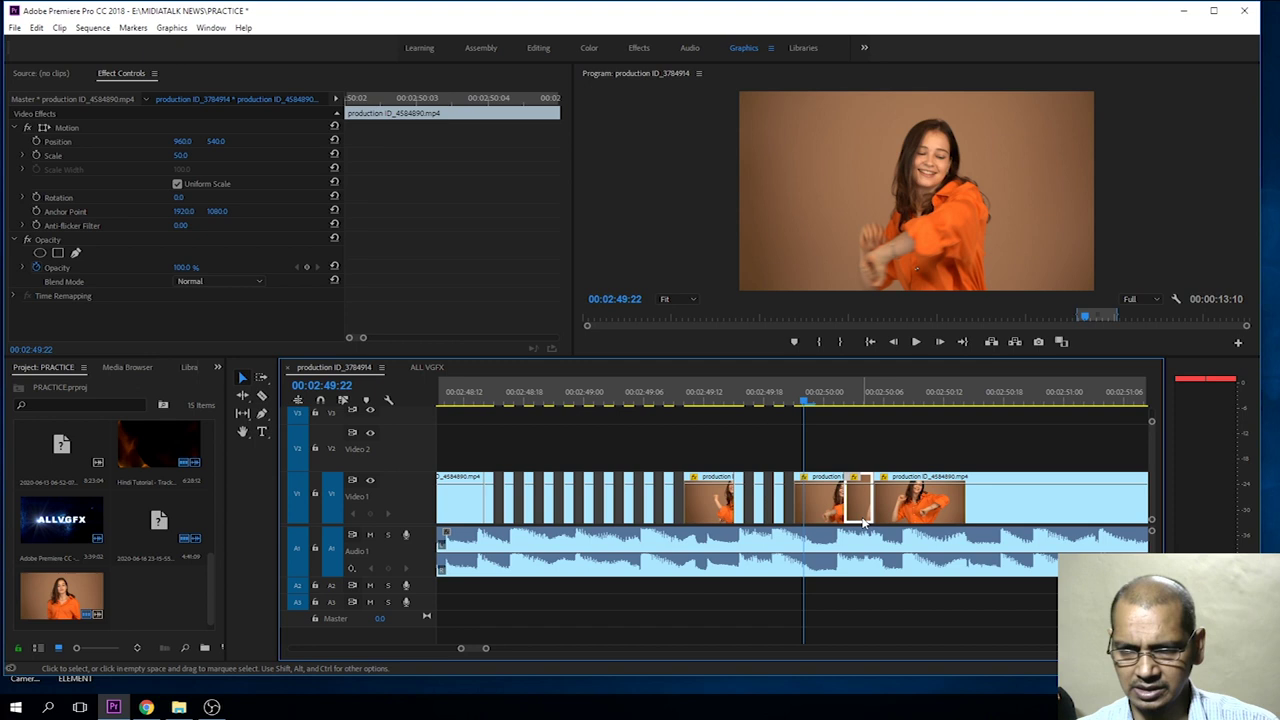
key("shift+Right")
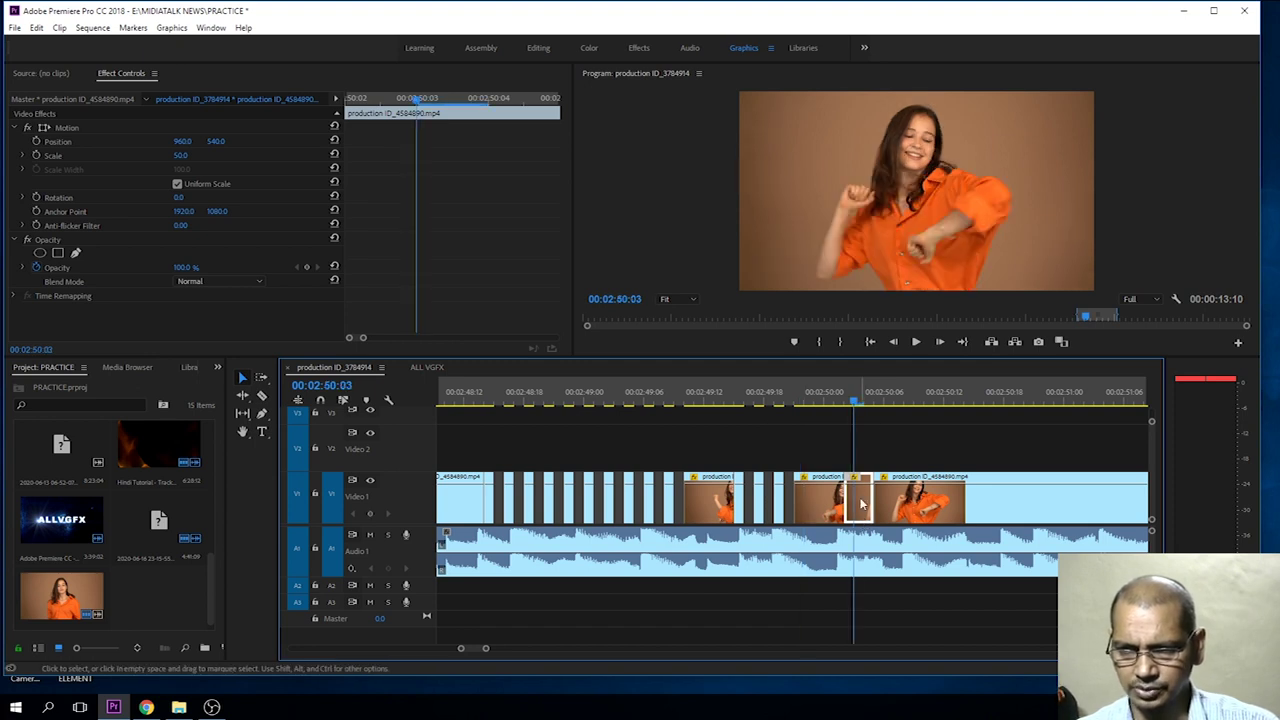
key("c")
left_click(866, 502)
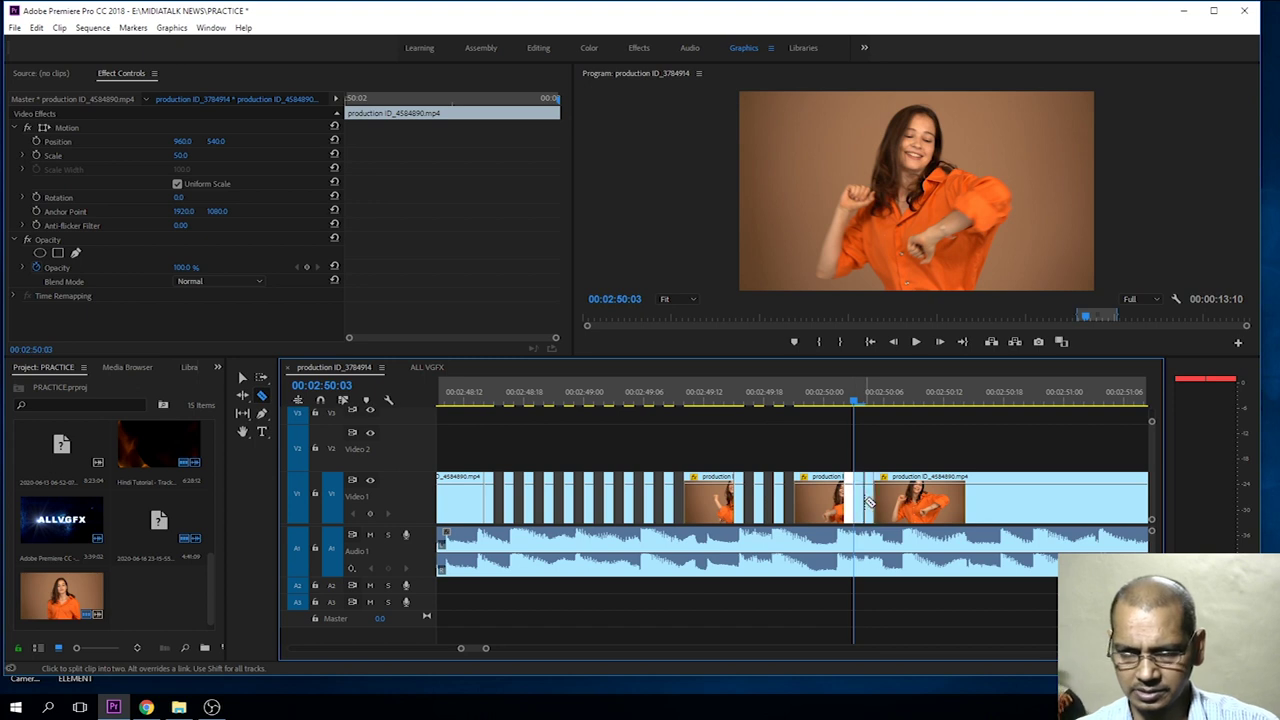
key("v")
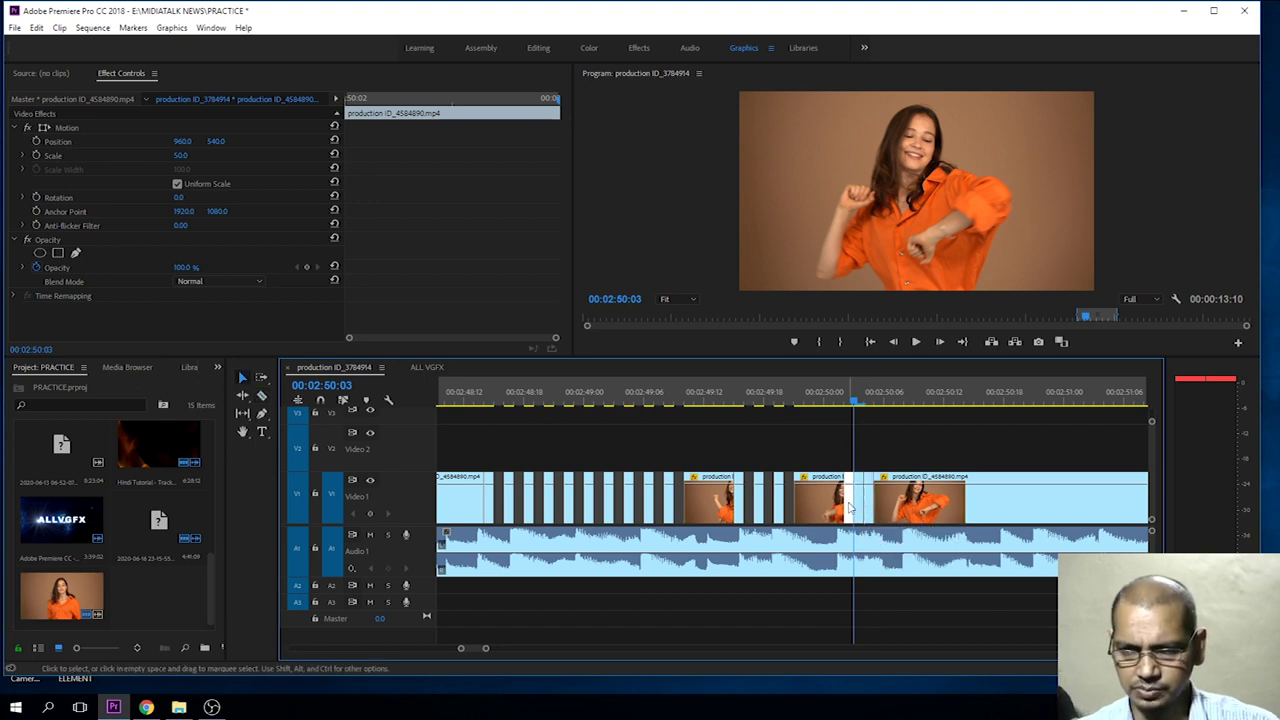
left_click(857, 510)
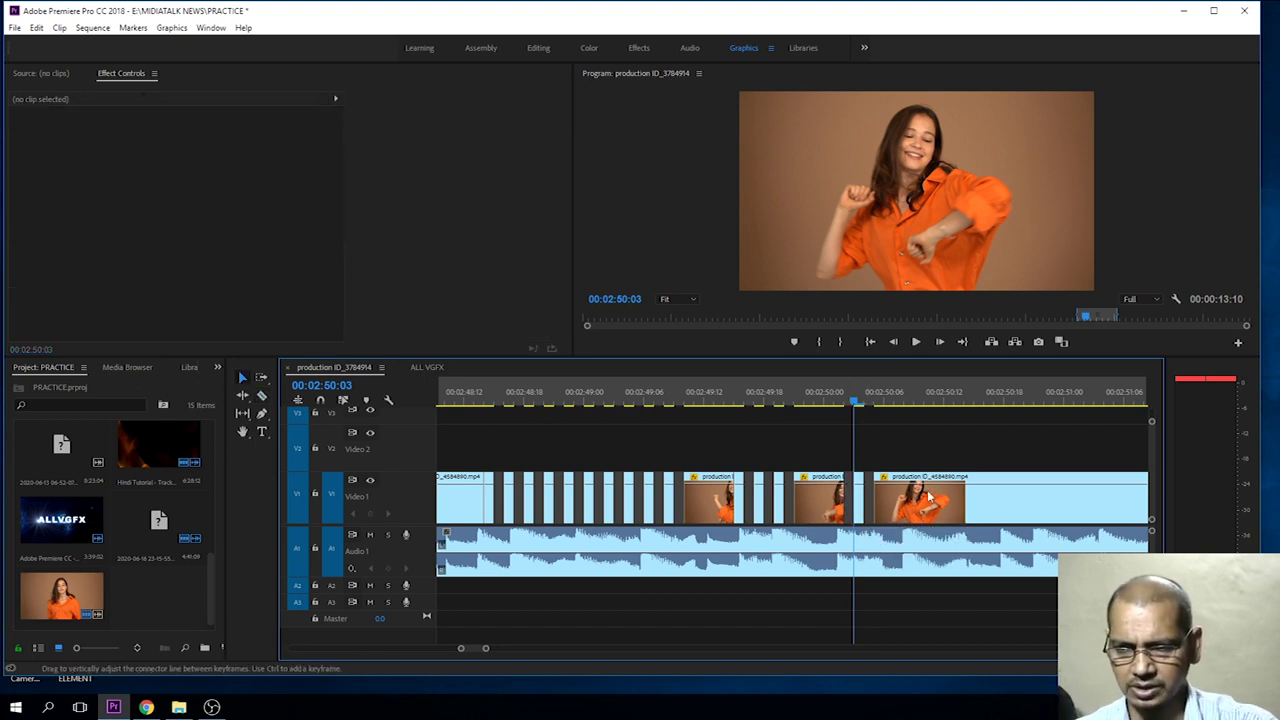
Move the playhead to 00:02:50:14 and make five razor cuts along the clip after it.
key("h")
left_click_drag(890, 528, 690, 497)
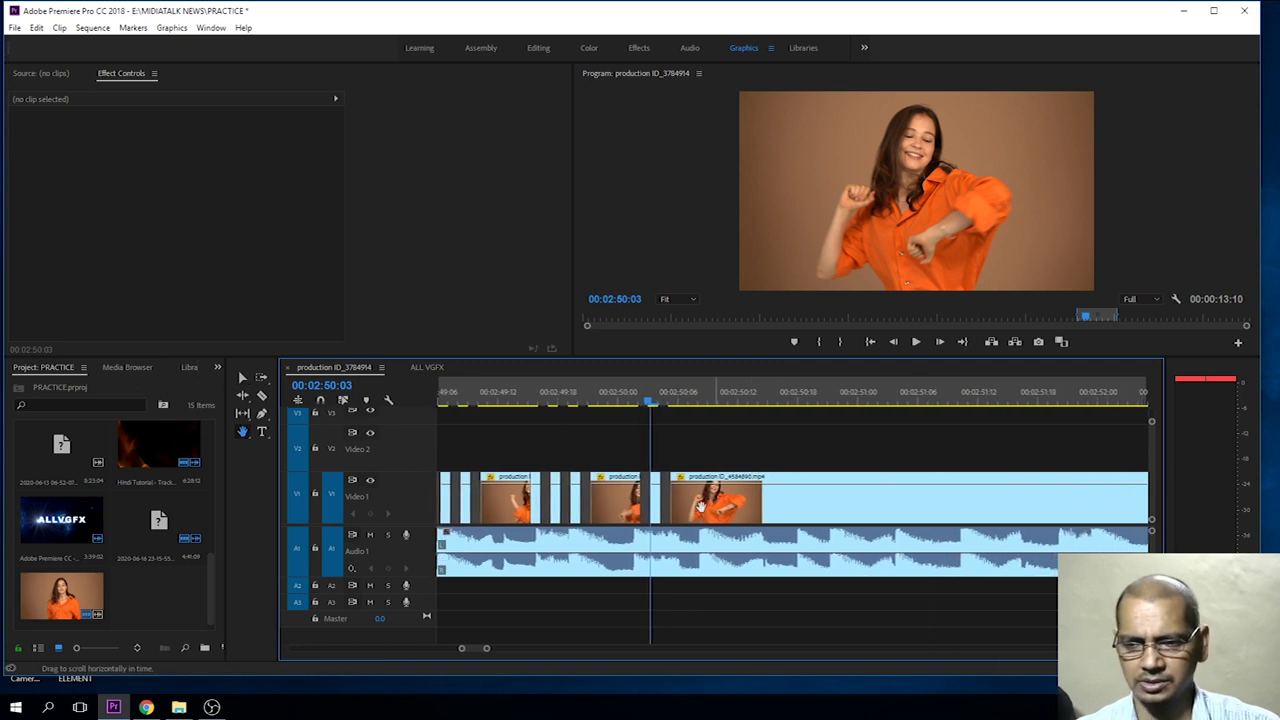
left_click_drag(665, 401, 729, 421)
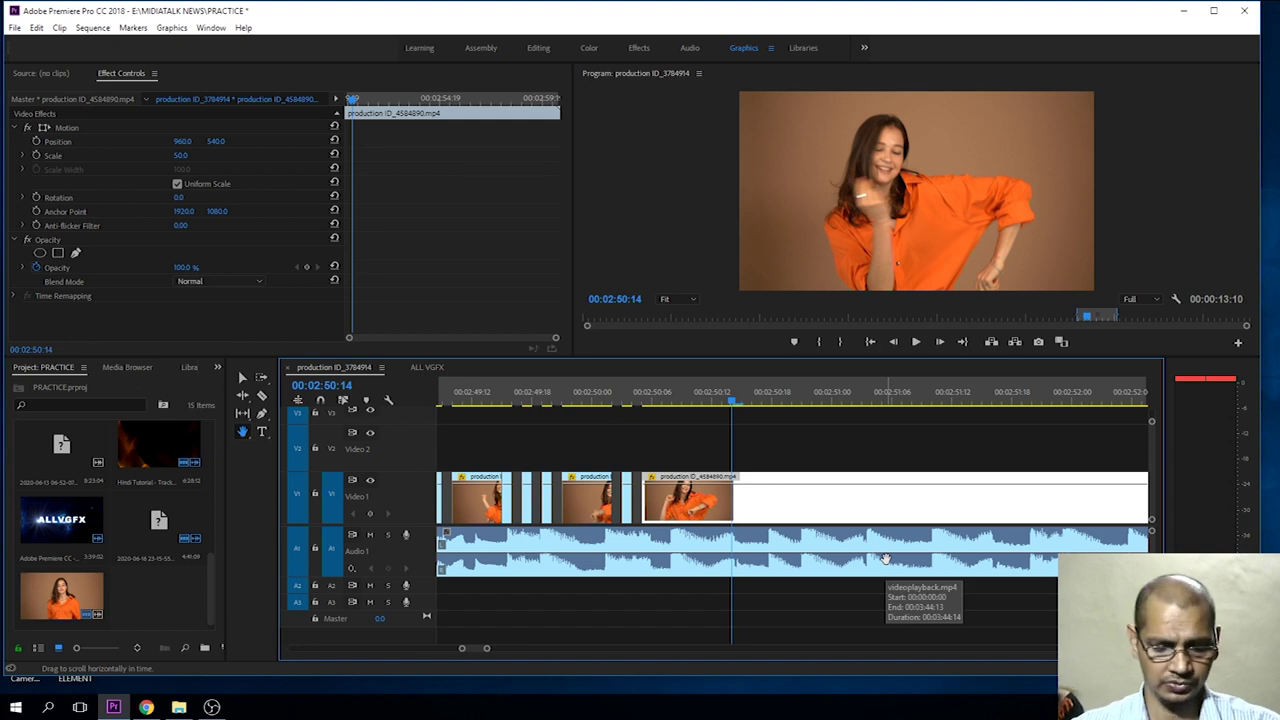
key("c")
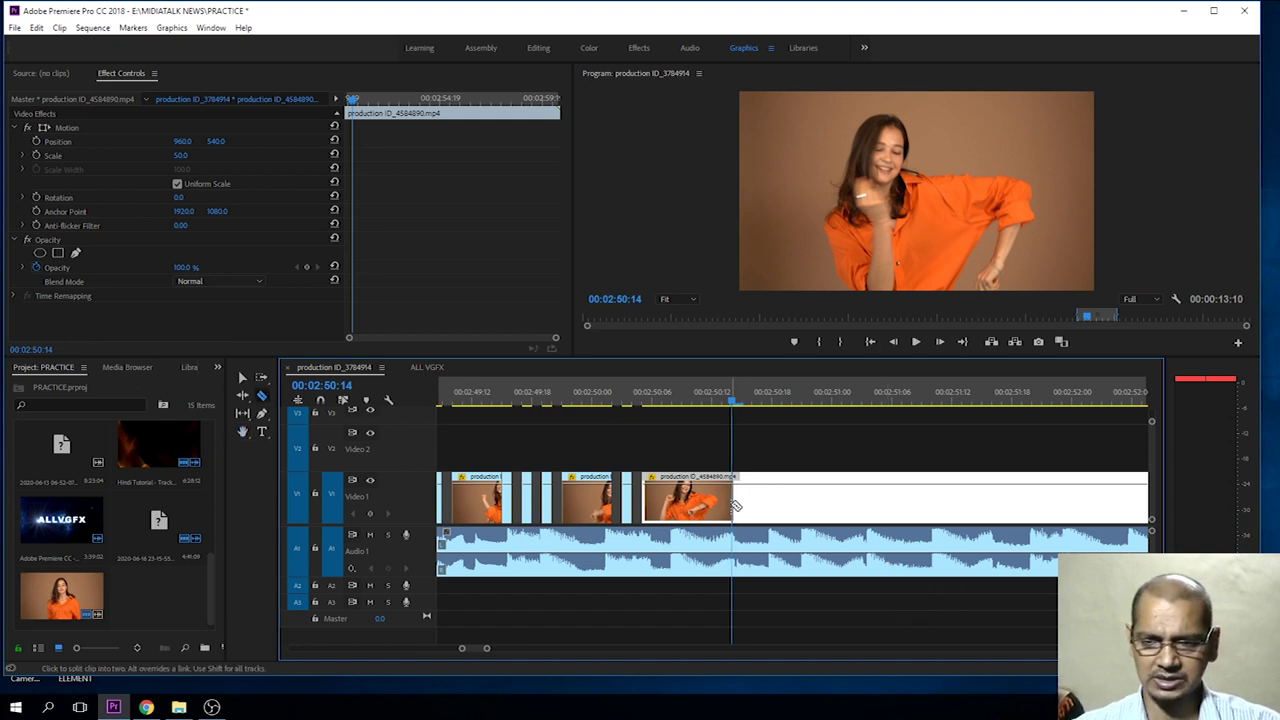
left_click(736, 506)
left_click(774, 510)
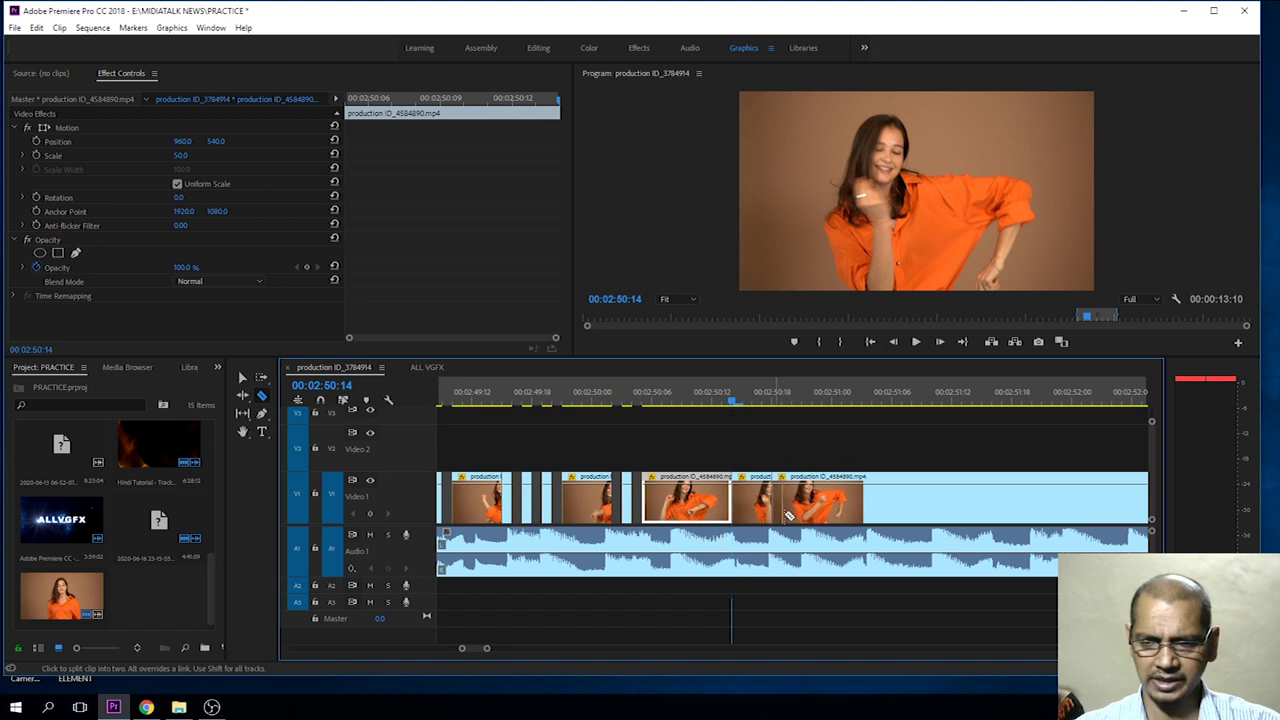
left_click(808, 514)
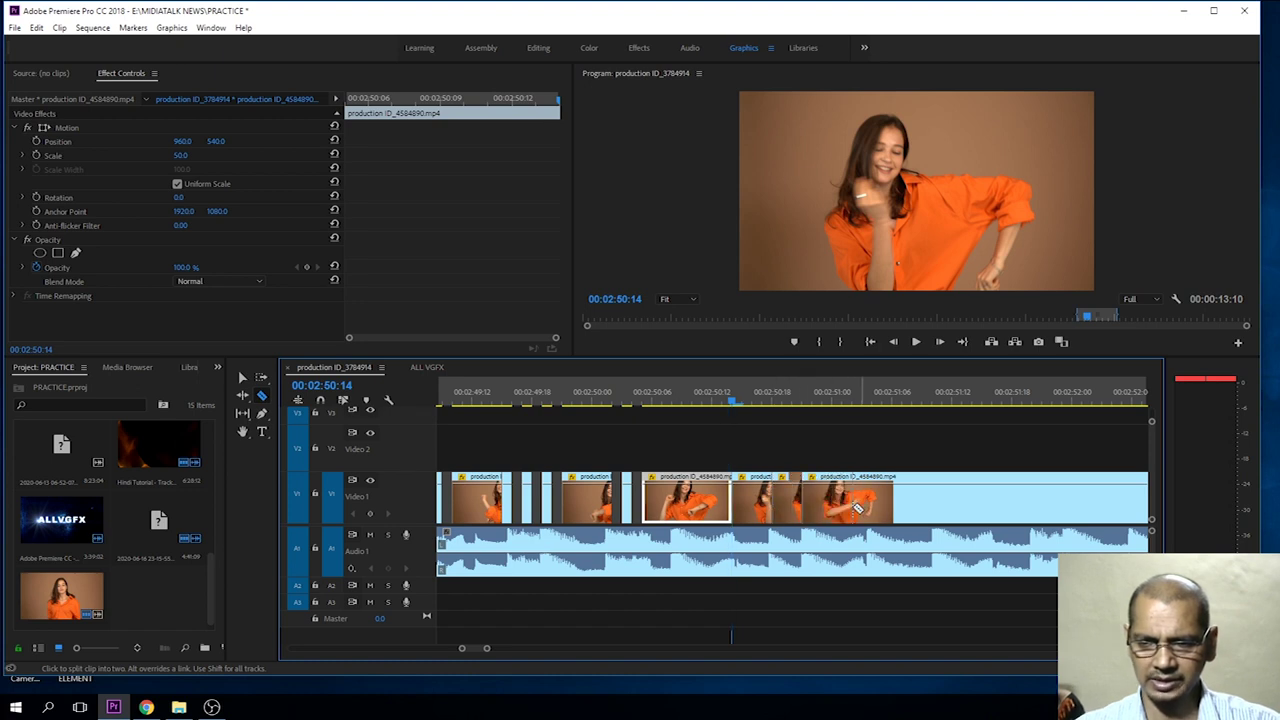
left_click(858, 505)
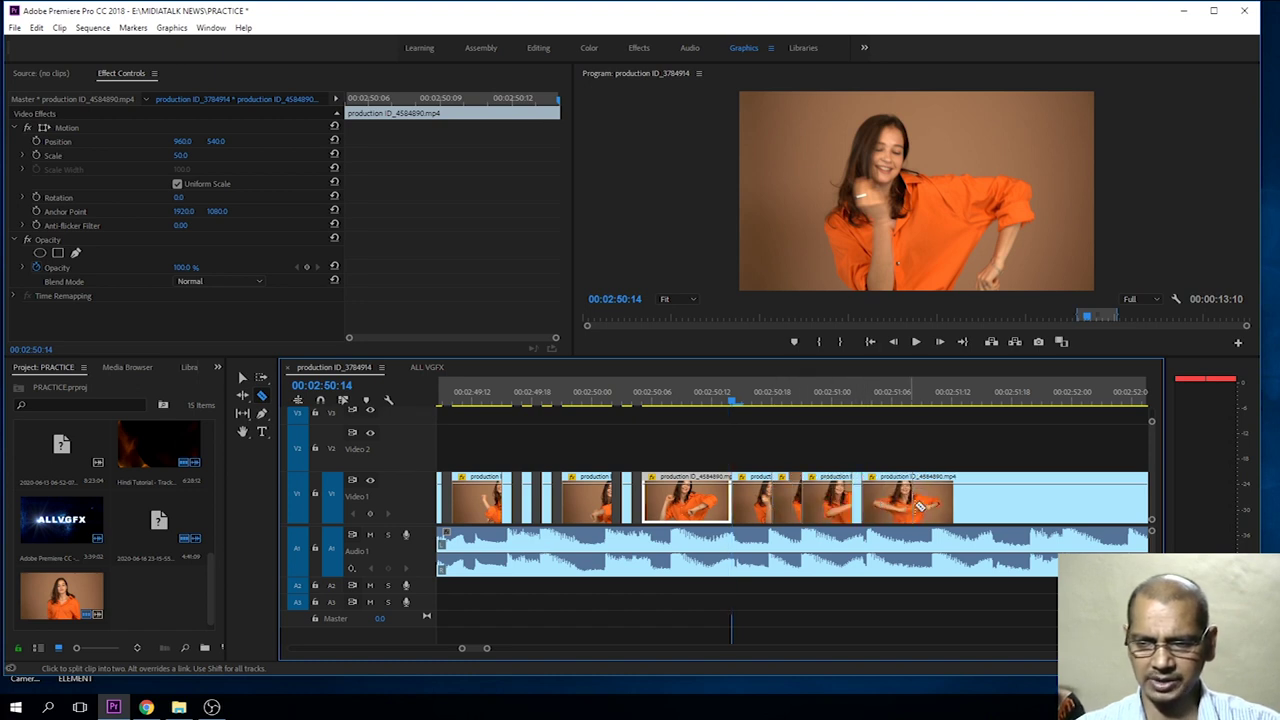
left_click(935, 514)
key("v")
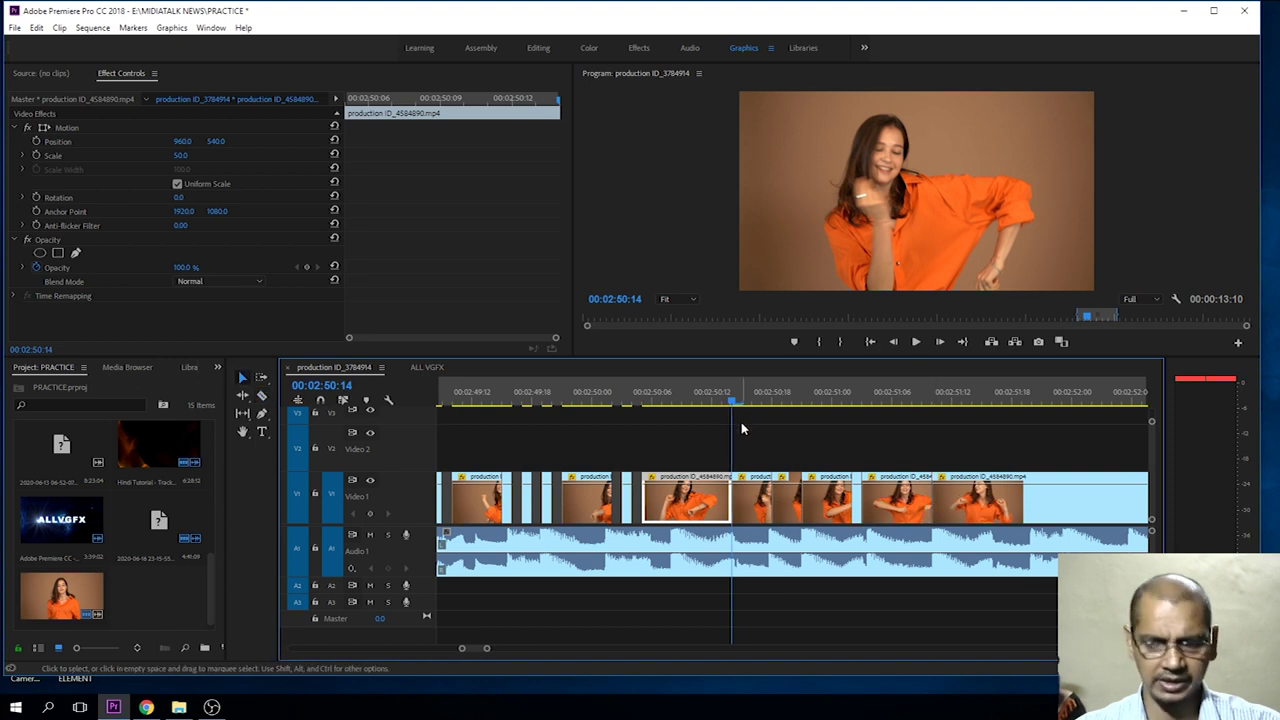
key("Right")
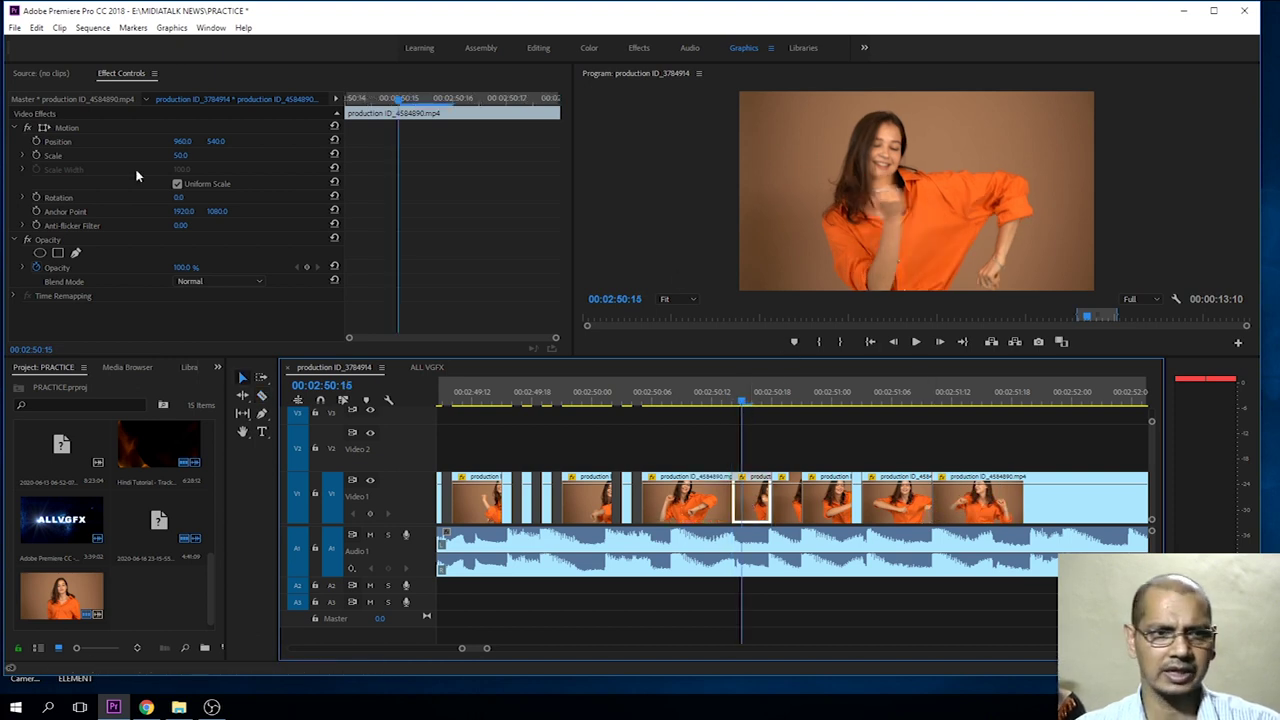
Scale the piece at 00:02:50:15 to about 92 and reposition it.
left_click(42, 130)
left_click_drag(180, 155, 222, 155)
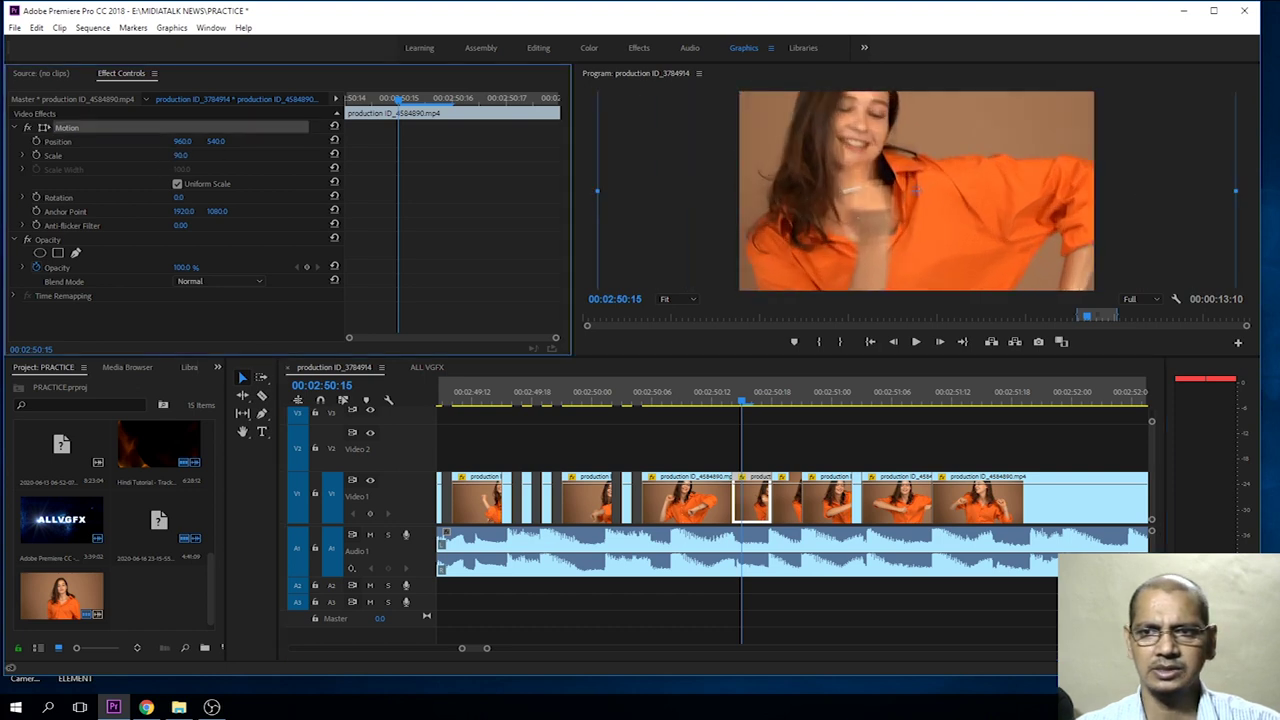
left_click_drag(793, 142, 843, 248)
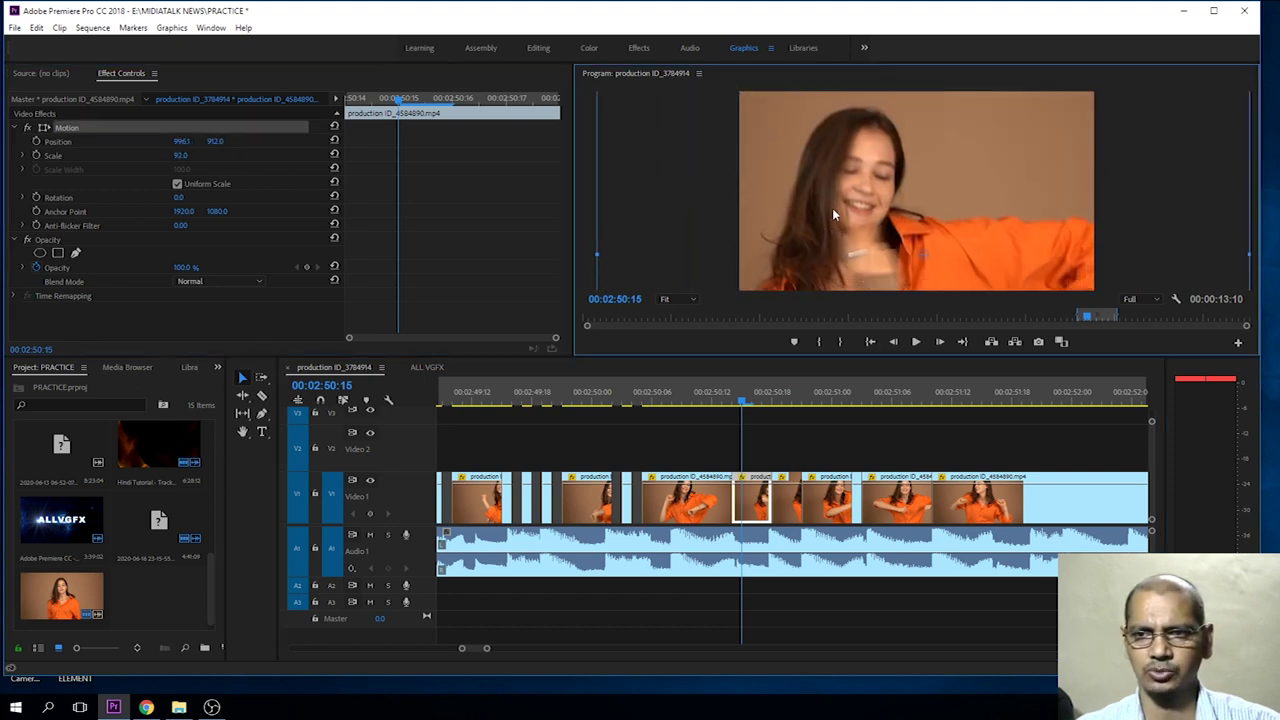
Scale the piece at 00:02:50:23 to 111 and shift its image right and down.
left_click(782, 398)
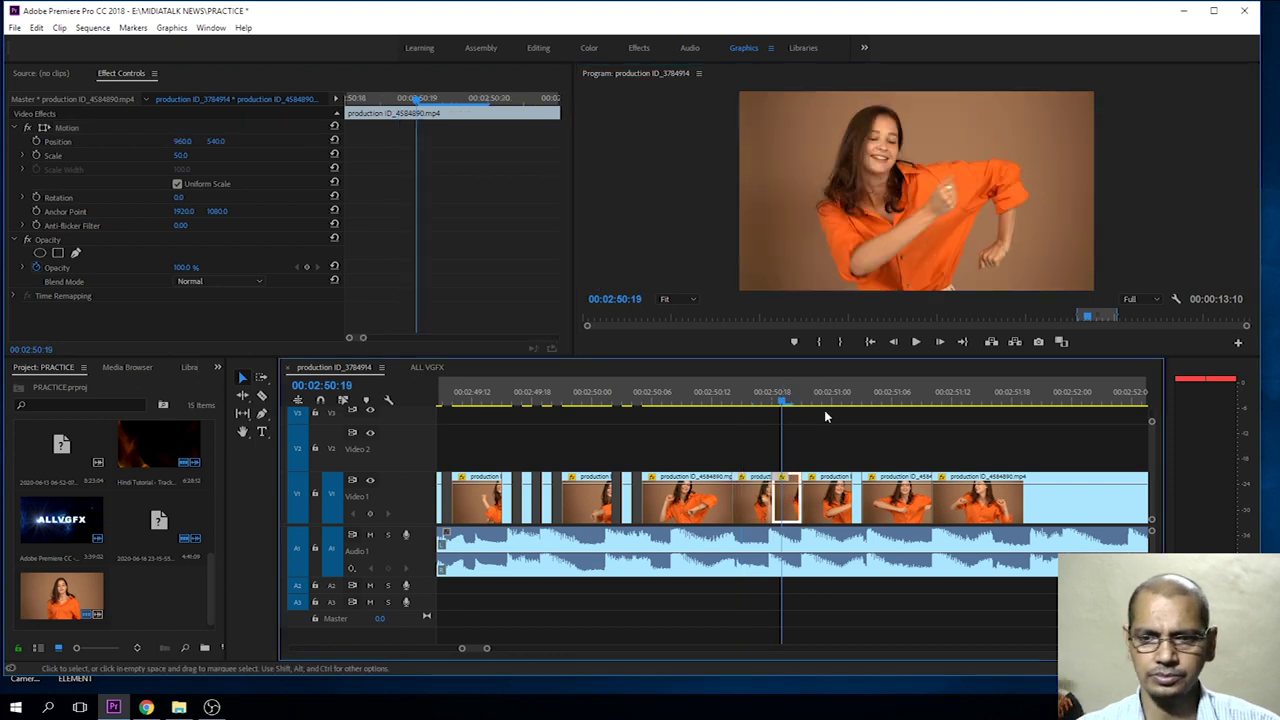
left_click(822, 398)
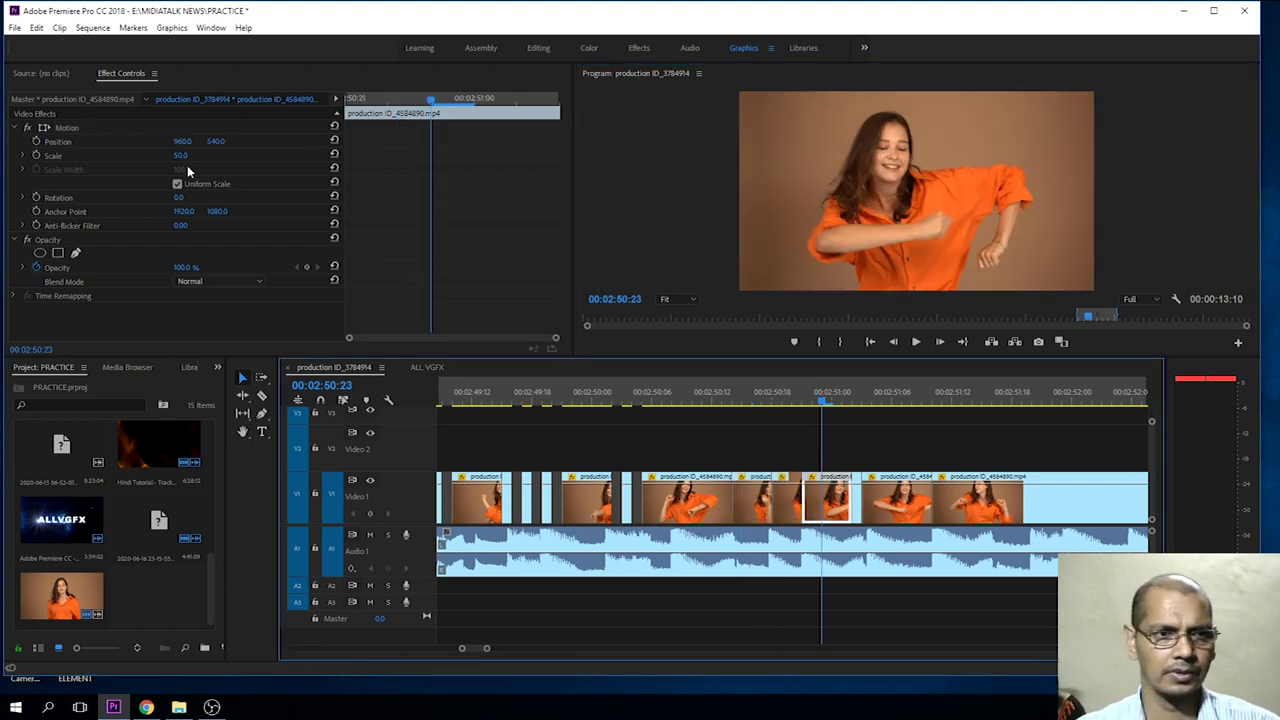
left_click_drag(180, 155, 1037, 155)
left_click(936, 220)
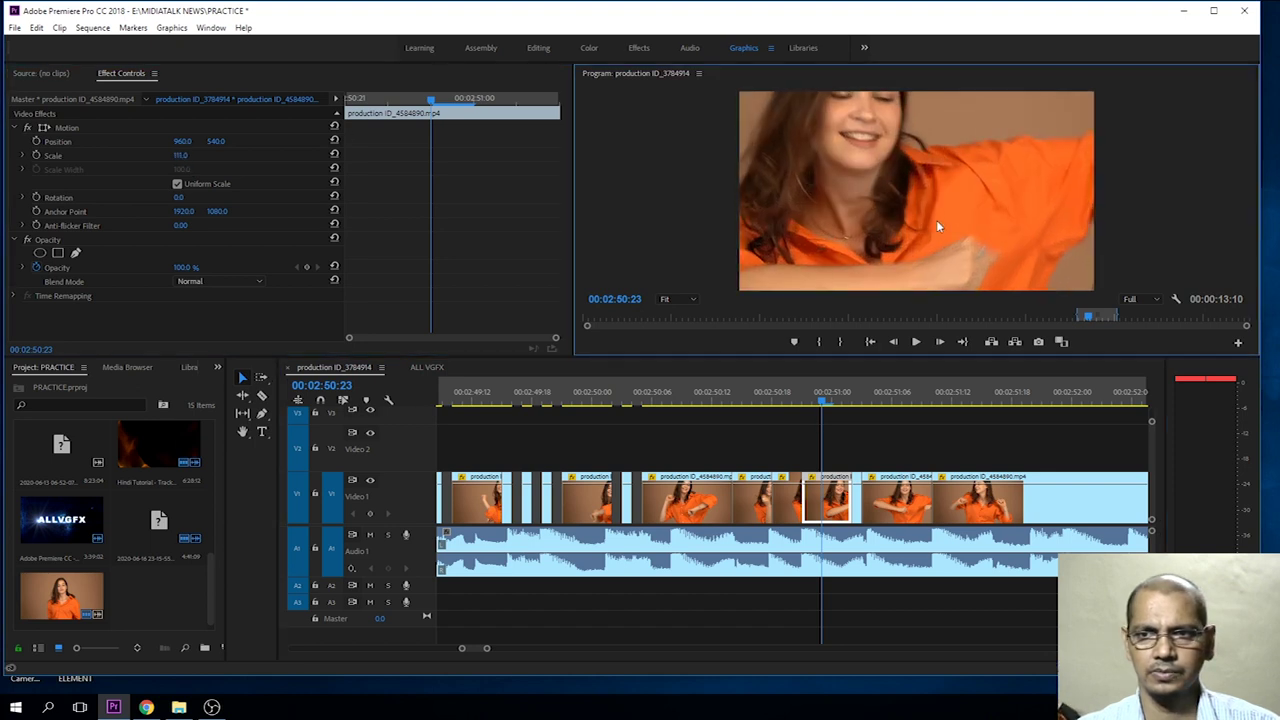
left_click(45, 130)
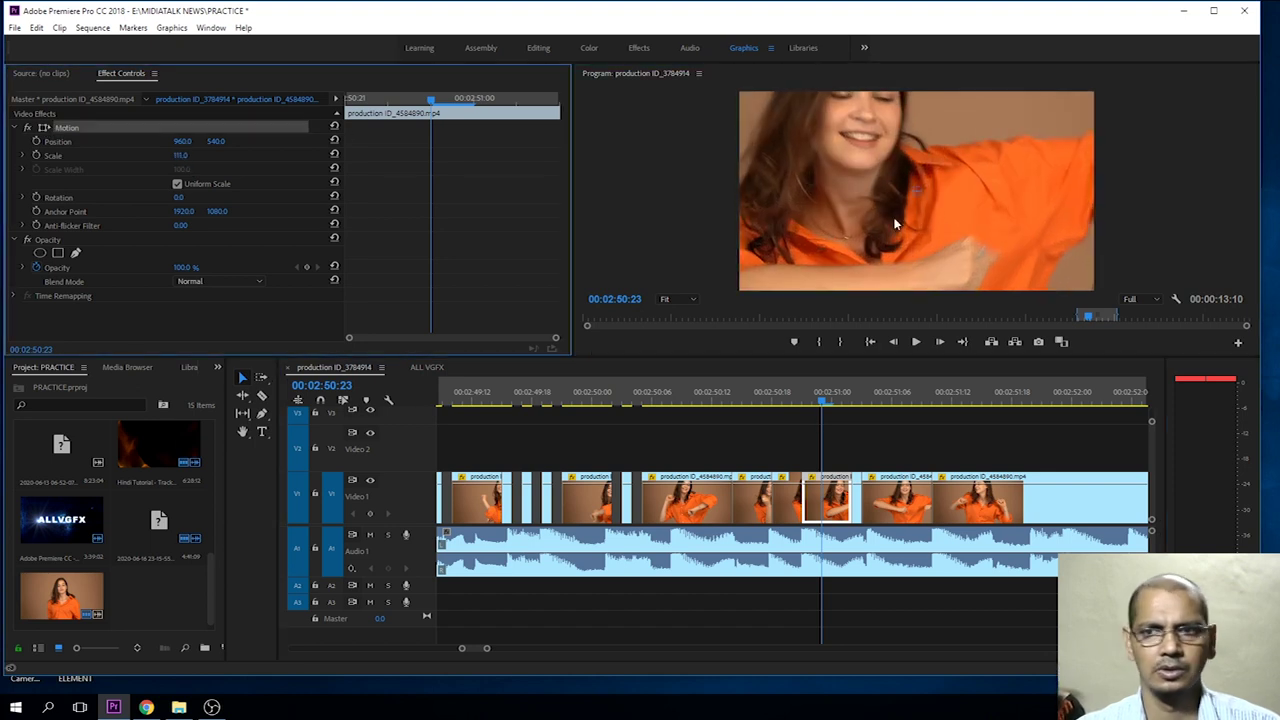
left_click_drag(845, 195, 985, 272)
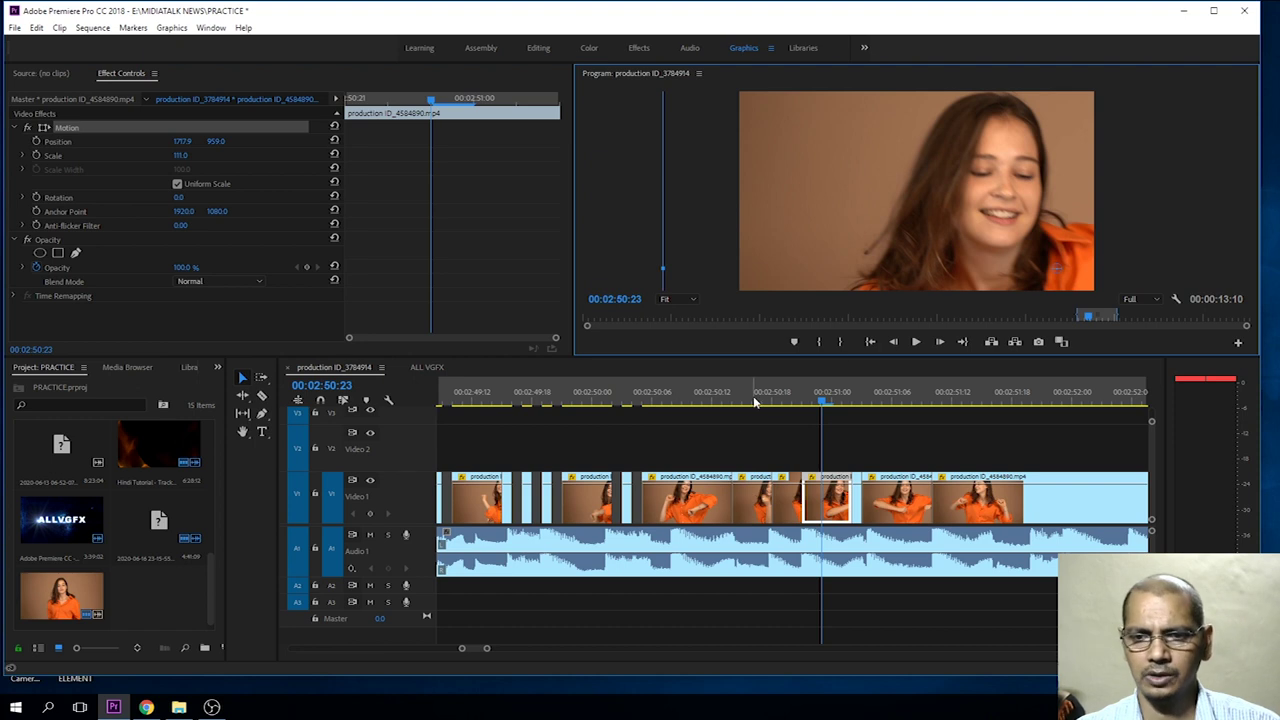
Nudge the zoomed image of the 00:02:50:15 piece to the left.
left_click_drag(757, 400, 741, 400)
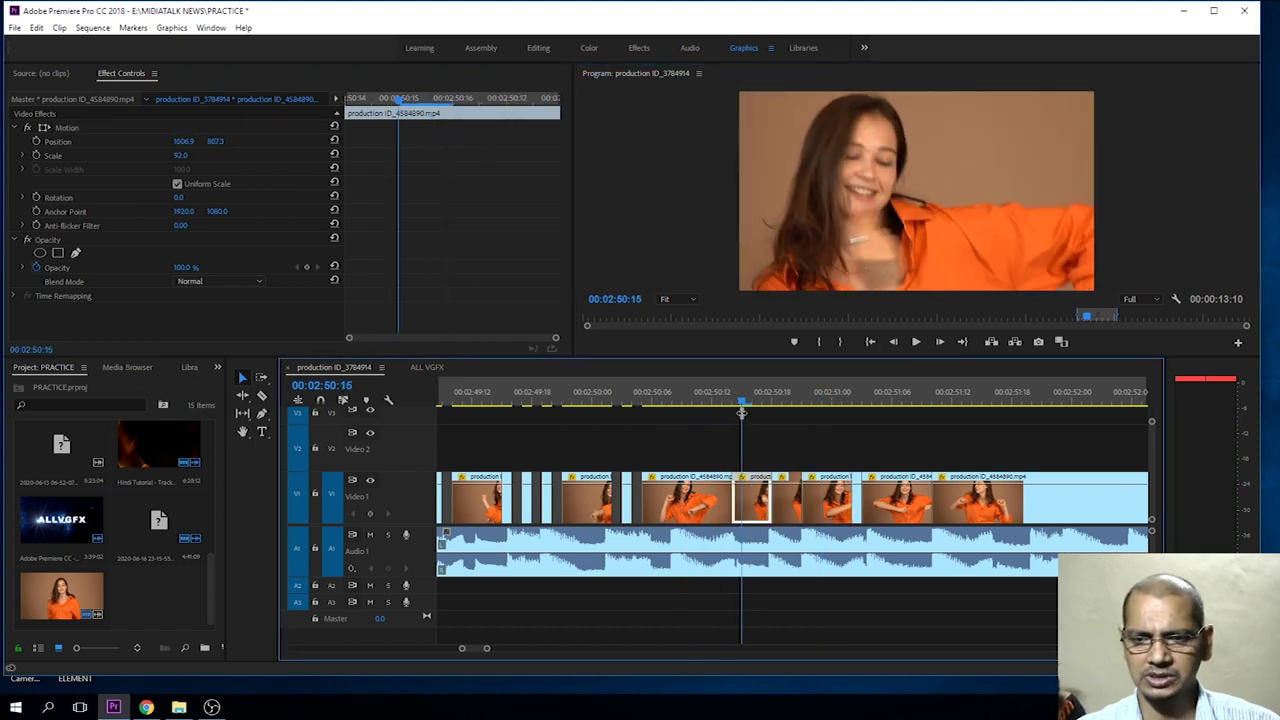
left_click(60, 127)
left_click_drag(860, 213, 830, 236)
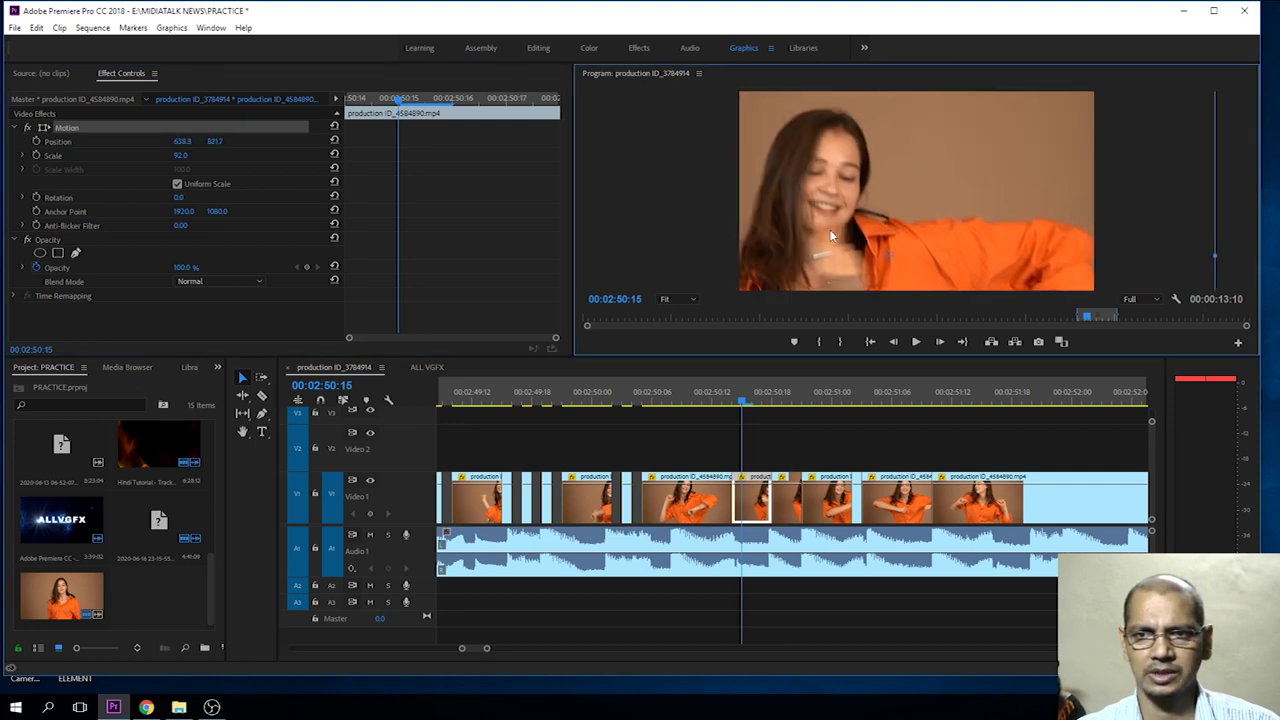
Scale the piece at 00:02:51:06 to 105 and move its image upward.
left_click_drag(766, 400, 889, 422)
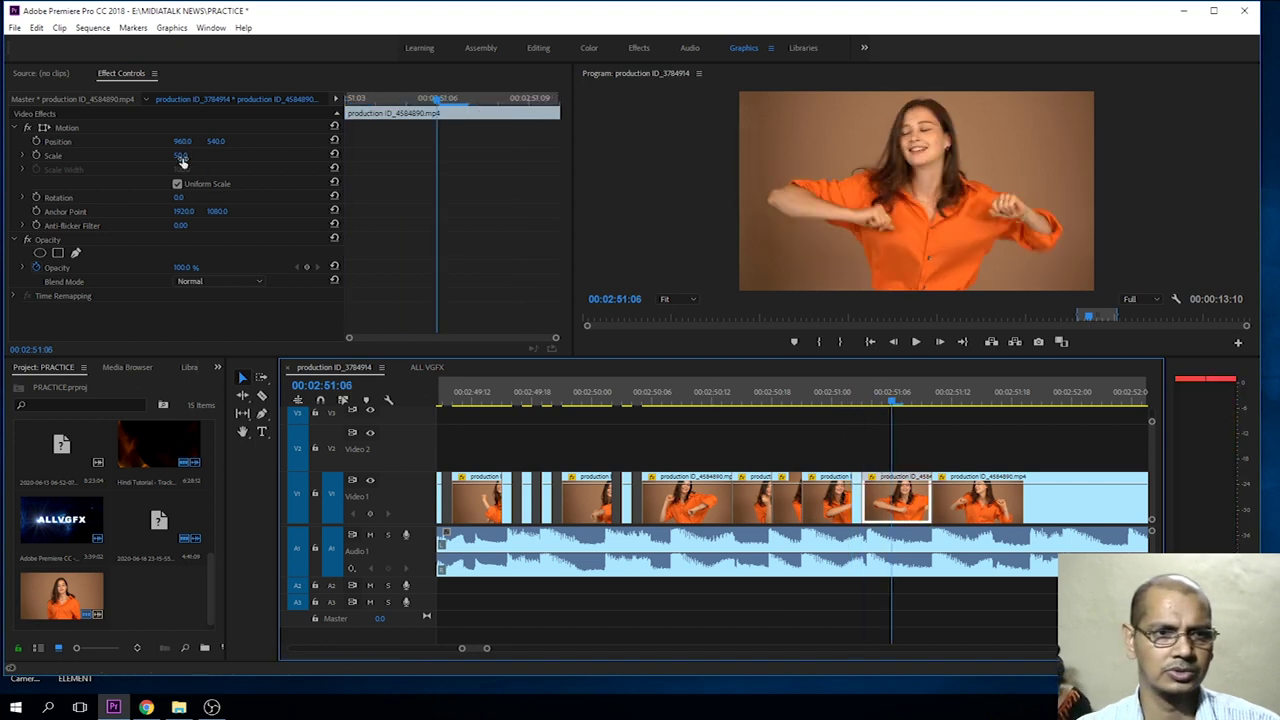
left_click_drag(182, 158, 222, 104)
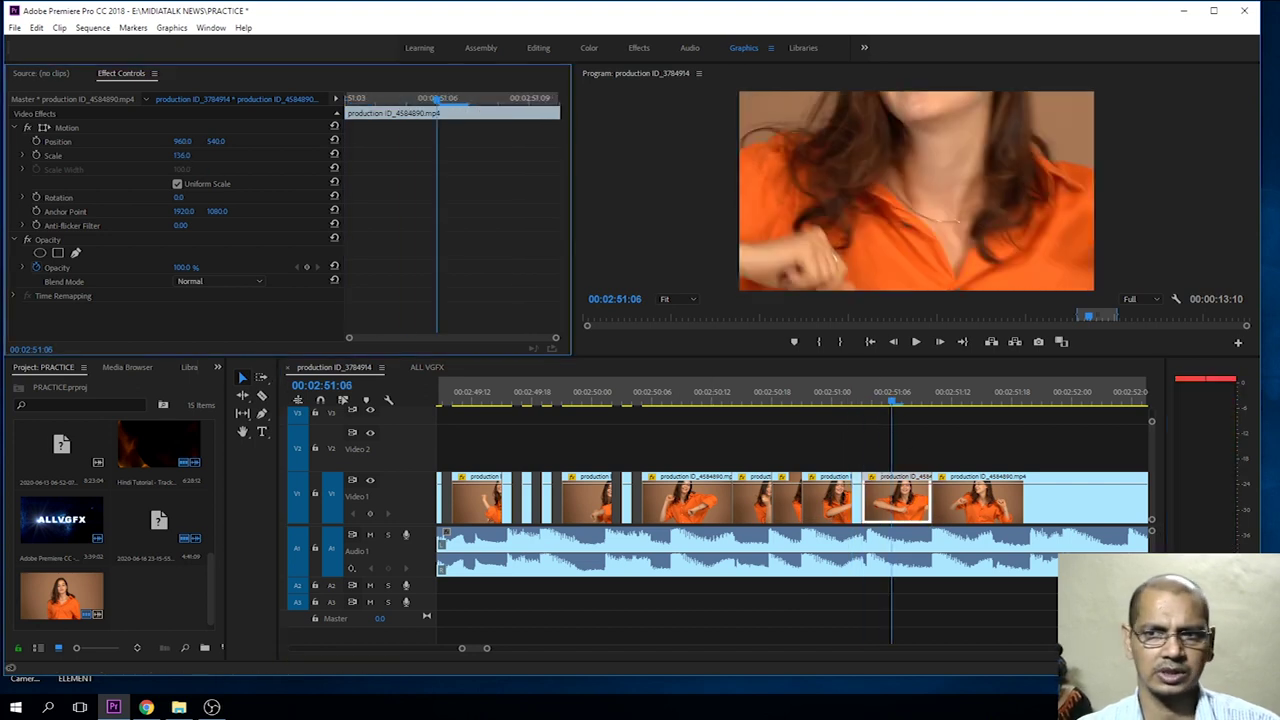
left_click(43, 129)
left_click_drag(916, 232, 922, 172)
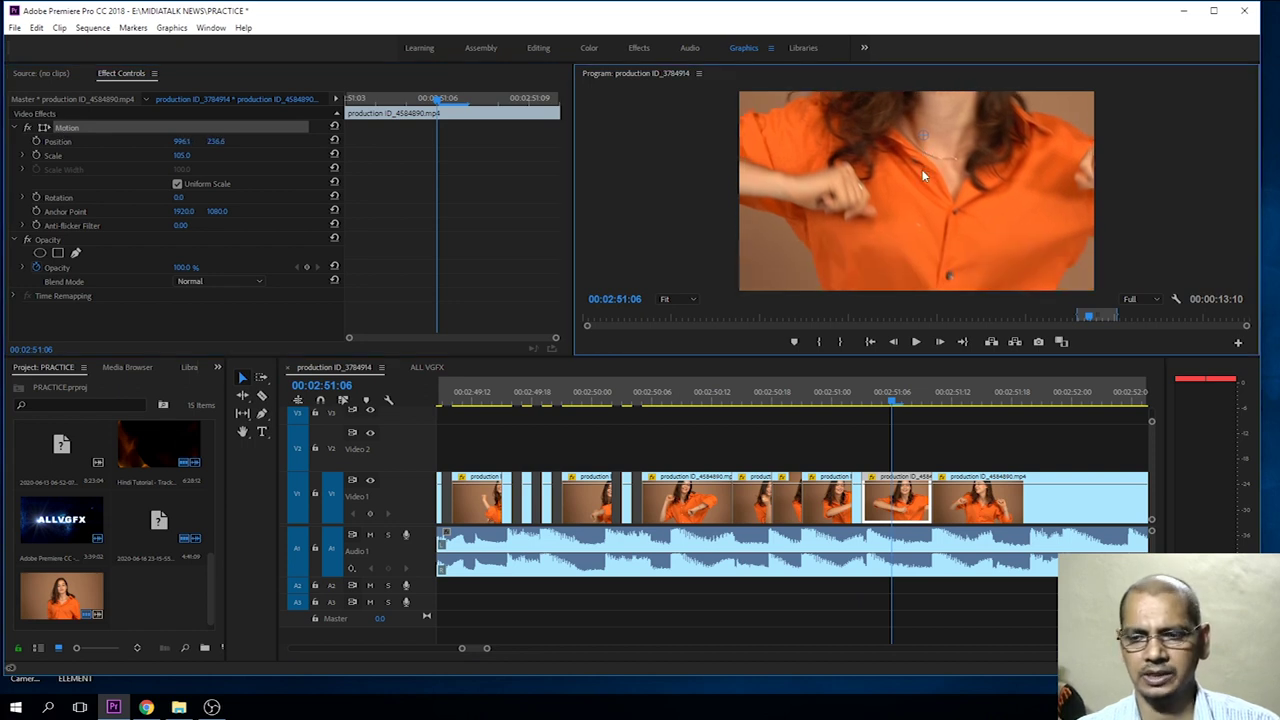
Razor a new cut in the clip at 00:02:51:16.
left_click_drag(928, 401, 996, 408)
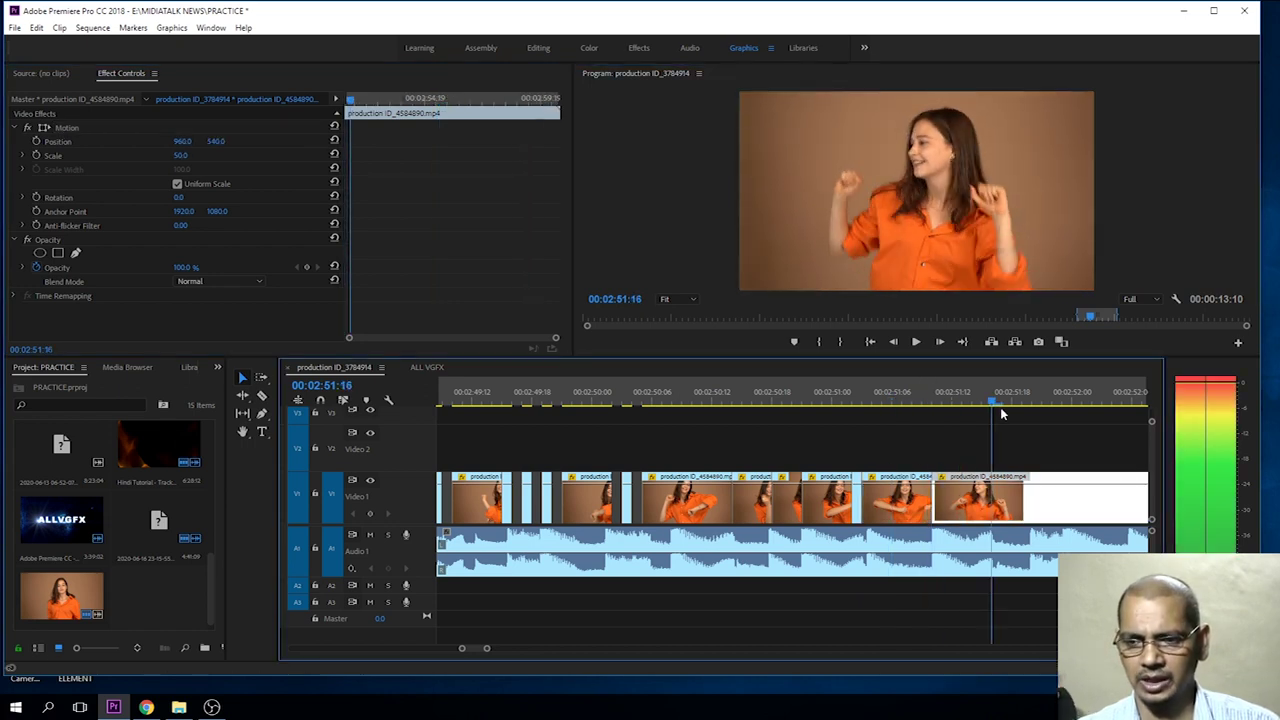
key("c")
left_click(995, 497)
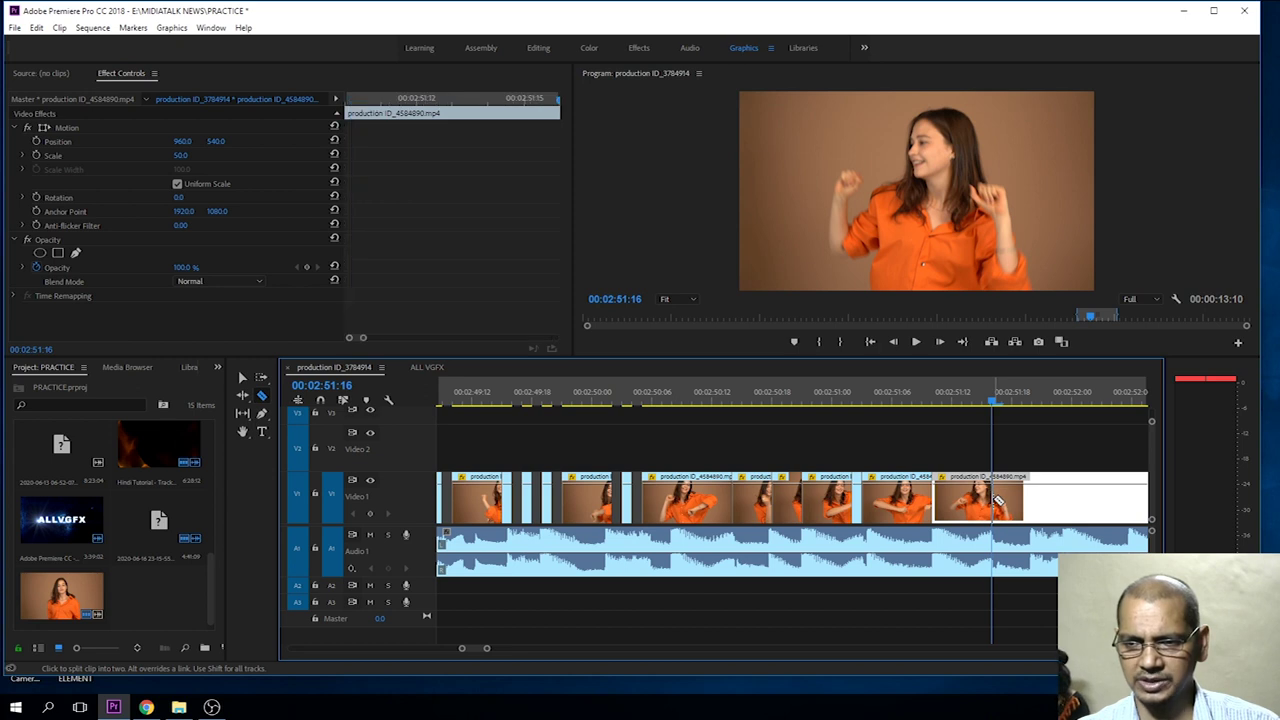
key("v")
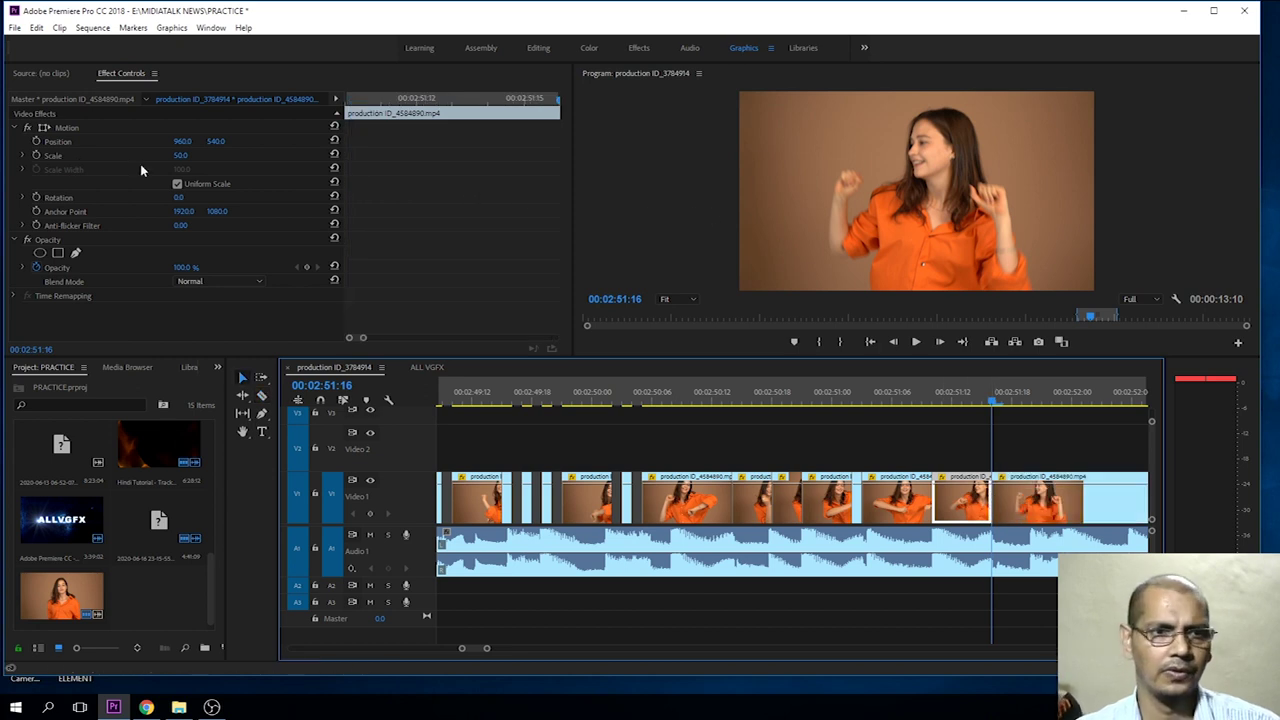
Scale the piece at 00:02:51:12 to 148 and reframe it on the dancer's face.
left_click(179, 156)
type("70")
key("Return")
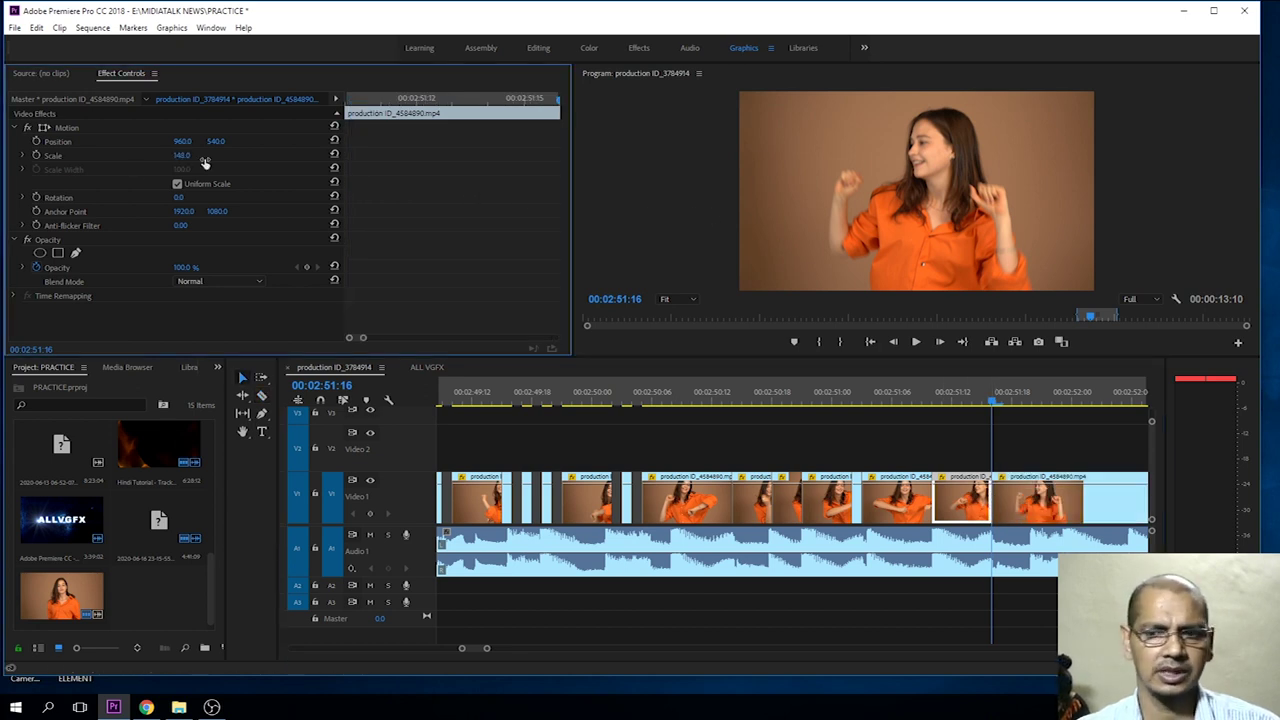
left_click(952, 395)
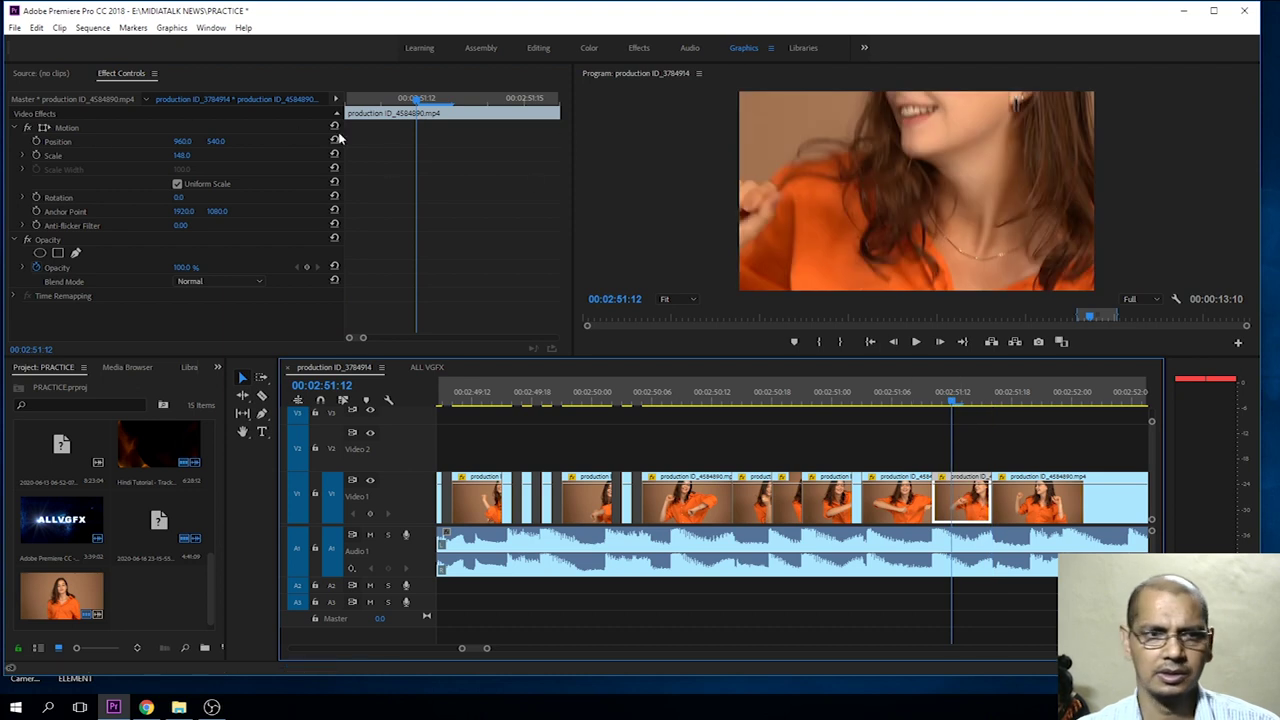
left_click(42, 129)
left_click_drag(903, 163, 864, 289)
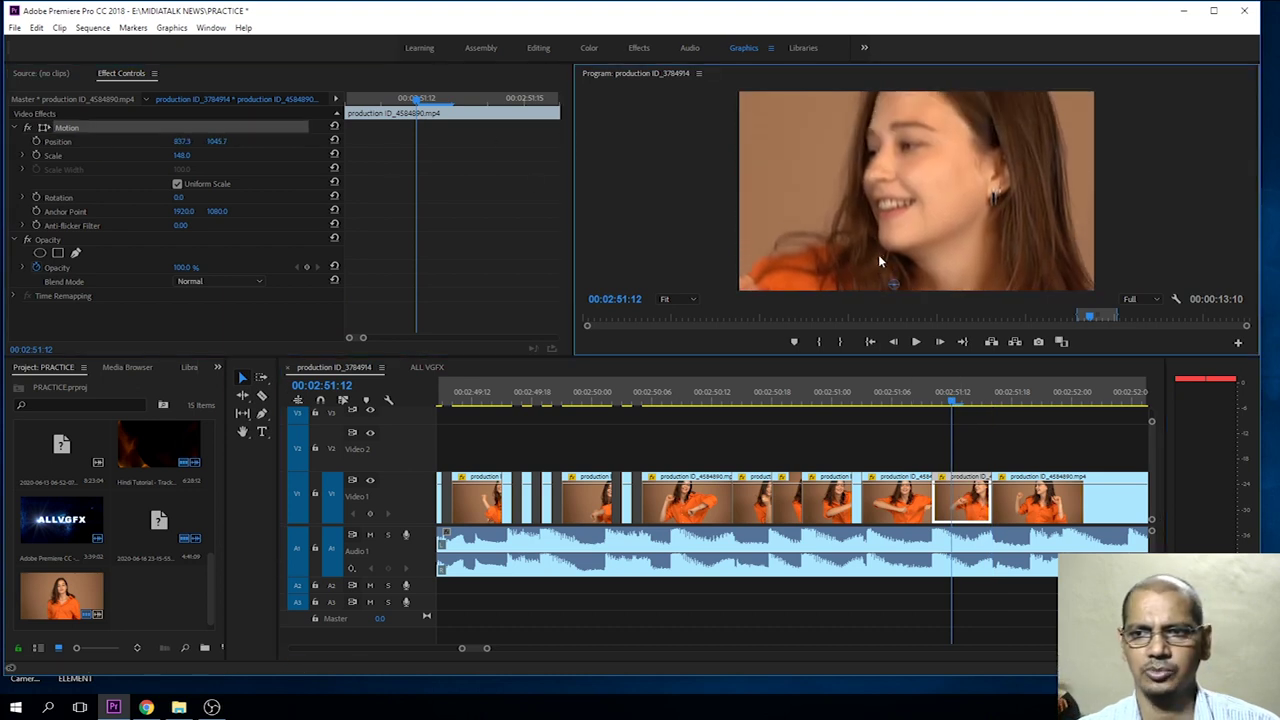
Razor four single-frame cuts into the clip starting at 02:51:20.
left_click(977, 422)
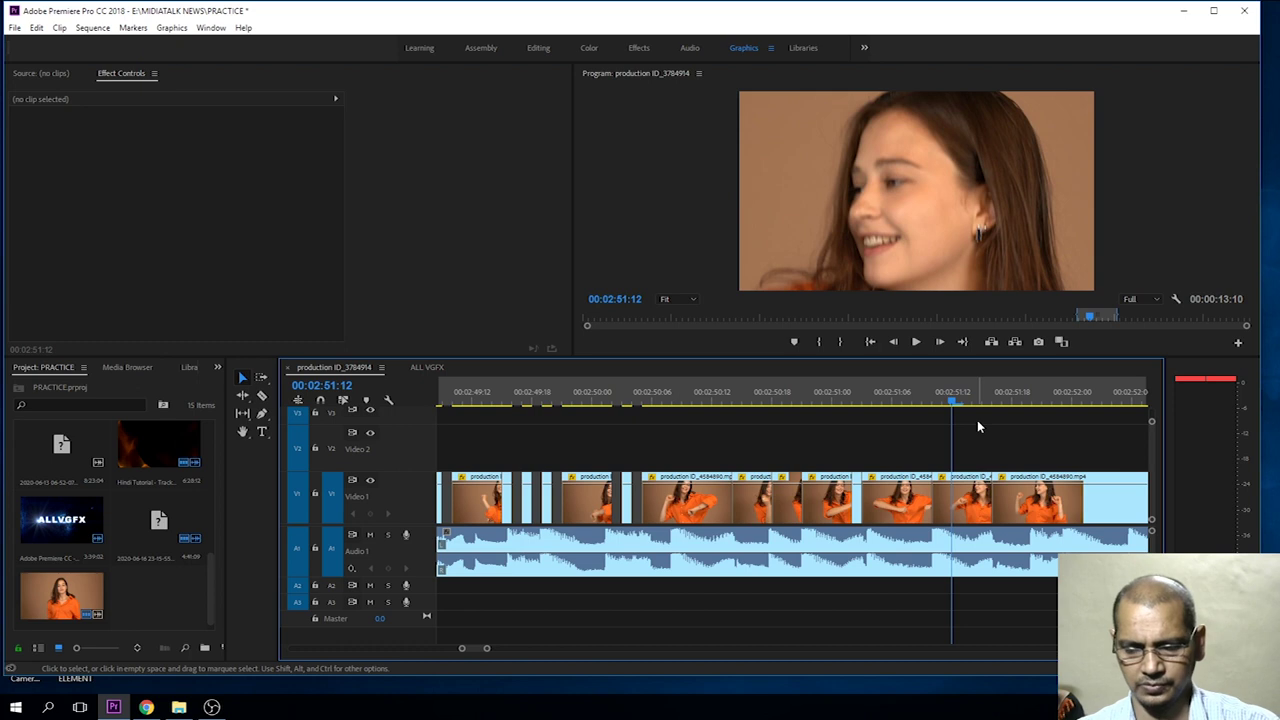
scroll(978, 430, "down", 3)
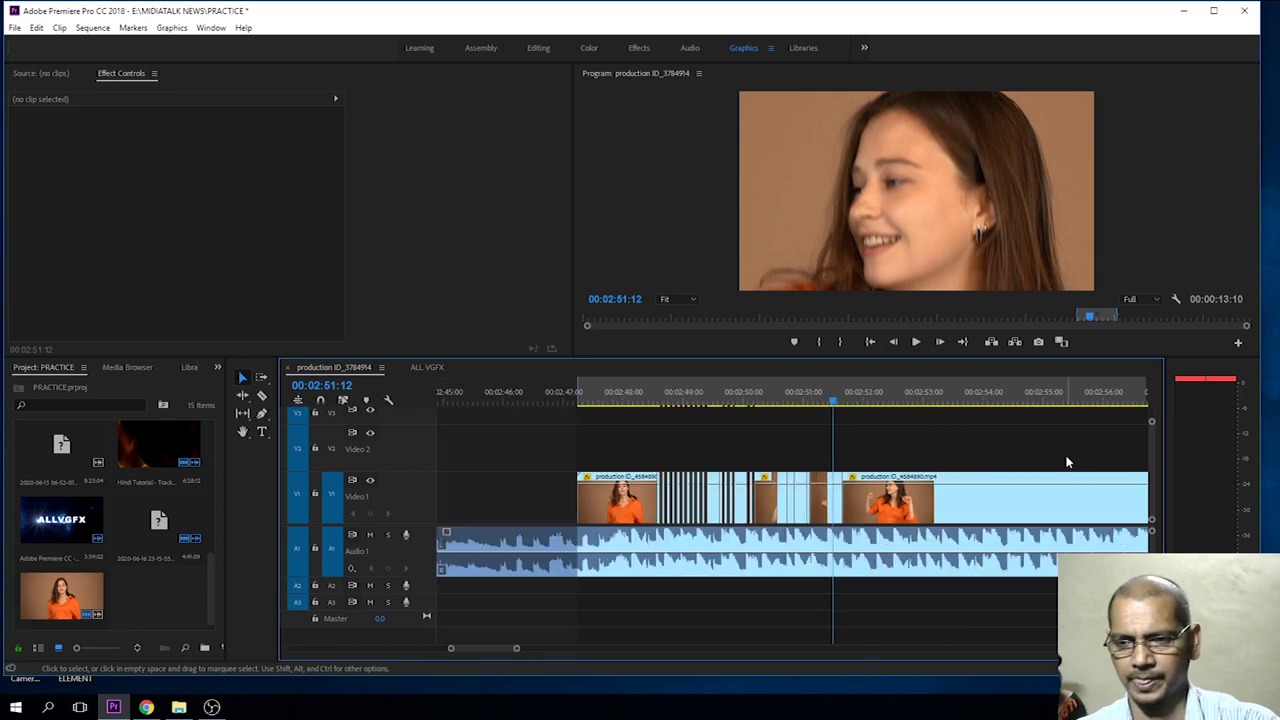
left_click(875, 401)
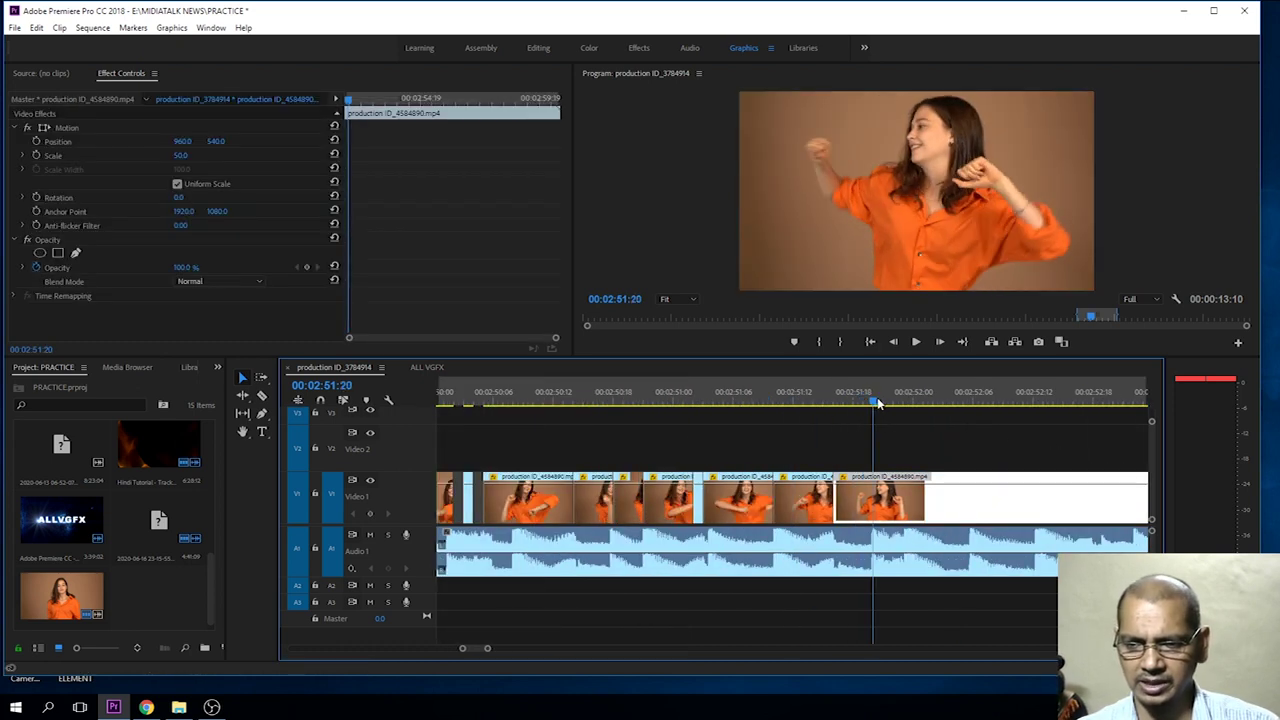
mouse_move(886, 402)
left_mouse_down()
mouse_move(857, 411)
mouse_move(878, 391)
mouse_move(873, 413)
left_mouse_up()
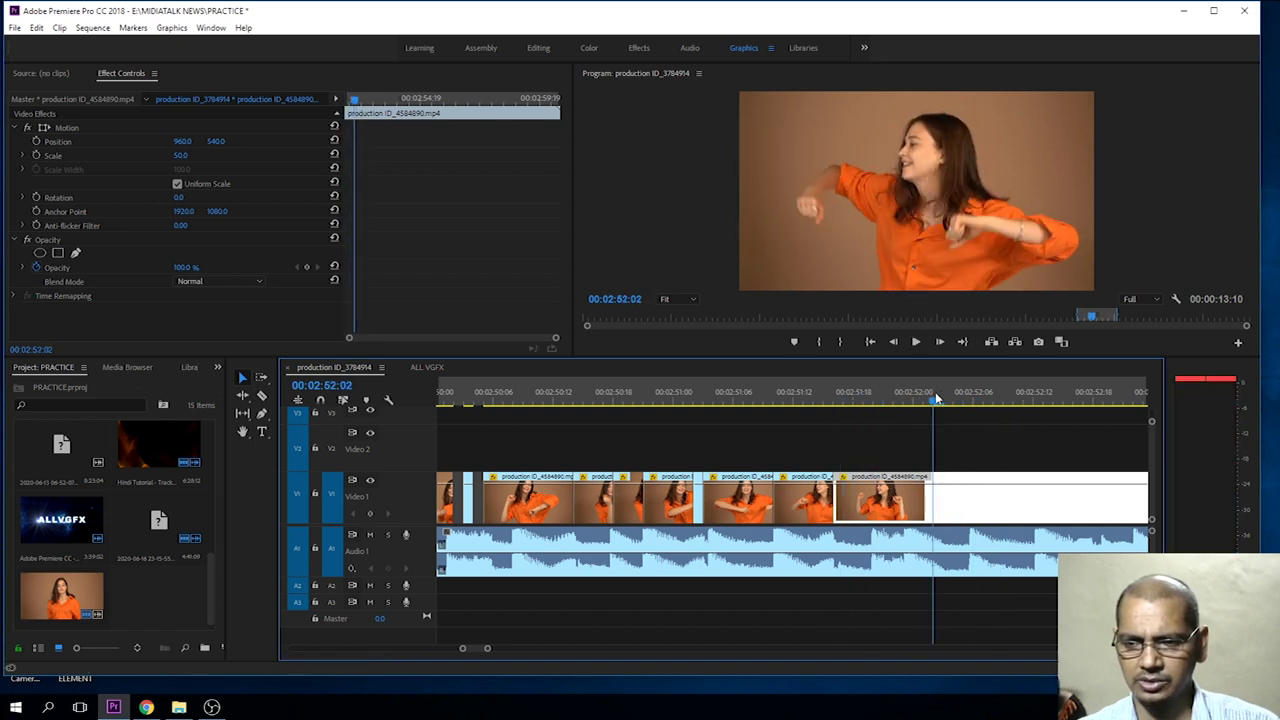
mouse_move(873, 413)
left_mouse_down()
mouse_move(1022, 402)
mouse_move(879, 434)
left_mouse_up()
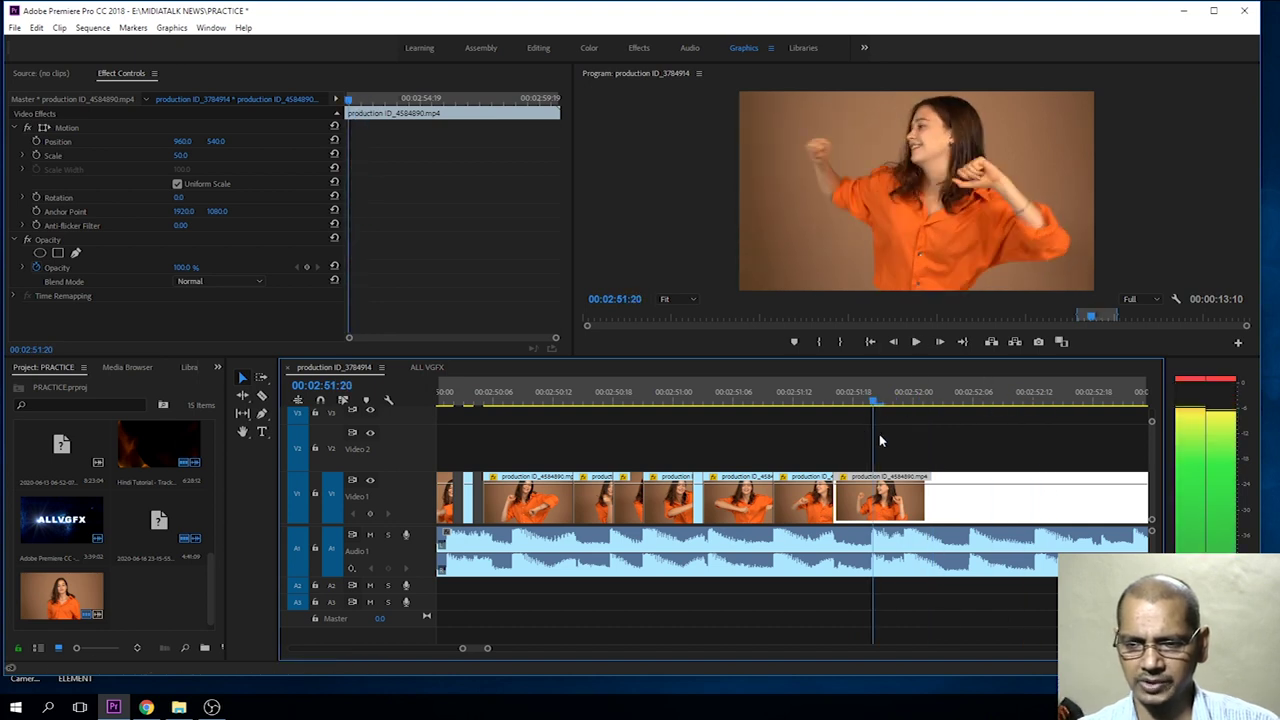
key("c")
left_click(876, 508)
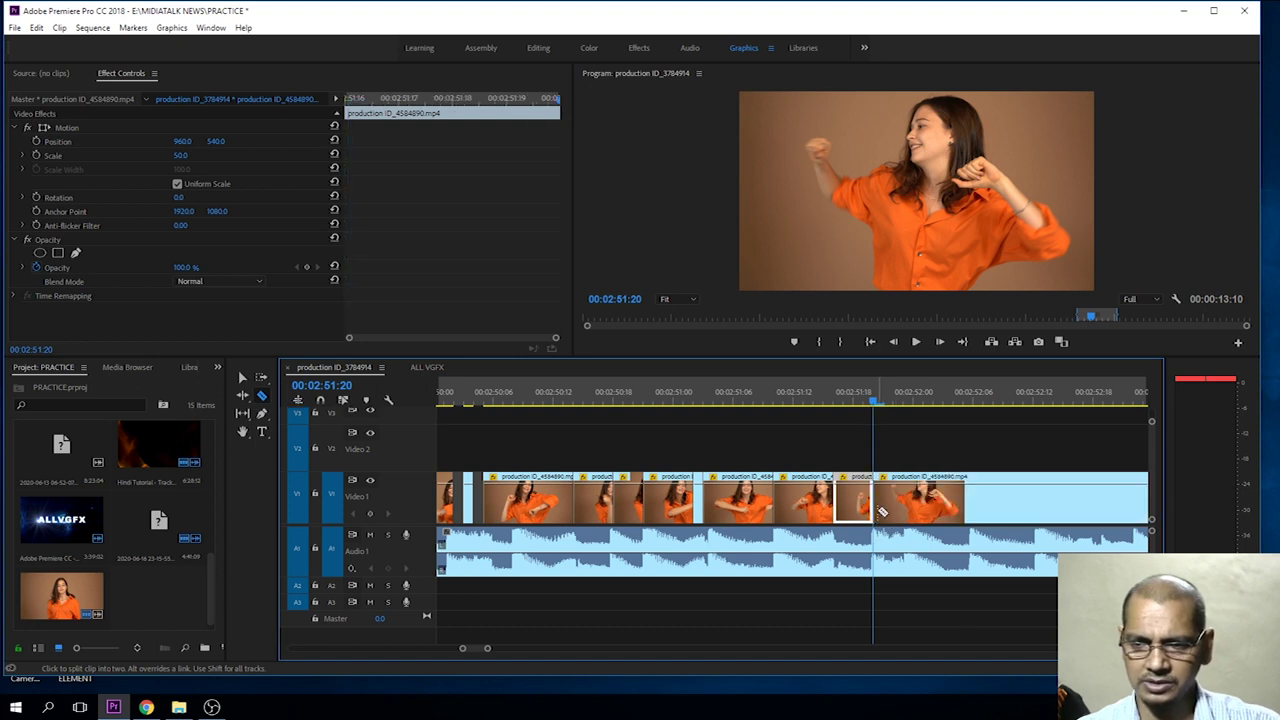
left_click(912, 514)
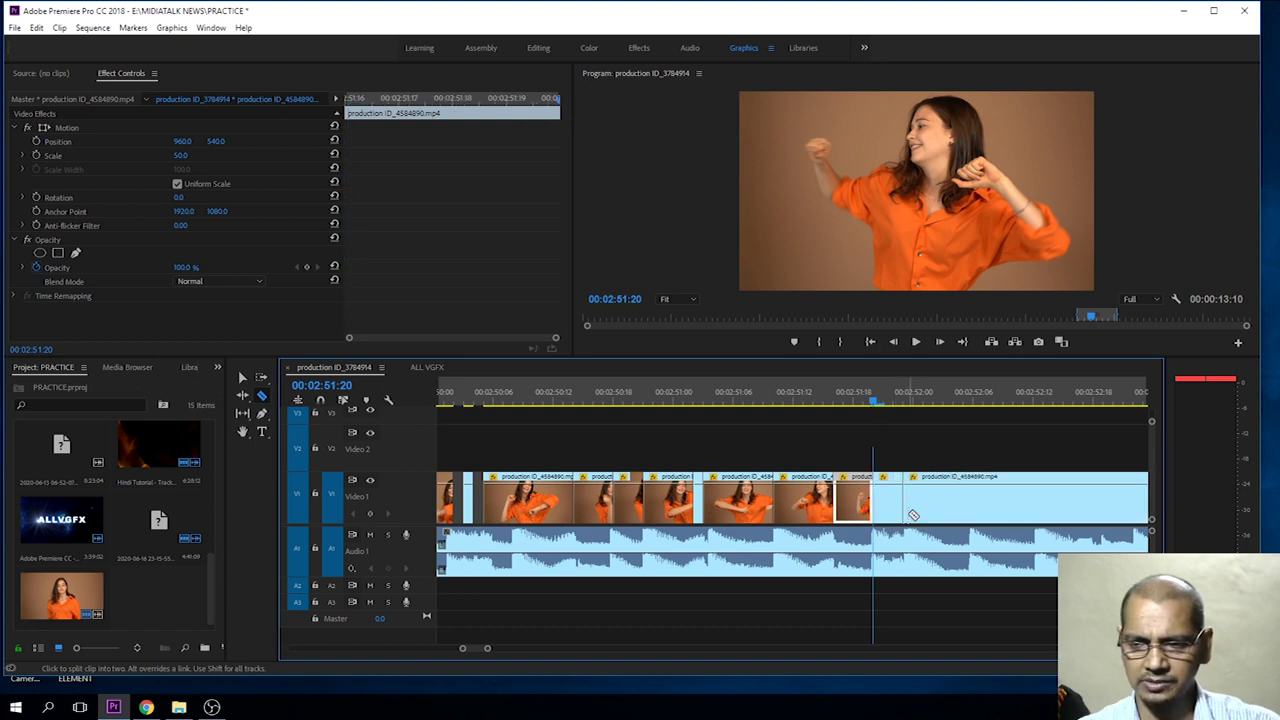
left_click(978, 515)
left_click(1041, 518)
key("v")
Scale the piece at 02:51:22 to 148 and reframe it on the dancer.
key("Right")
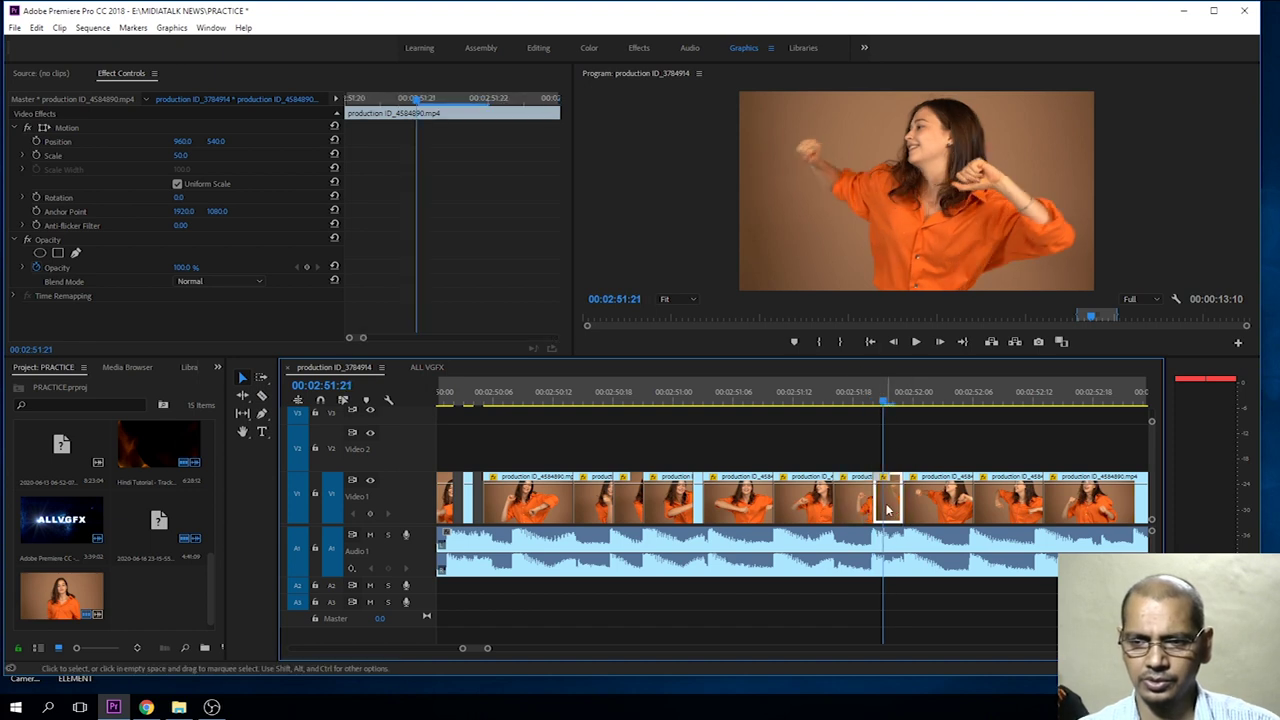
key("Right")
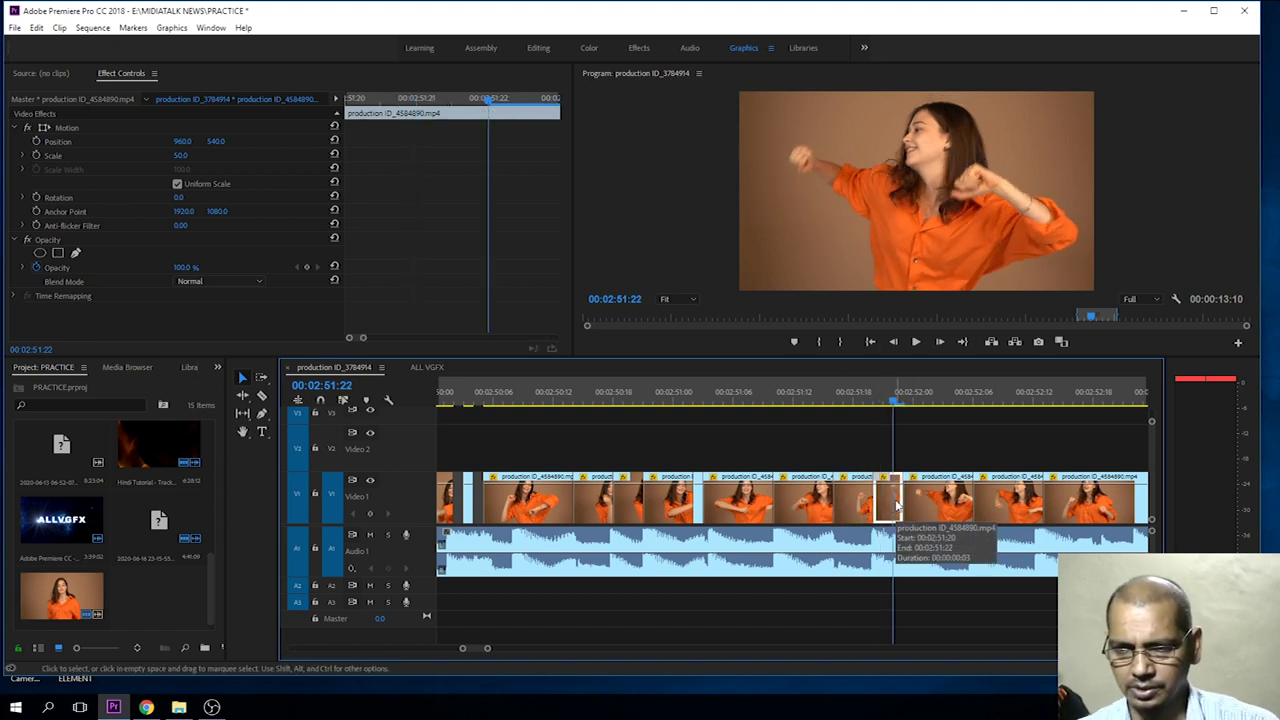
left_click_drag(181, 155, 280, 155)
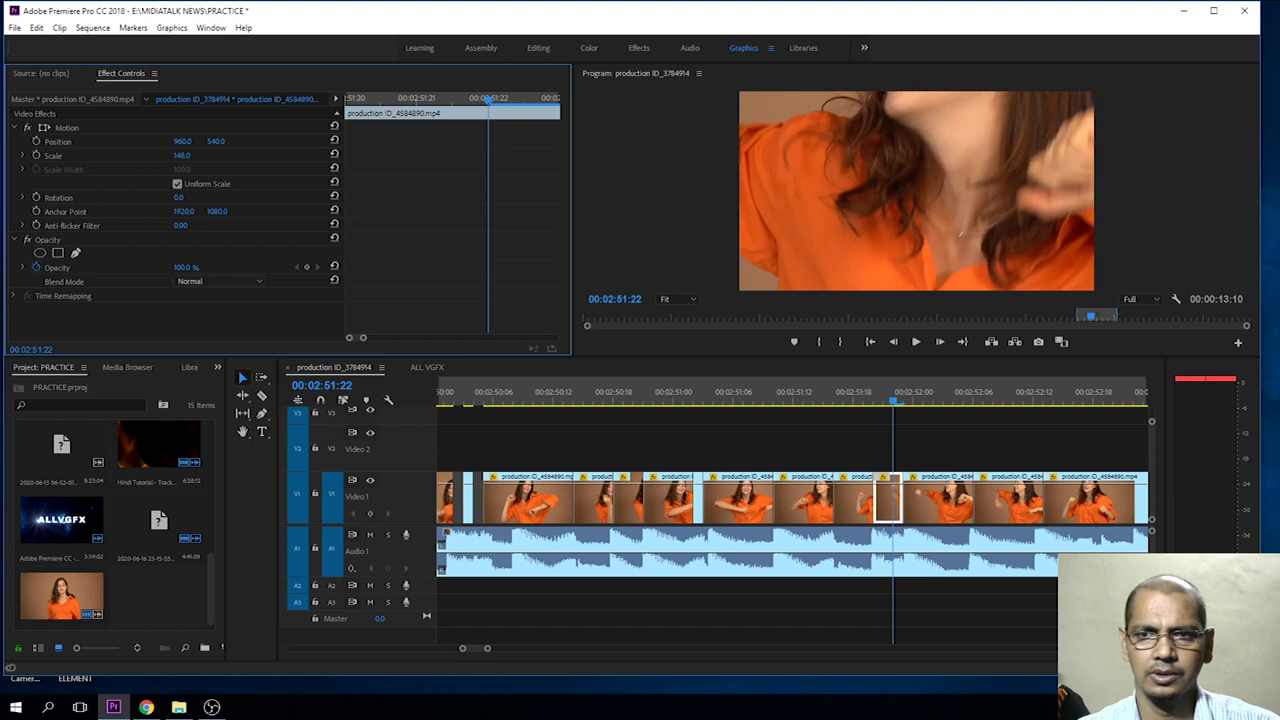
left_click(66, 128)
left_click_drag(866, 178, 822, 334)
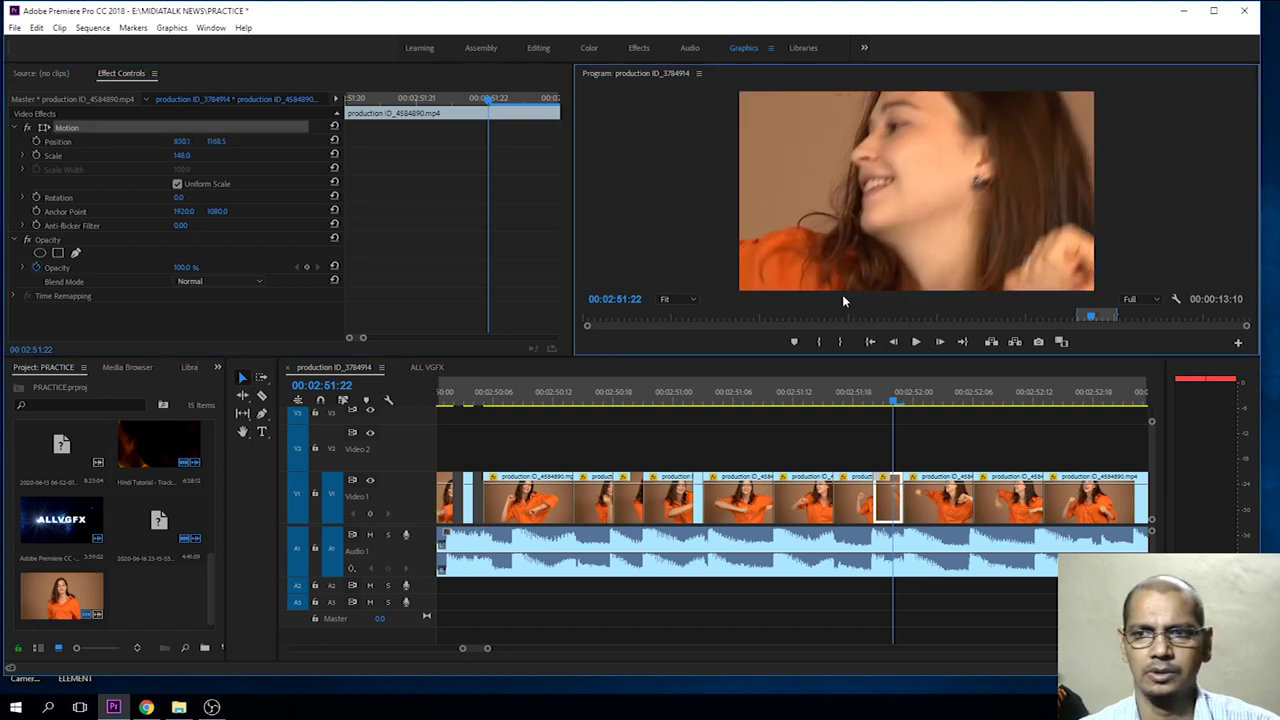
Select the piece at 02:52:10, undoing a horizontal position change to keep it at 115 centred.
left_click(924, 402)
left_click(937, 502)
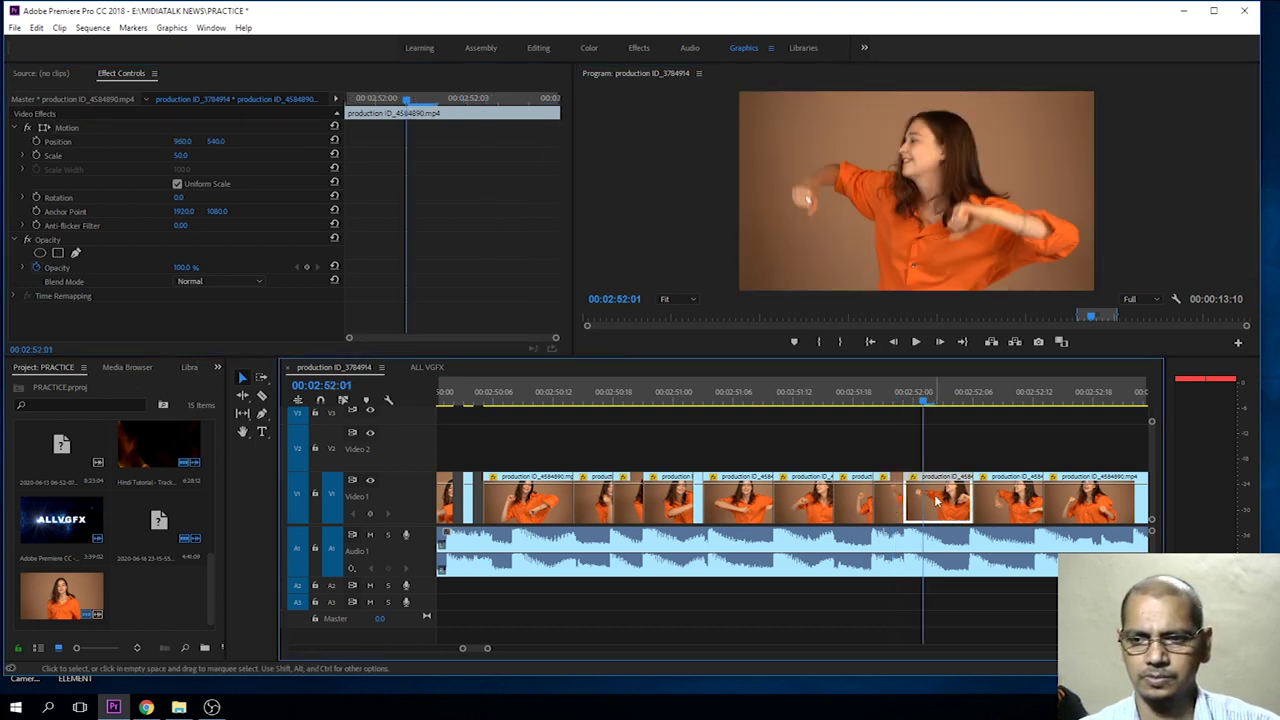
left_click(1013, 397)
left_click(1008, 500)
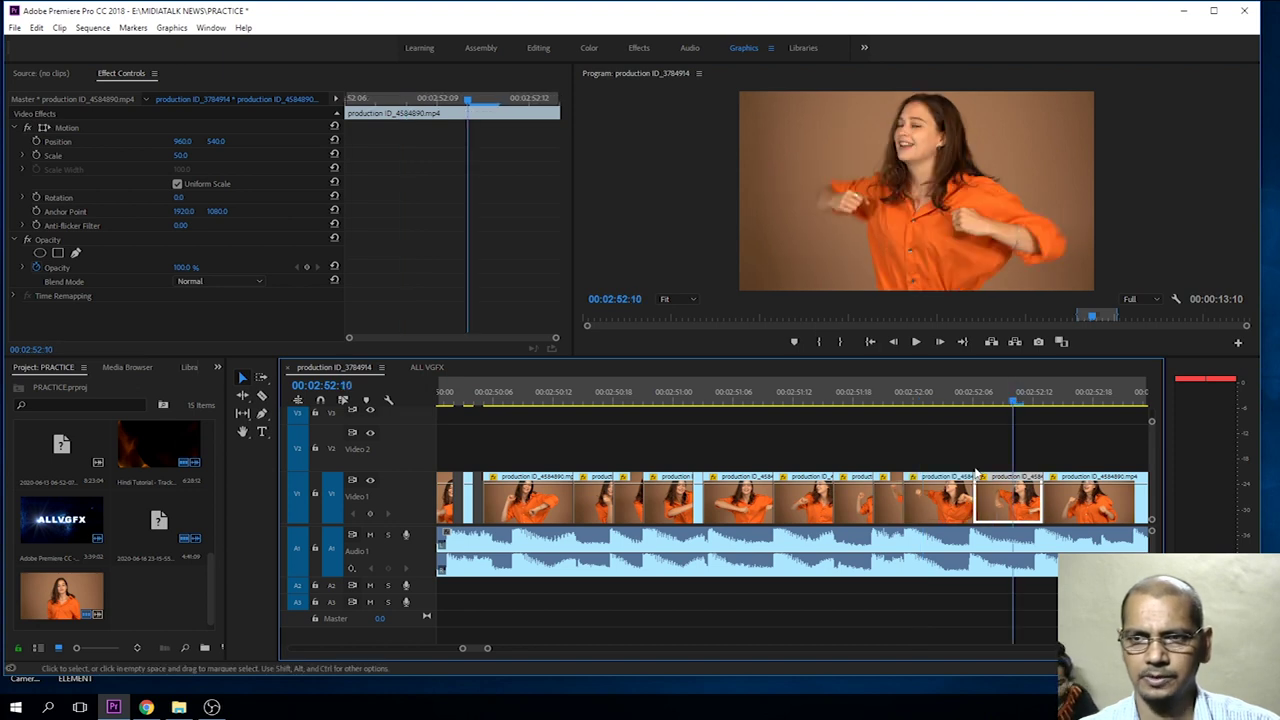
mouse_move(183, 143)
left_mouse_down()
mouse_move(240, 143)
mouse_move(215, 155)
left_mouse_up()
key("ctrl+z")
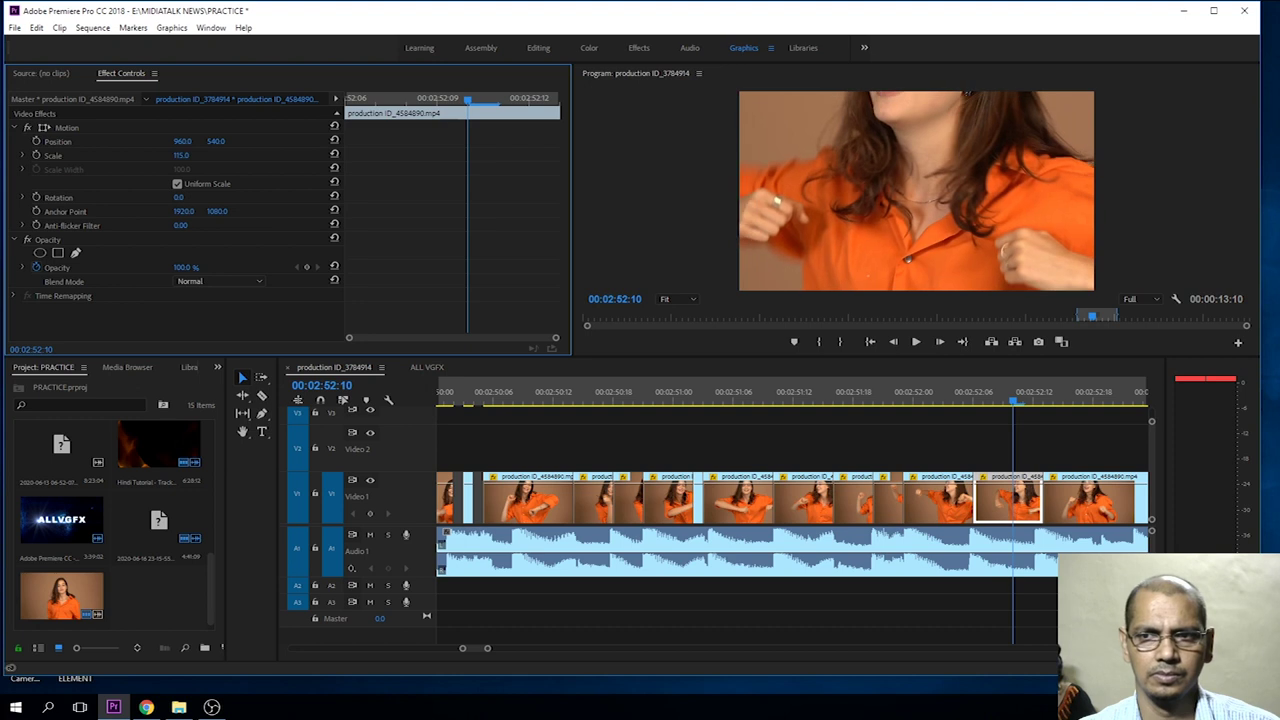
Scale the piece at 02:51:18 to 103 and reframe it on the dancer's face.
left_click(934, 397)
left_click(874, 403)
mouse_move(874, 403)
left_mouse_down()
mouse_move(913, 410)
mouse_move(885, 436)
left_mouse_up()
key("Left")
key("Left")
key("Left")
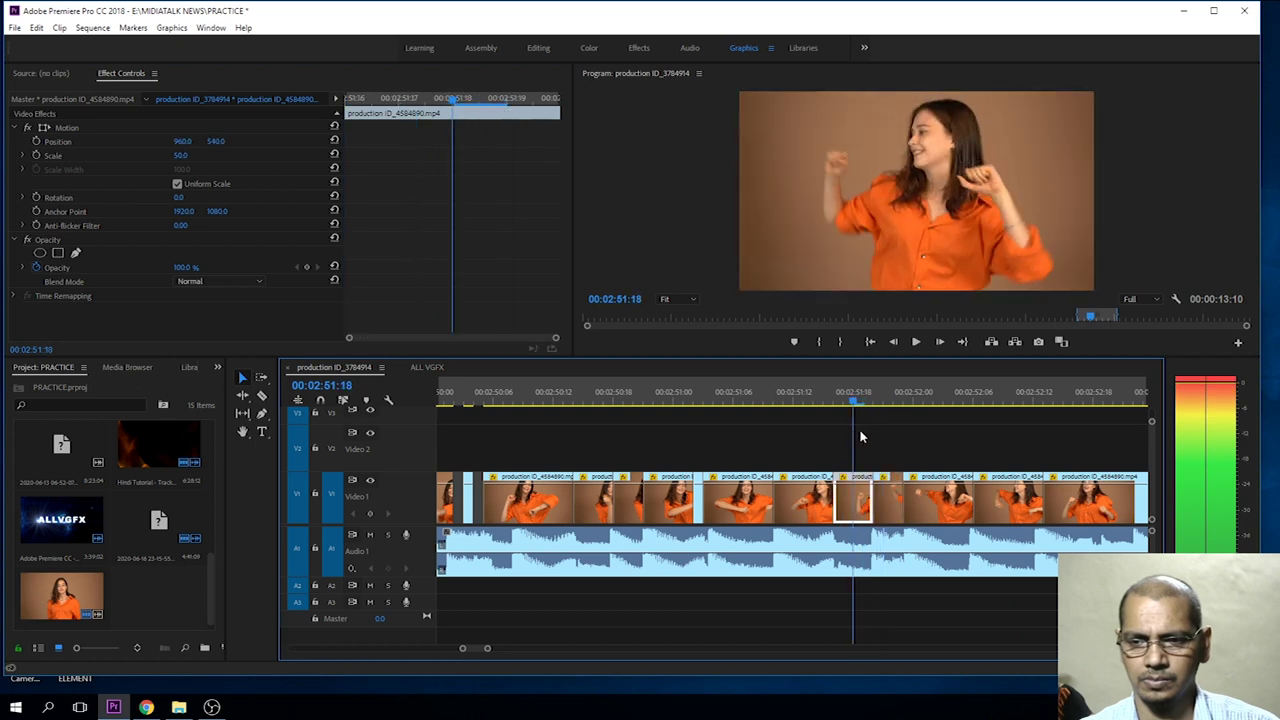
mouse_move(181, 155)
left_mouse_down()
mouse_move(267, 155)
mouse_move(234, 155)
left_mouse_up()
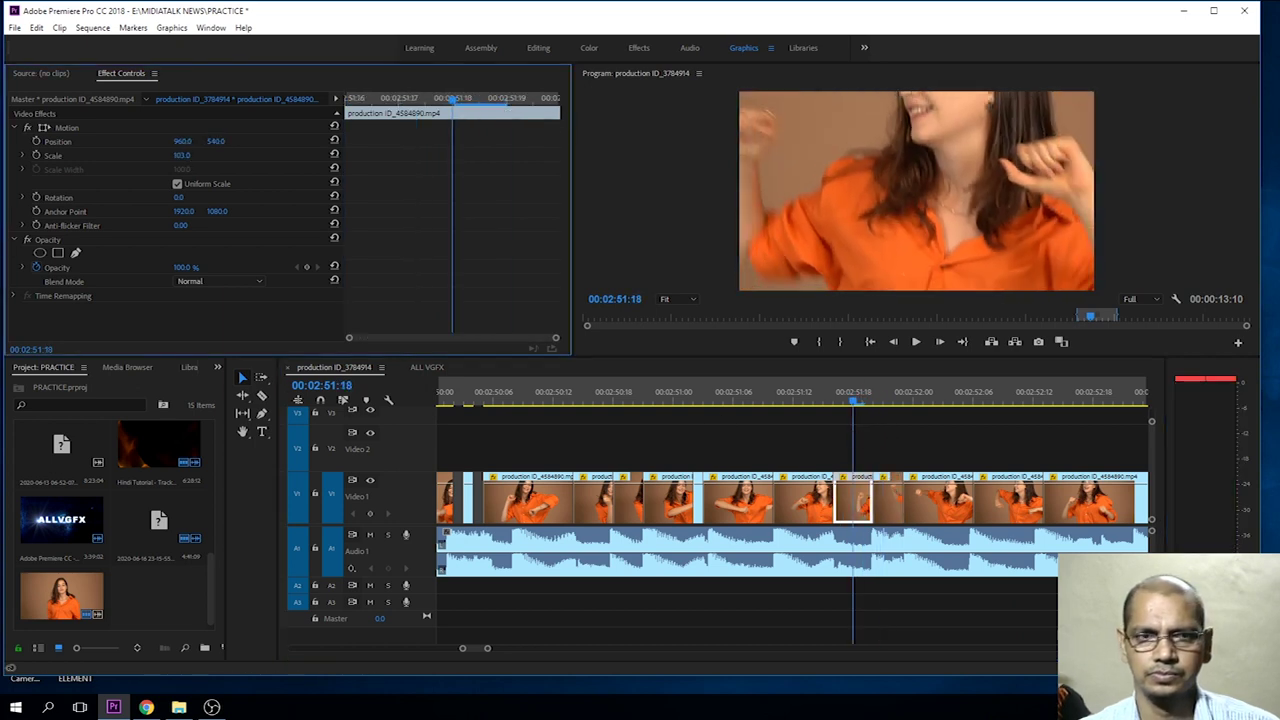
left_click(43, 129)
left_click_drag(939, 180, 895, 276)
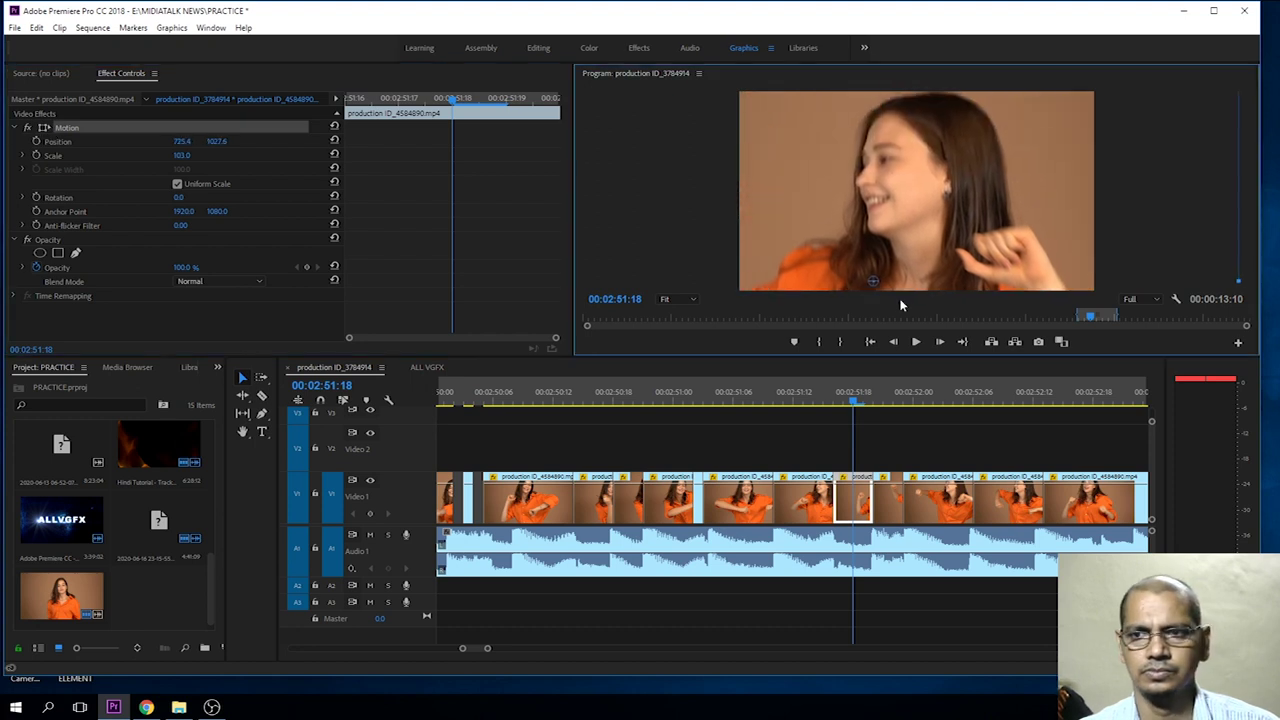
left_click_drag(980, 410, 1100, 433)
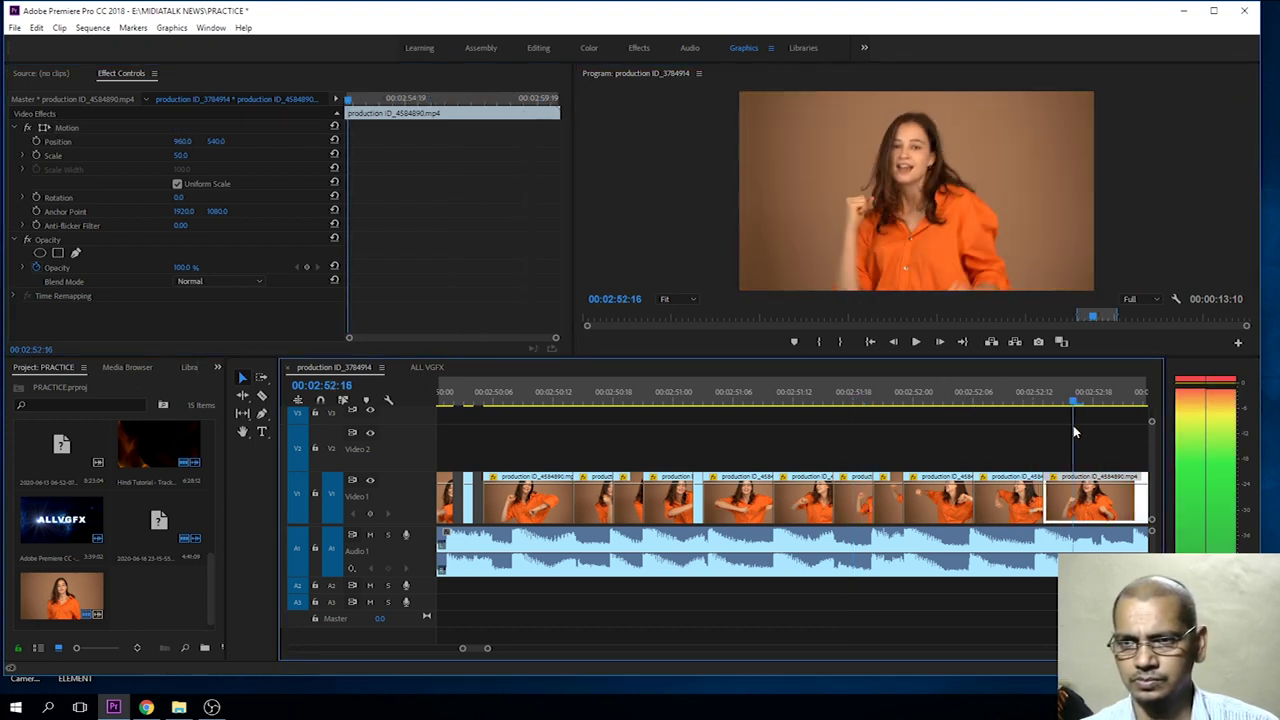
Cut the clip into one-frame pieces frame by frame starting at 02:52:23.
key("h")
left_click_drag(1023, 546, 628, 533)
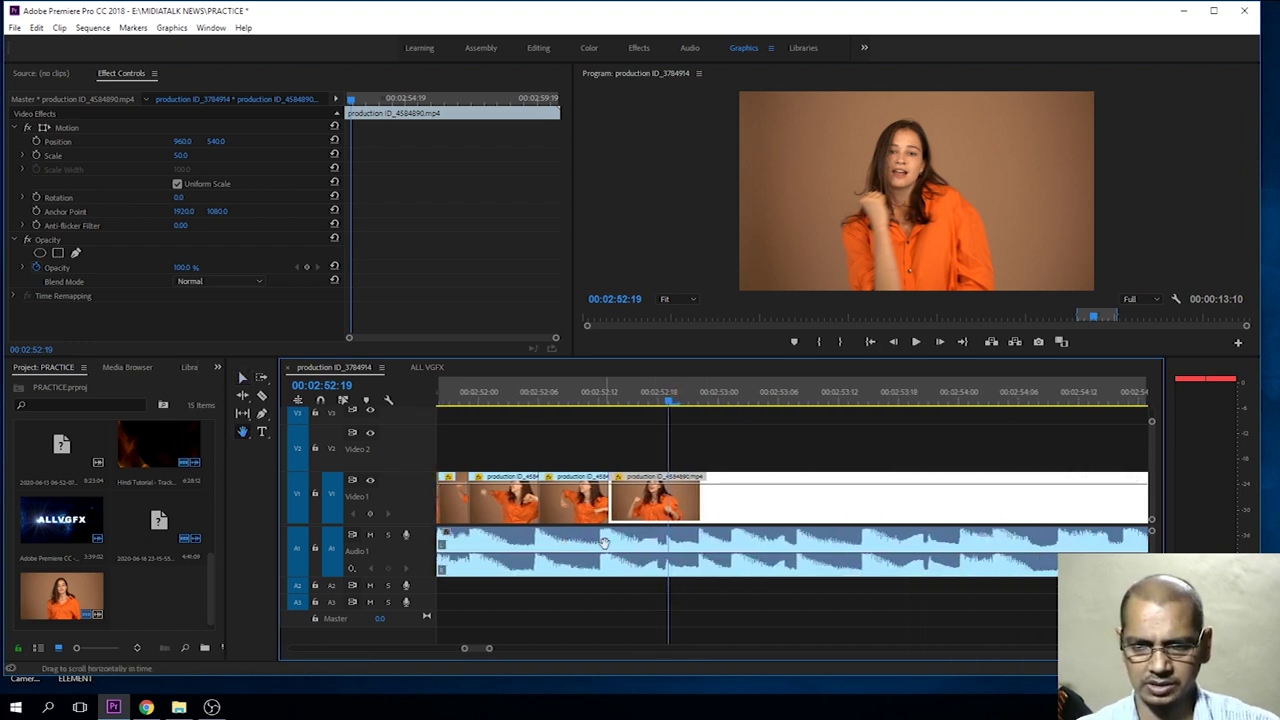
key("c")
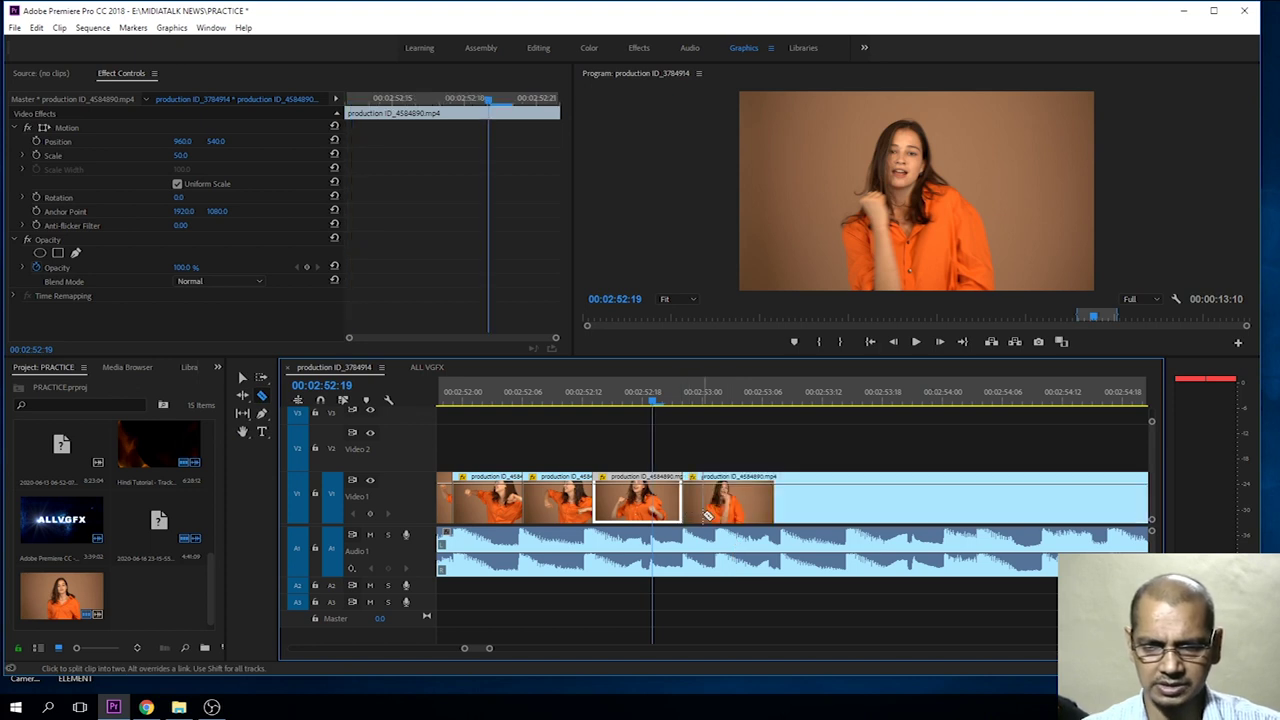
key("space")
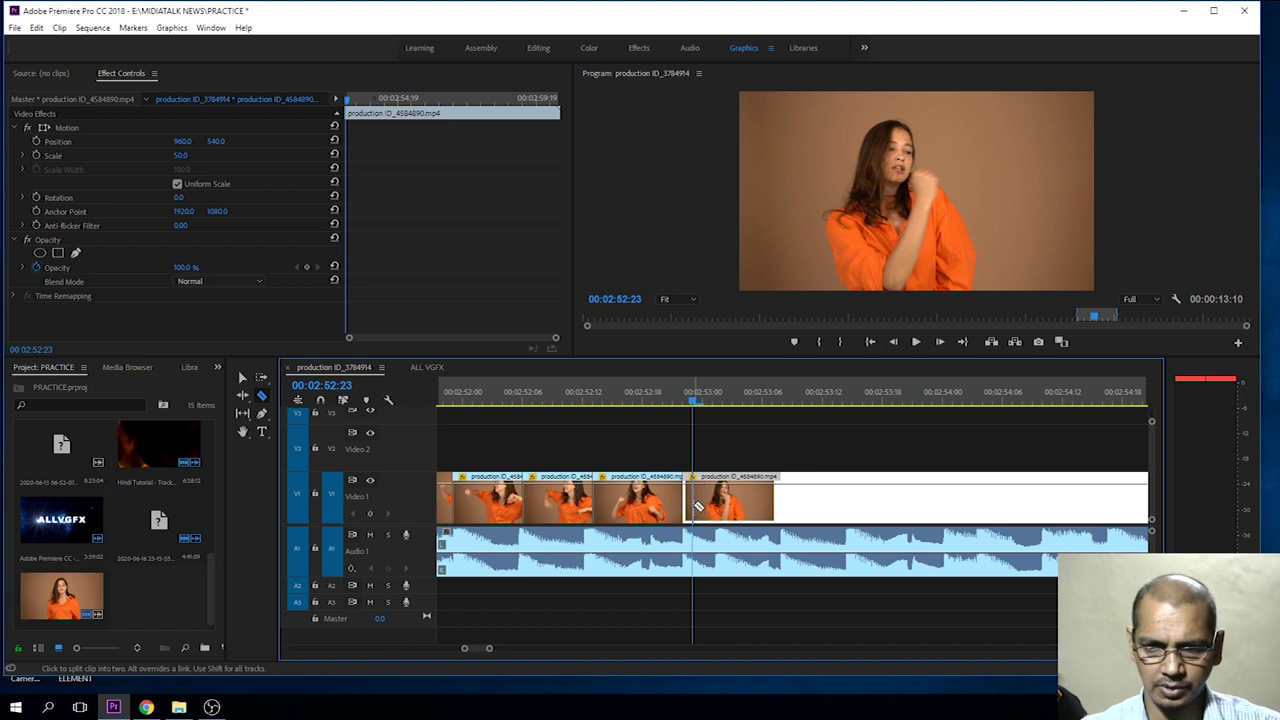
left_click(698, 506)
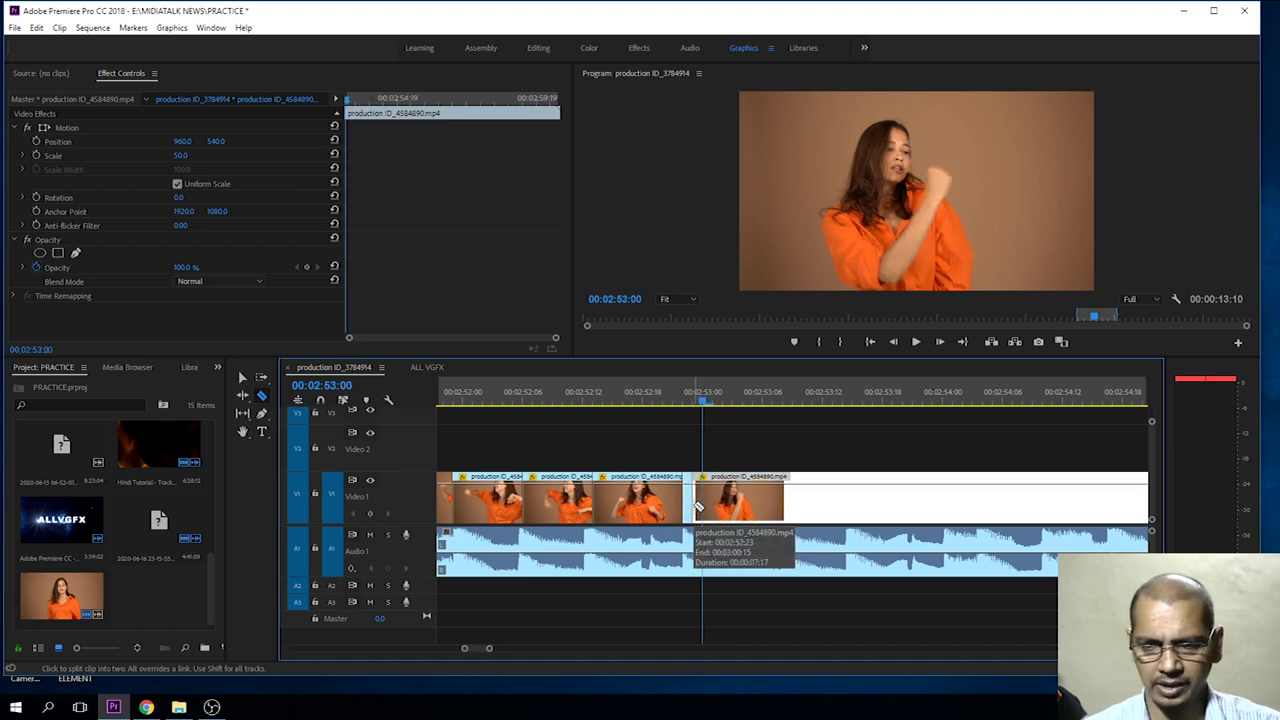
left_click(705, 505)
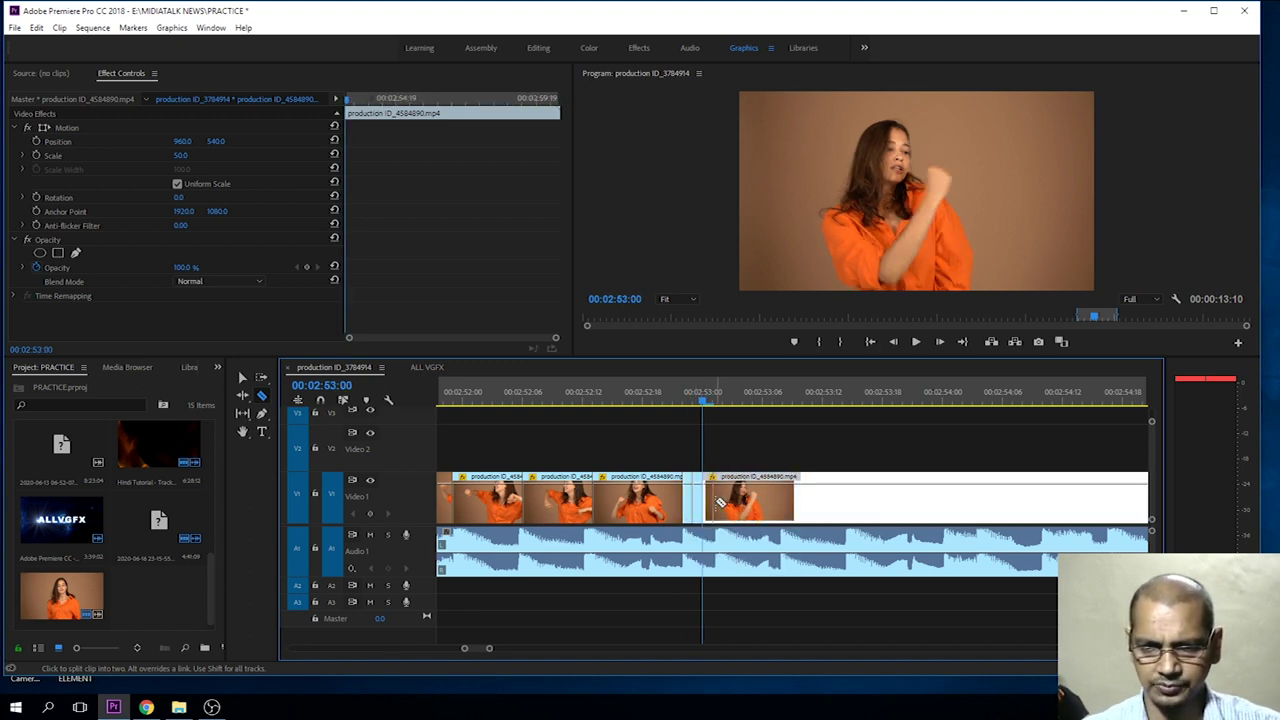
left_click(714, 503)
left_click(722, 503)
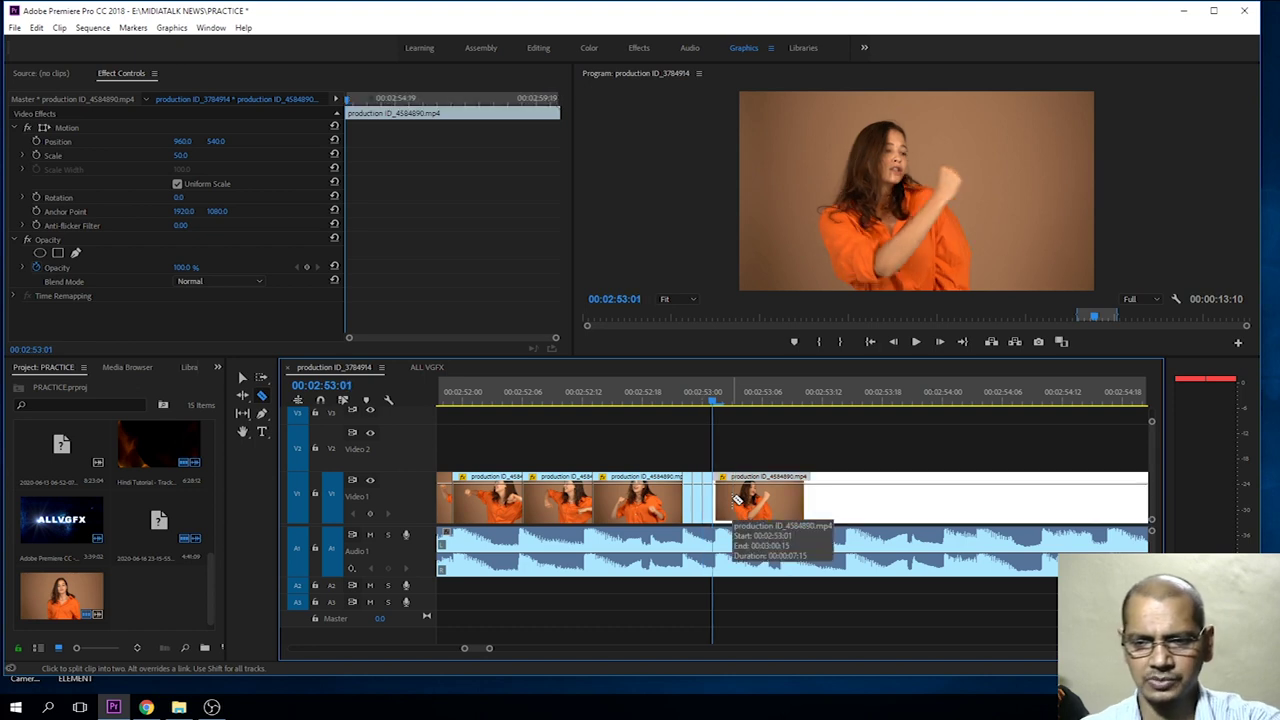
left_click(727, 503)
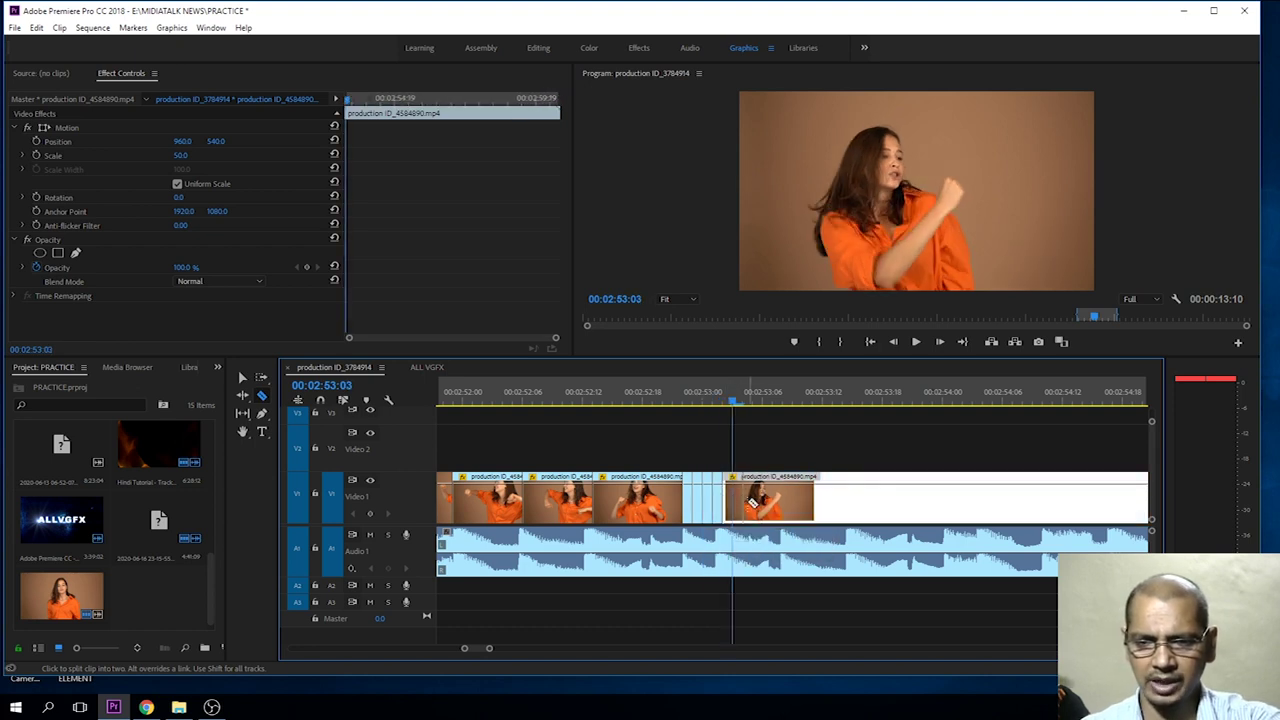
left_click(734, 503)
left_click(751, 503)
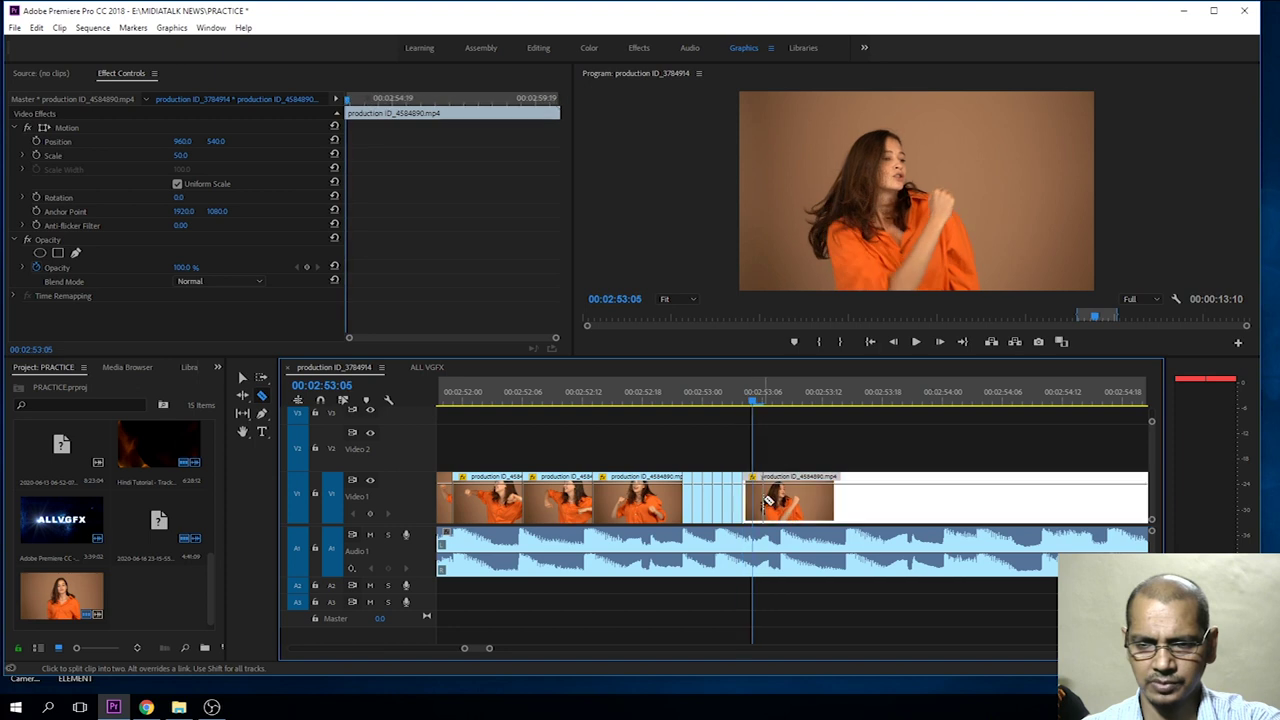
left_click(762, 503)
left_click(769, 501)
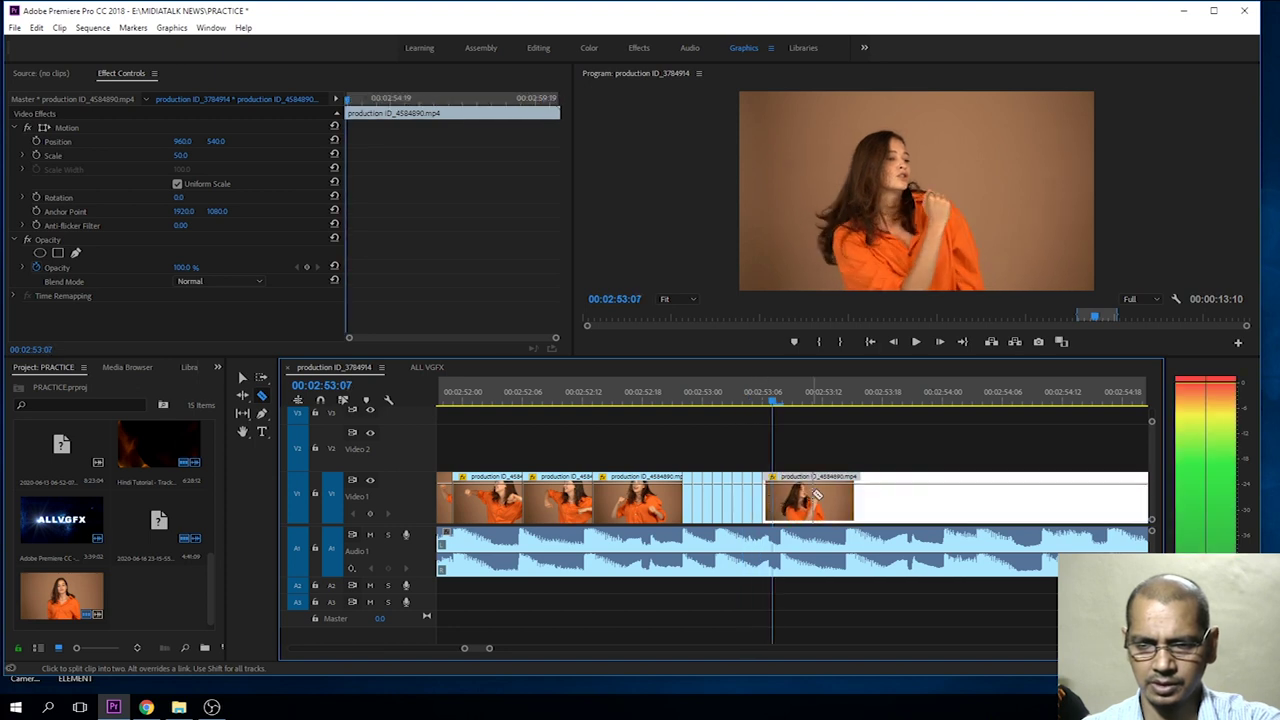
left_click(777, 503)
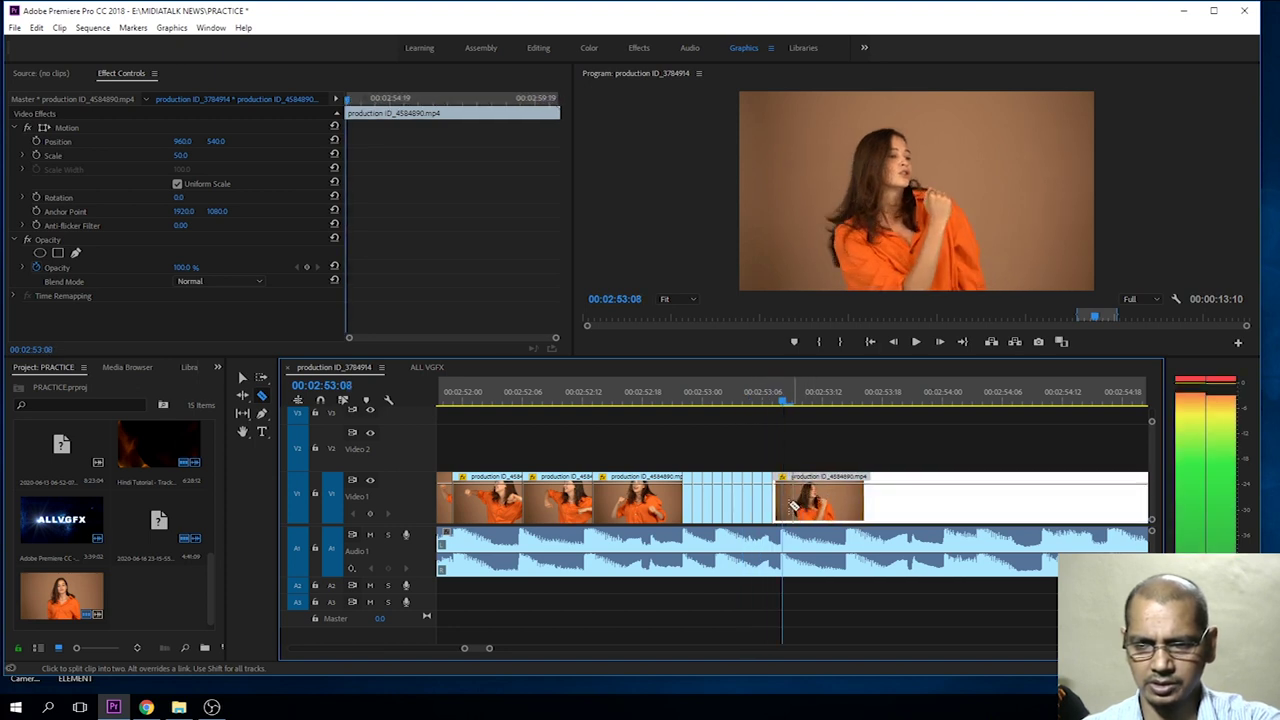
left_click(785, 505)
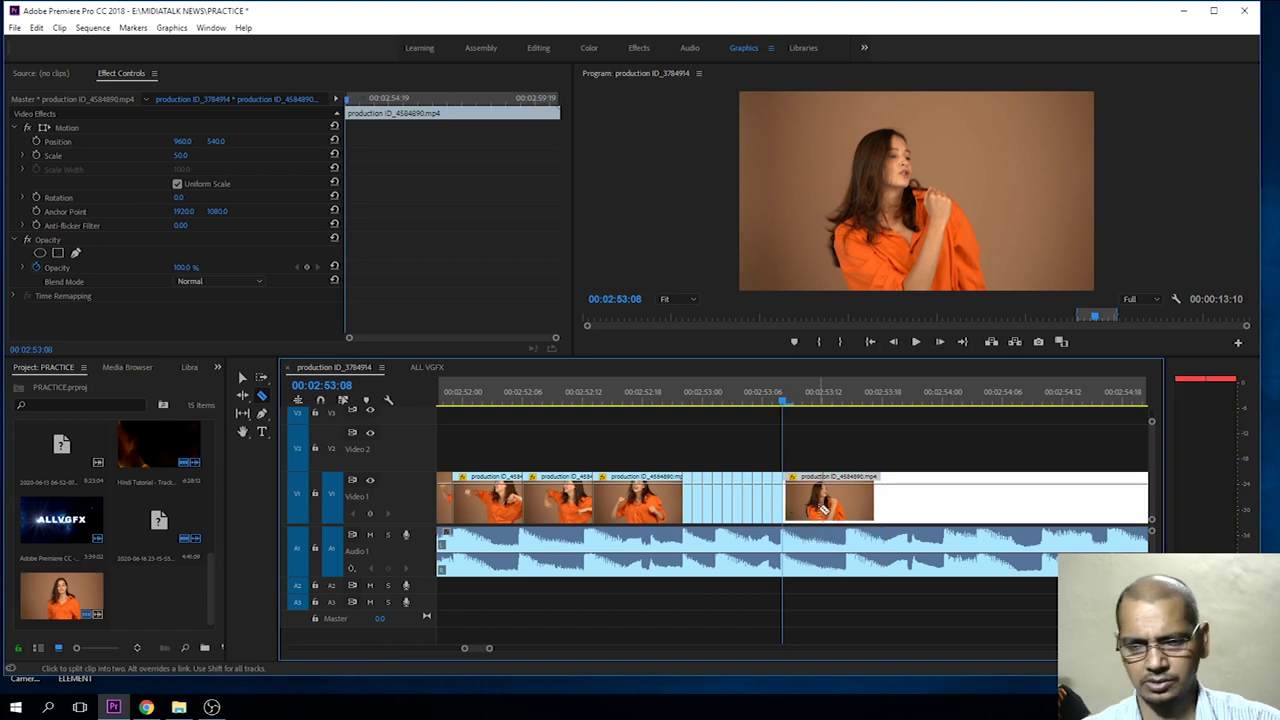
Zoom the timeline in and cut six more single-frame pieces up to about 00:02:53:14.
key("equal")
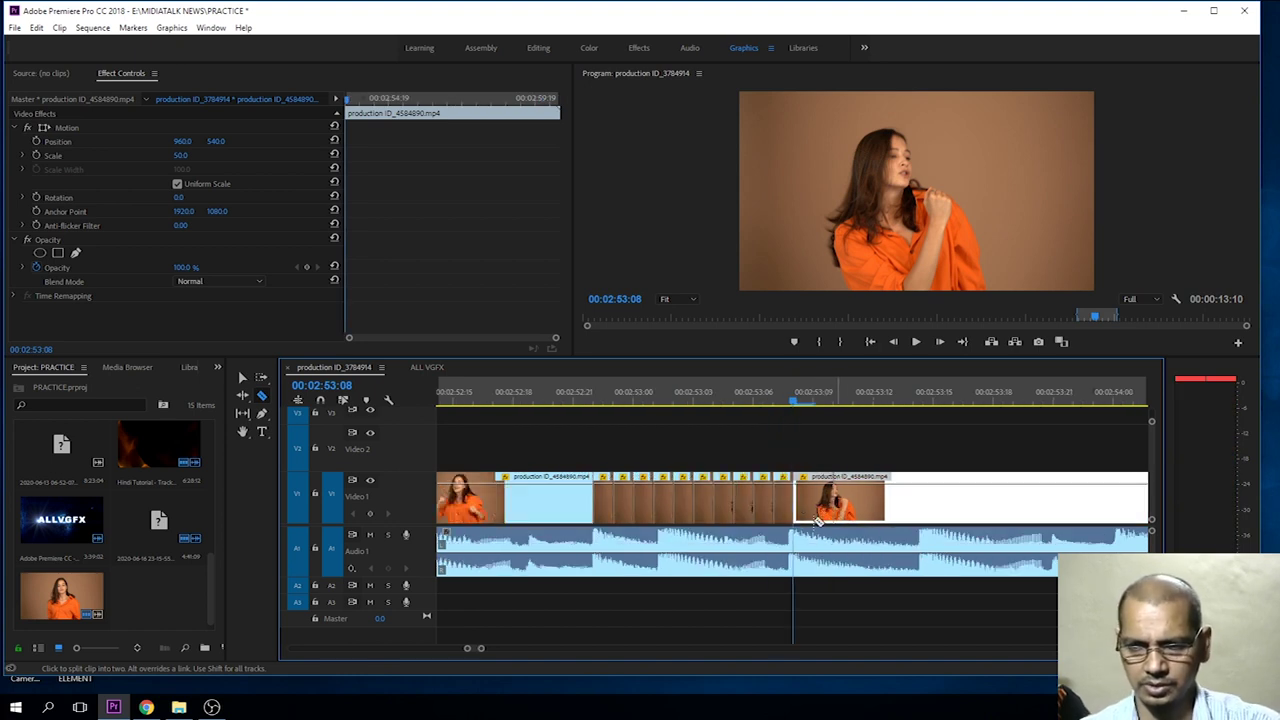
left_click(815, 512)
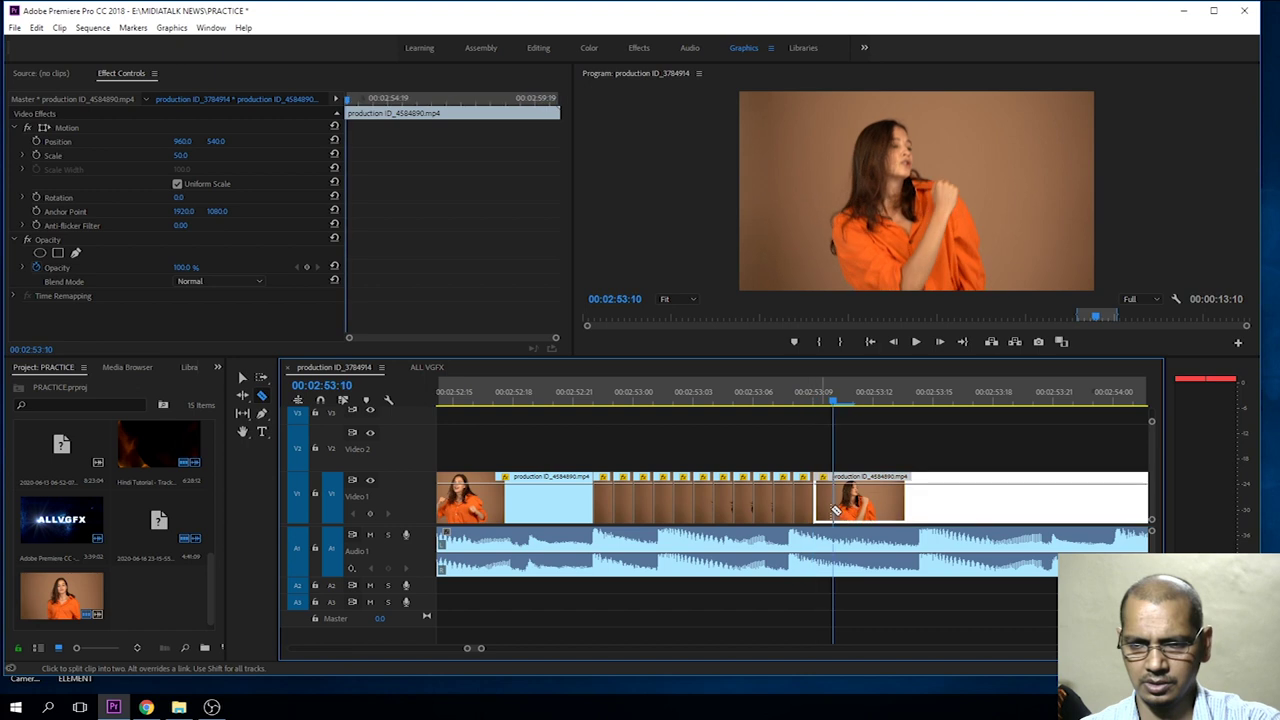
left_click(837, 510)
left_click(856, 507)
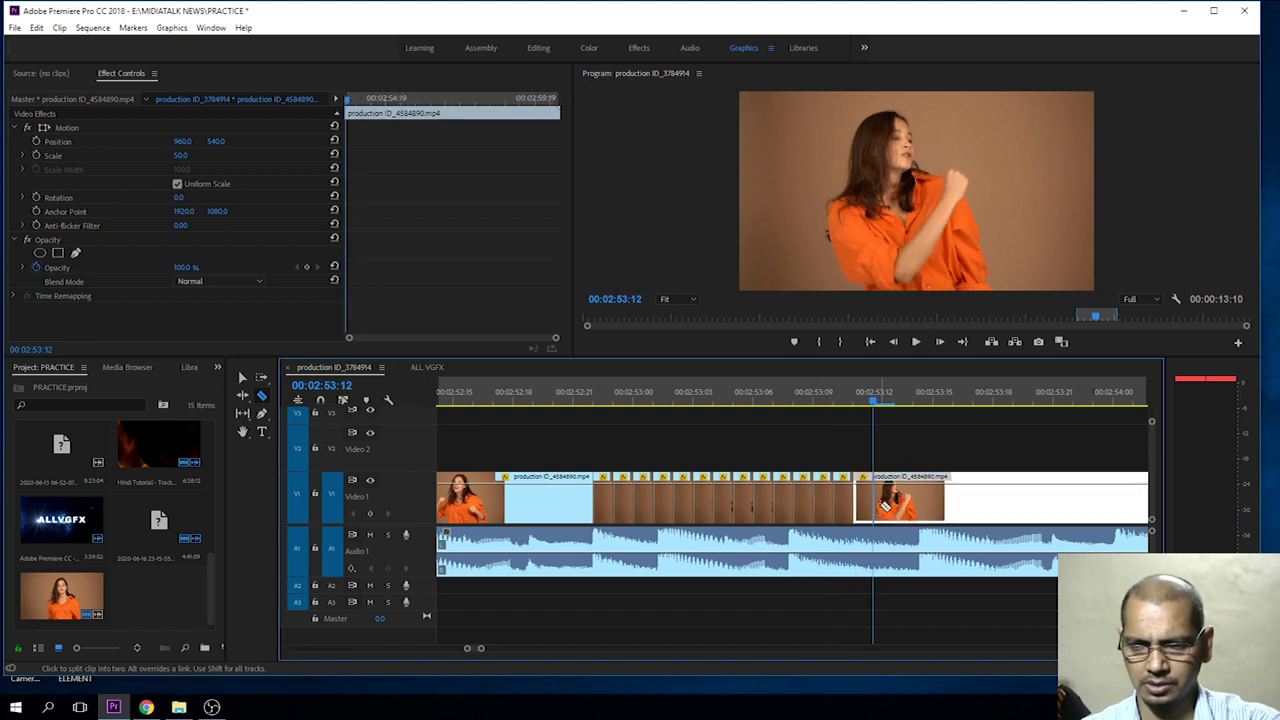
left_click(886, 506)
left_click(908, 506)
left_click(930, 507)
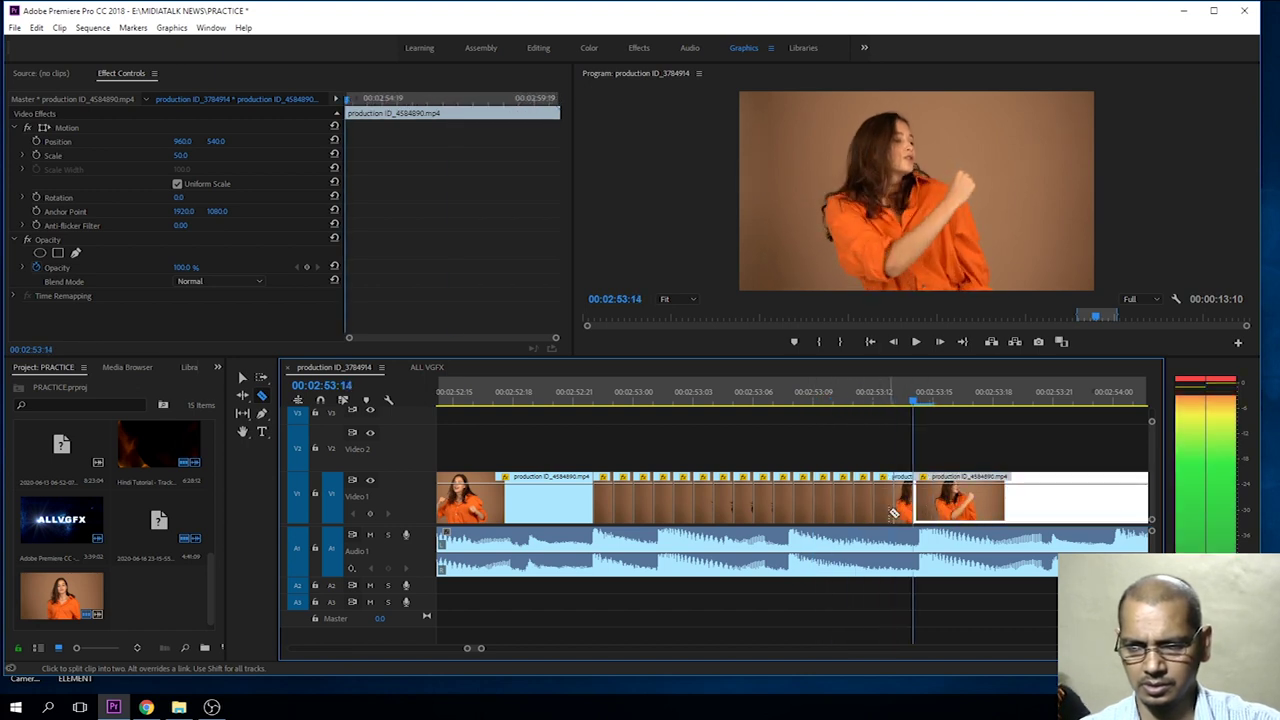
Delete the first four alternate single-frame pieces from 00:02:52:23 onward.
key("v")
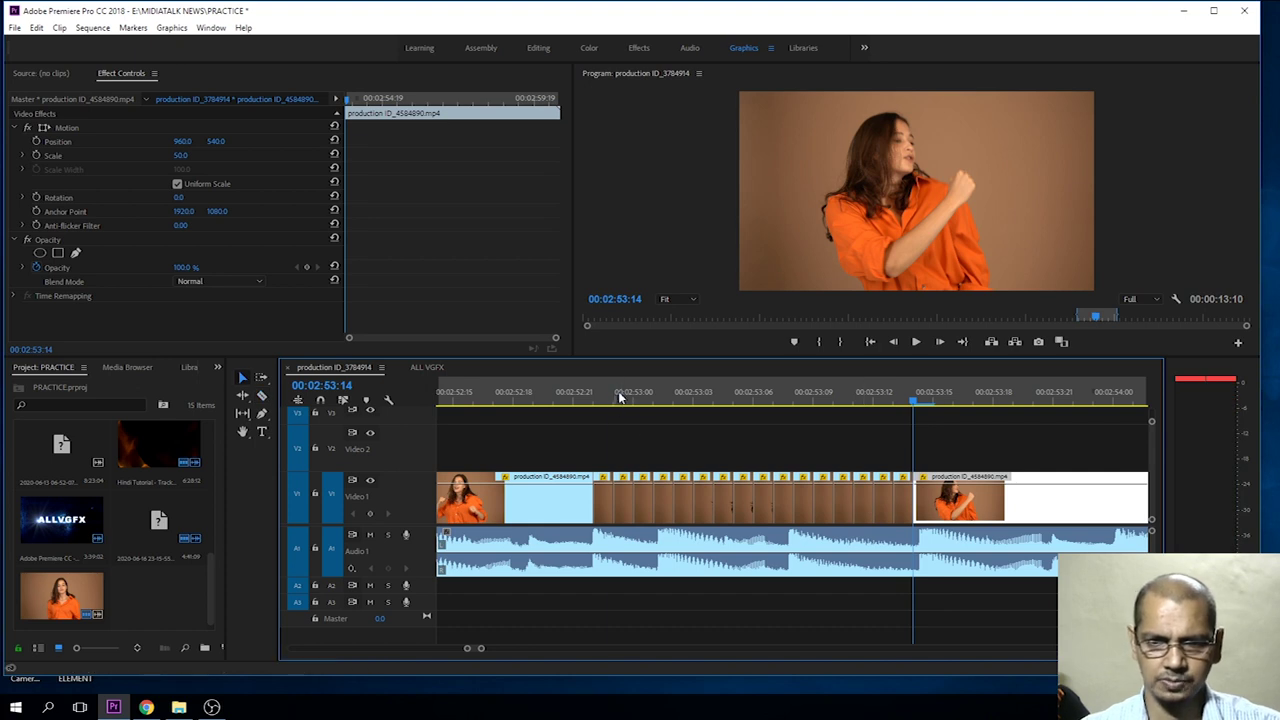
left_click(619, 397)
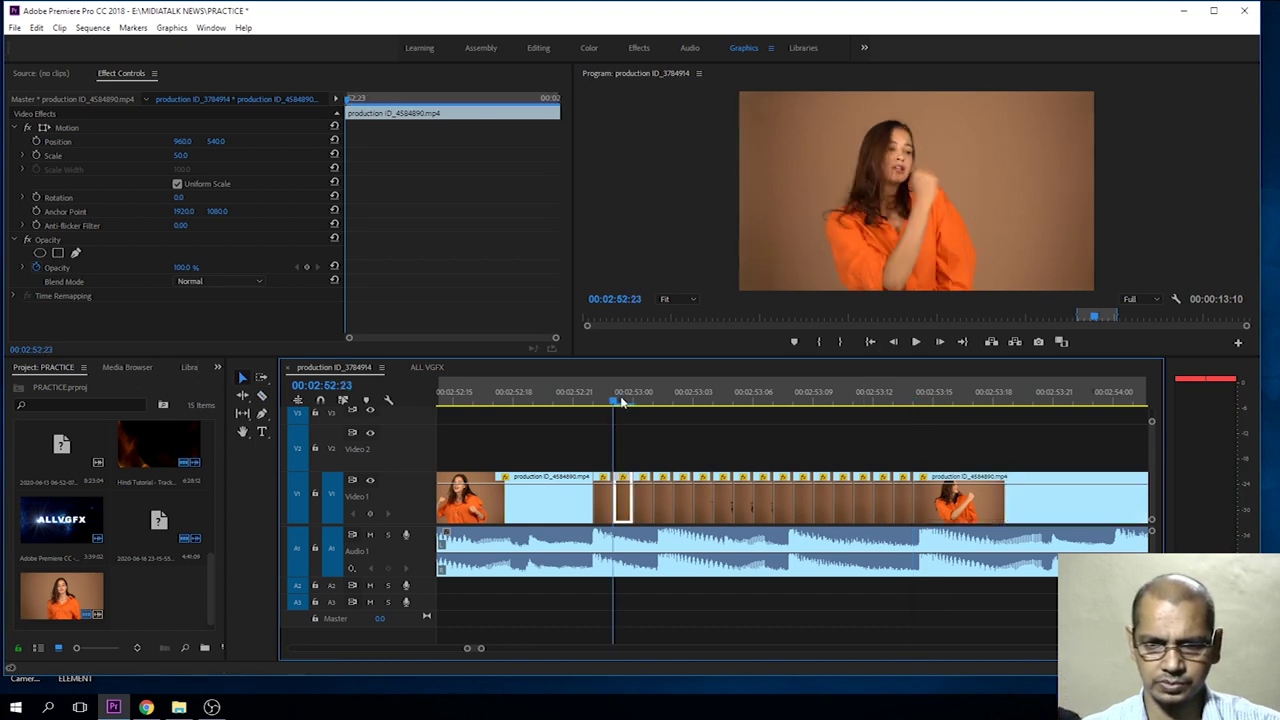
left_click_drag(628, 398, 614, 396)
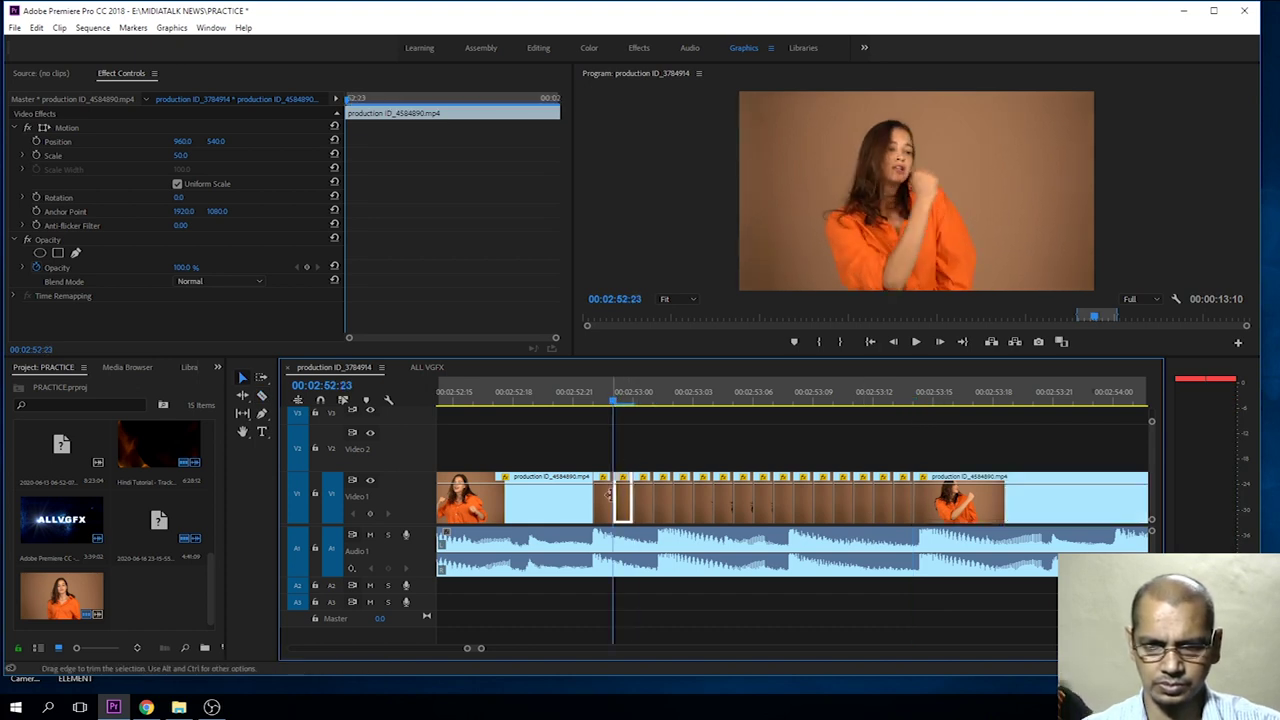
key("Delete")
left_click(662, 500)
key("Delete")
left_click(705, 500)
key("Delete")
left_click(740, 502)
key("Delete")
Delete the remaining four alternate pieces and select the long clip at the end.
left_click(786, 503)
key("Delete")
left_click(822, 506)
key("Delete")
left_click(864, 505)
key("Delete")
left_click(902, 501)
key("Delete")
key("minus")
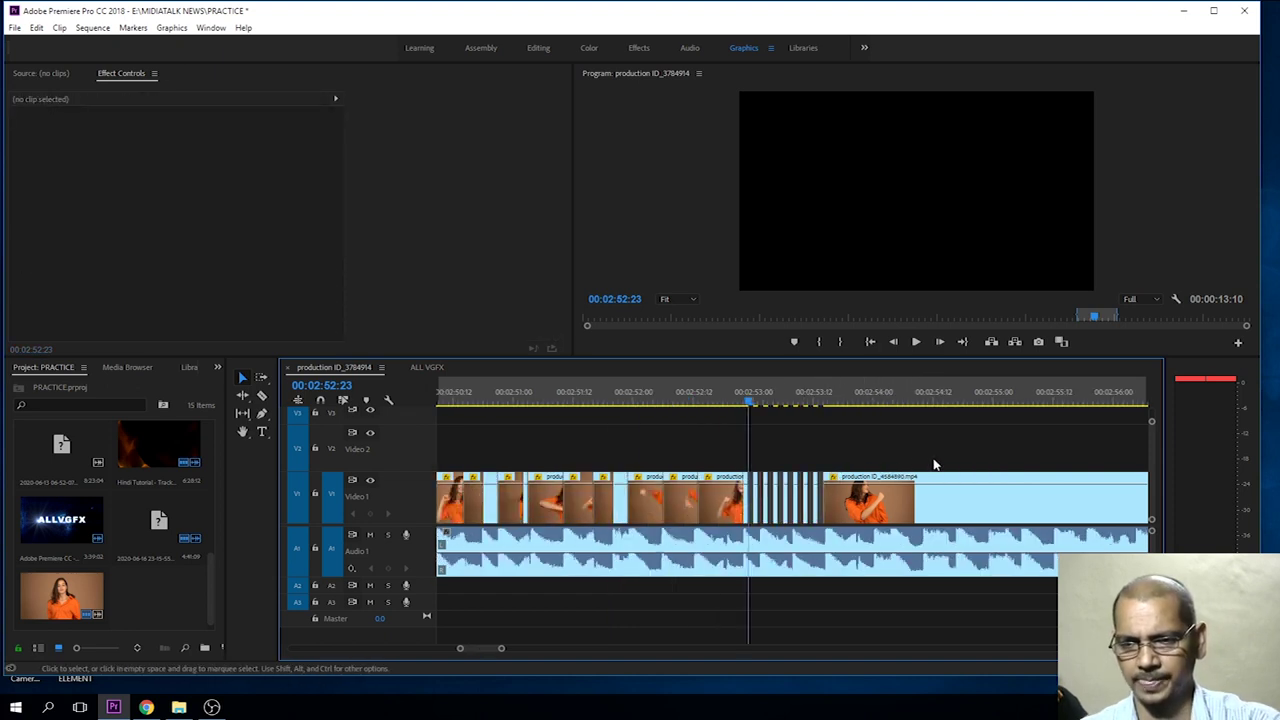
left_click(852, 498)
key("equal")
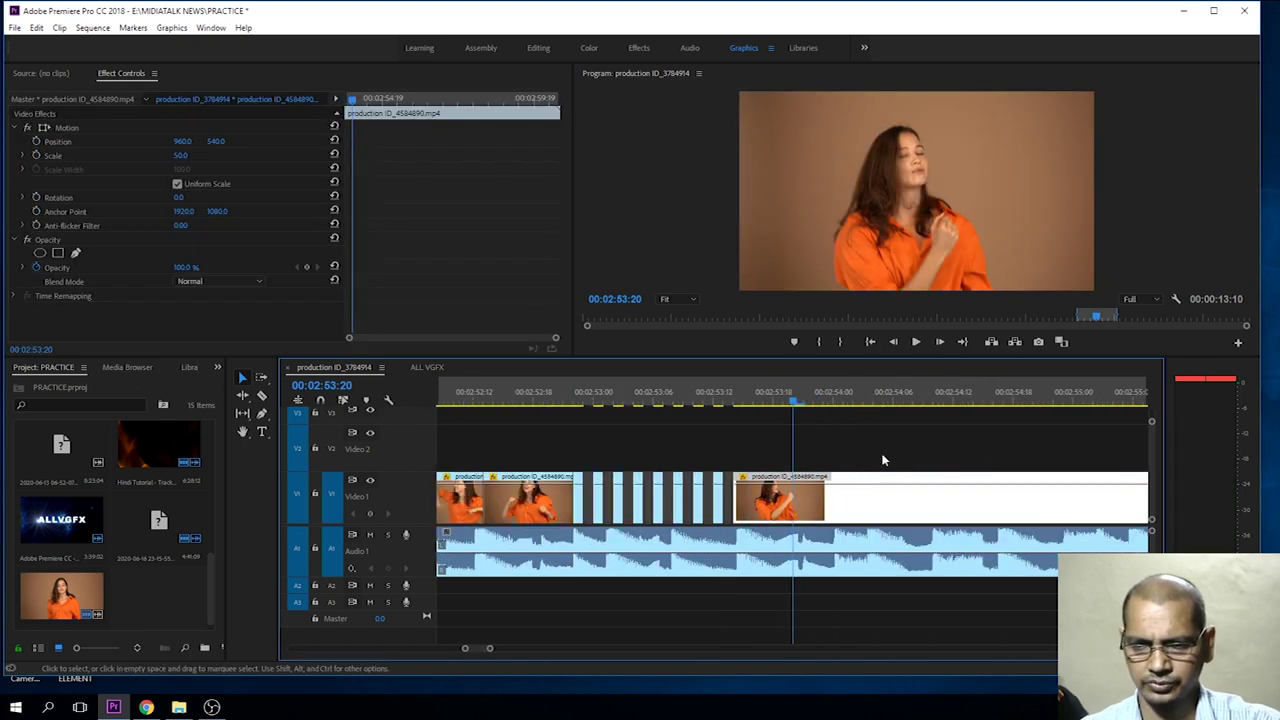
Razor the last Video 1 clip into six short pieces starting at 00:02:53:20.
key("c")
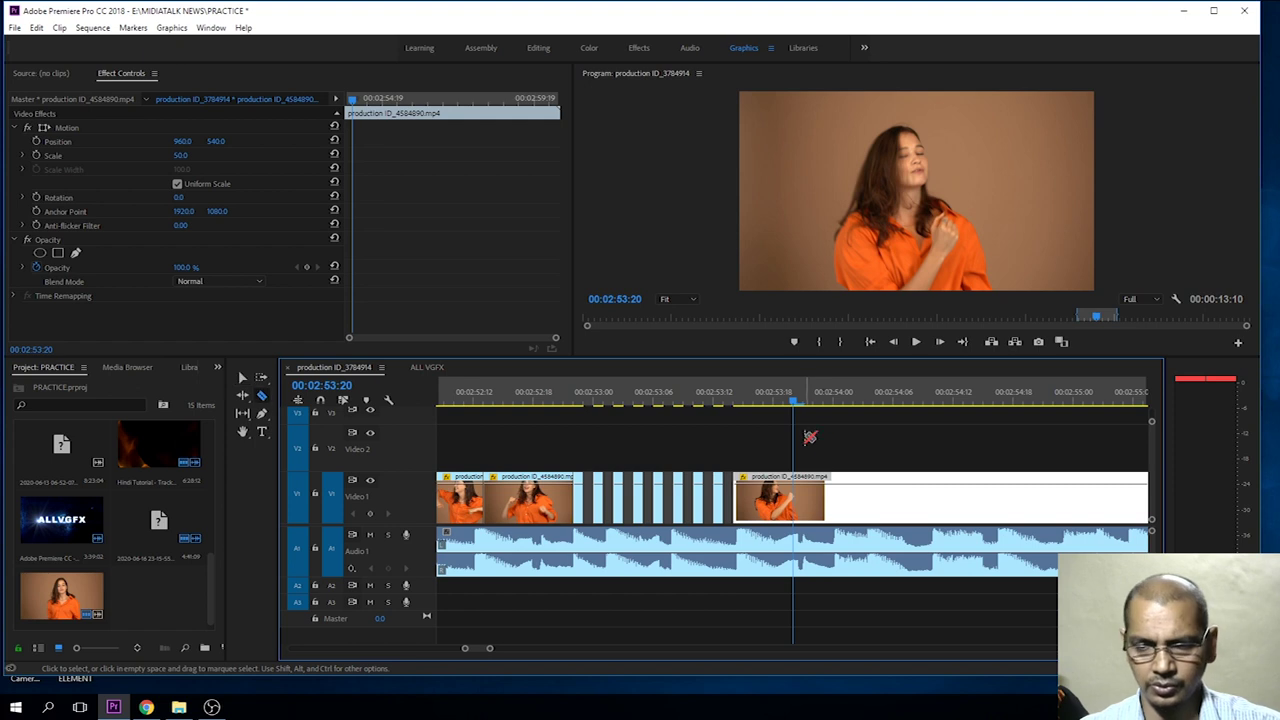
left_click(800, 503)
left_click(806, 502)
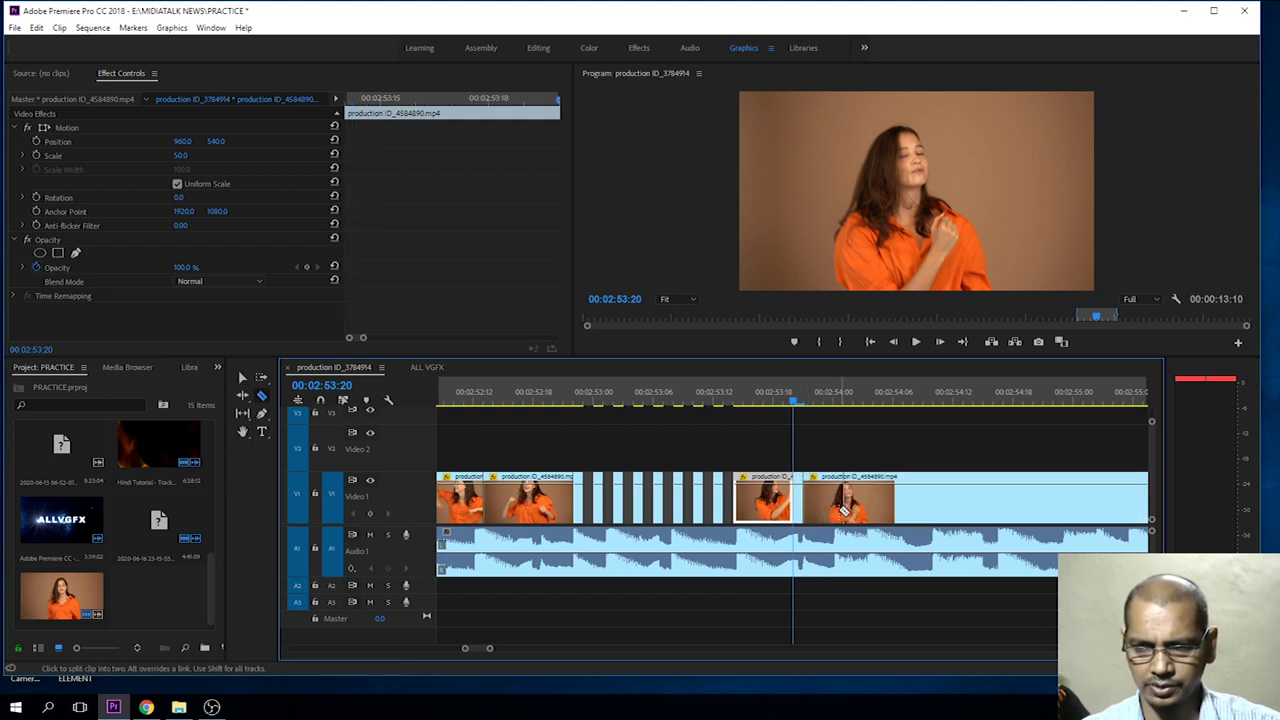
left_click(838, 503)
left_click(866, 505)
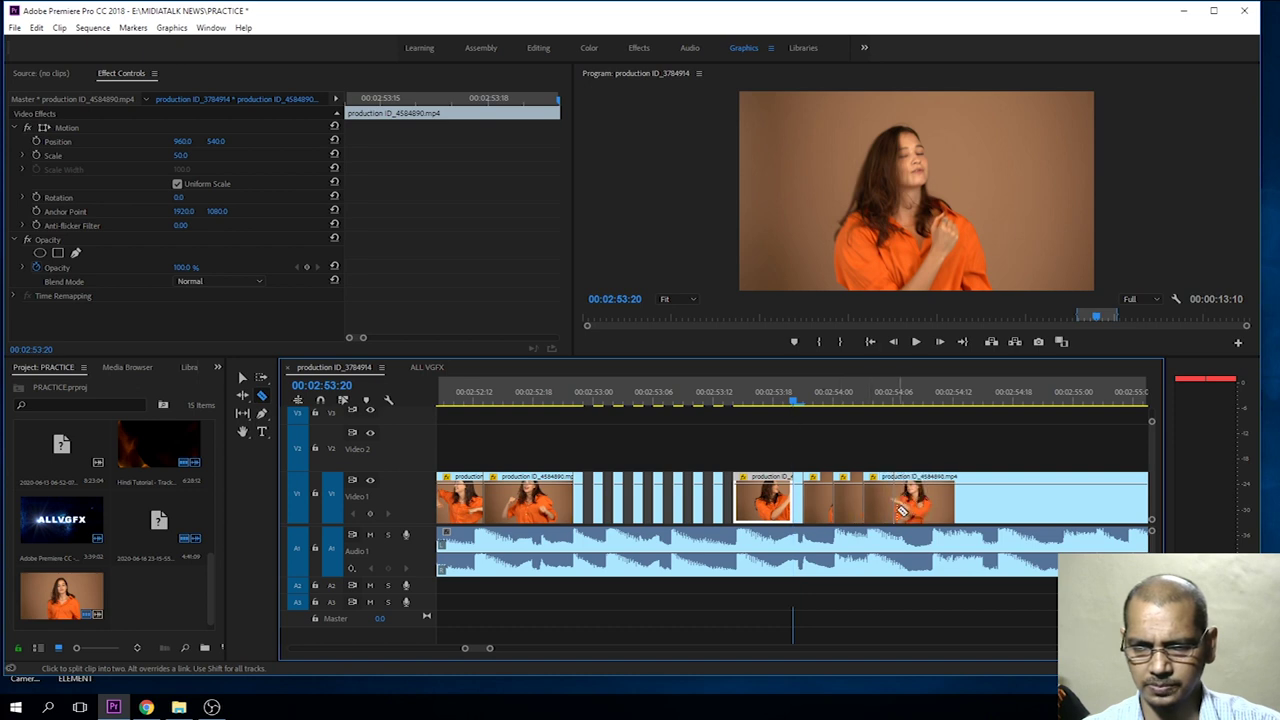
left_click(896, 507)
left_click(937, 510)
Scale the piece at 00:02:53:22 up to 164% and move it down in frame.
key("v")
left_click(815, 418)
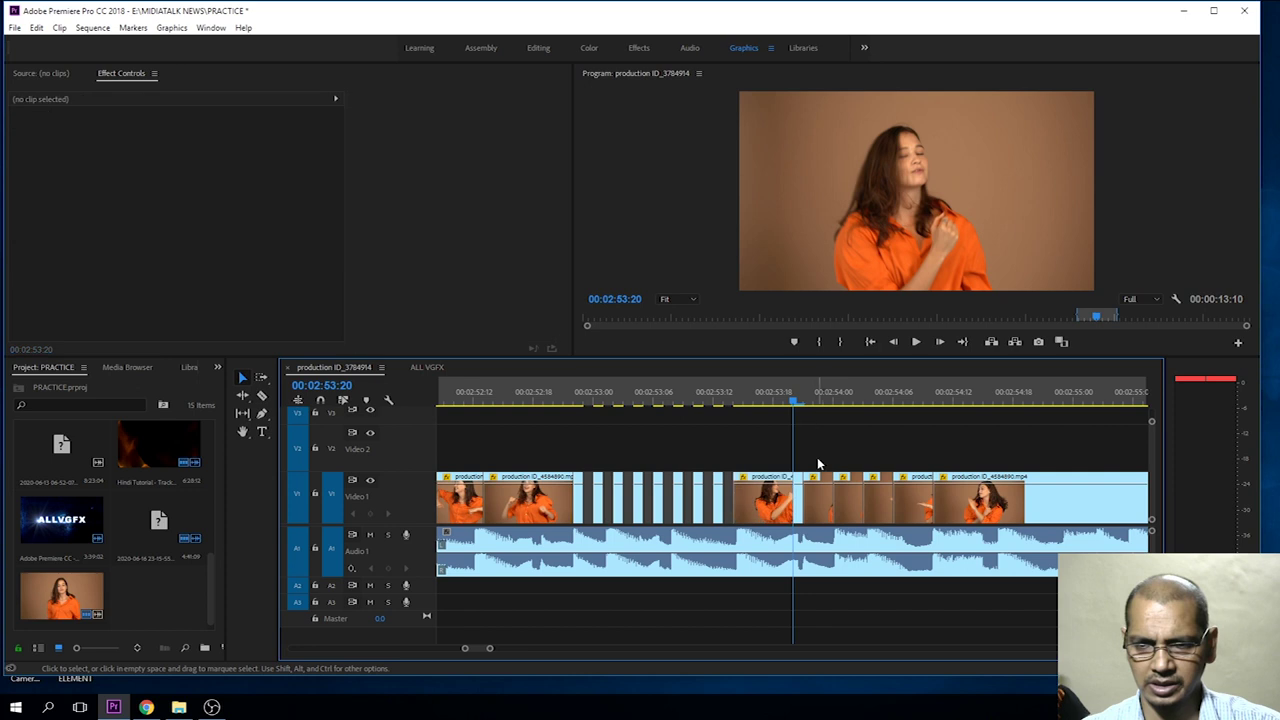
left_click(814, 401)
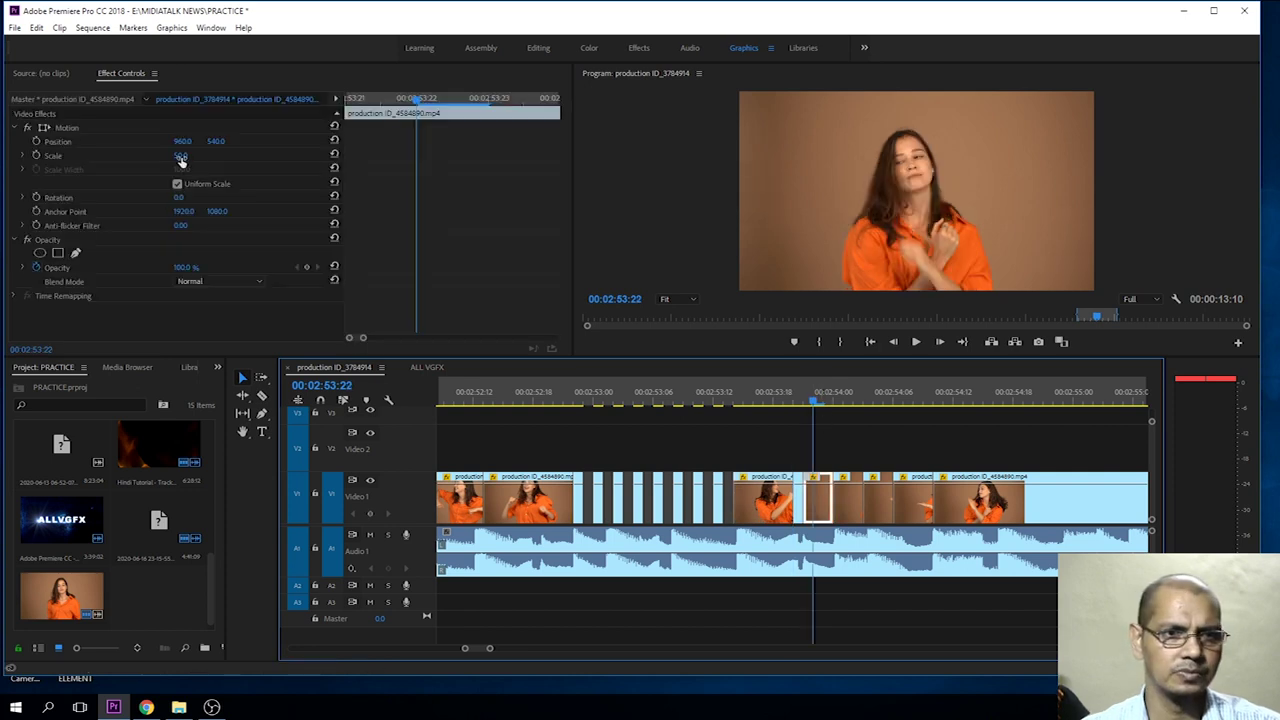
left_click_drag(180, 155, 290, 155)
left_click(66, 128)
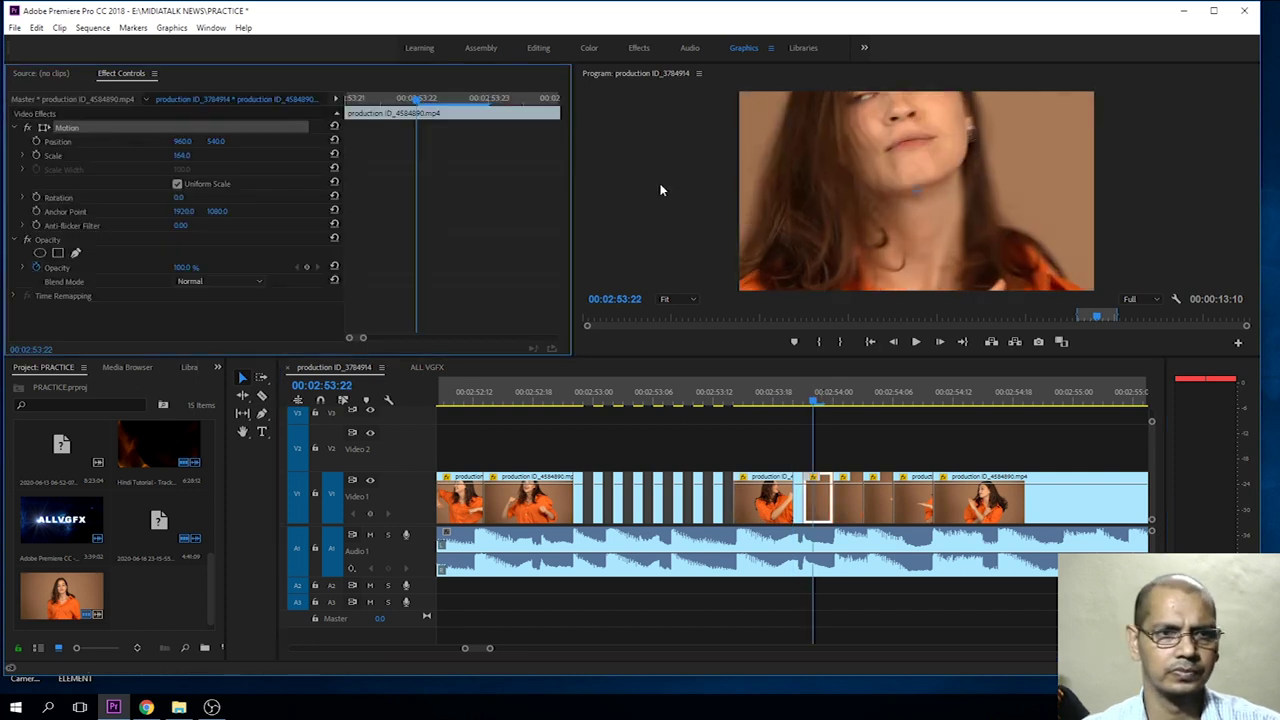
left_click_drag(894, 190, 892, 286)
Enlarge the piece at 00:02:54:02 and shift it right and down.
left_click(853, 401)
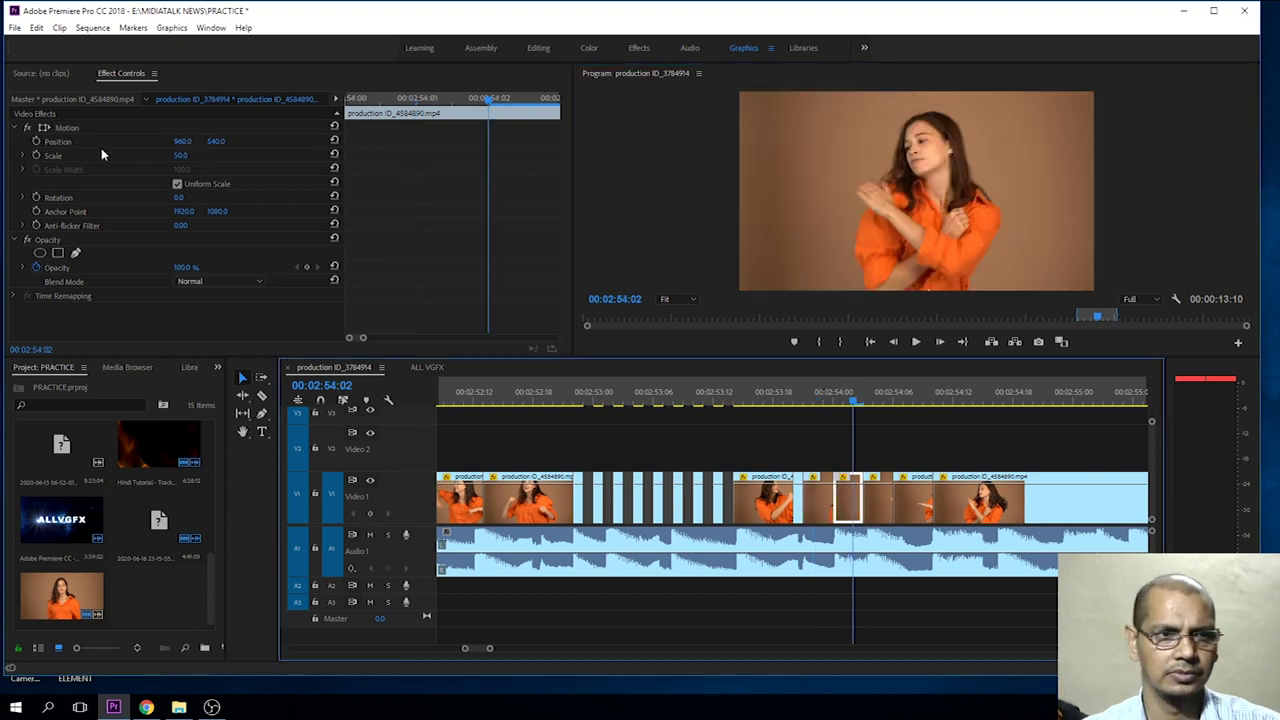
left_click(45, 129)
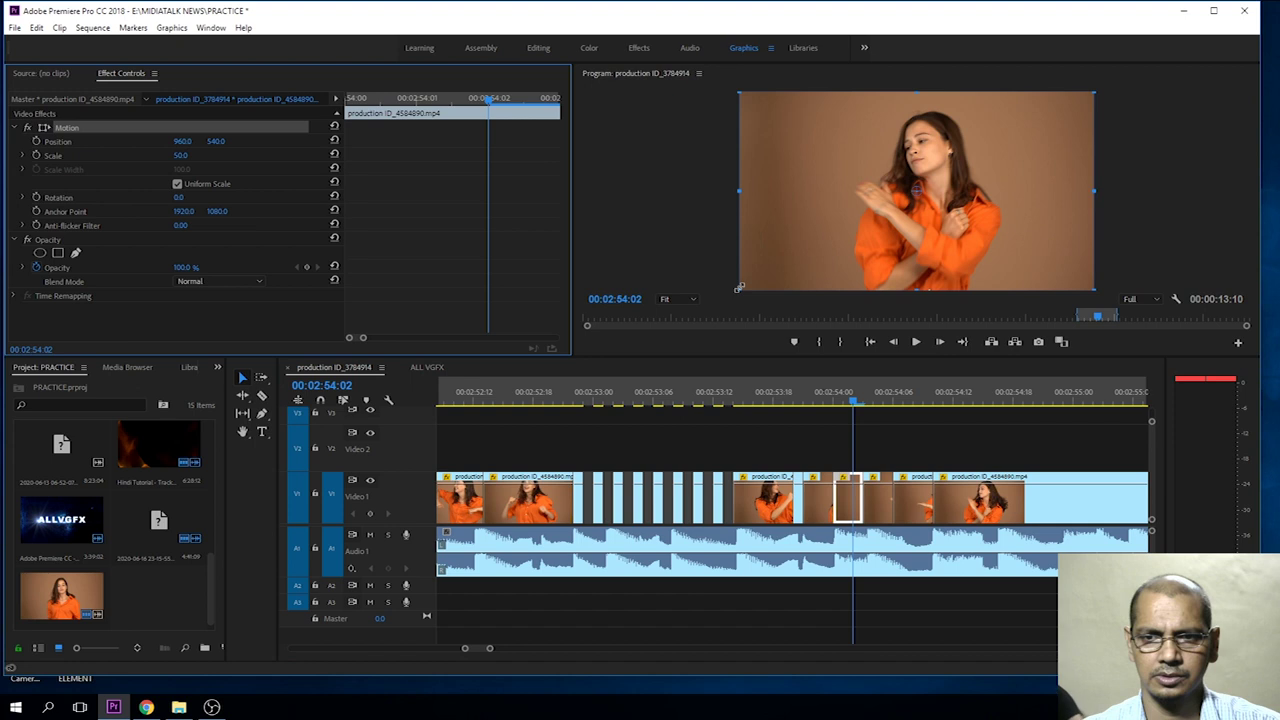
left_click_drag(739, 287, 601, 368)
left_click_drag(976, 163, 1057, 214)
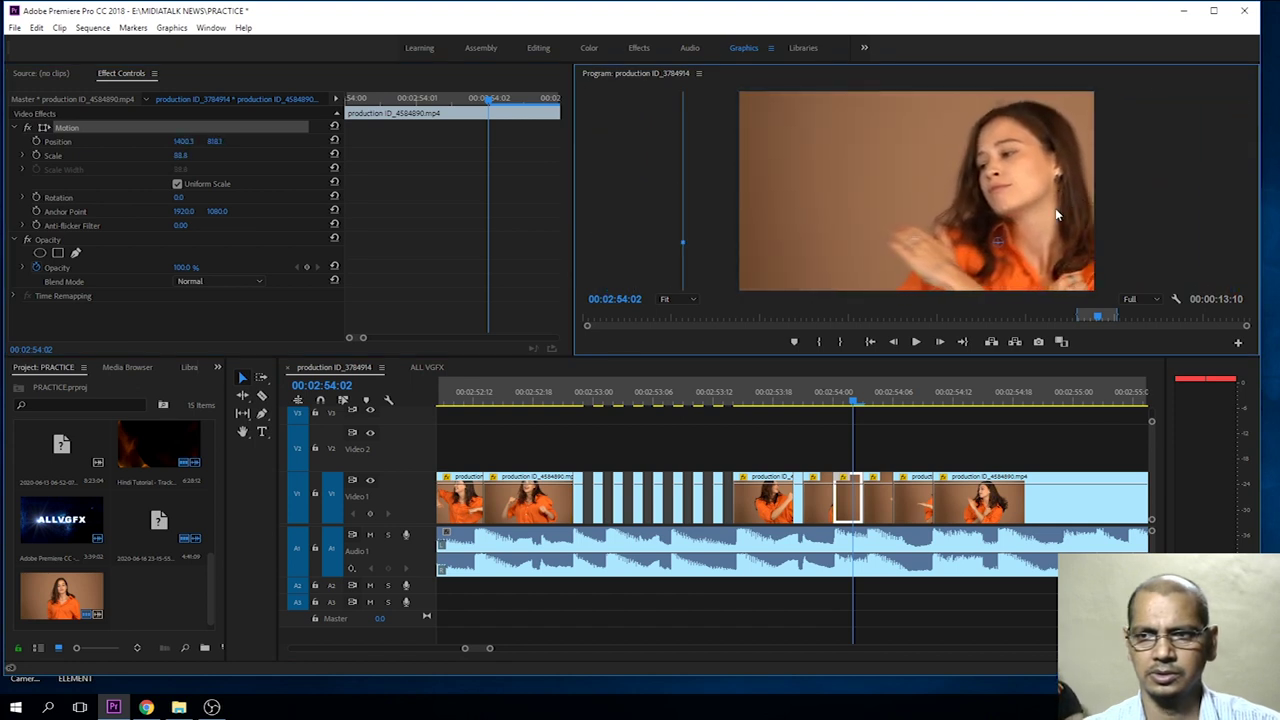
Enlarge the next alternate piece and move it up and to the right.
left_click(884, 403)
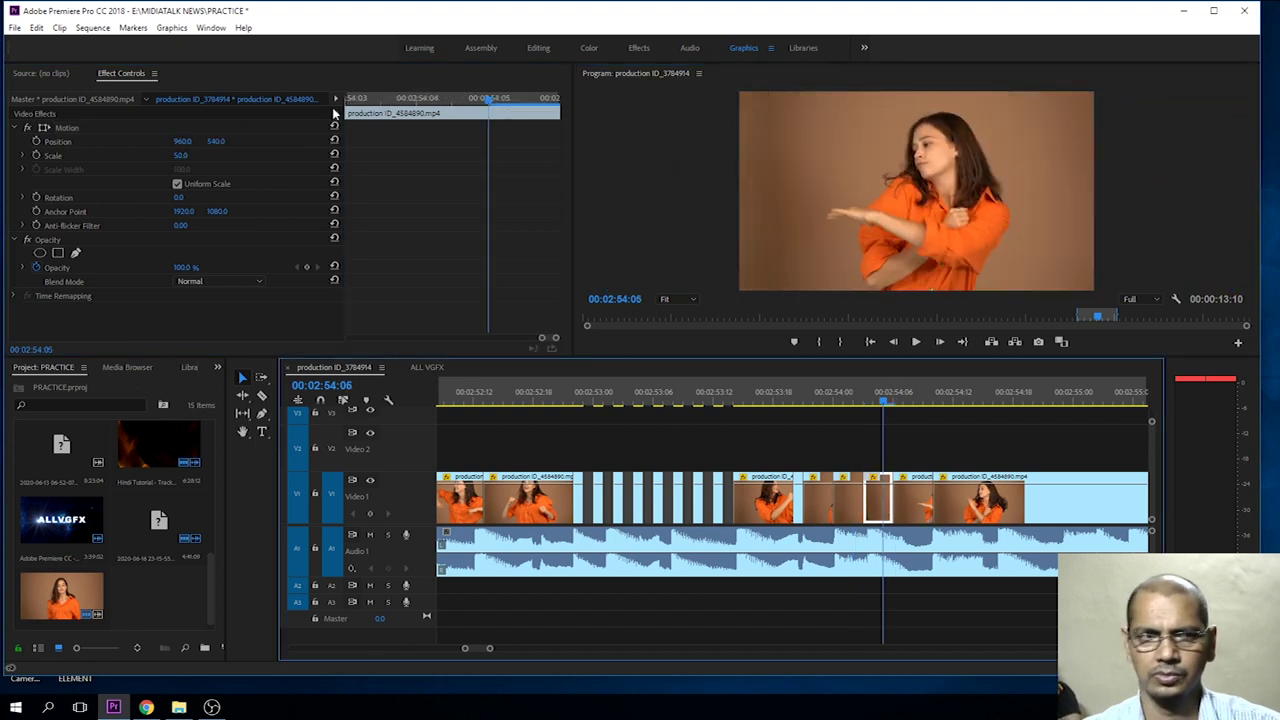
left_click(109, 124)
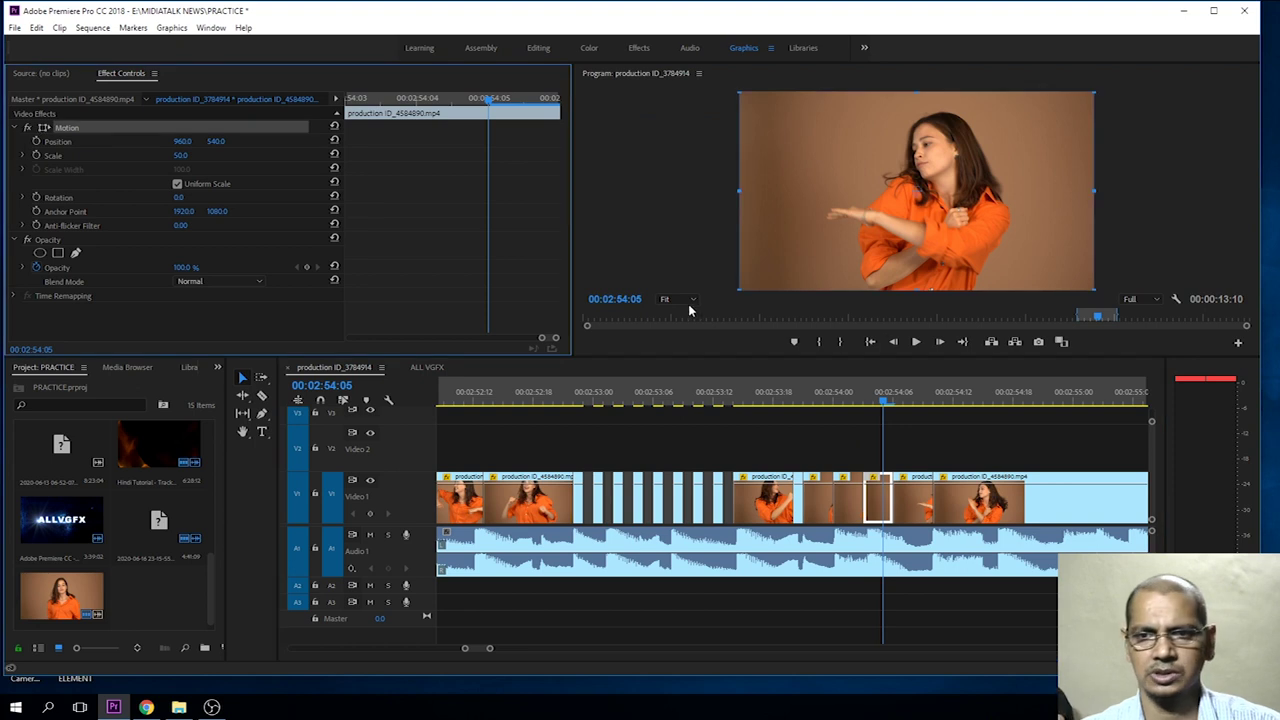
left_click_drag(742, 287, 590, 375)
left_click_drag(726, 237, 1002, 125)
Scale the piece at 00:02:54:07 to about 91% and shift it left.
left_click(904, 391)
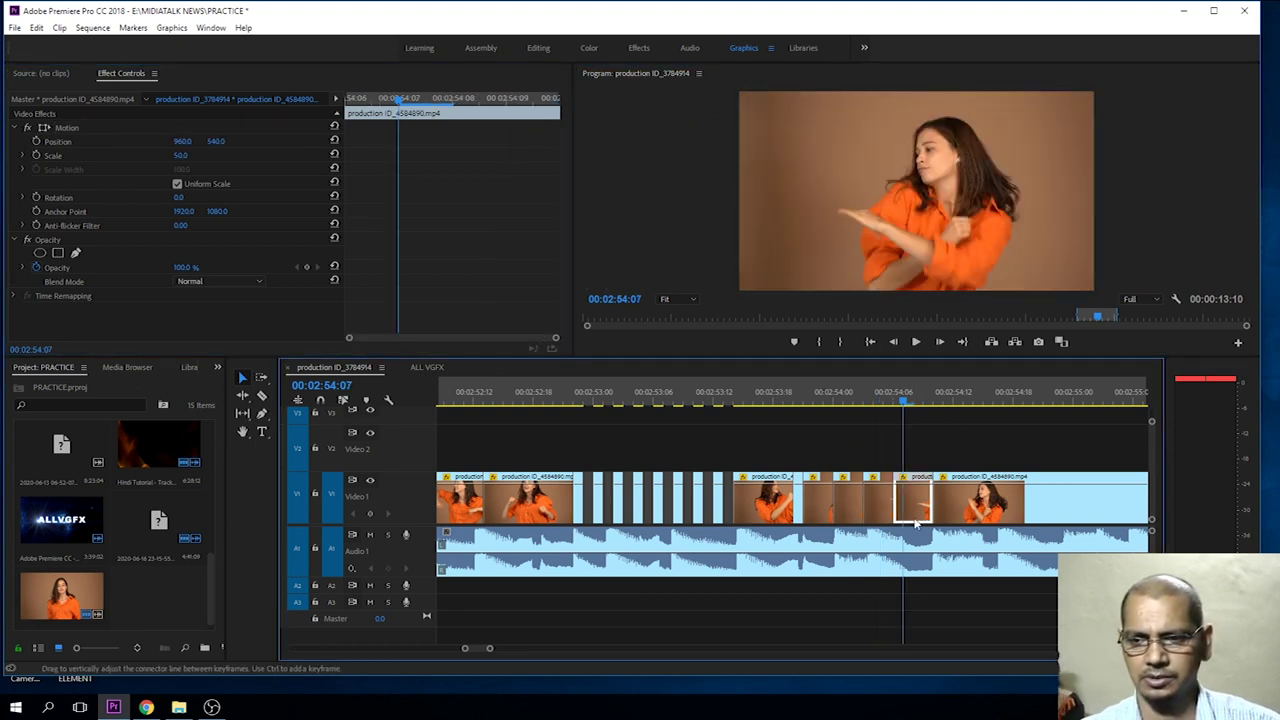
left_click(44, 130)
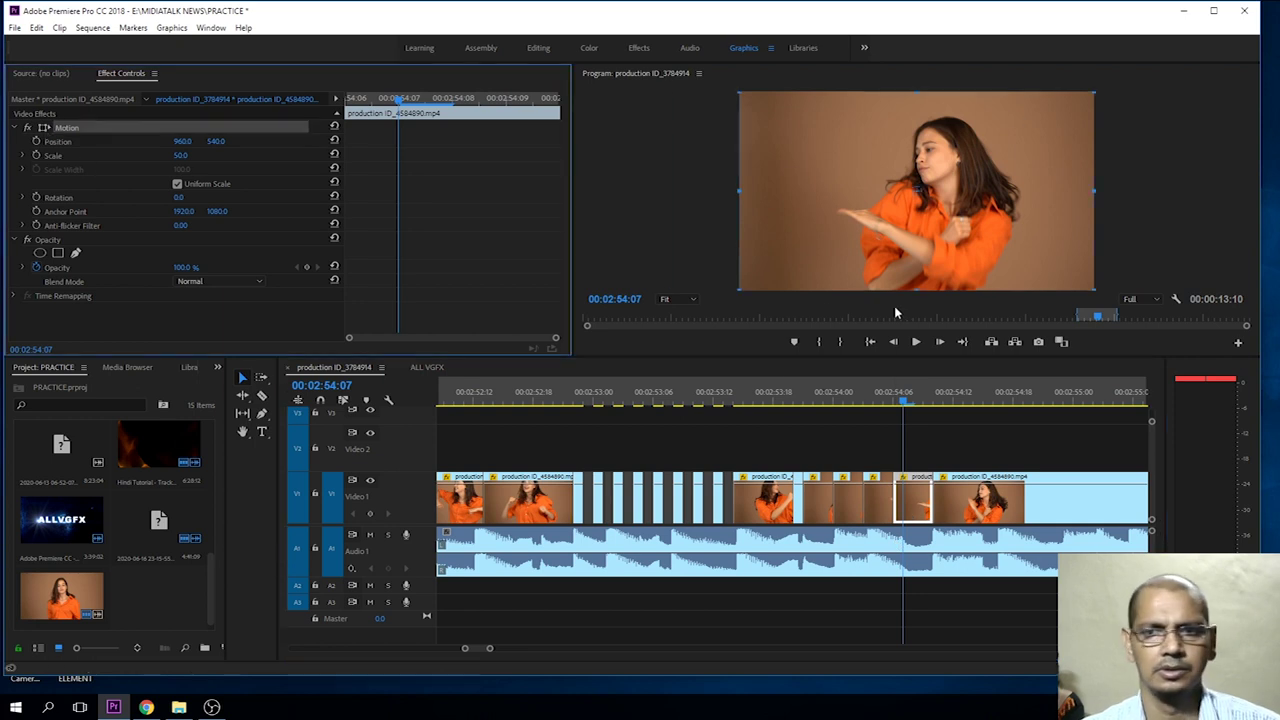
left_click_drag(740, 289, 463, 375)
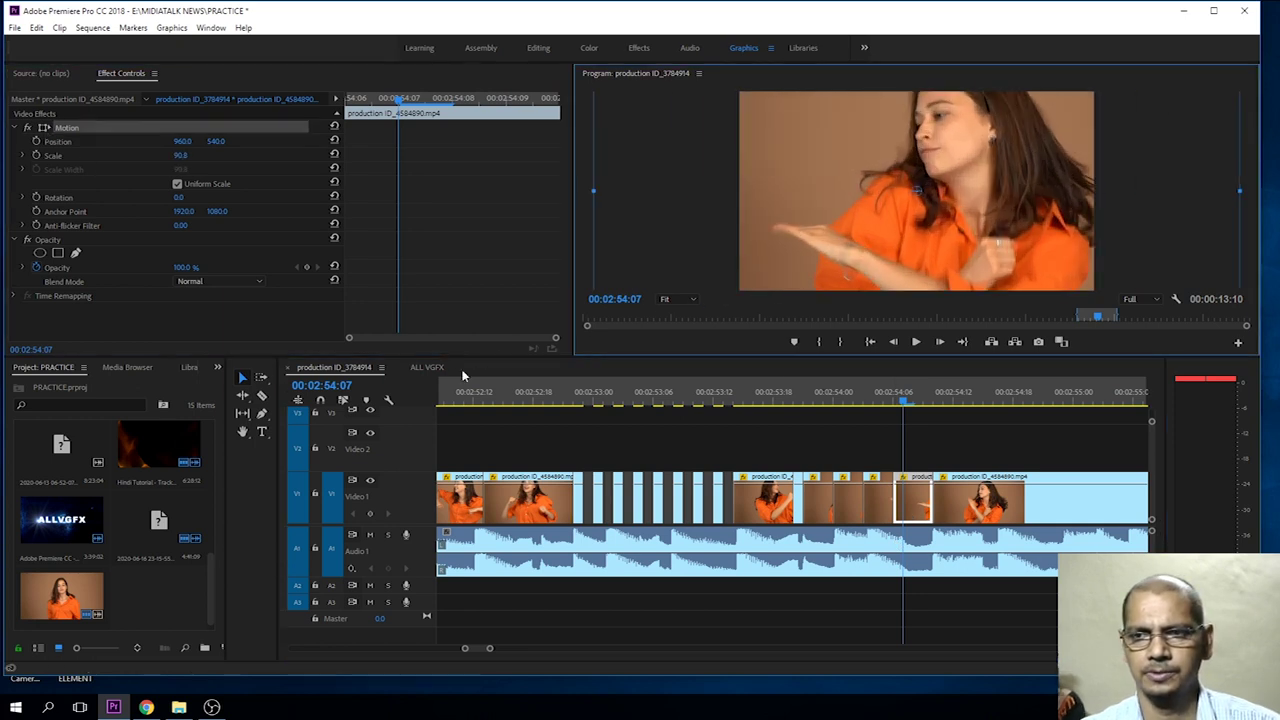
left_click_drag(994, 197, 886, 215)
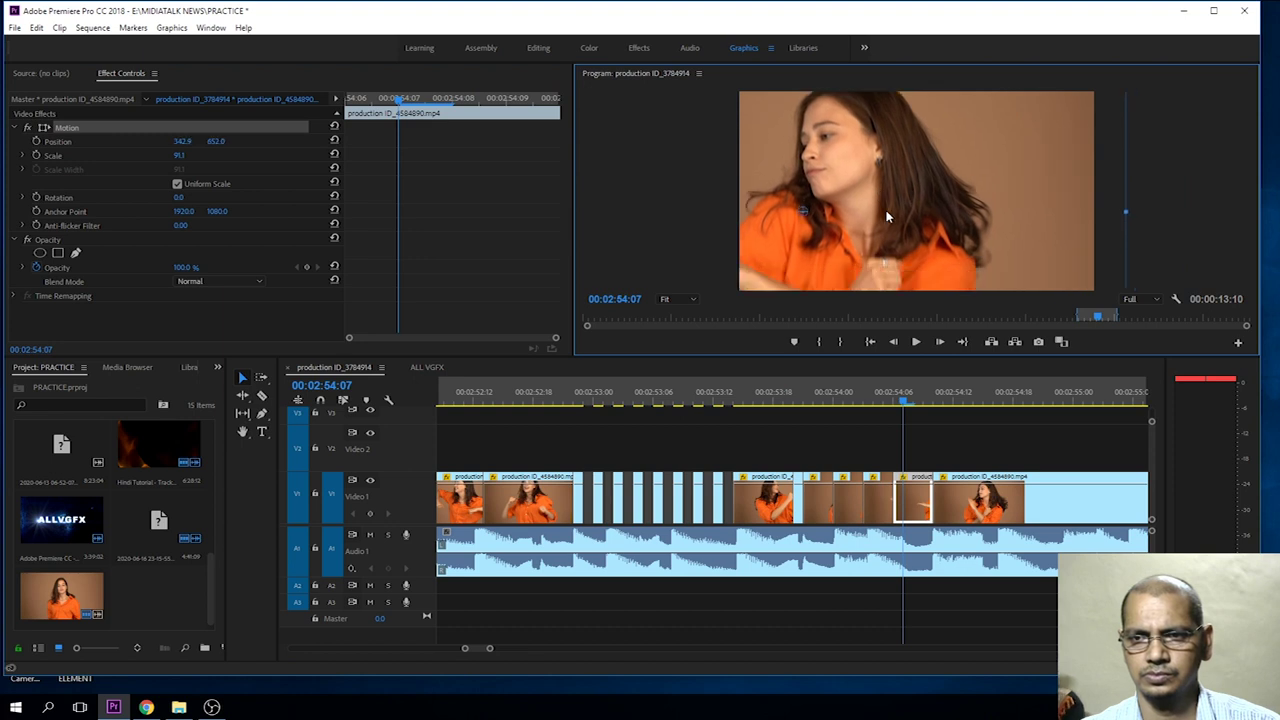
left_click(975, 401)
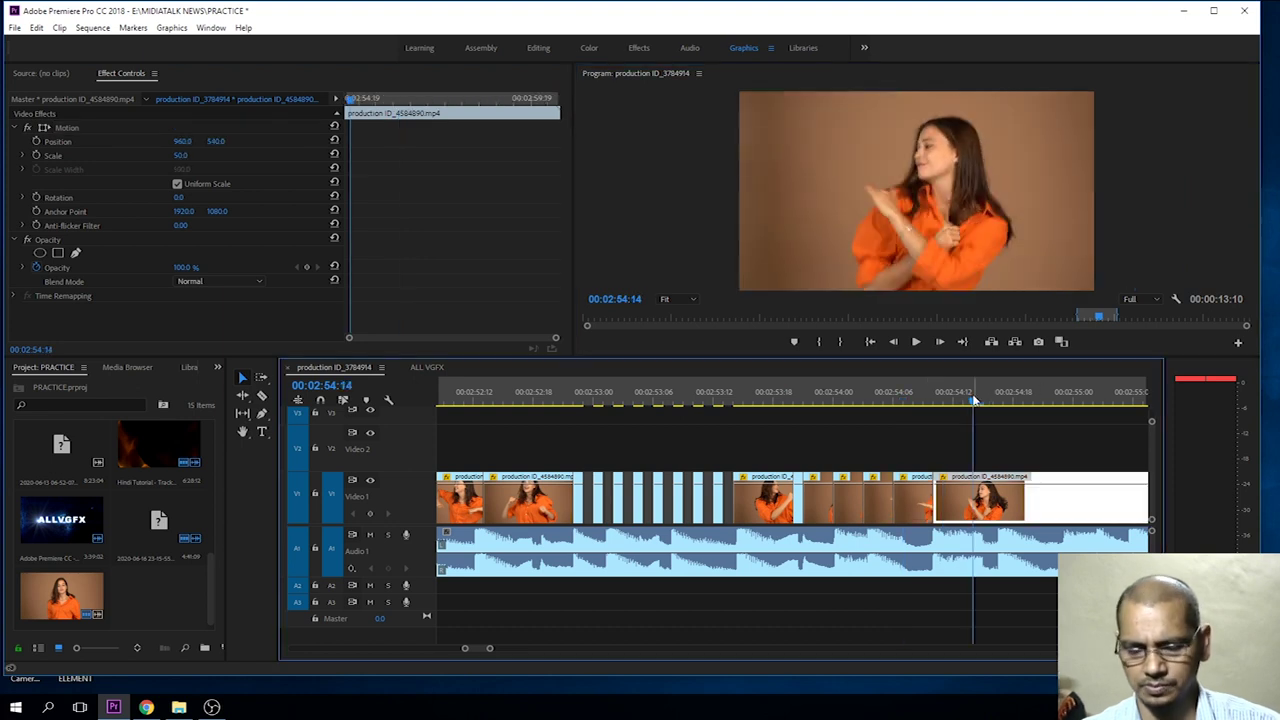
Split the final Video 1 clip at 00:02:54:15 and twice more after it.
scroll(975, 430, "down", 5)
scroll(951, 456, "up", 2)
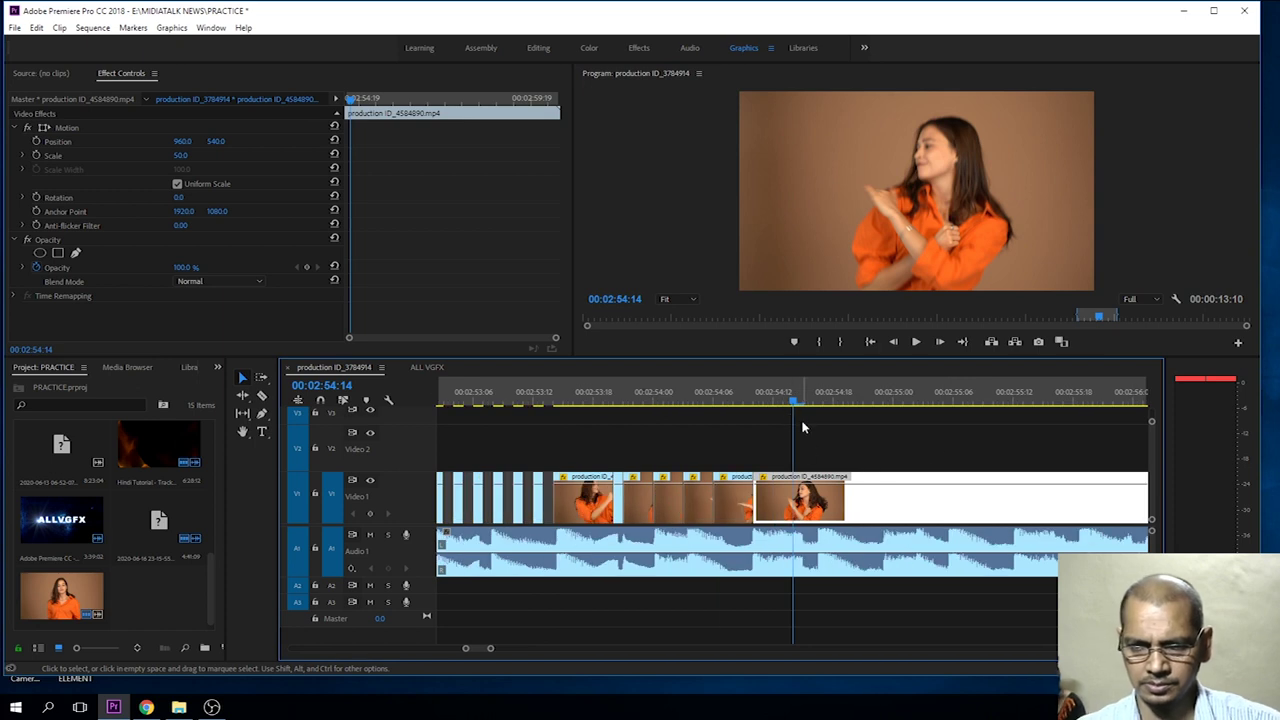
left_click_drag(792, 401, 803, 401)
key("c")
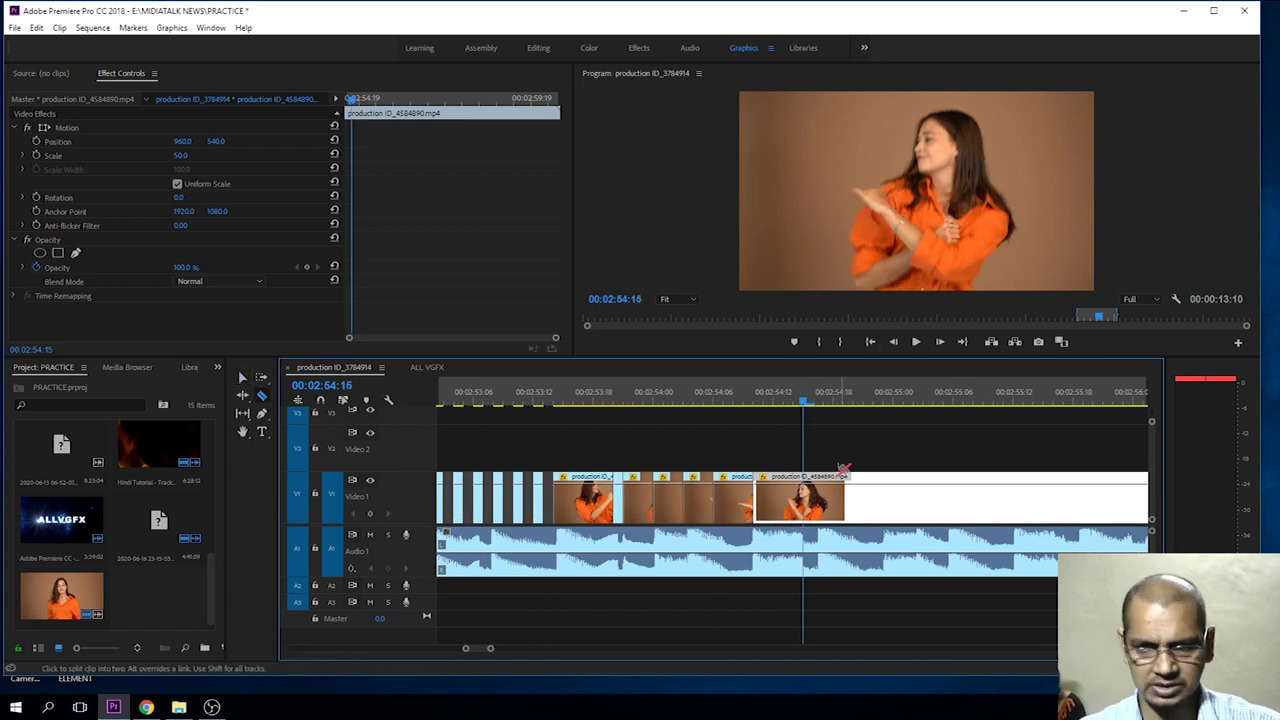
left_click(802, 500)
left_click(829, 507)
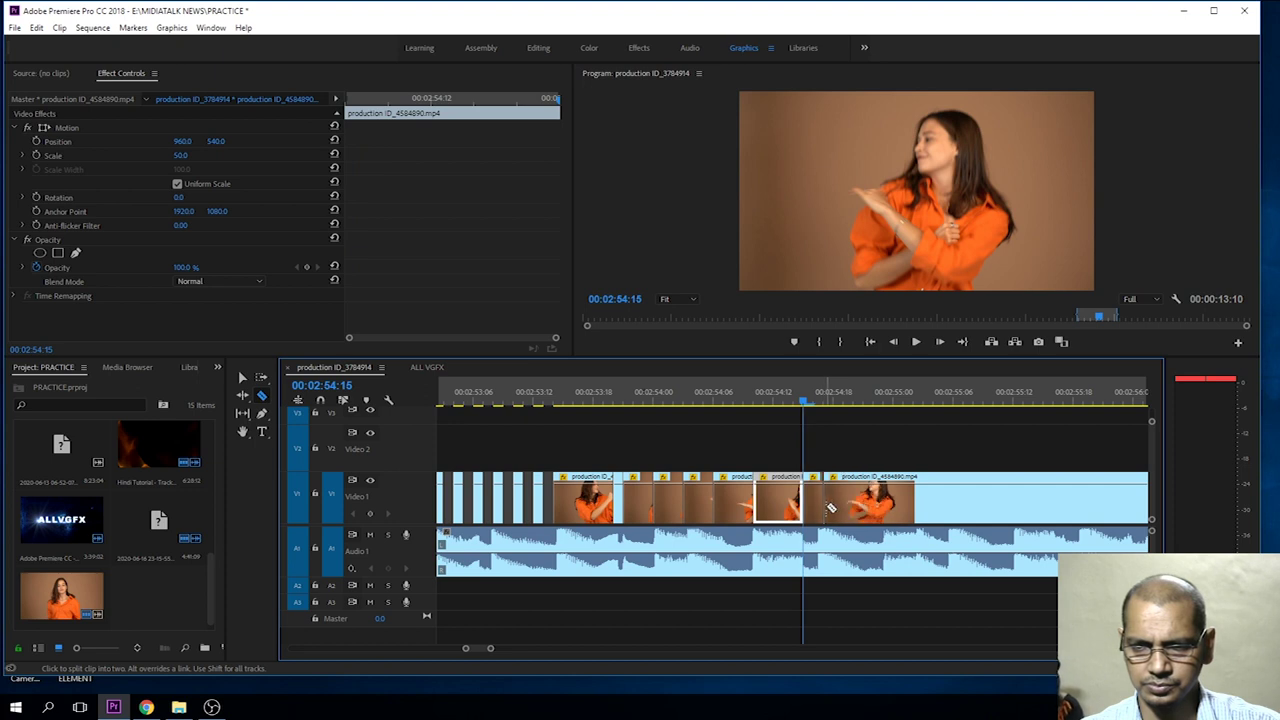
left_click(922, 510)
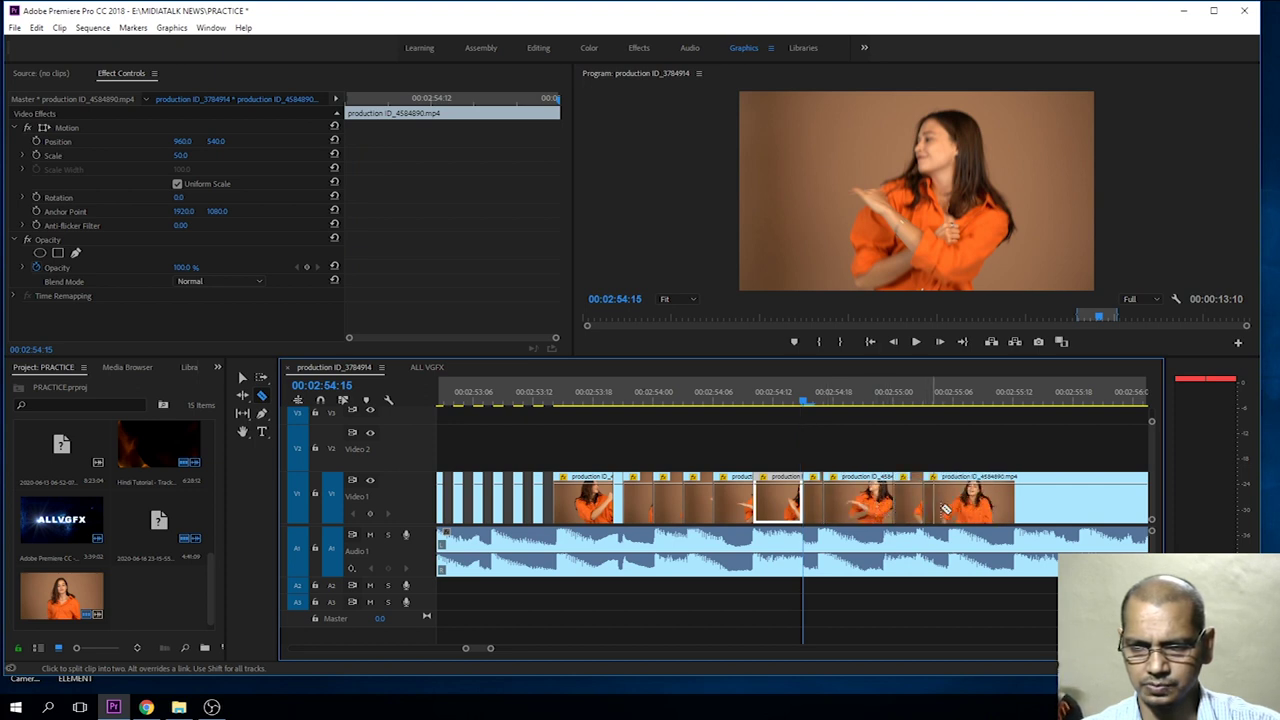
Scale the piece at 02:54:16 to 90.5 and the piece at 02:54:20 to 106.2.
key("b")
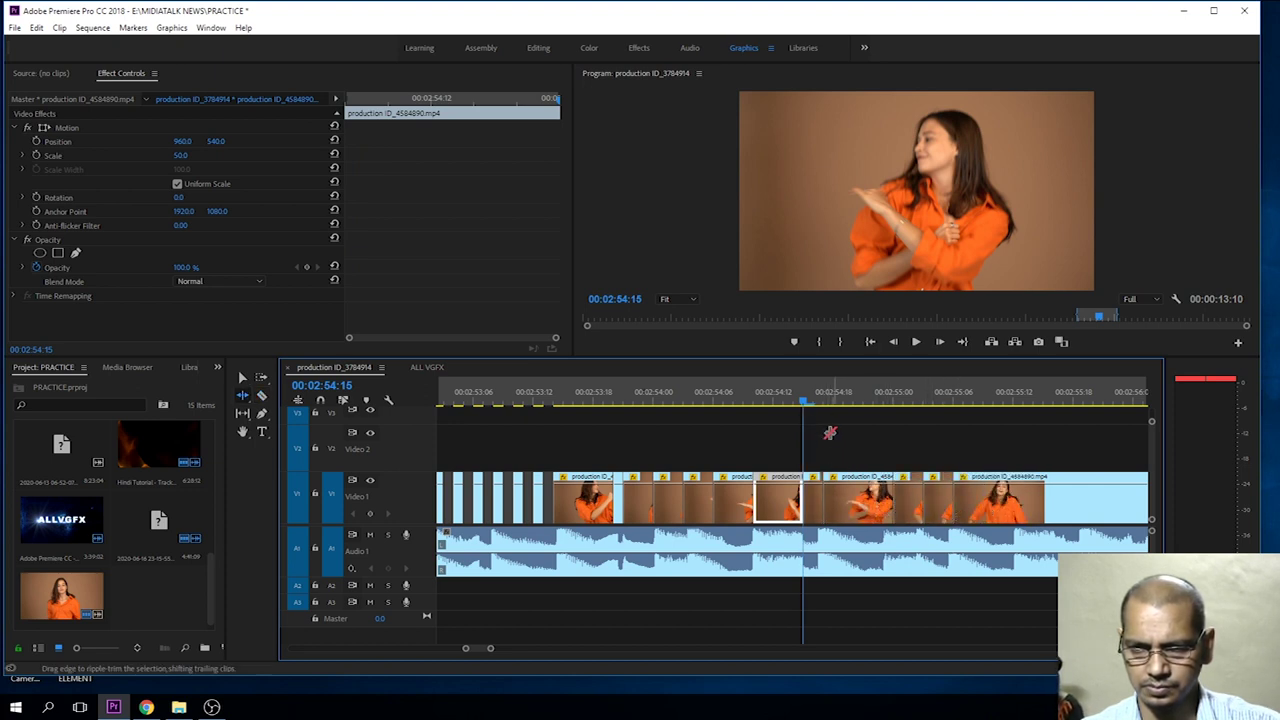
left_click(811, 400)
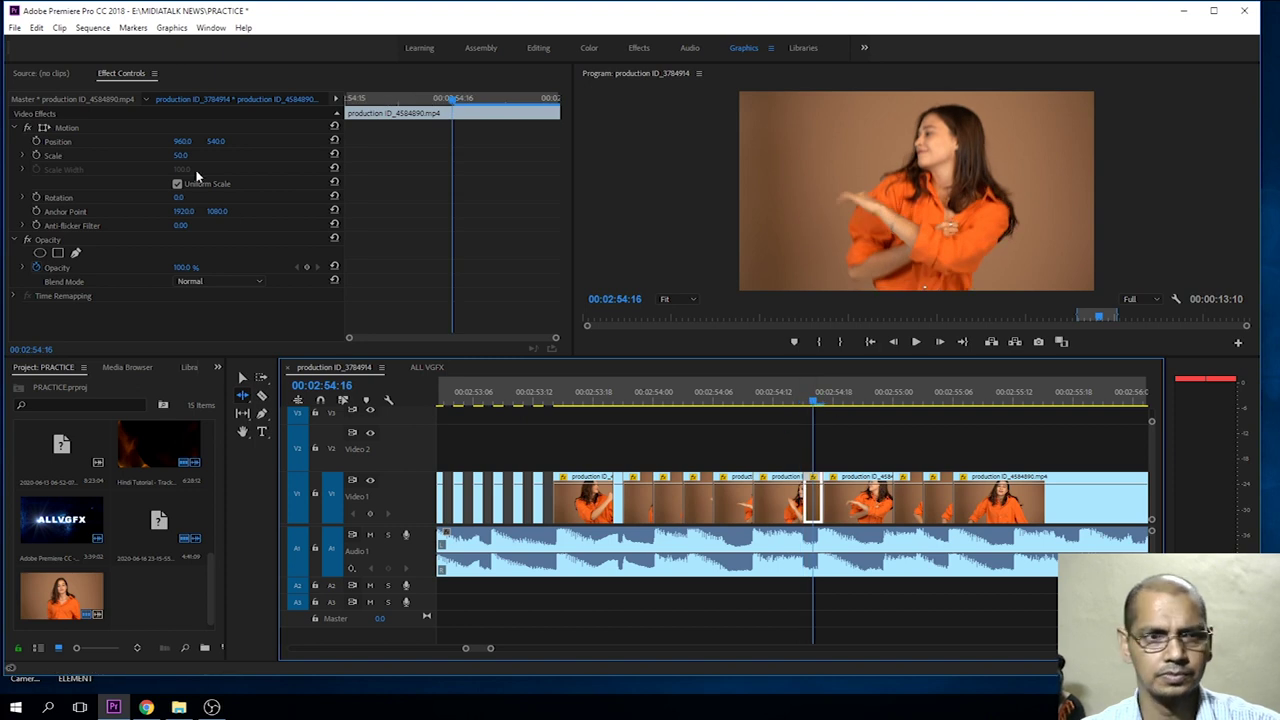
left_click(48, 129)
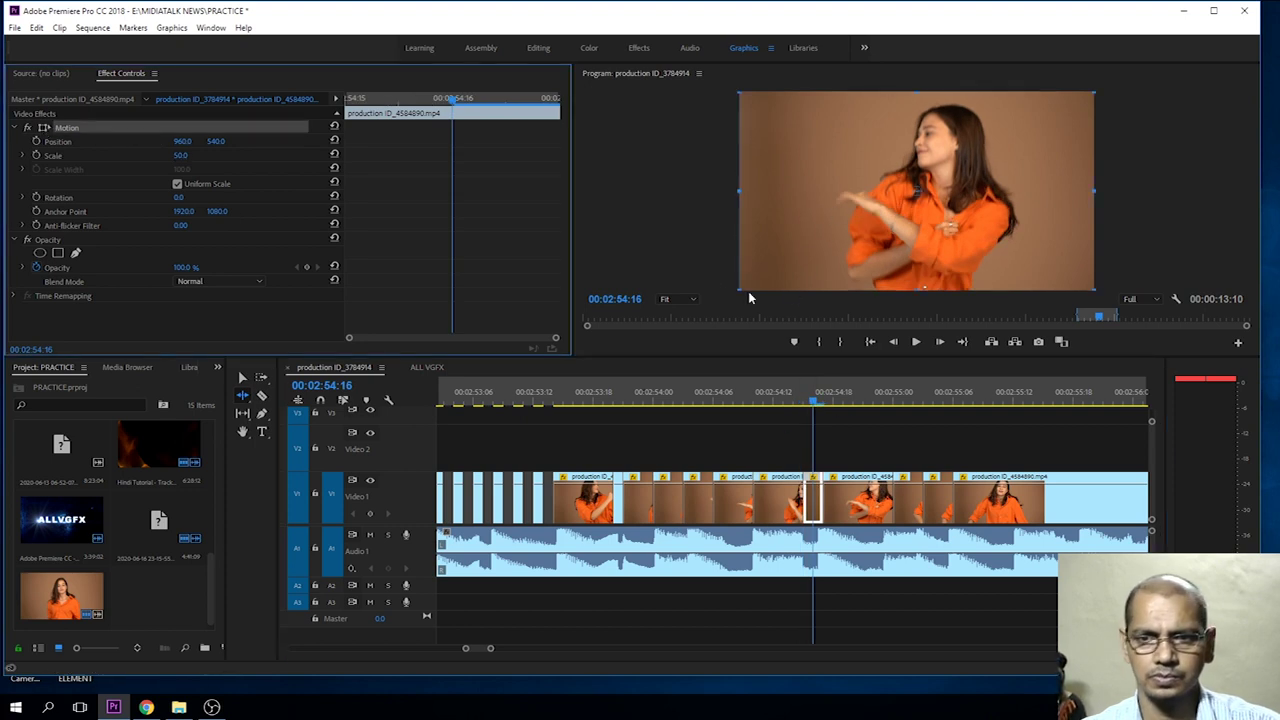
left_click_drag(740, 290, 596, 372)
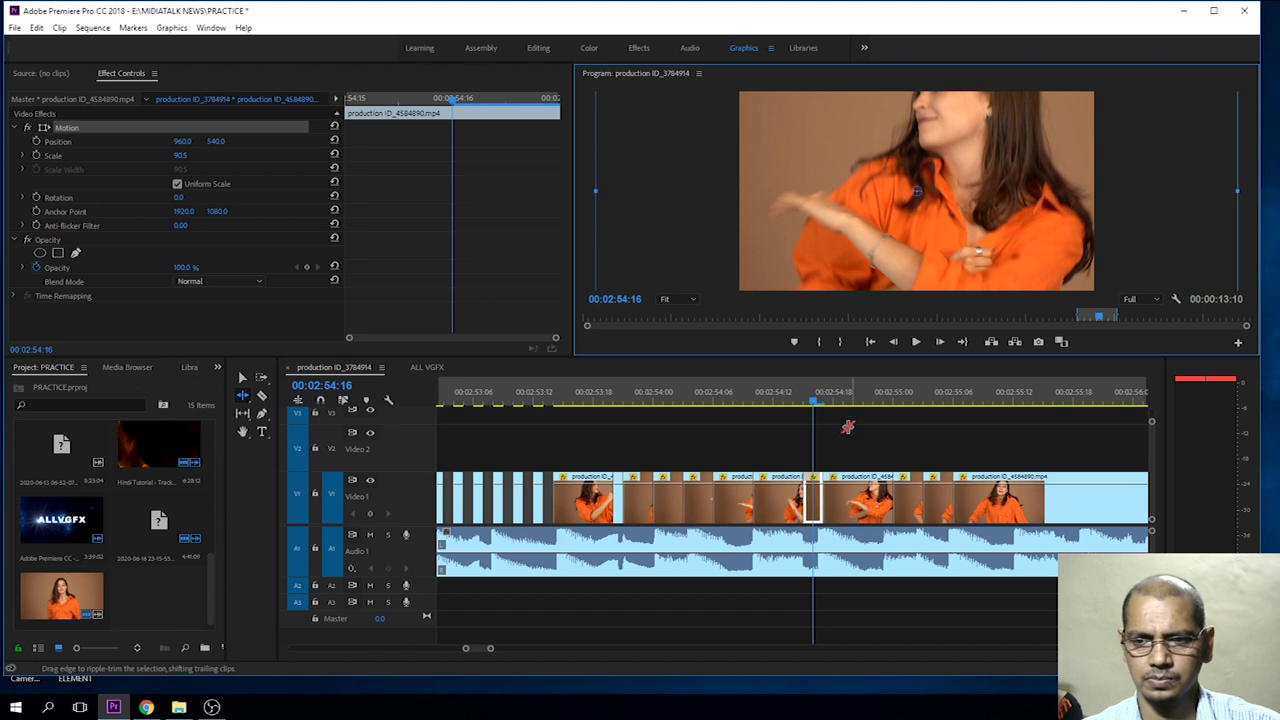
left_click(853, 400)
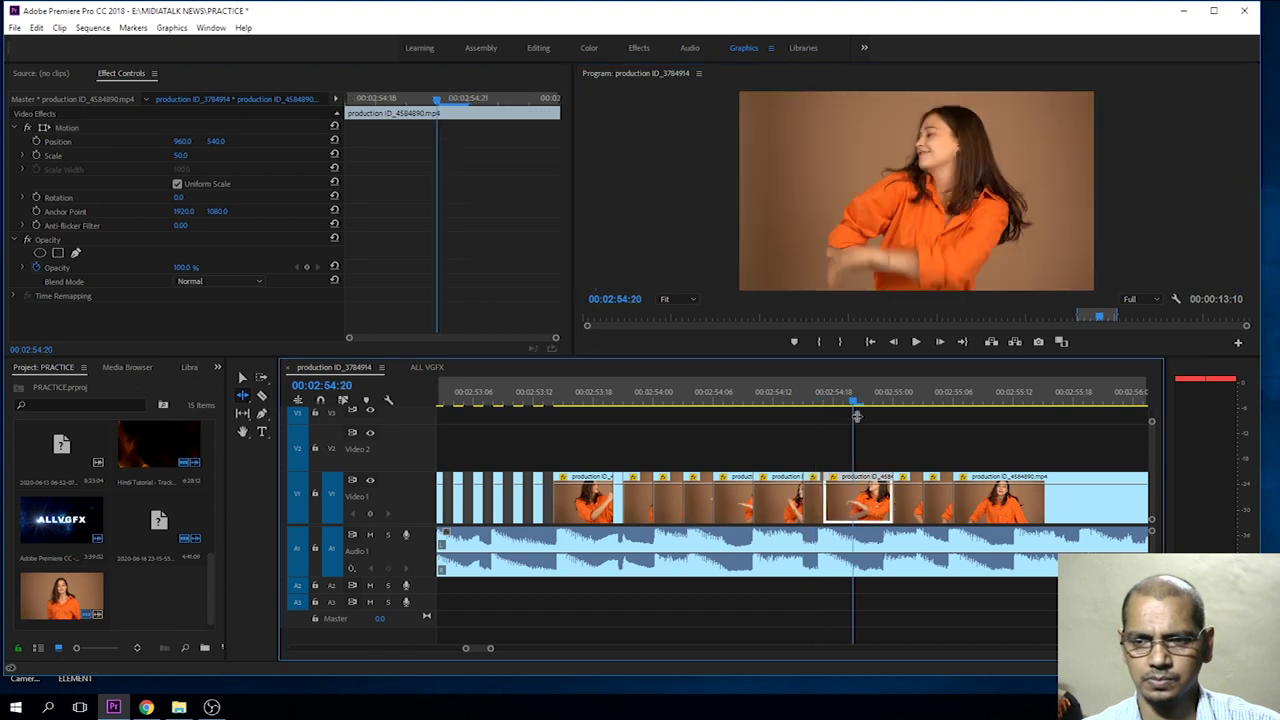
left_click(43, 129)
left_click_drag(742, 190, 530, 205)
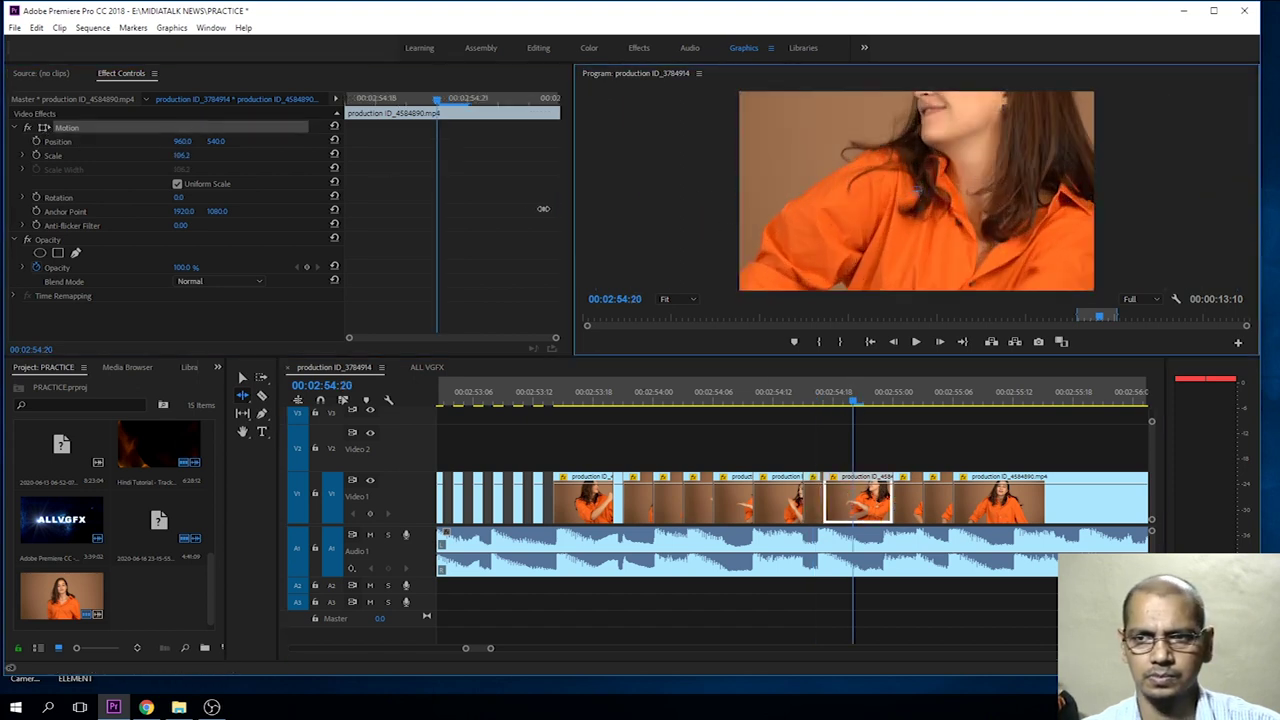
Zoom the piece at 02:55:05 to 155.6 and reframe it on the woman's face.
left_click(912, 398)
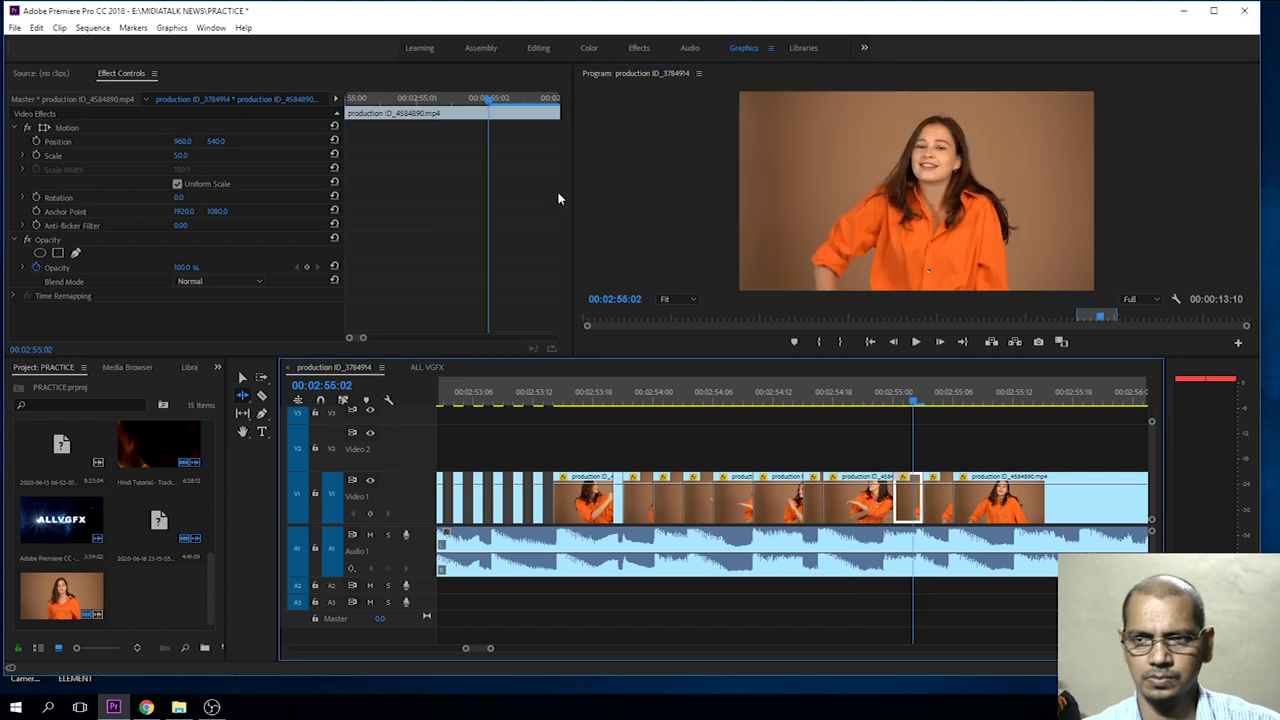
left_click(942, 399)
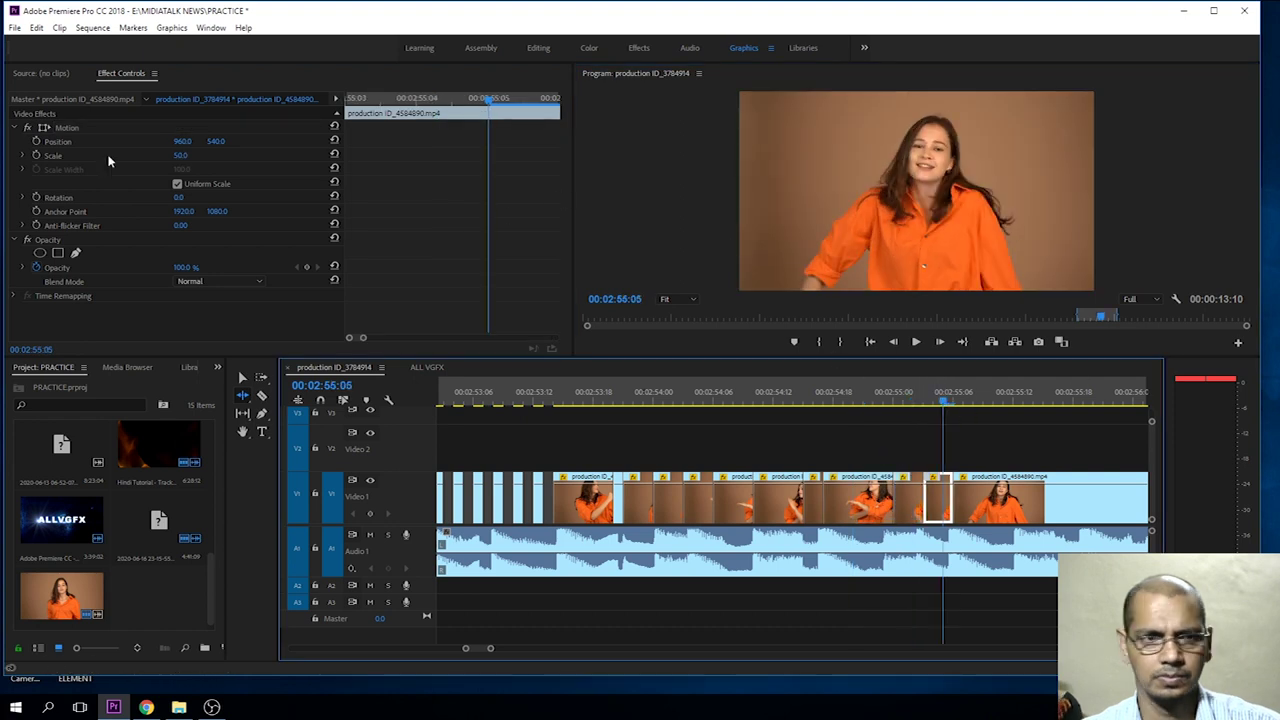
left_click(42, 129)
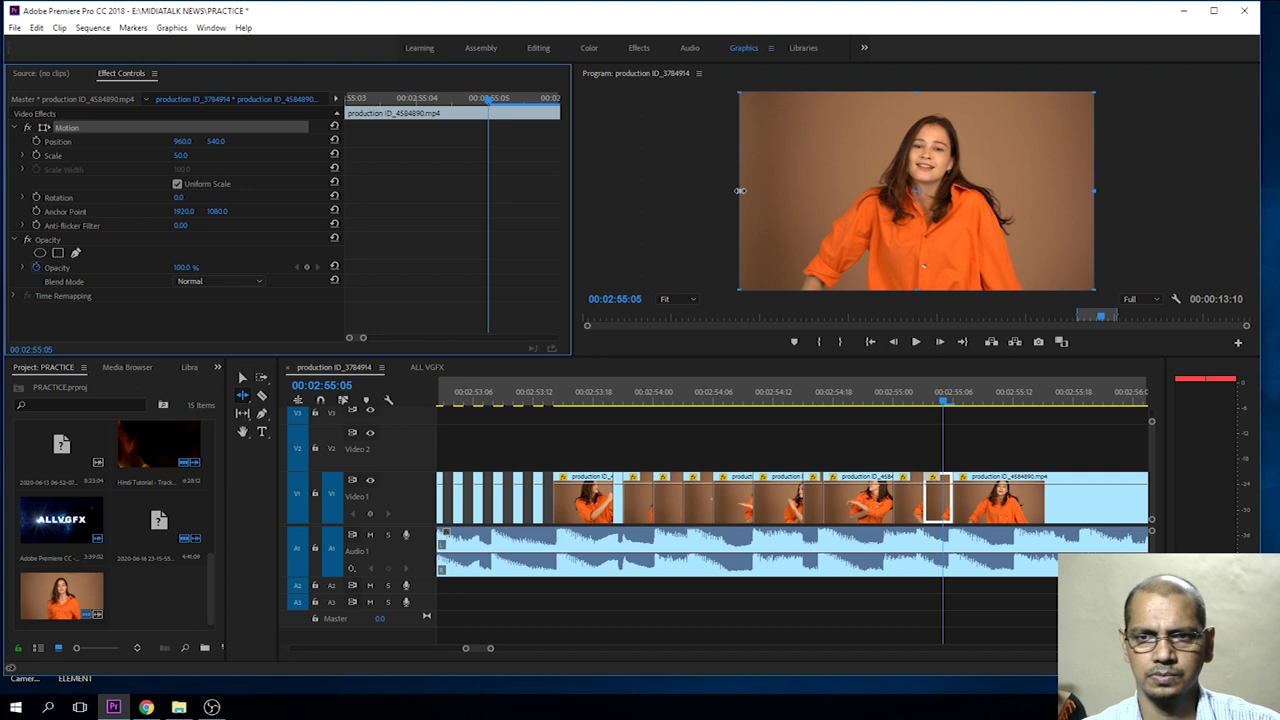
left_click_drag(740, 190, 895, 200)
left_click_drag(881, 258, 895, 315)
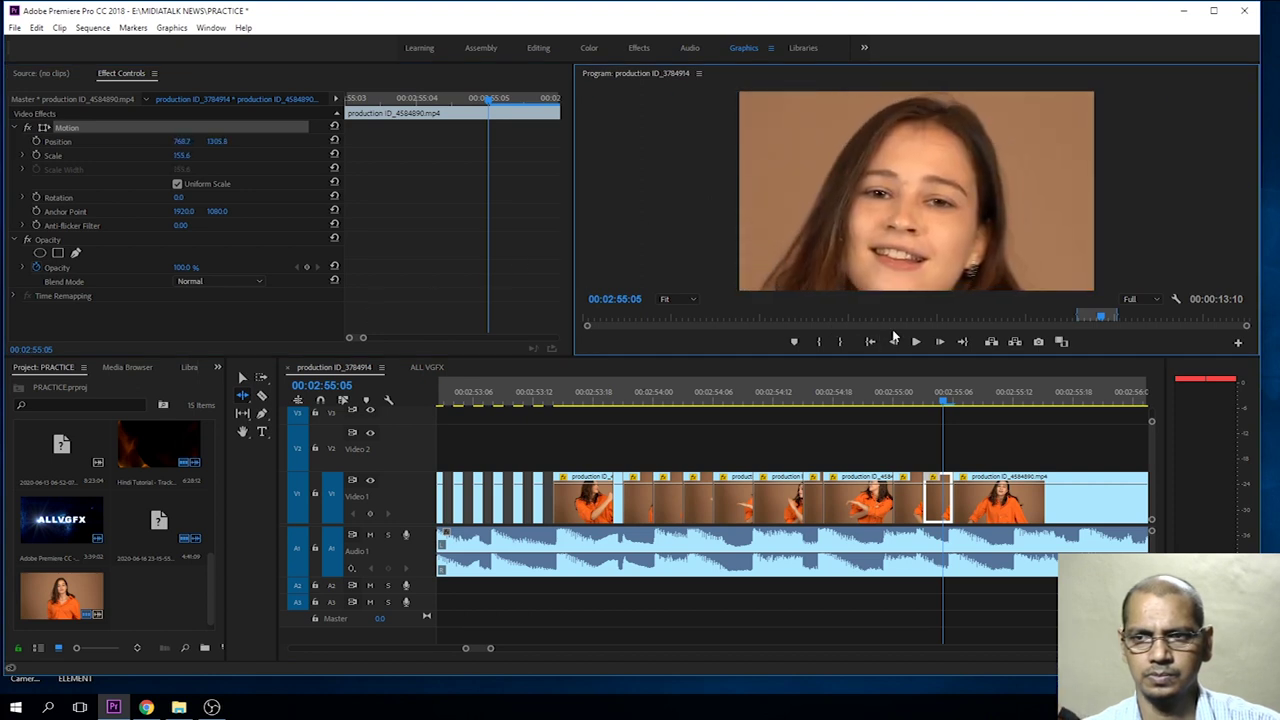
left_click(982, 402)
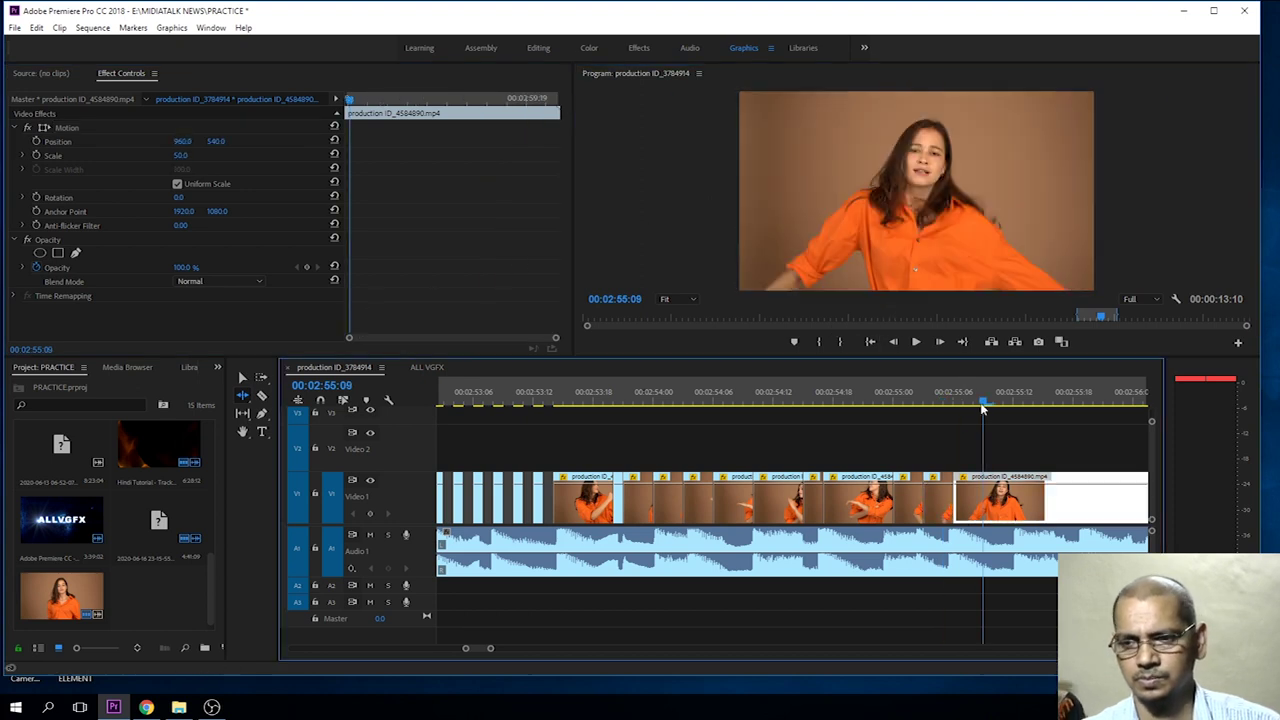
key("equal")
Cut a single-frame piece off the clip and split it at 00:02:55:12.
key("minus")
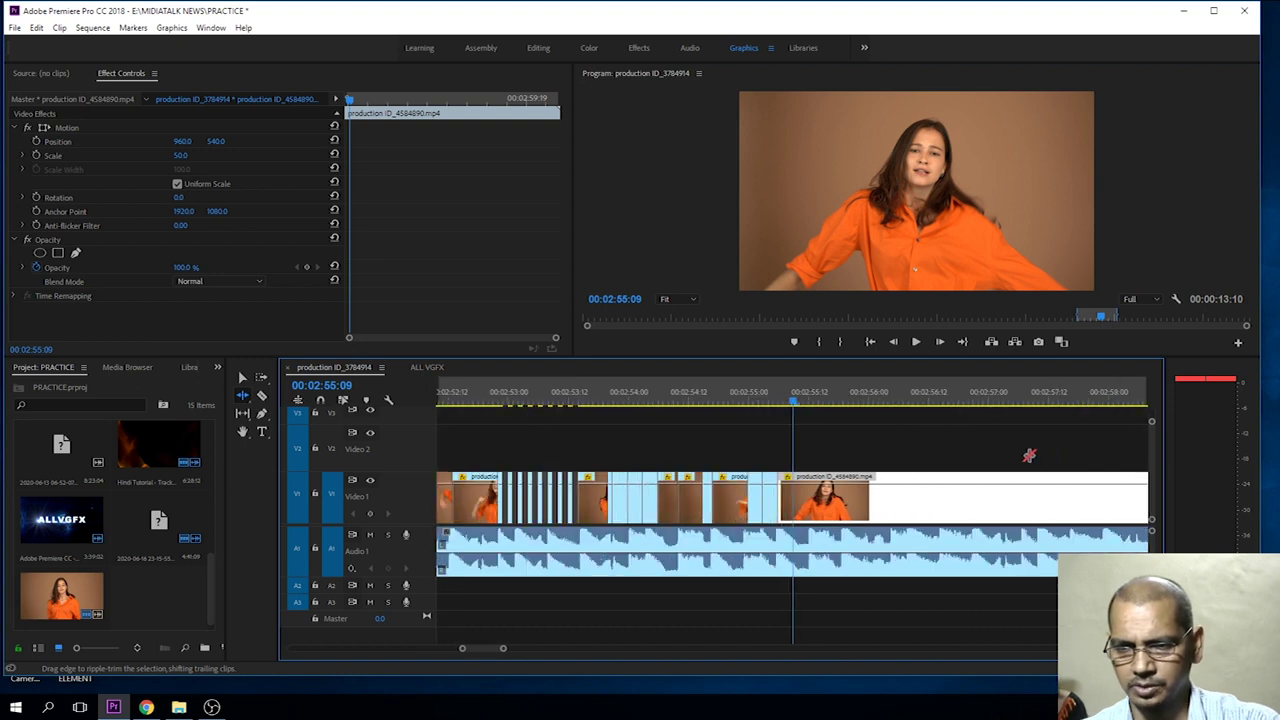
key("c")
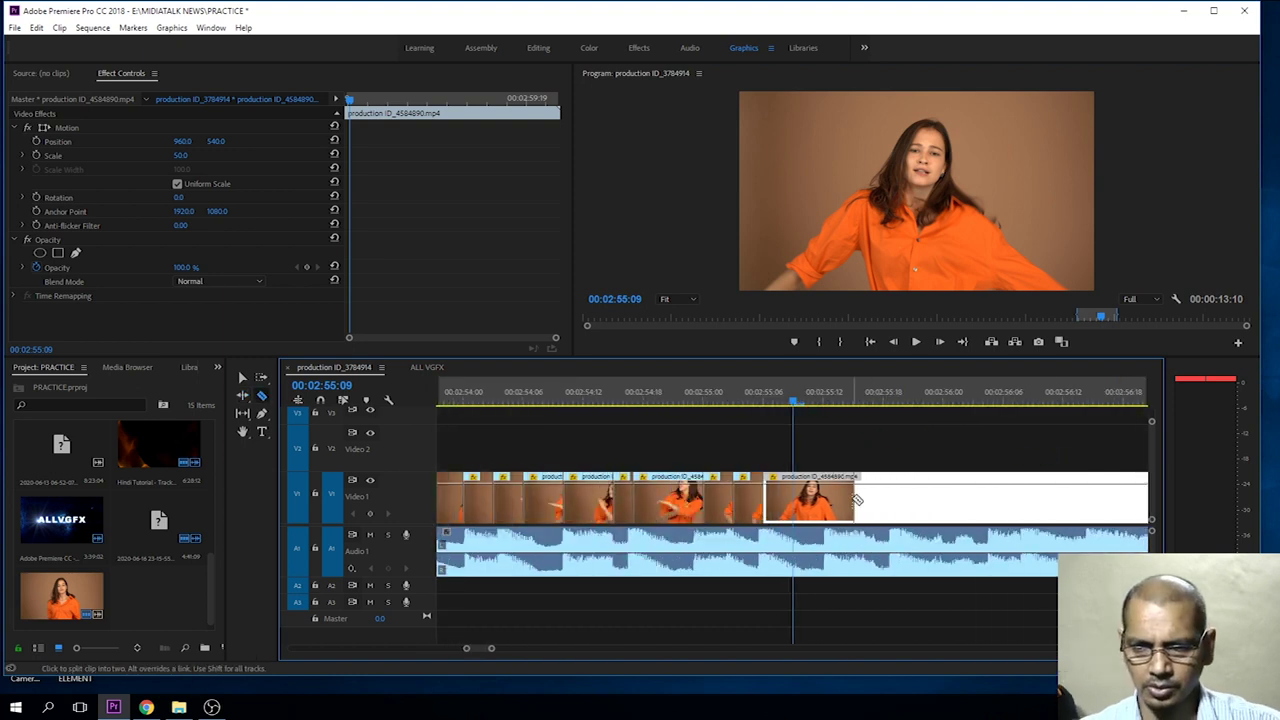
left_click(821, 500)
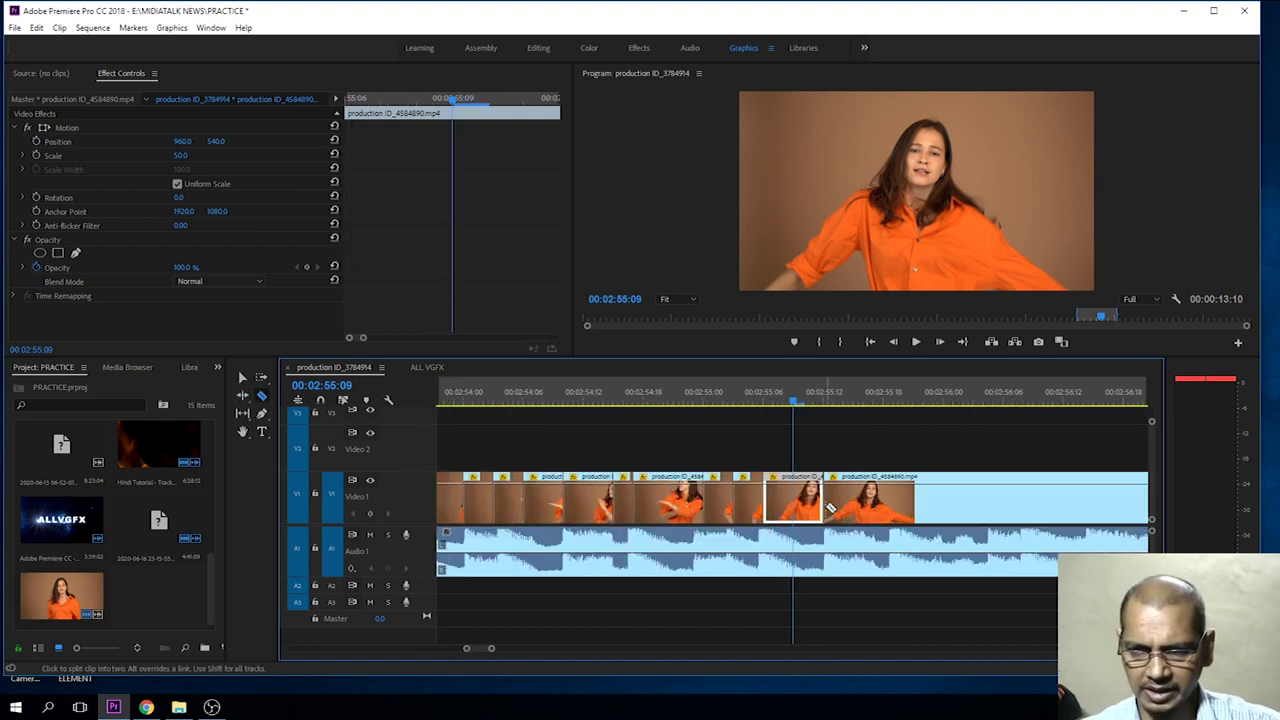
left_click(818, 402)
left_click_drag(820, 404, 833, 404)
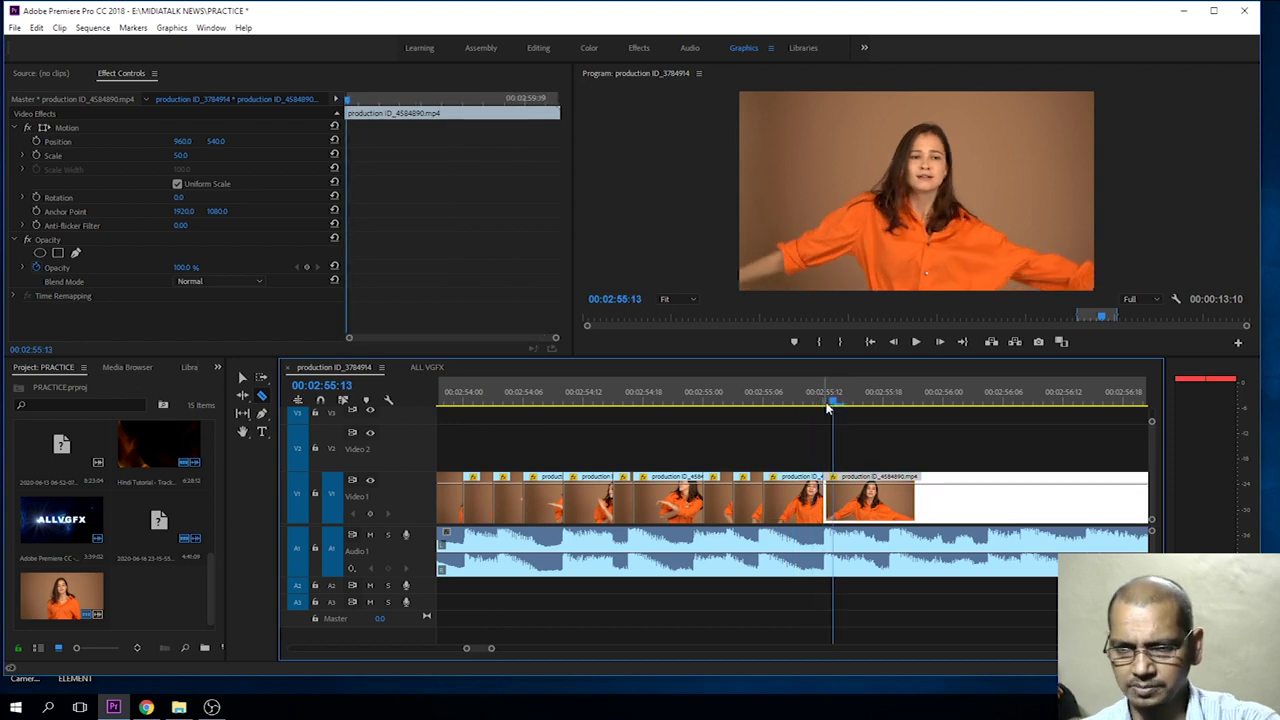
left_click(842, 499)
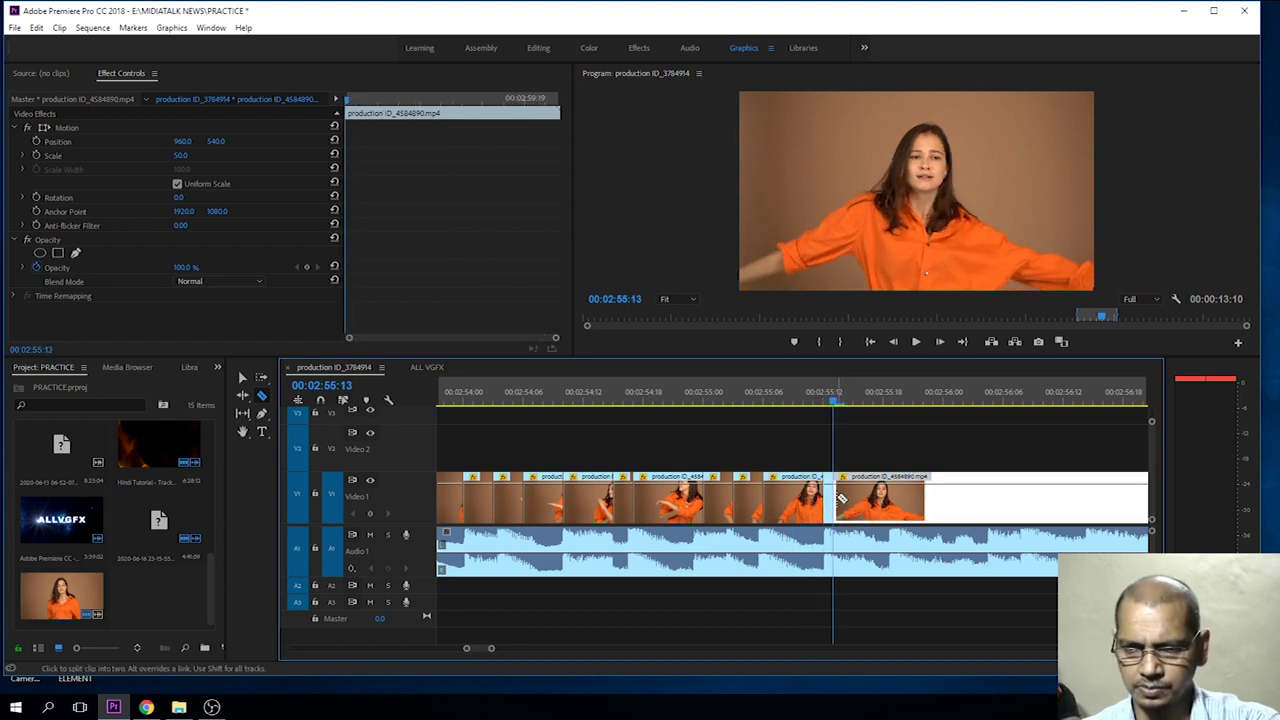
Split the clip frame by frame through 00:02:56:01, then delete the leftover tail clip.
key("=")
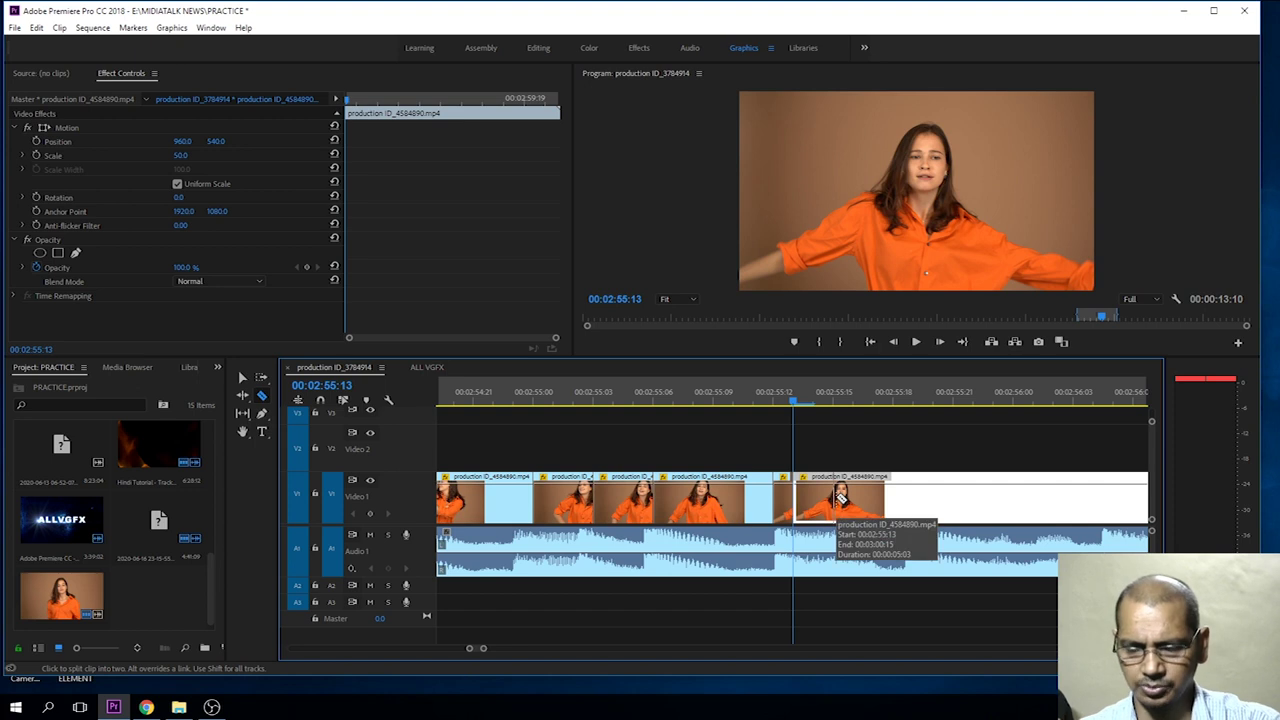
key("Right")
left_click(820, 503)
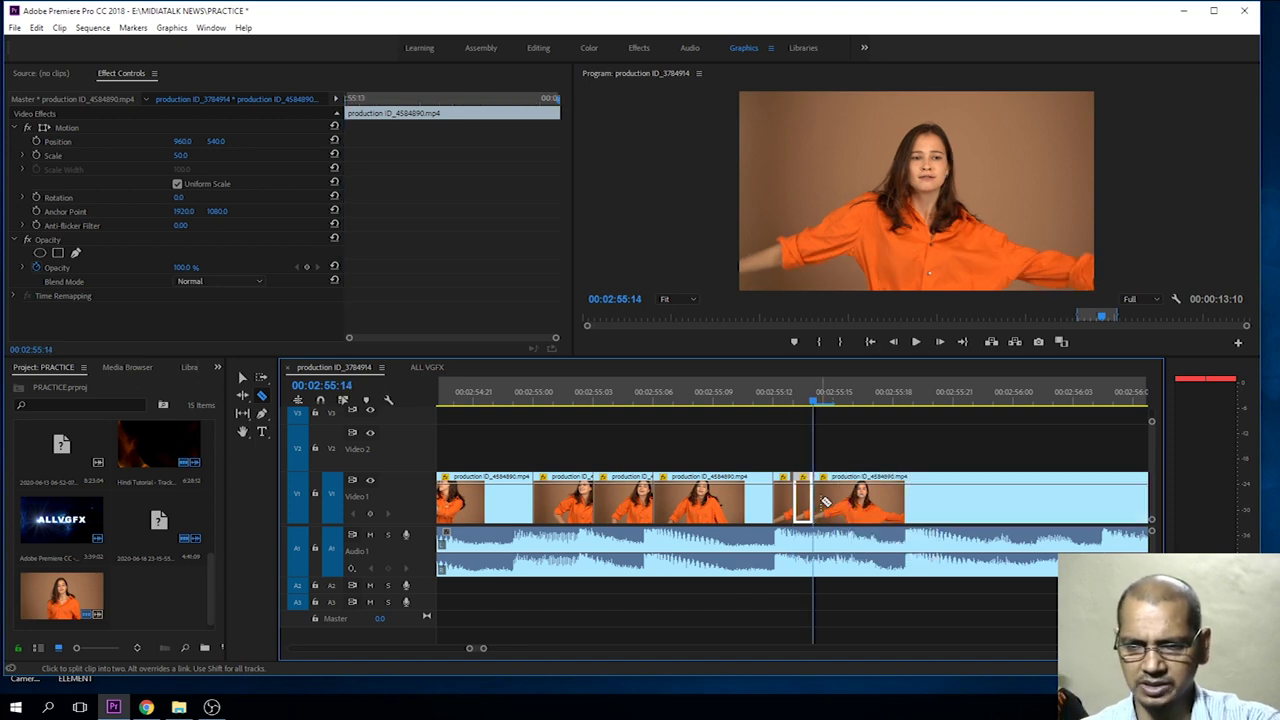
key("Right")
left_click(844, 500)
key("Right")
left_click(856, 502)
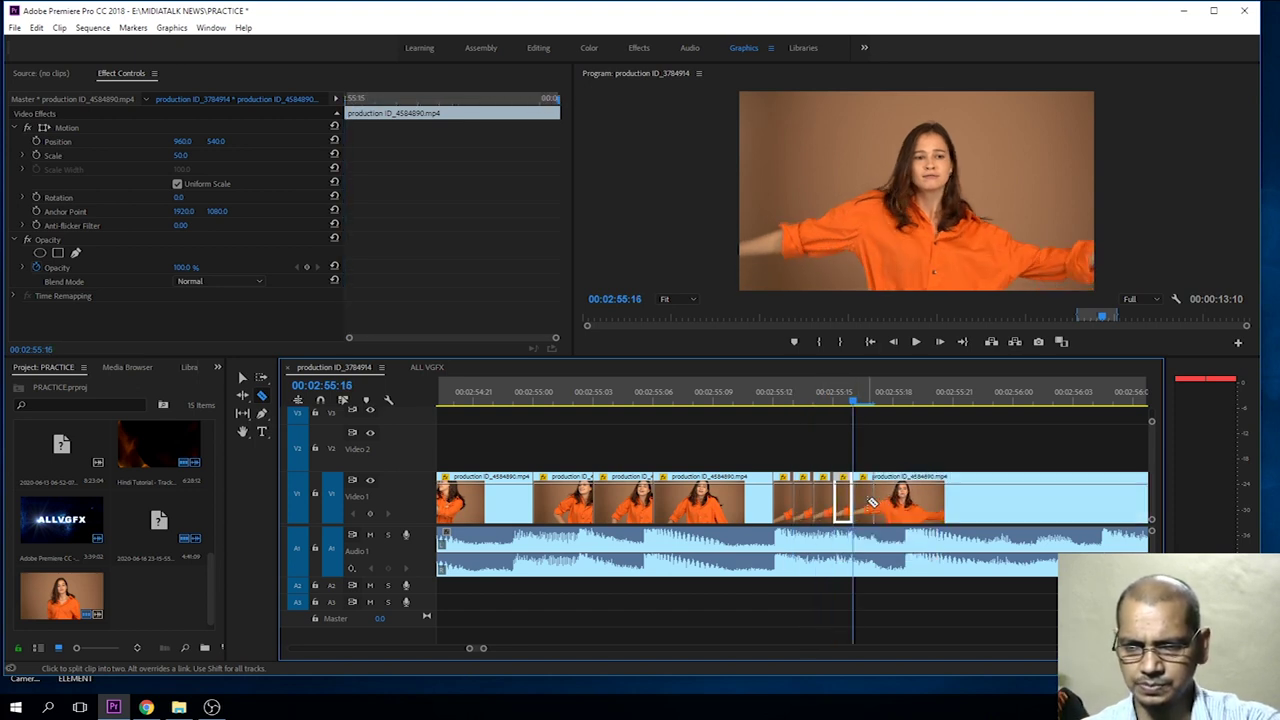
key("Right")
left_click(874, 503)
key("Right")
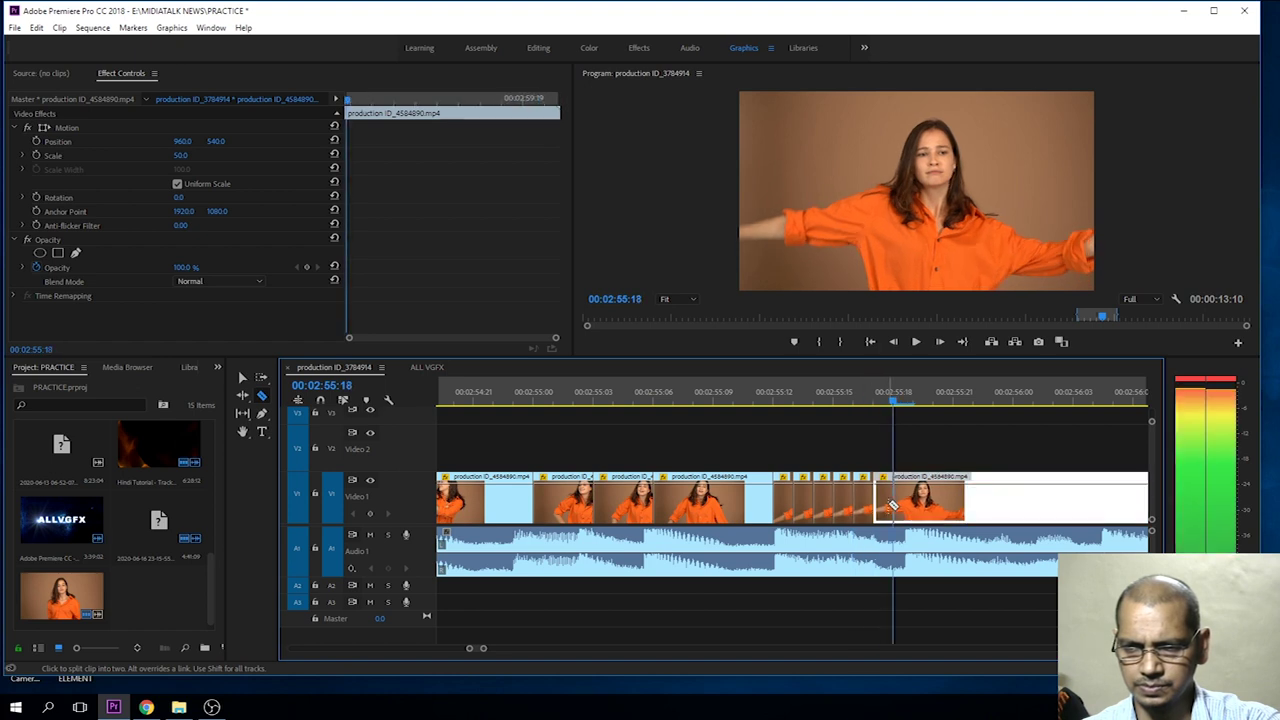
left_click(893, 505)
key("Right")
left_click(913, 505)
key("Right")
left_click(933, 505)
key("Right")
left_click(955, 507)
key("Right")
left_click(975, 507)
key("Right")
left_click(995, 508)
key("Right")
left_click(1013, 505)
key("Right")
key("v")
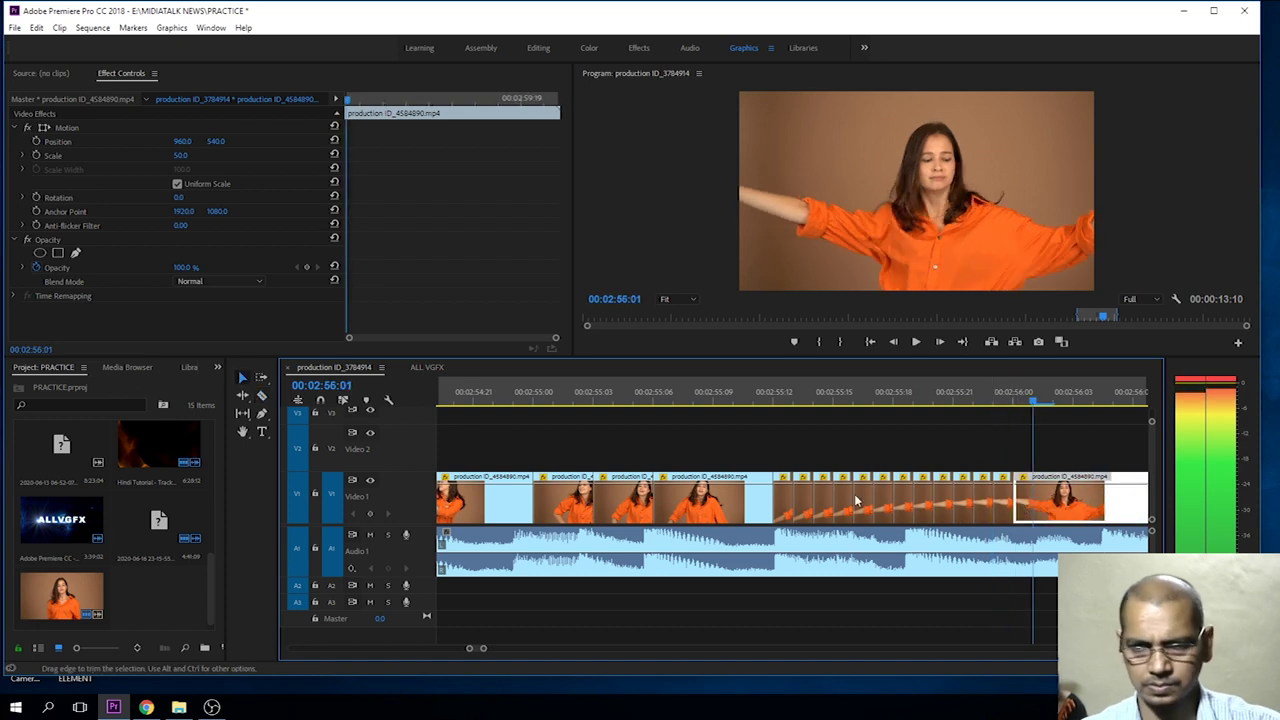
key("Delete")
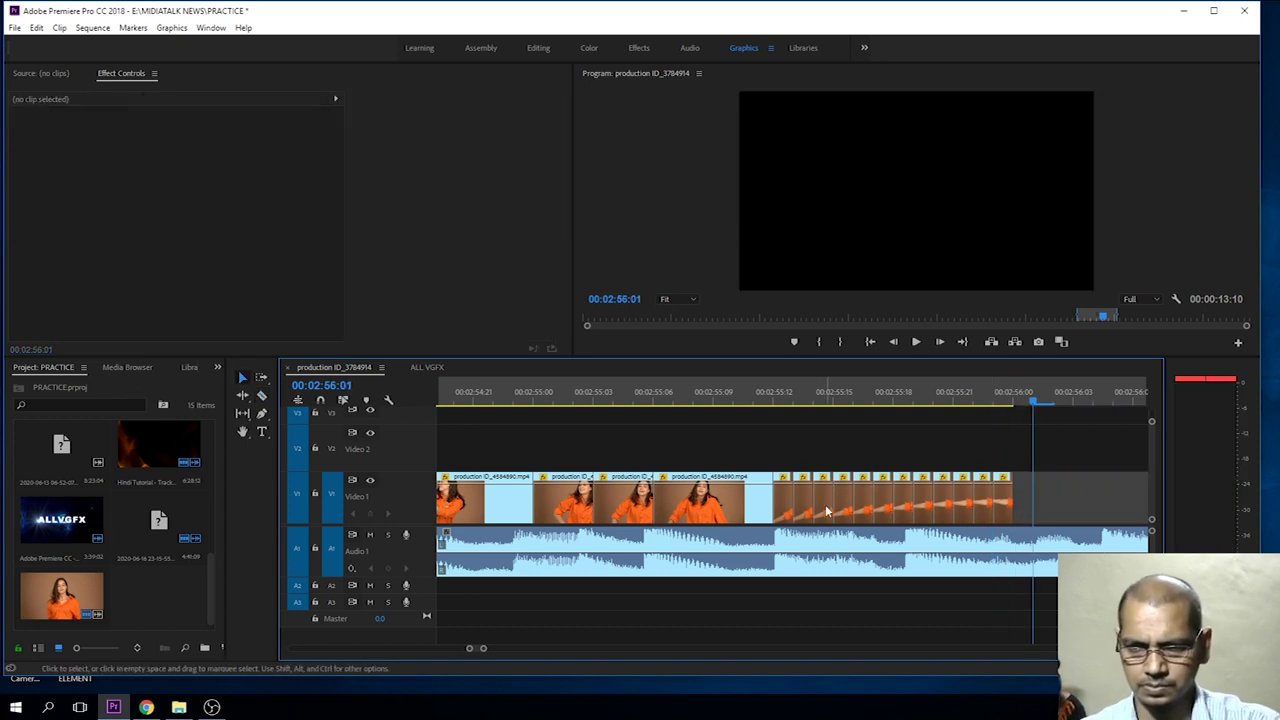
Restore the tail clip and delete five alternate single-frame pieces between 02:55:12 and 02:56:01.
key("ctrl+z")
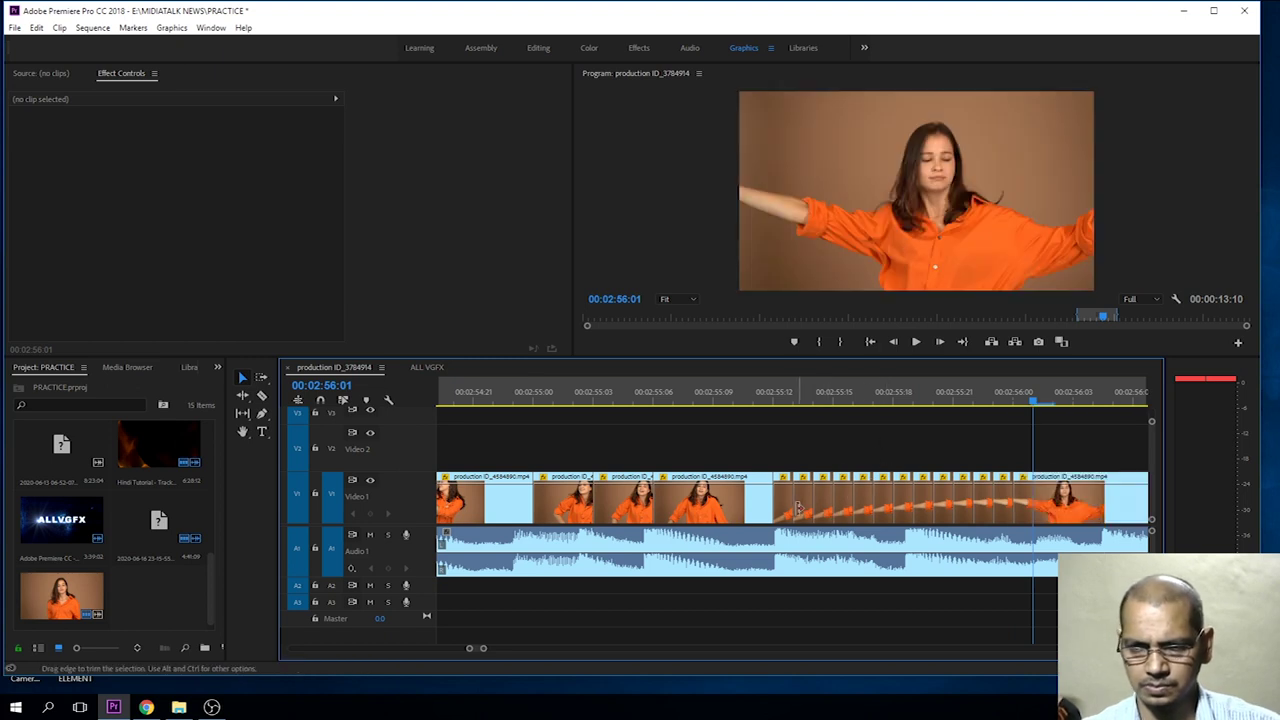
left_click(800, 510)
key("Delete")
key("Delete")
left_click(882, 508)
key("Delete")
left_click(922, 510)
key("Delete")
left_click(962, 508)
key("Delete")
left_click(1003, 505)
key("Delete")
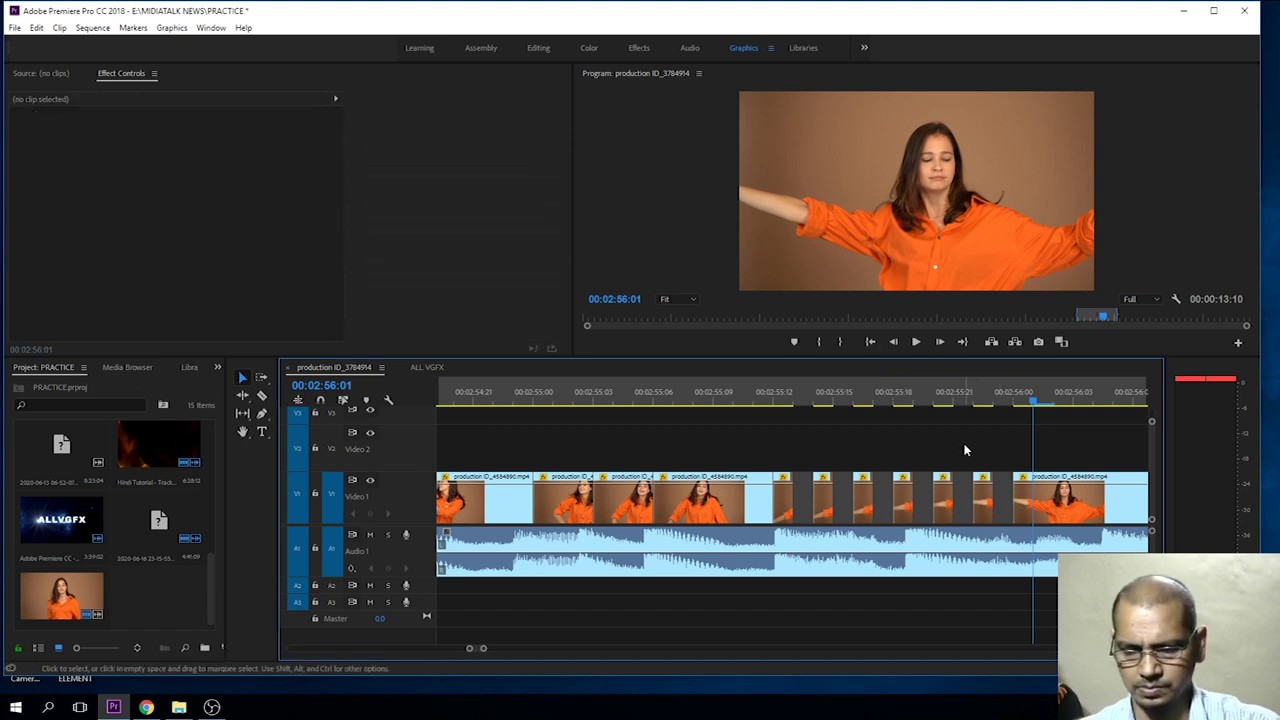
Zoom the timeline out and back in, and select the last Video 1 clip.
key("minus")
key("equal")
key("equal")
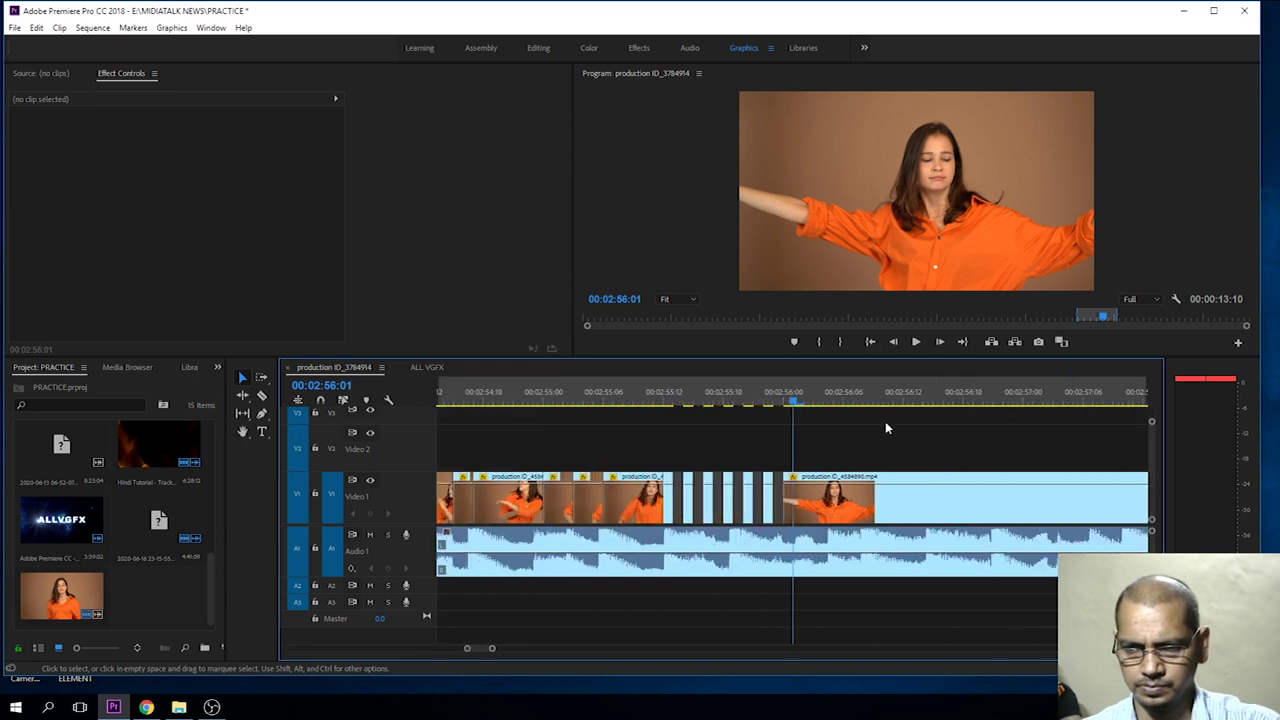
left_click(836, 402)
Razor the final Video 1 clip into a run of short pieces from about 00:02:56:05.
key("c")
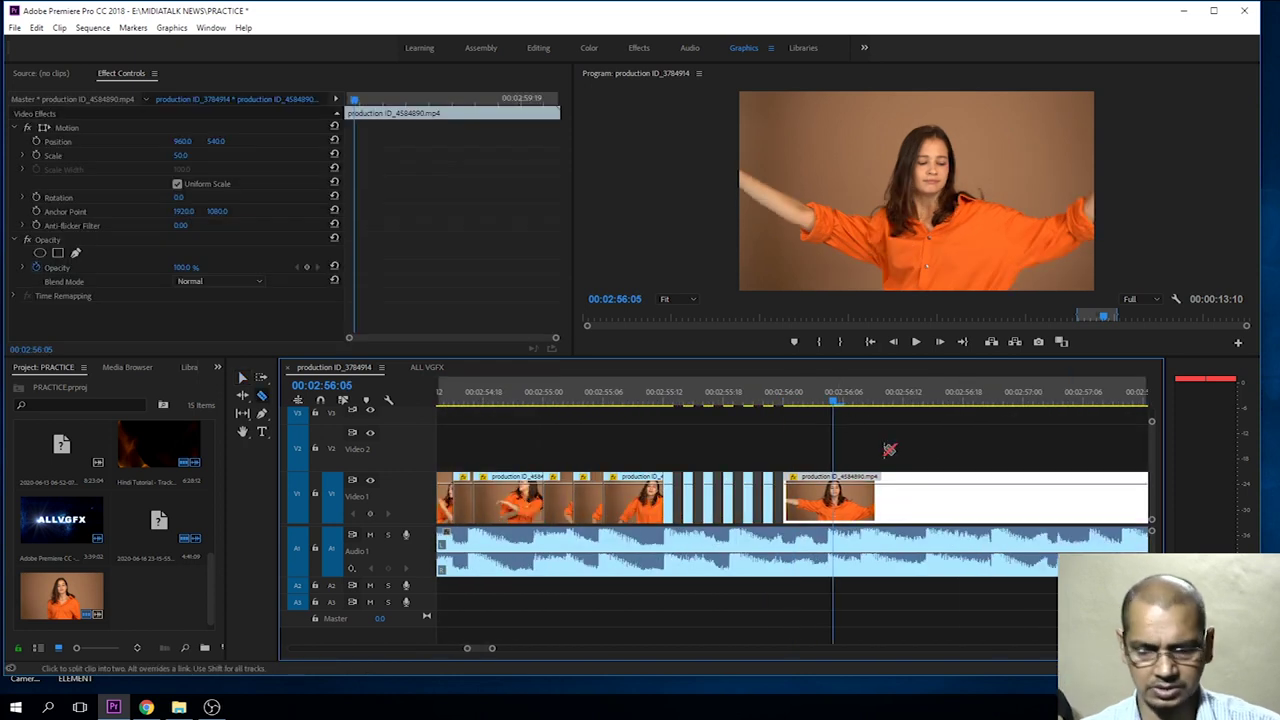
left_click(836, 505)
left_click(876, 505)
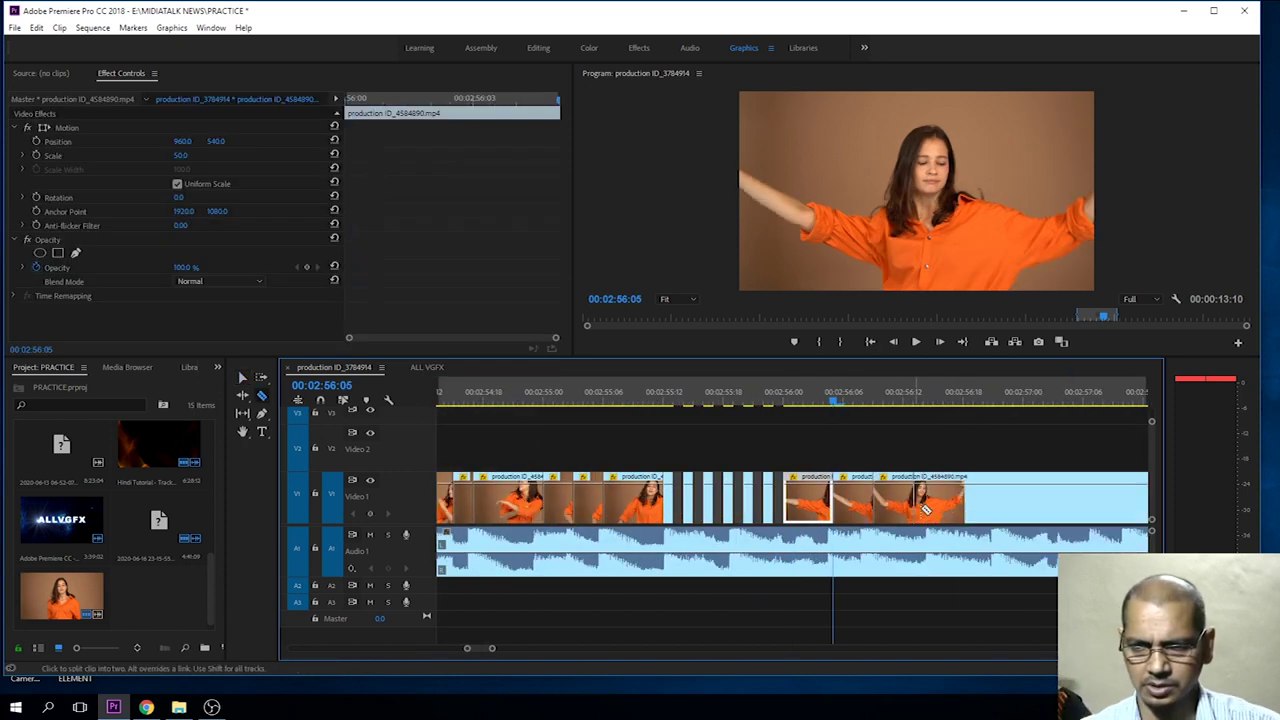
left_click(934, 505)
left_click(903, 550)
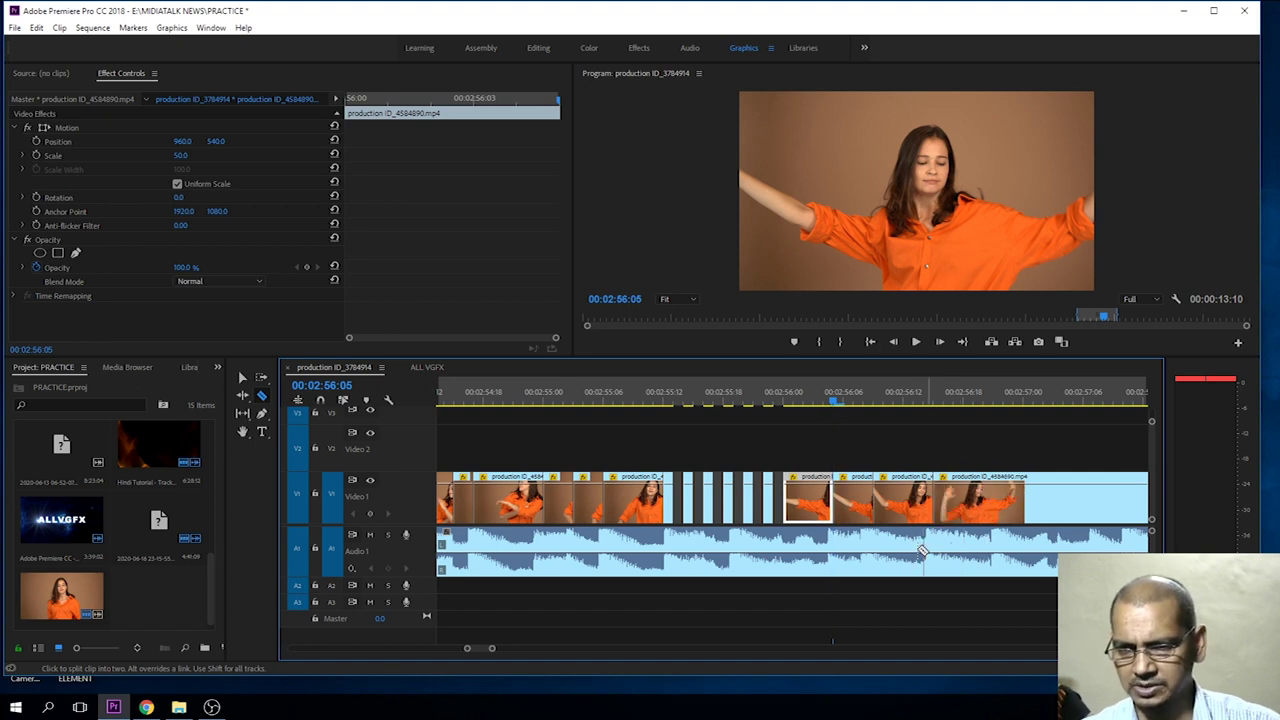
key("Right")
key("Right")
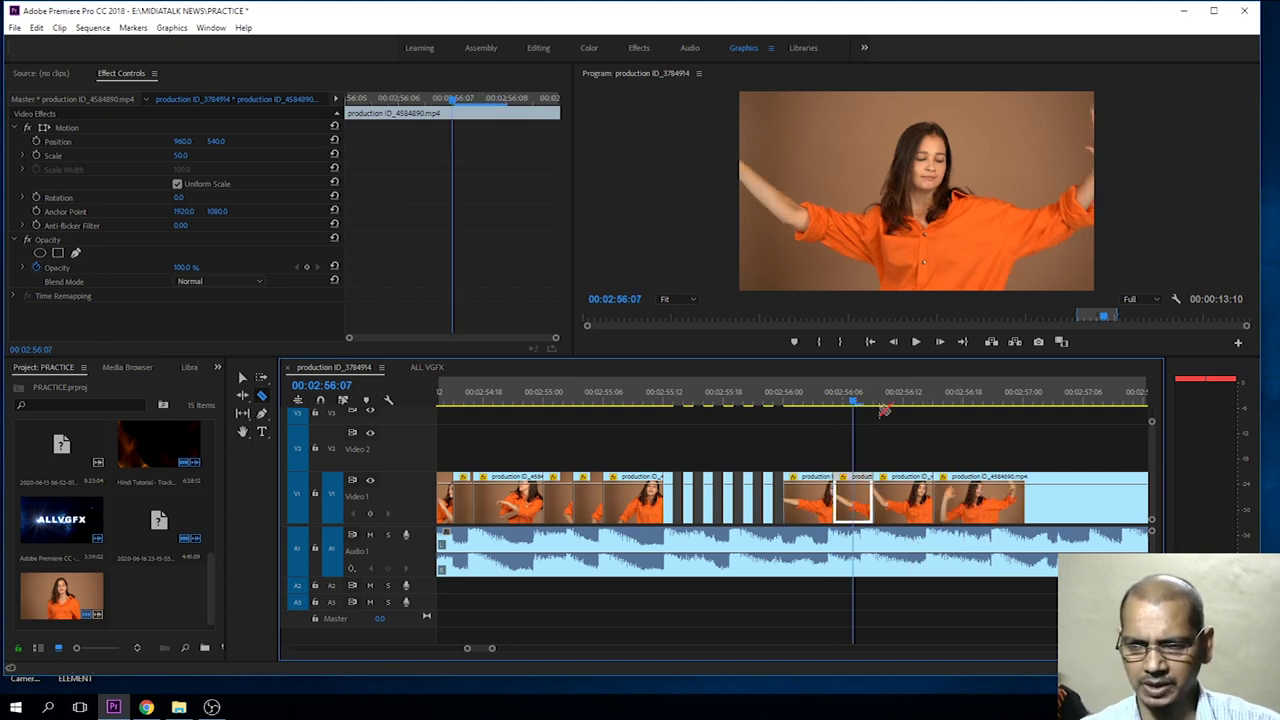
left_click(996, 507)
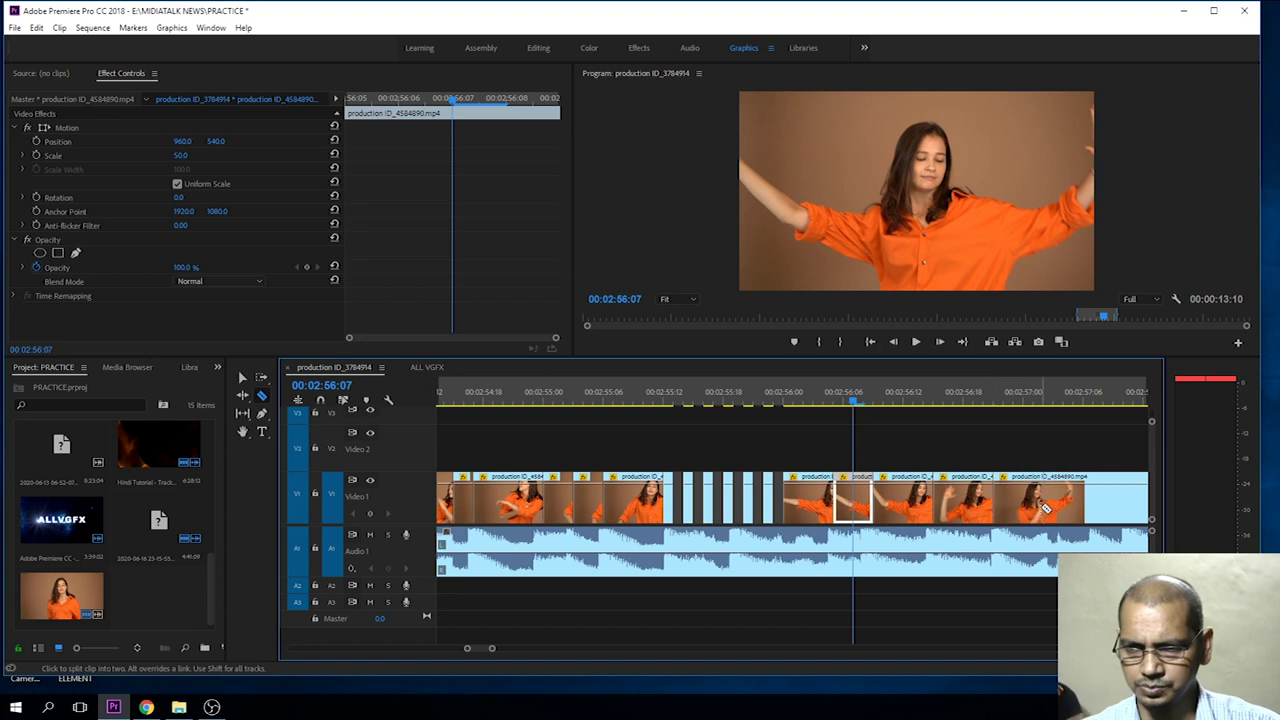
left_click(1083, 508)
left_click(1095, 508)
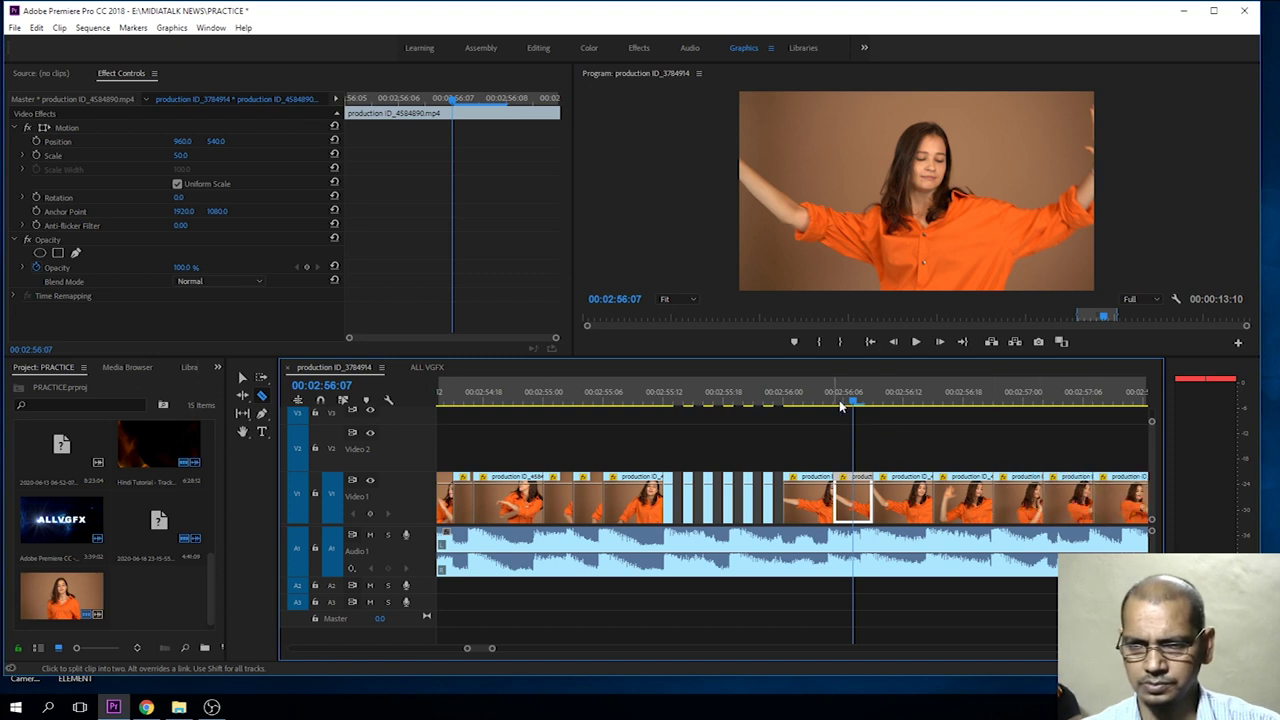
left_click(855, 500)
key("v")
left_click(48, 128)
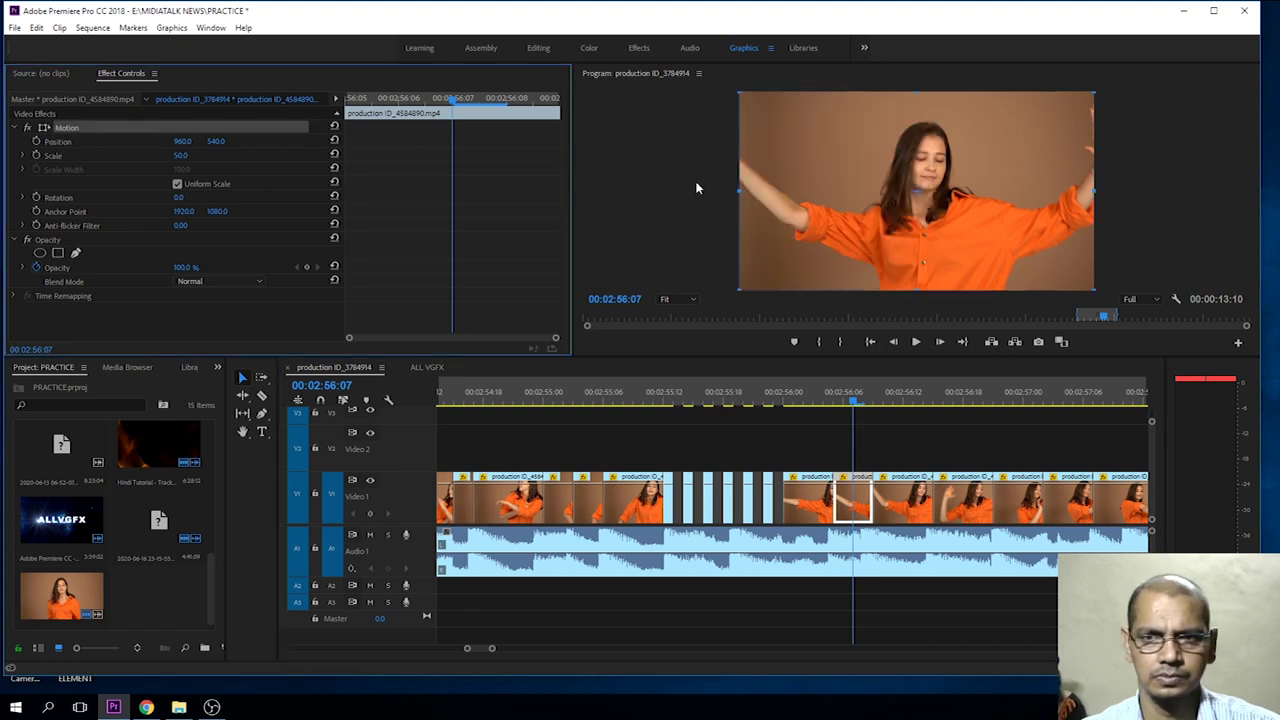
Enlarge the current piece, then scale the next to about 146% shifted up and right.
left_click_drag(737, 191, 892, 182)
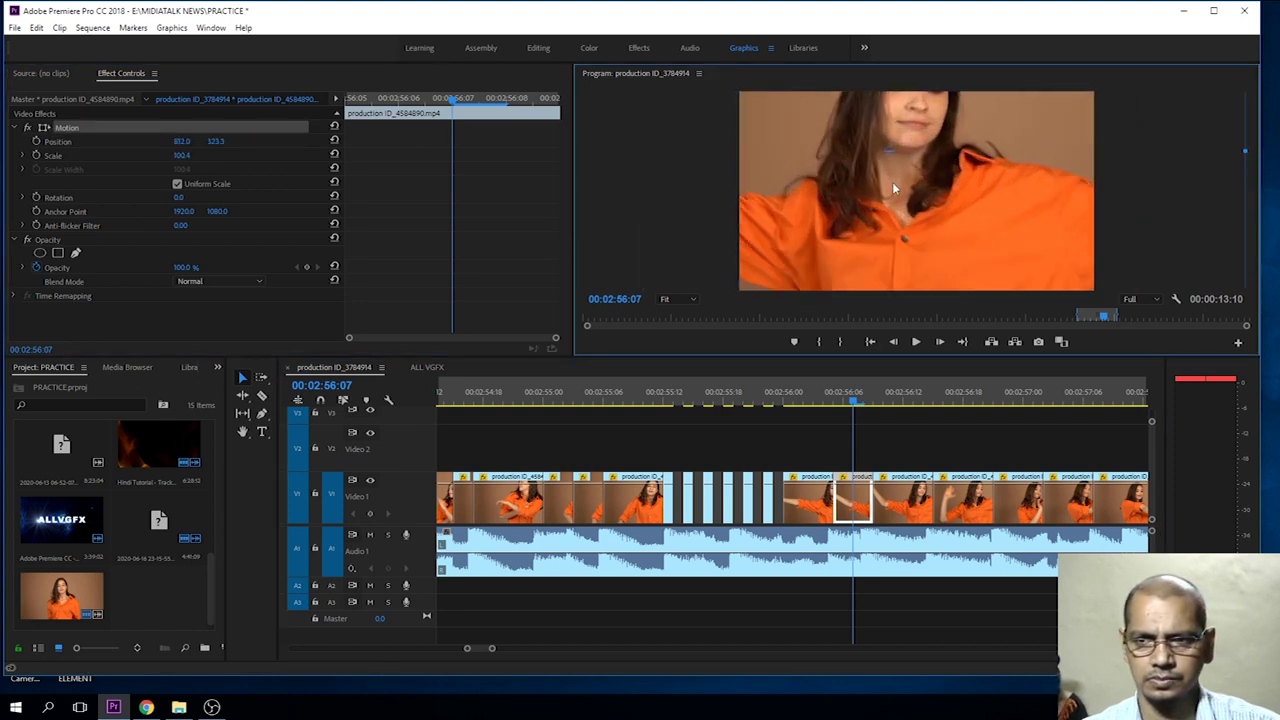
left_click(900, 500)
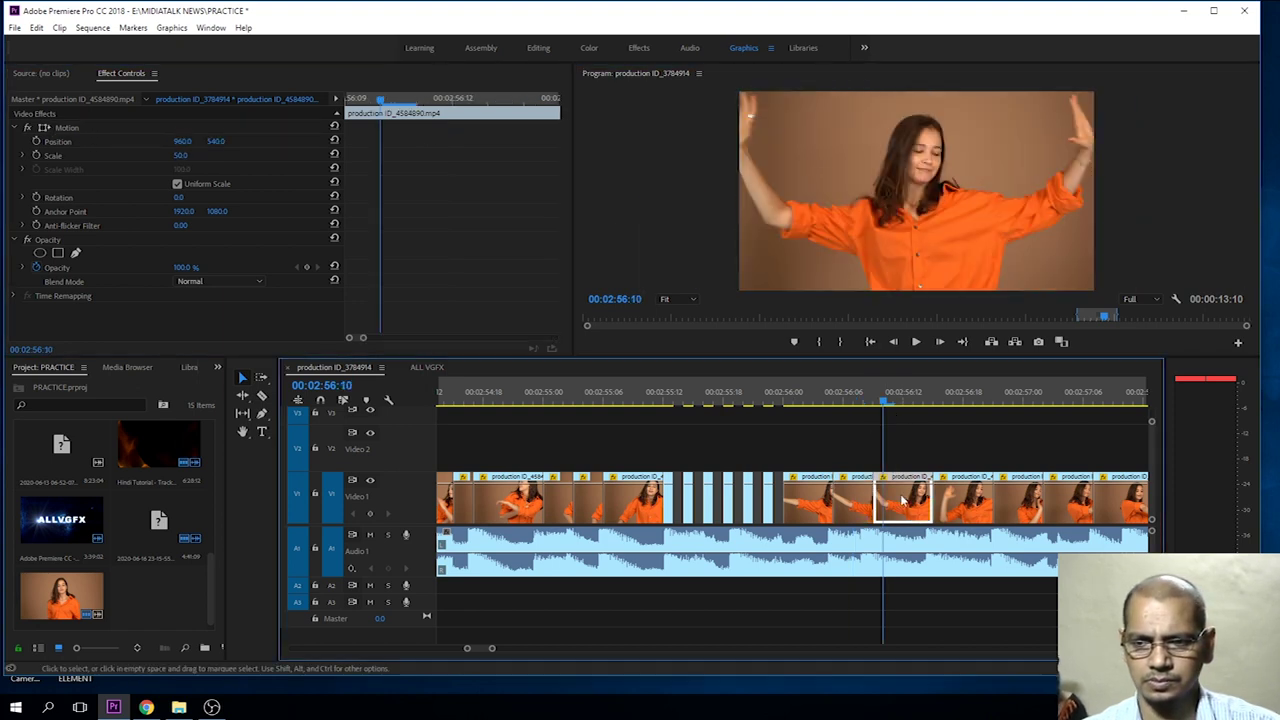
left_click(42, 132)
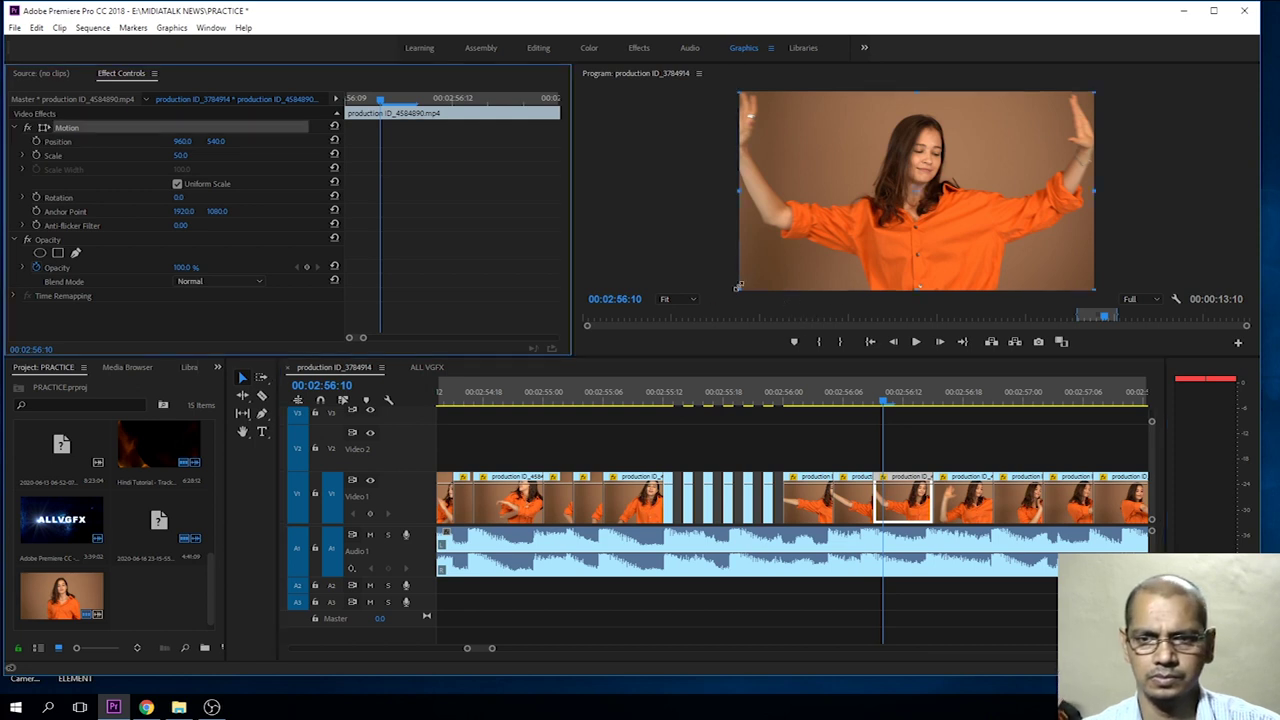
left_click_drag(734, 288, 318, 400)
mouse_move(777, 236)
left_mouse_down()
mouse_move(963, 160)
mouse_move(1108, 180)
left_mouse_up()
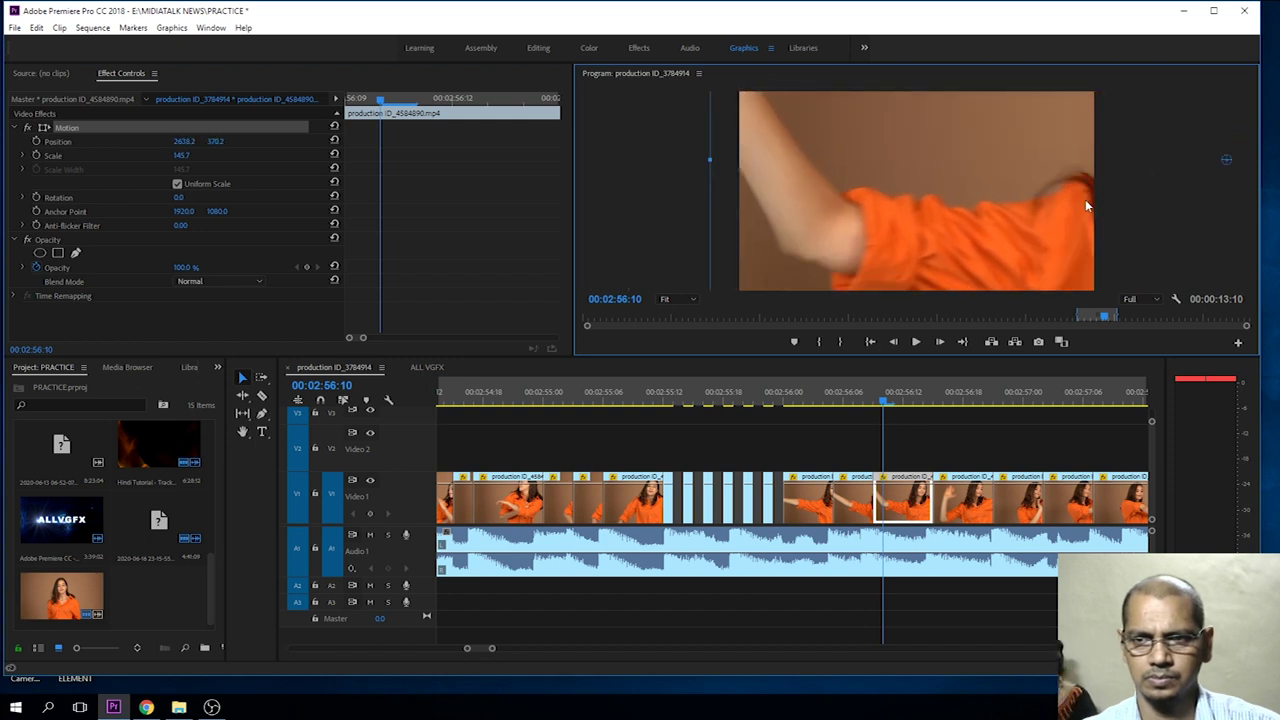
Zoom the piece at 00:02:56:18 to about 113% and 00:02:56:23 to 122.6, shifted right.
left_click(961, 396)
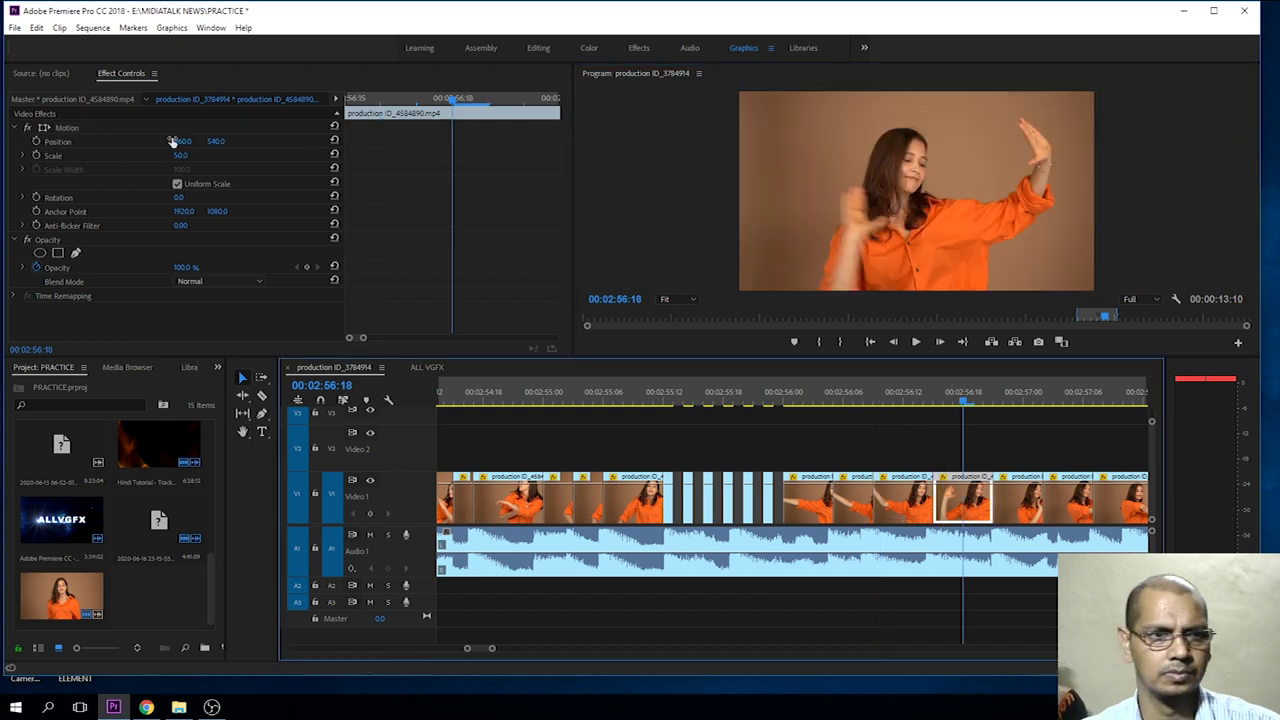
left_click(43, 128)
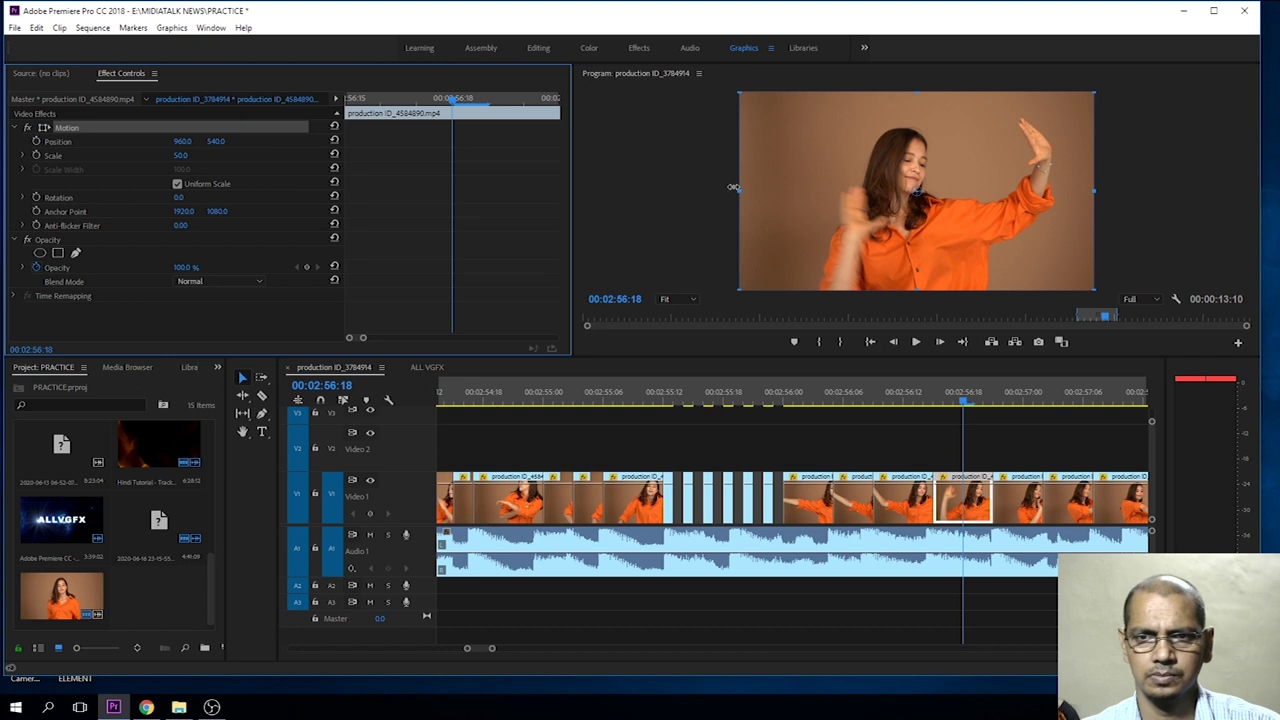
left_click_drag(733, 187, 560, 200)
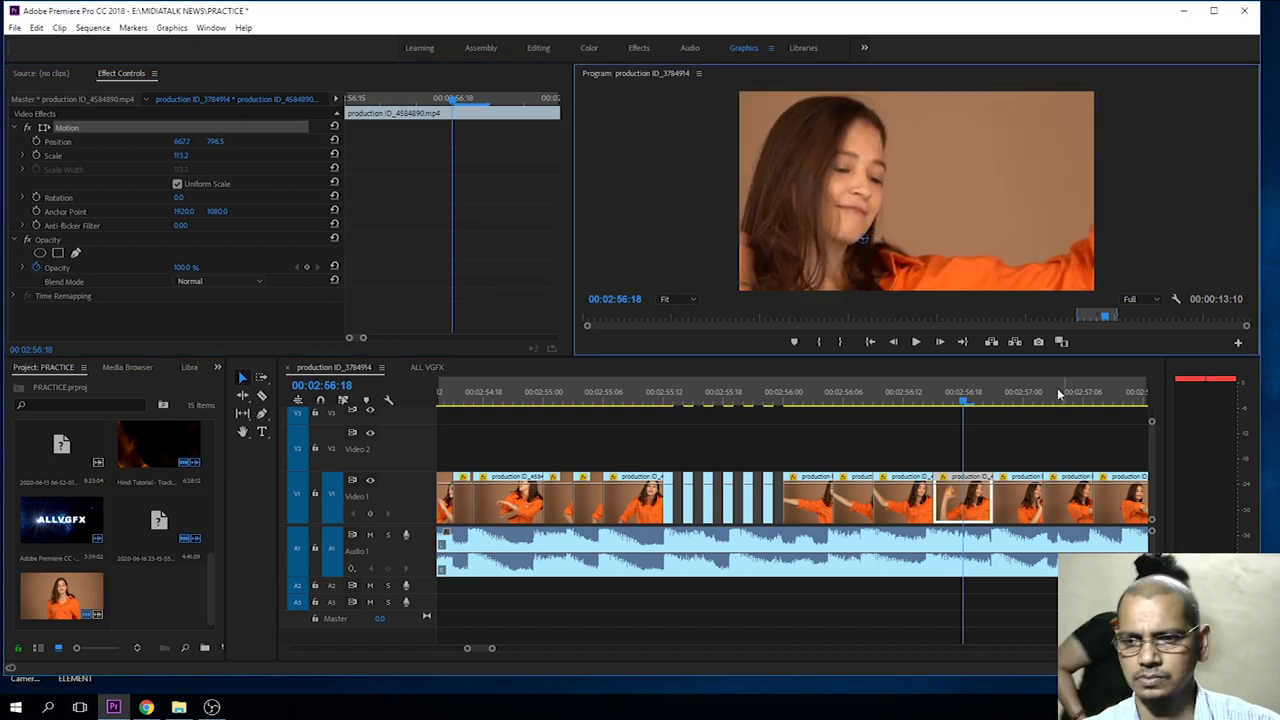
left_click(1013, 394)
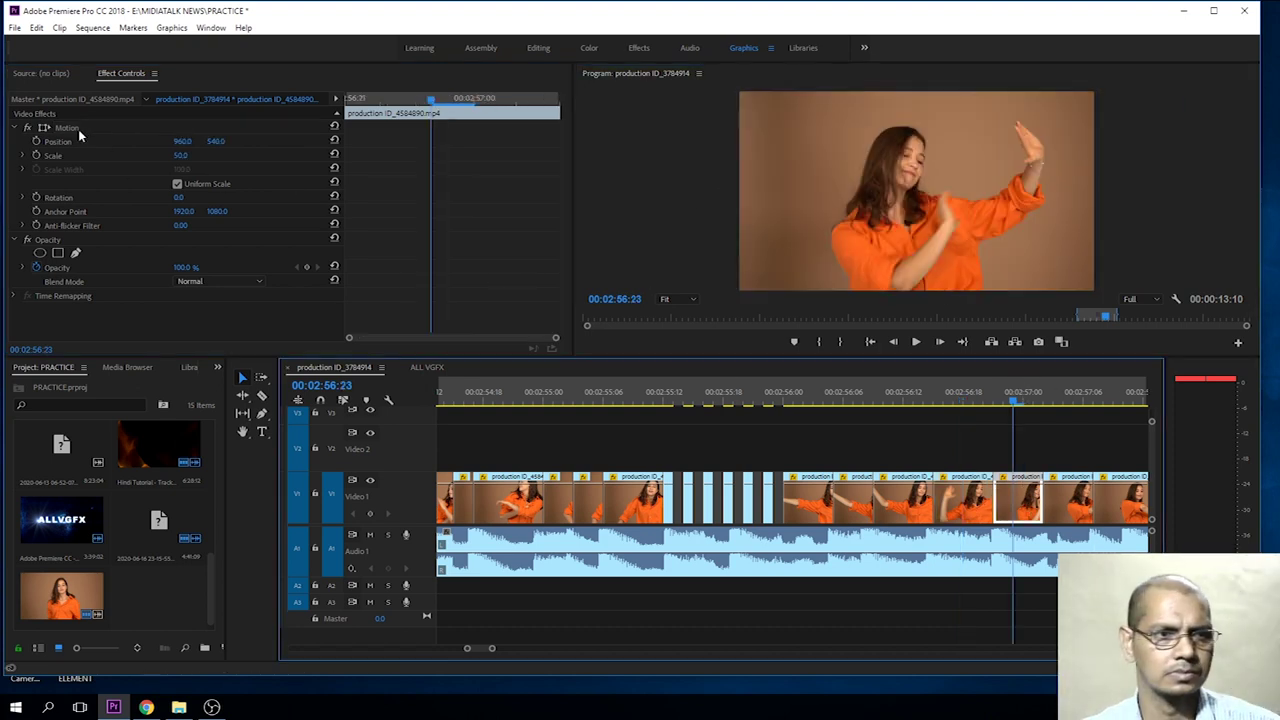
left_click(43, 128)
left_click_drag(738, 288, 1152, 392)
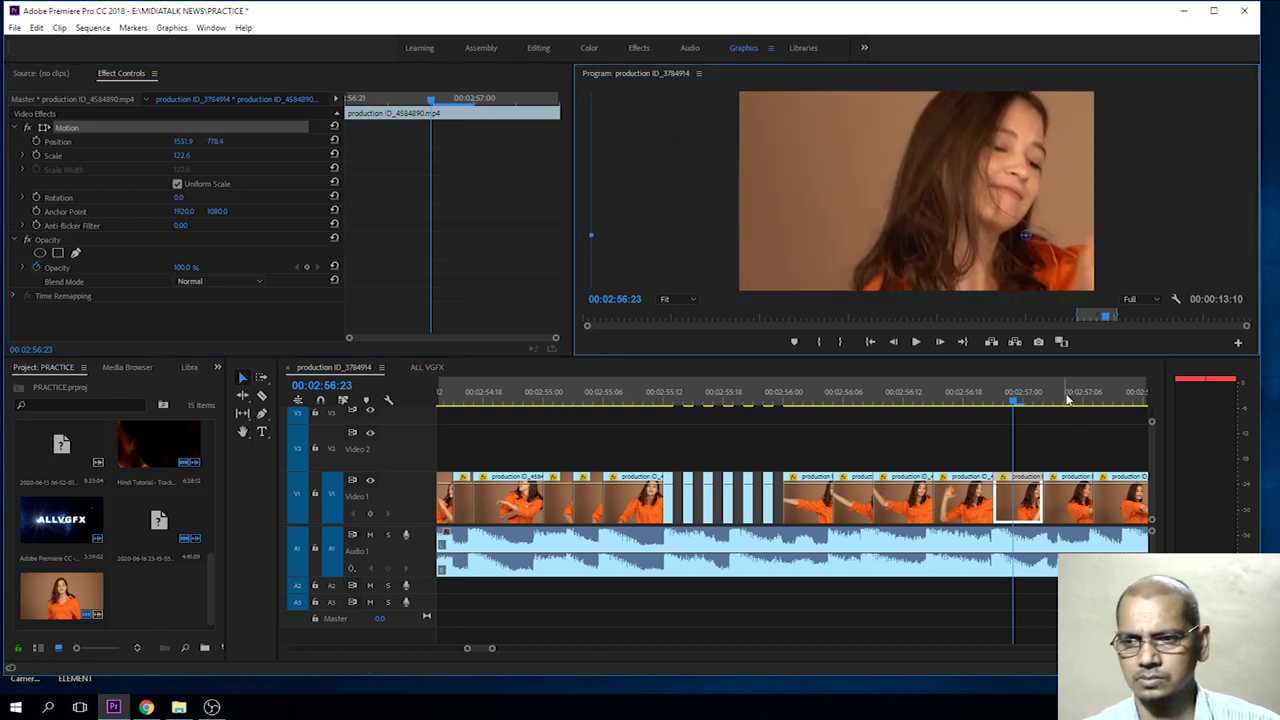
Enlarge the piece at 00:02:57:03 to 119.2 and reposition it toward the left.
left_click(1070, 500)
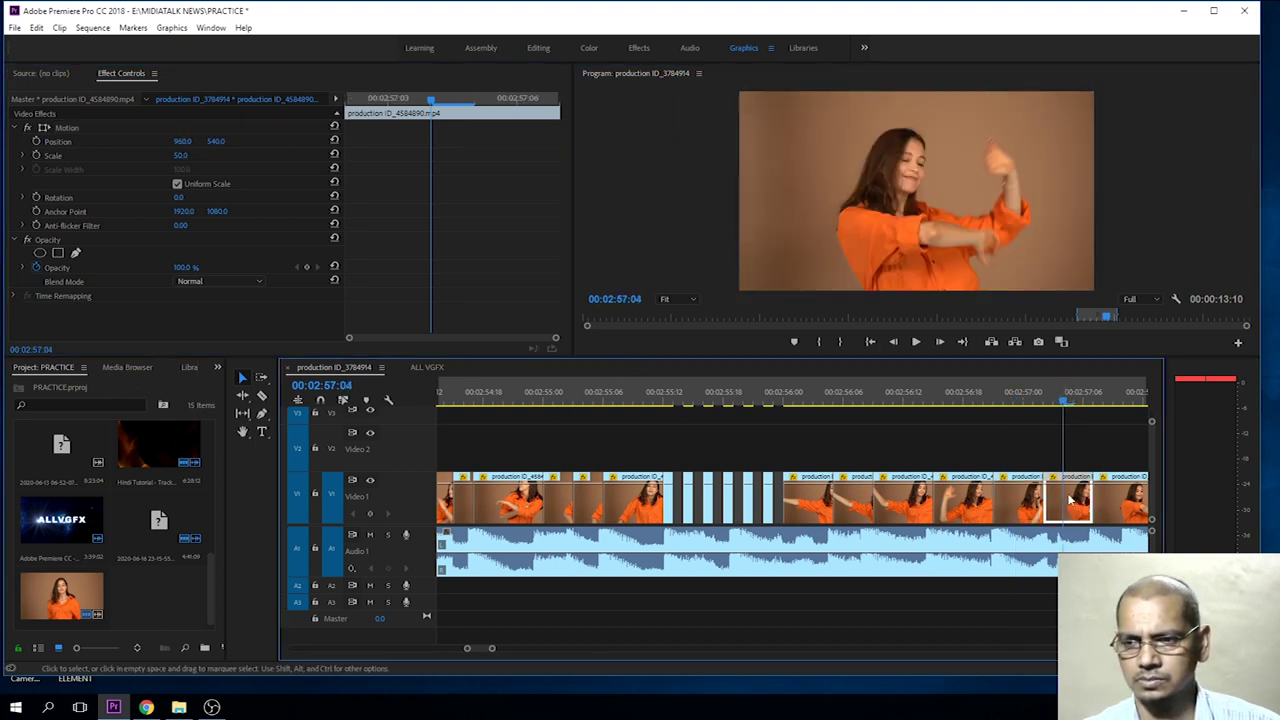
left_click(57, 129)
left_click_drag(733, 289, 968, 248)
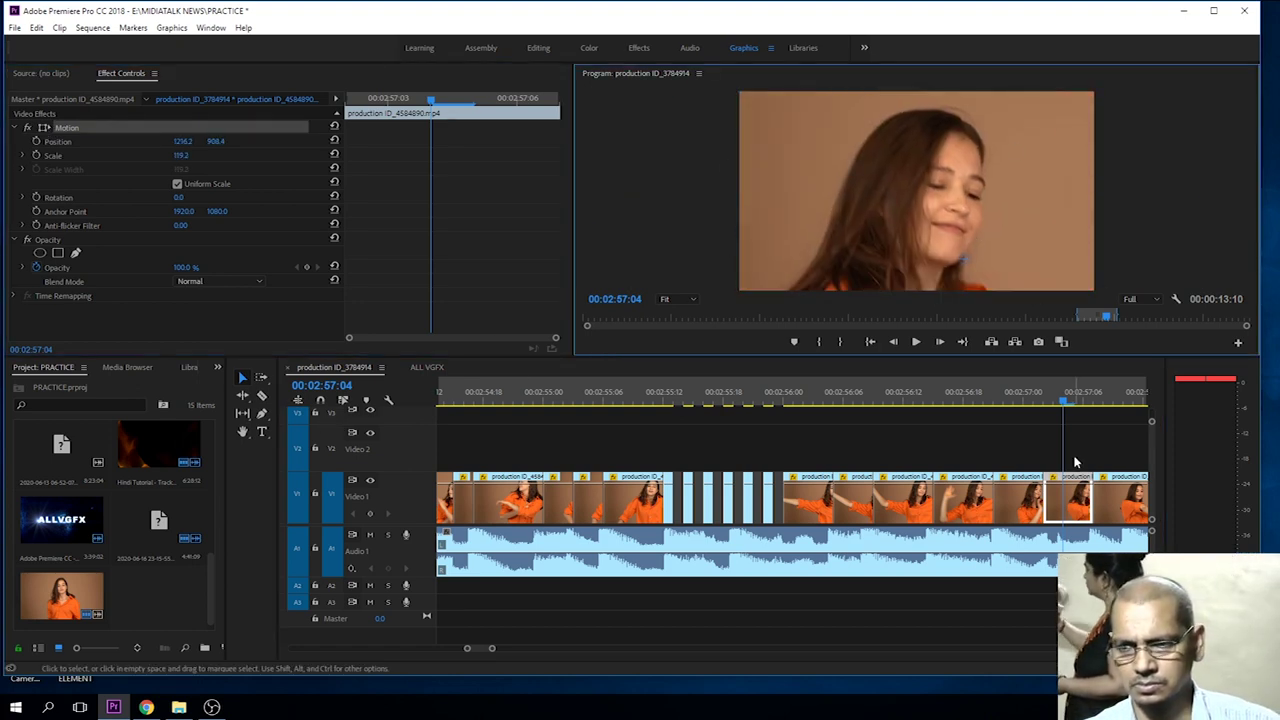
left_click(1010, 405)
left_click_drag(1008, 405, 1053, 402)
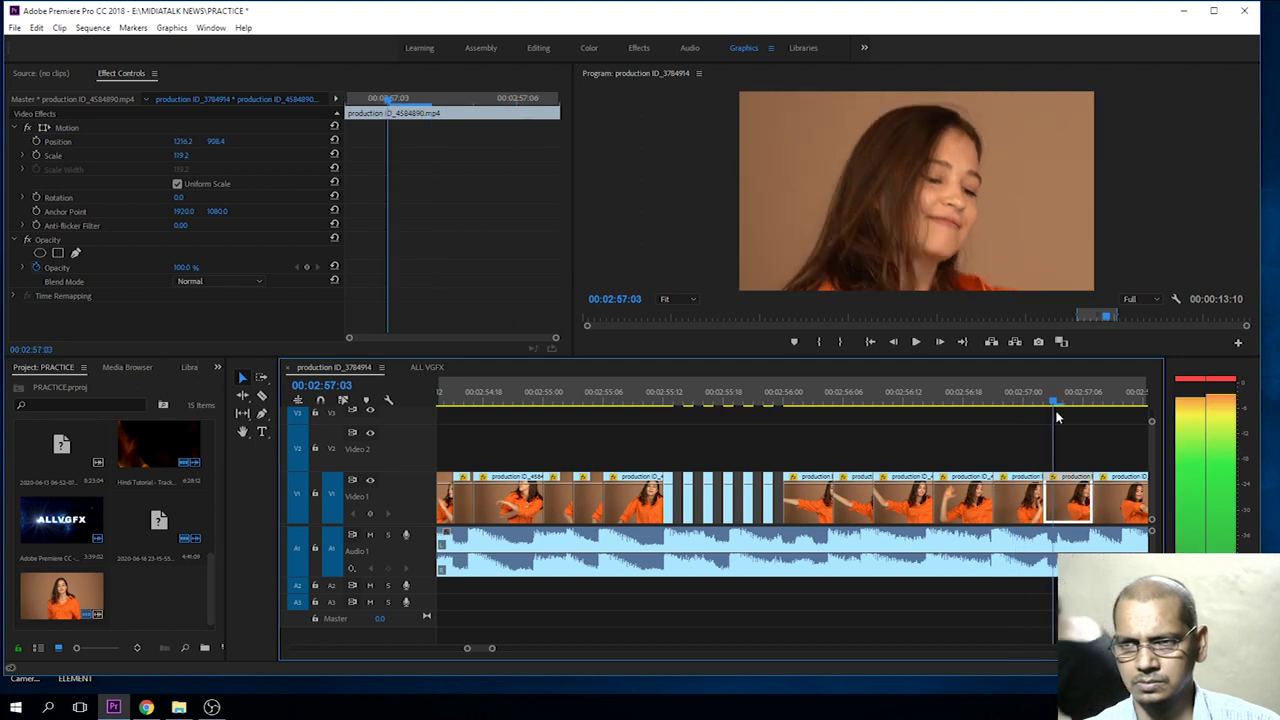
left_click(43, 128)
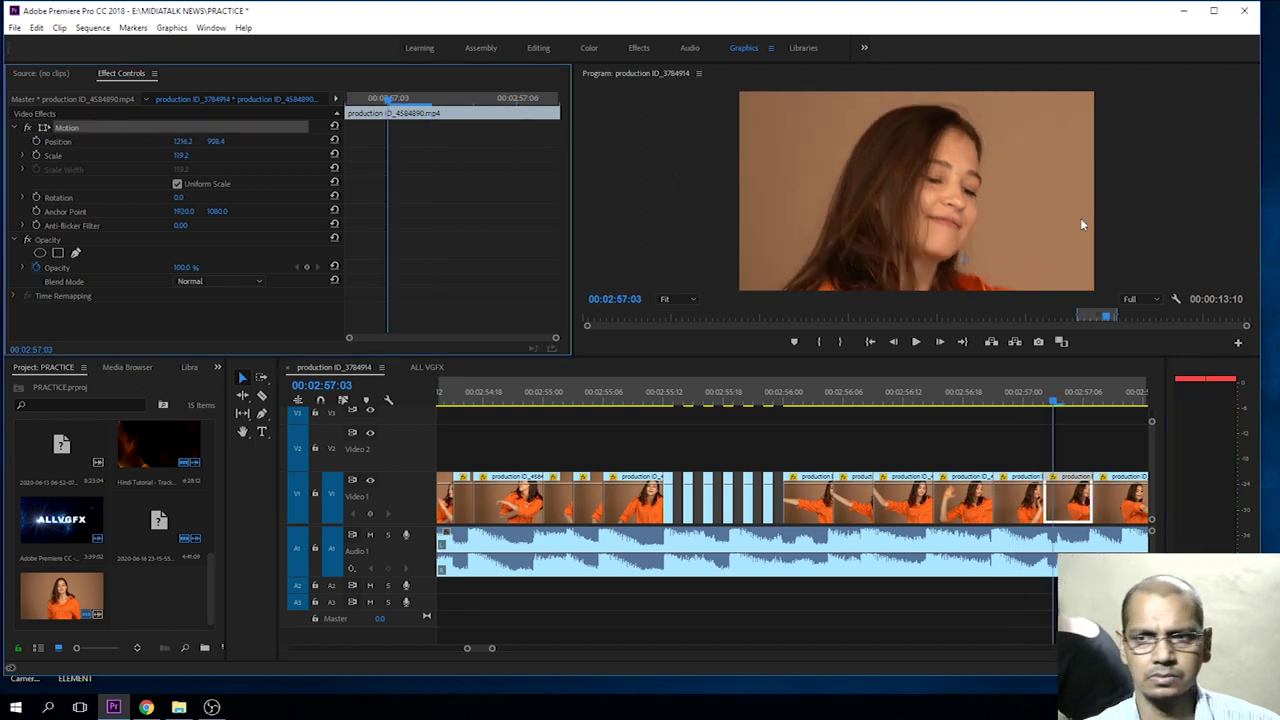
left_click_drag(1080, 224, 895, 180)
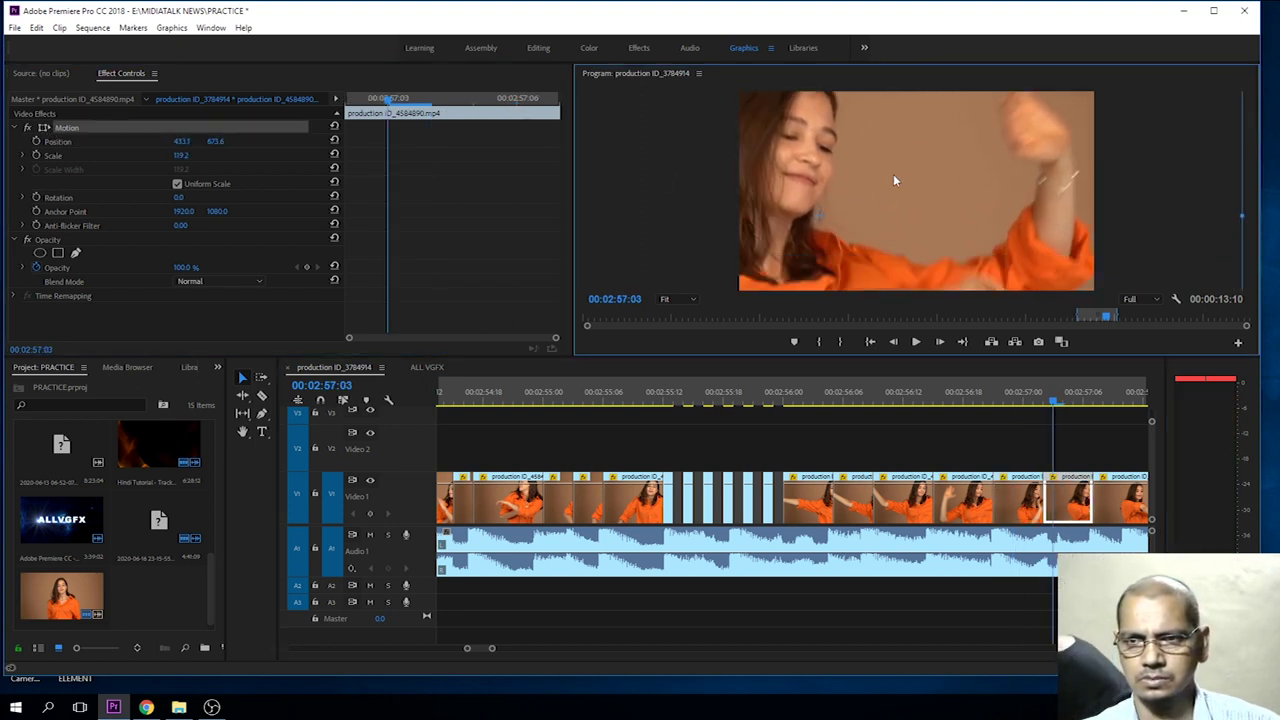
left_click(1116, 401)
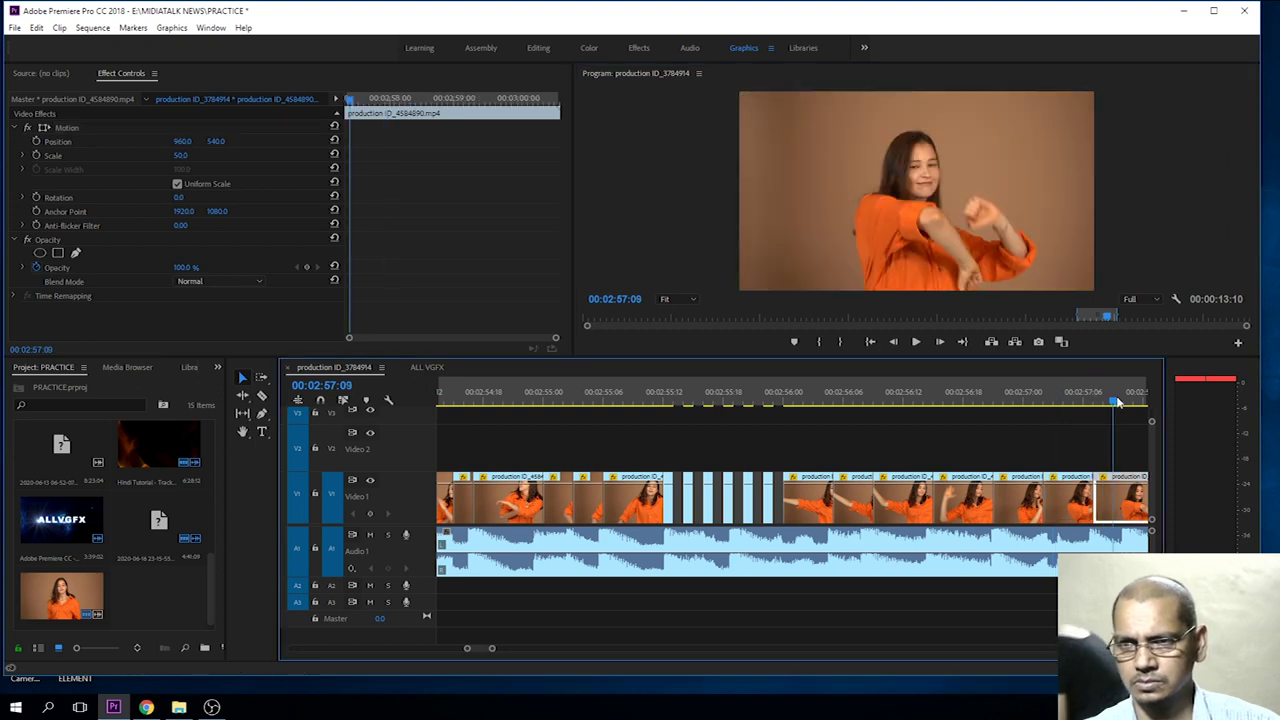
Zoom the timeline out and put the playhead at 00:02:47:14, before the cut section.
scroll(1125, 408, "down", 3)
scroll(1000, 455, "down", 1)
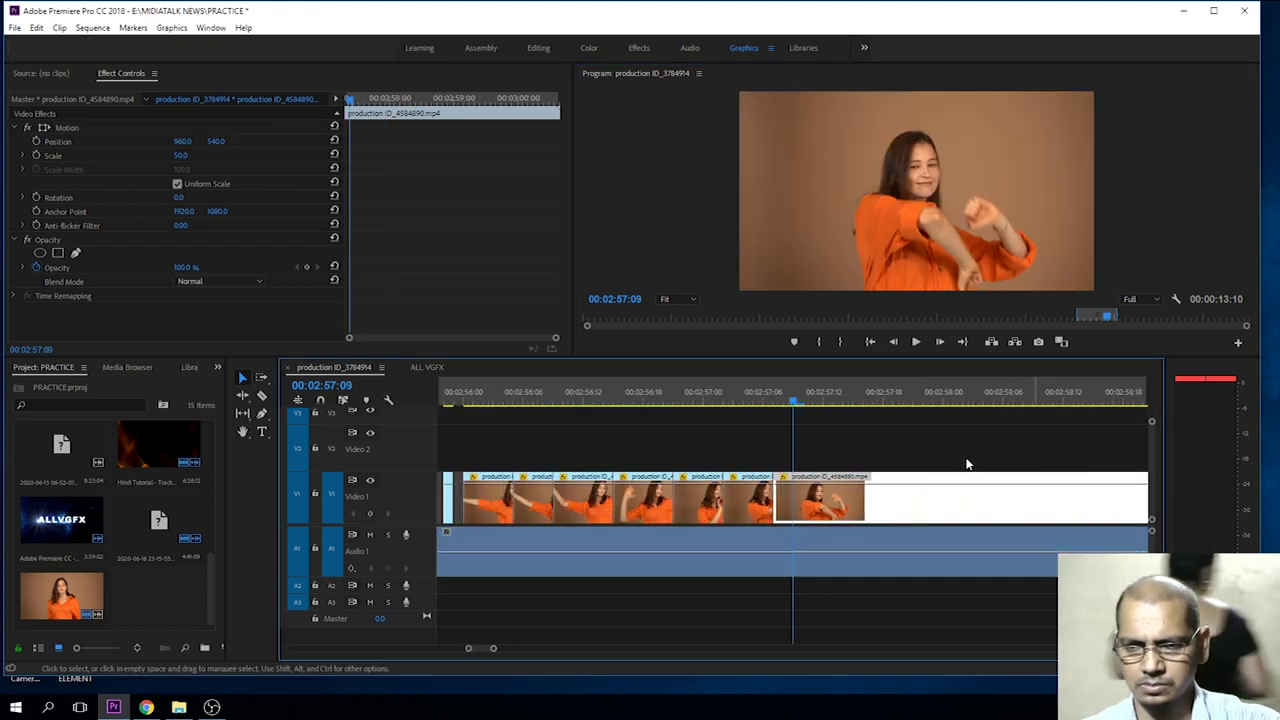
key("Right")
key("Right")
key("Right")
key("minus")
key("minus")
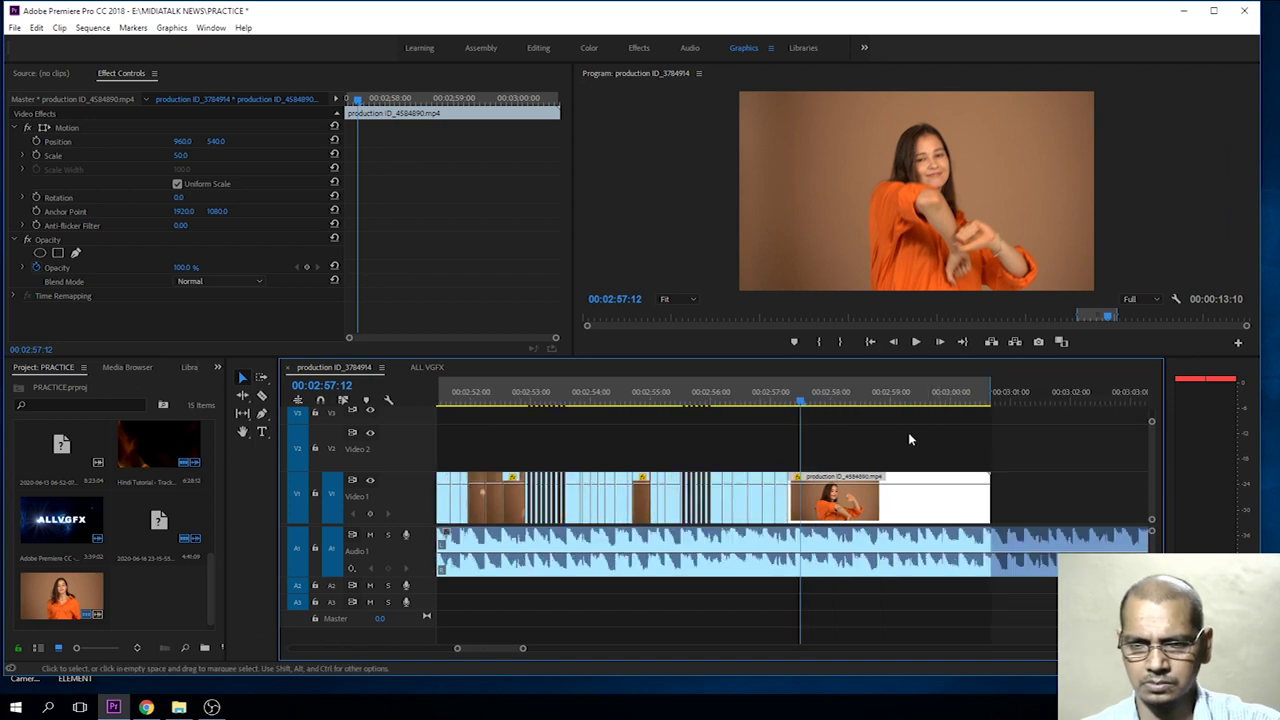
key("minus")
key("equal")
key("minus")
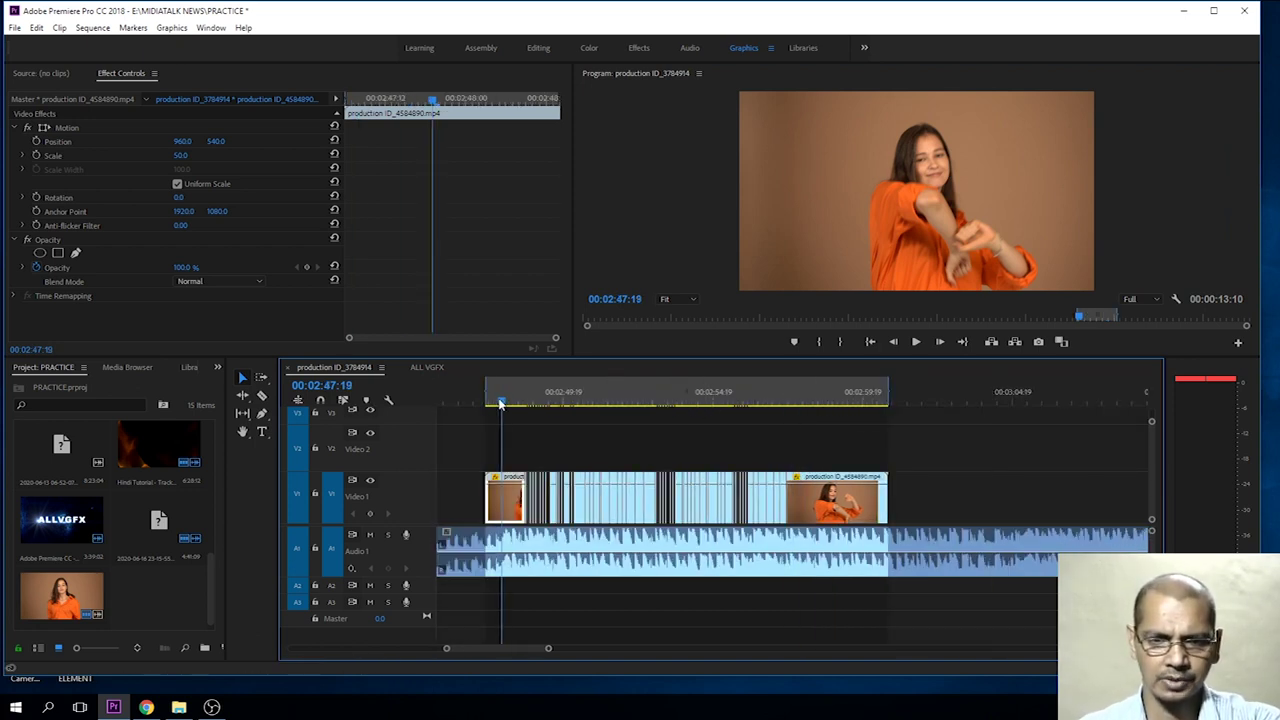
left_click(497, 396)
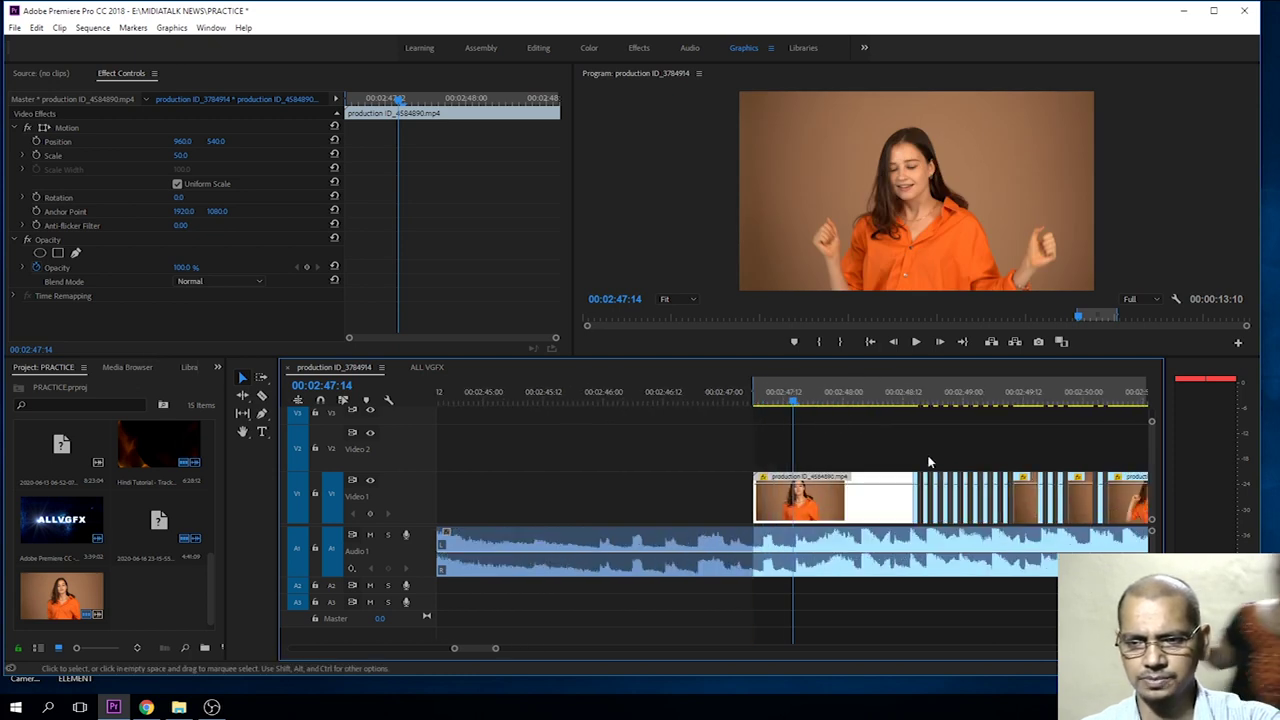
left_click_drag(457, 651, 479, 651)
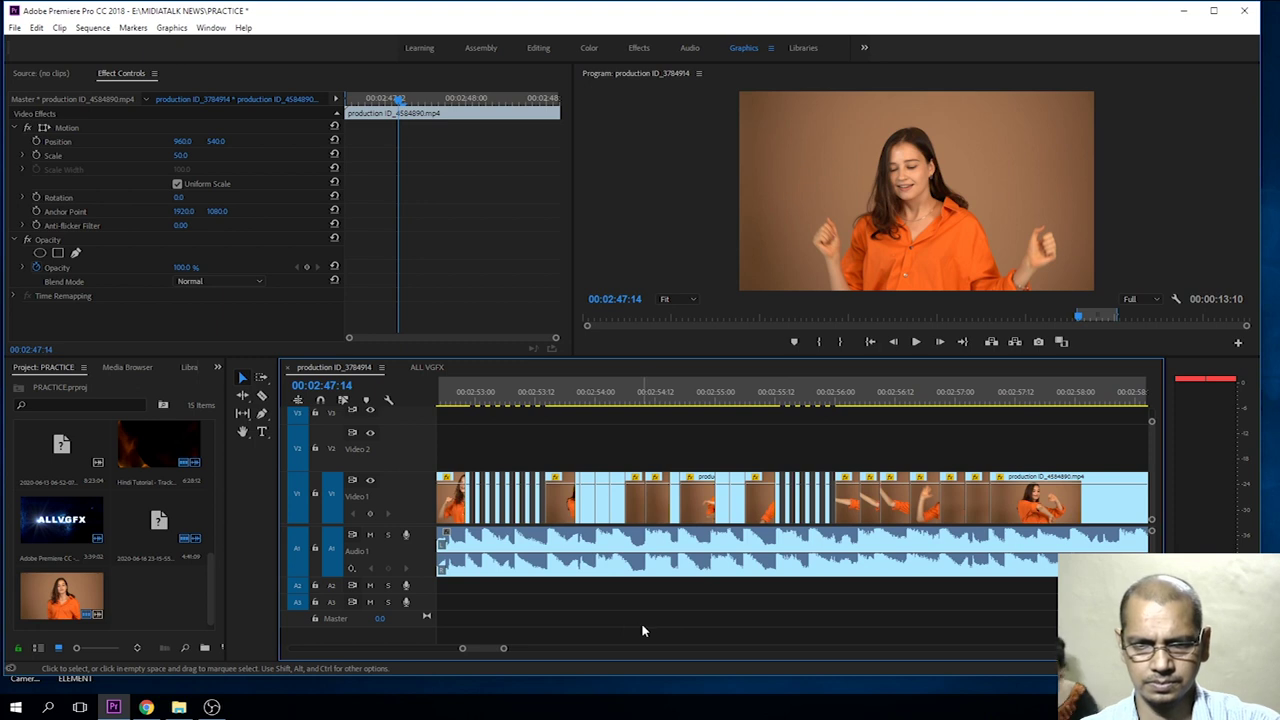
Play the sequence with the Program Monitor maximised to fill the workspace.
key("space")
left_click(643, 238)
key("grave")
Play the stutter-zoom section to 00:02:59:00, restore the normal layout, and deselect the clip.
key("space")
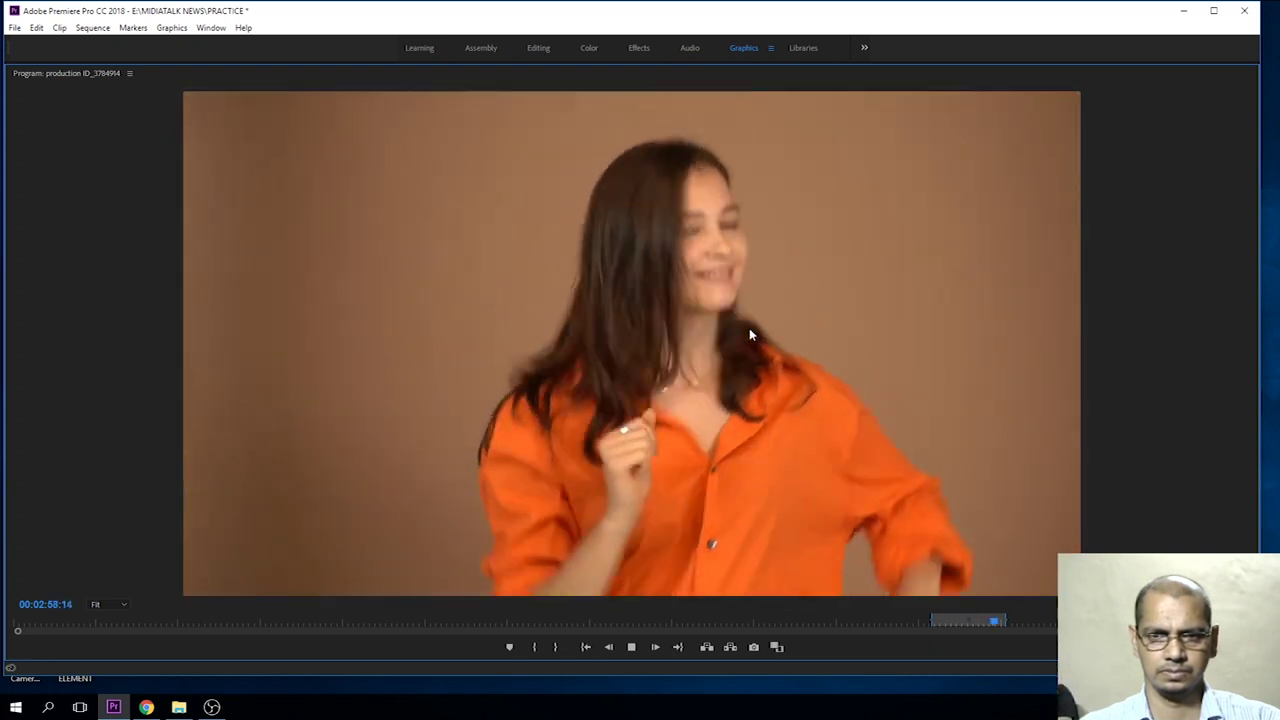
key("space")
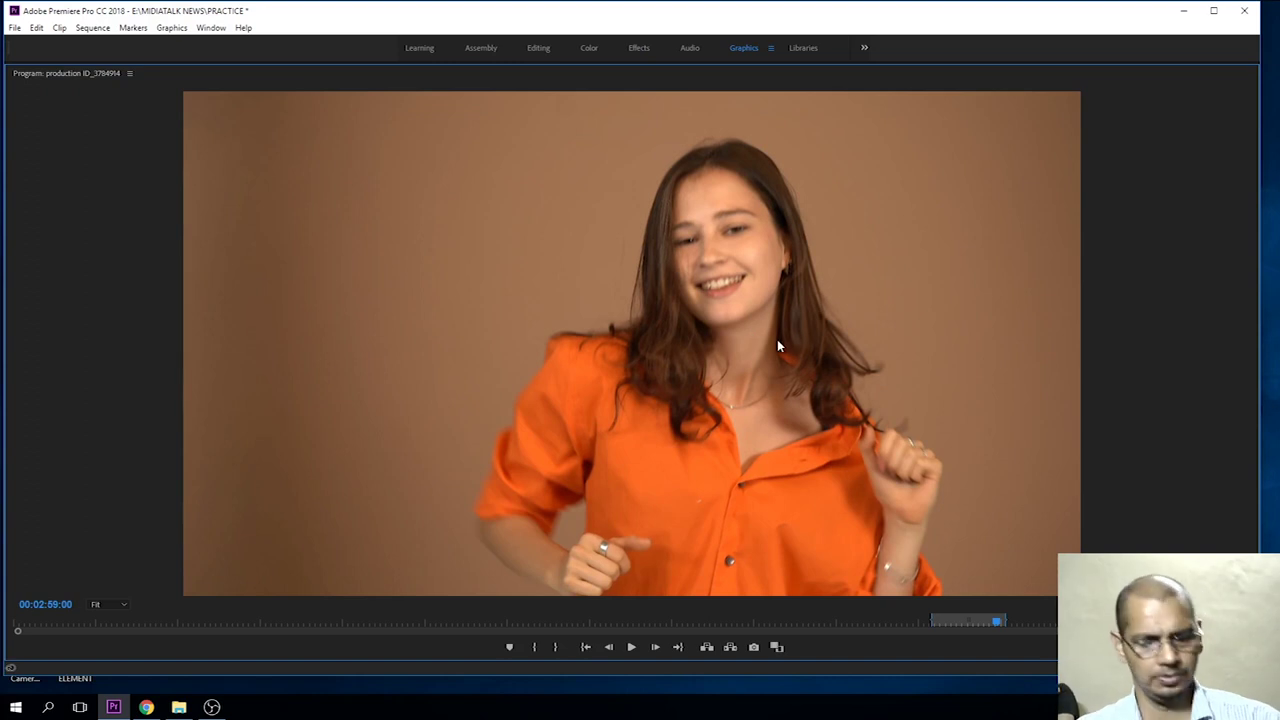
key("grave")
left_click(793, 425)
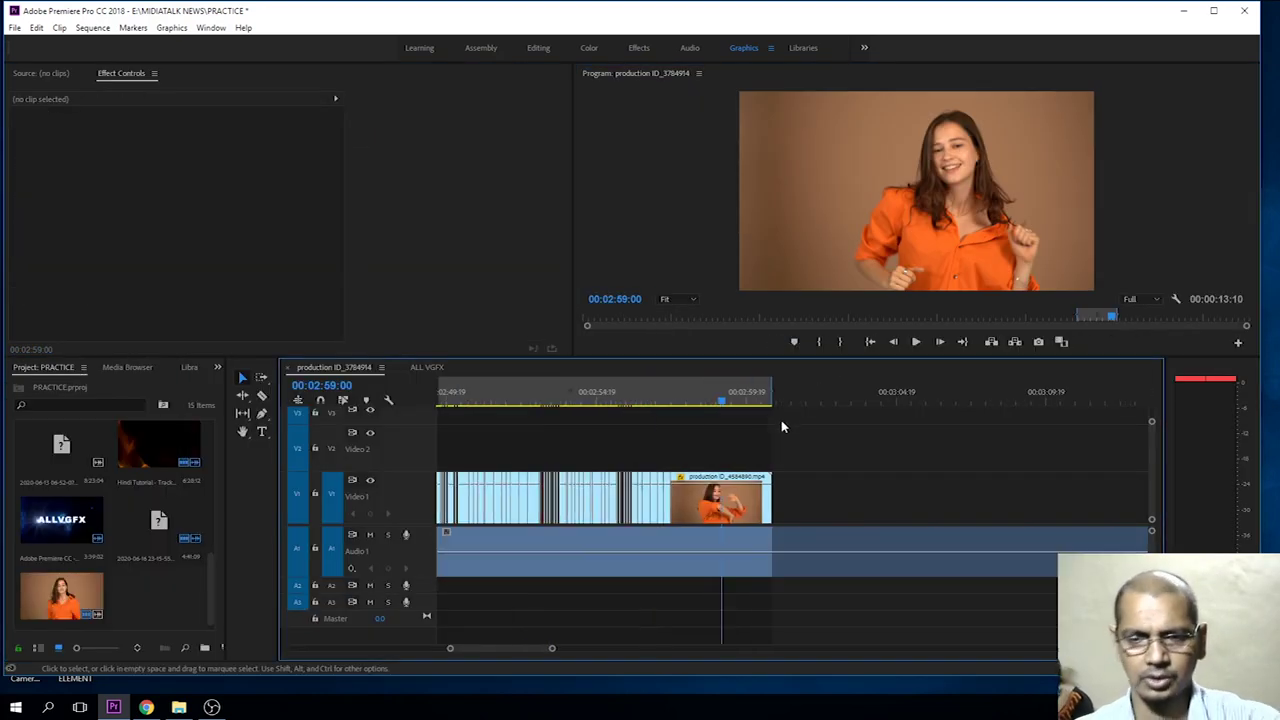
scroll(798, 424, "up", 2)
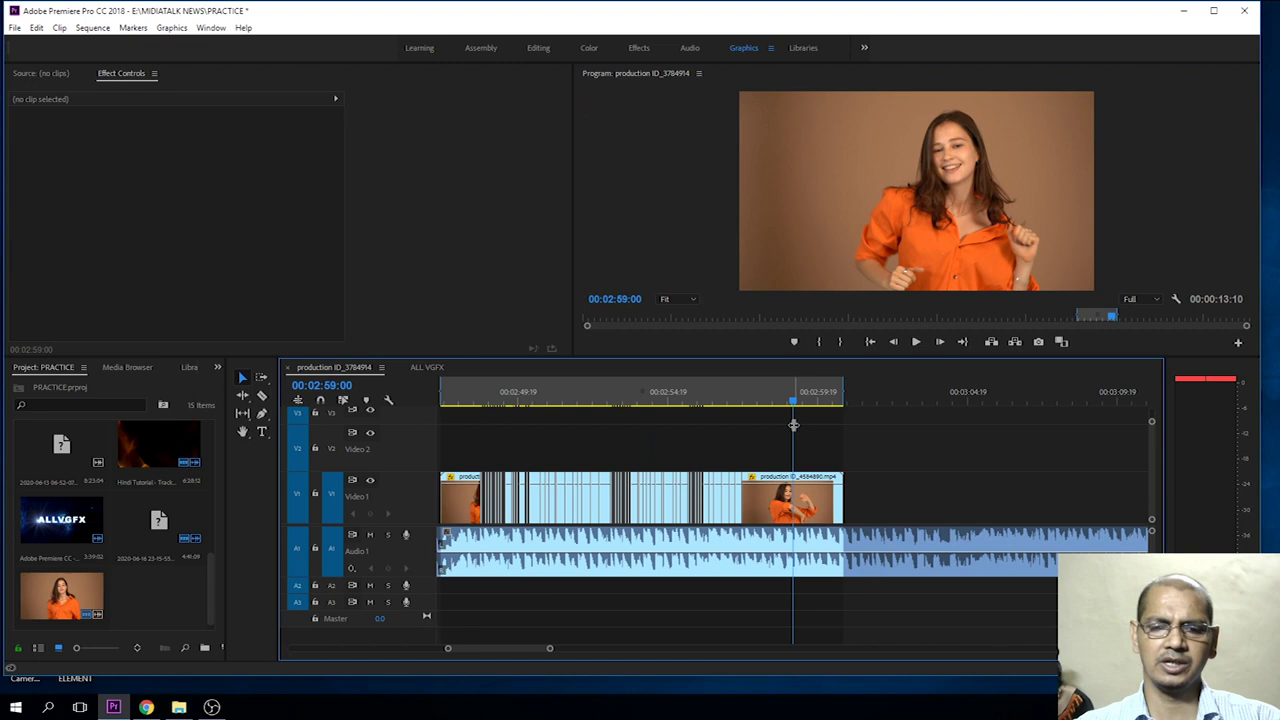